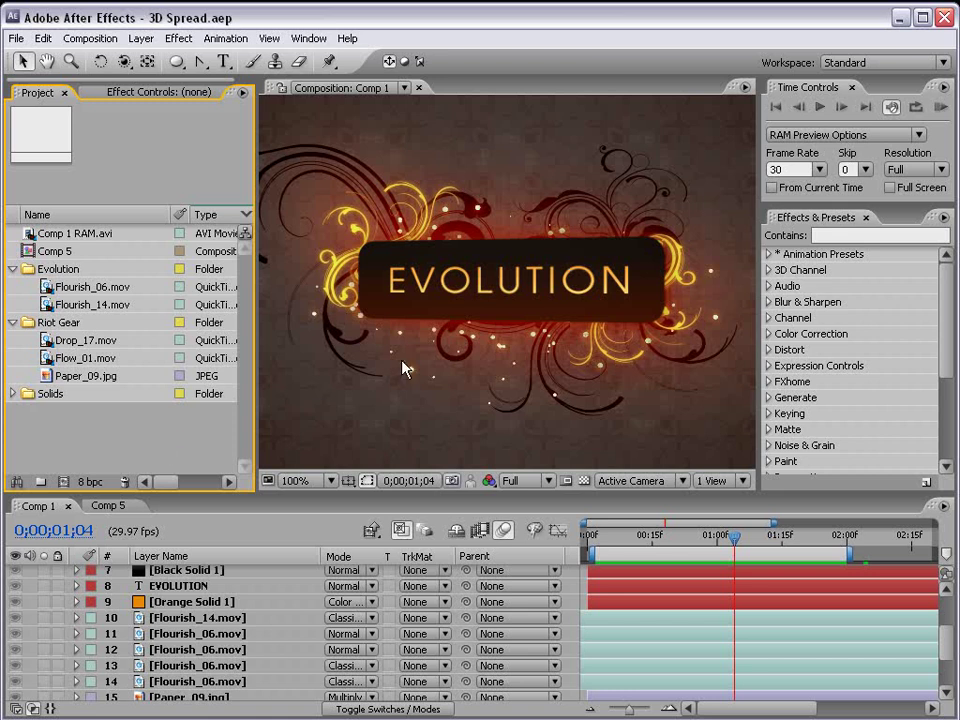
# - Scrub the finished title animation in Comp 1, and switch to Firefox to look over the Evolution product page
pyautogui.moveTo(735, 538)
pyautogui.mouseDown()
pyautogui.moveTo(726, 541)
pyautogui.moveTo(782, 543)
pyautogui.moveTo(746, 555)
pyautogui.mouseUp()
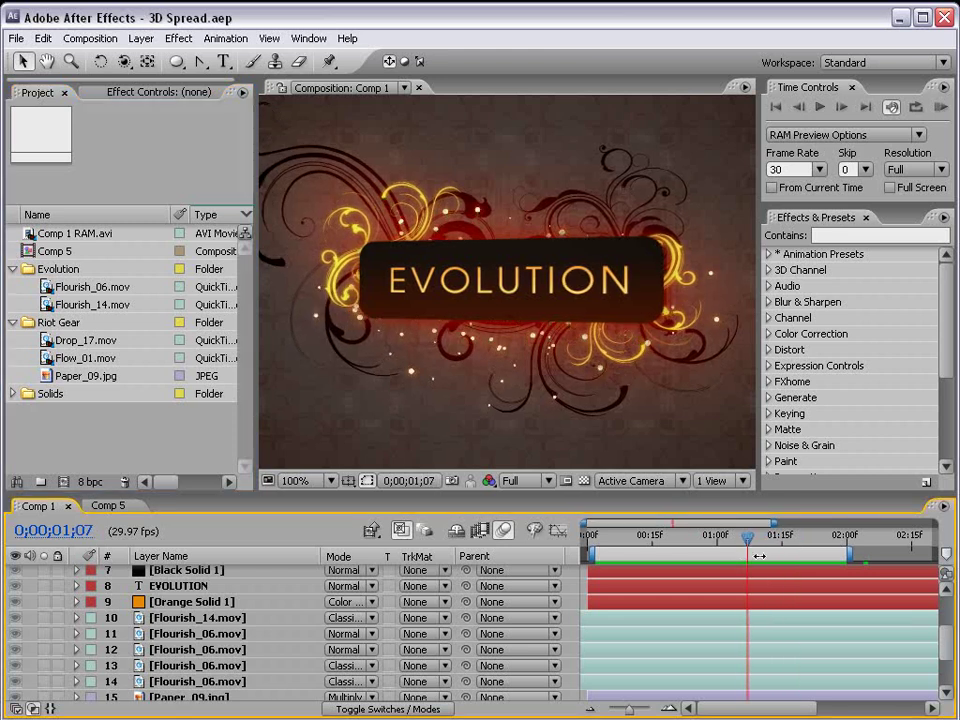
pyautogui.hotkey('alt', 'Tab')
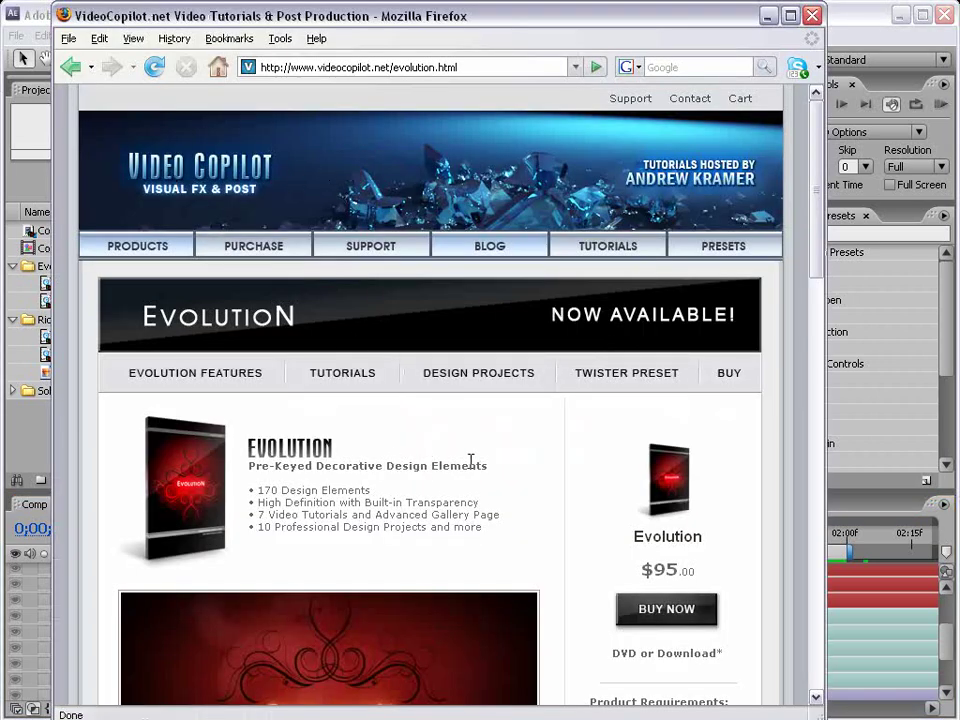
pyautogui.scroll(-2, 489, 454)
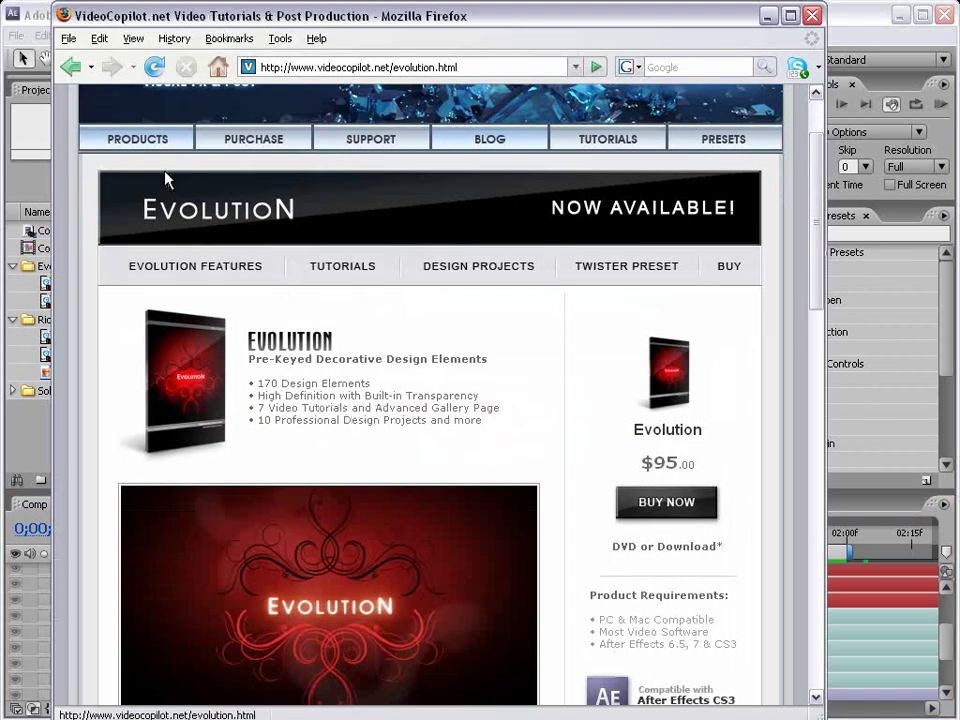
pyautogui.scroll(-2, 407, 392)
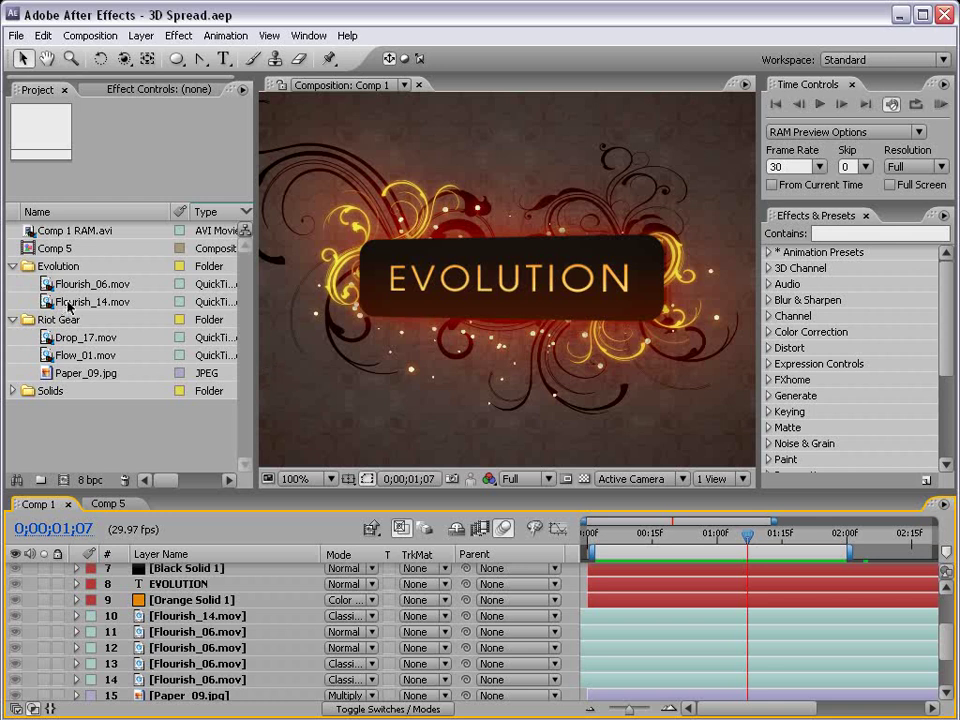
# - Inspect the Flourish_06.mov and Flourish_14.mov clips, and scrub Comp 1 from its beginning to about 0;00;01;18
pyautogui.click(83, 285)
pyautogui.click(85, 301)
pyautogui.click(83, 287)
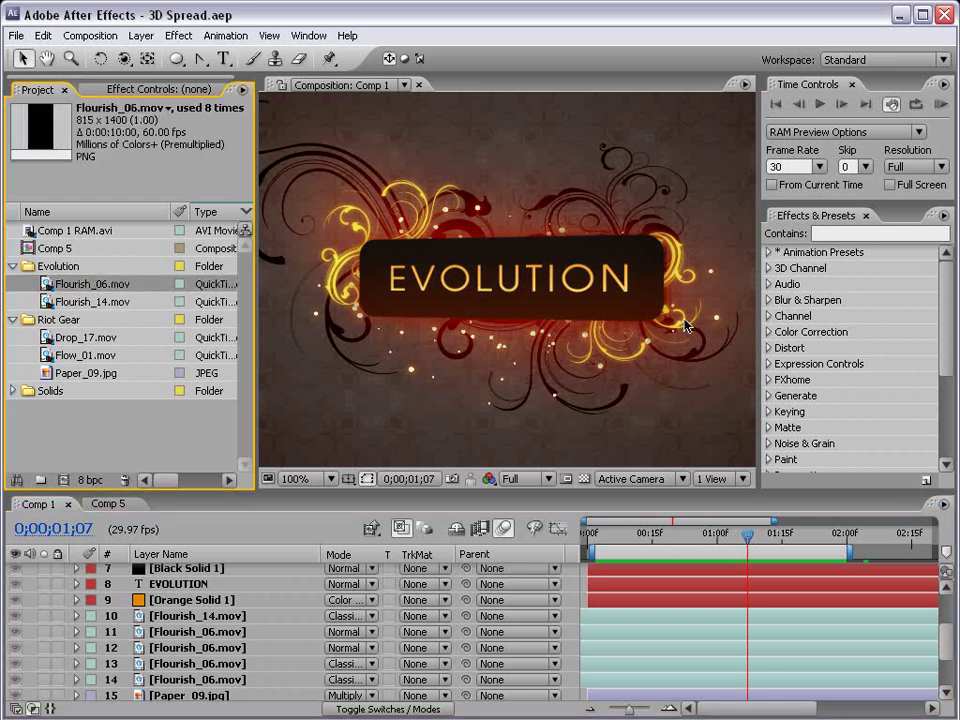
pyautogui.click(594, 534)
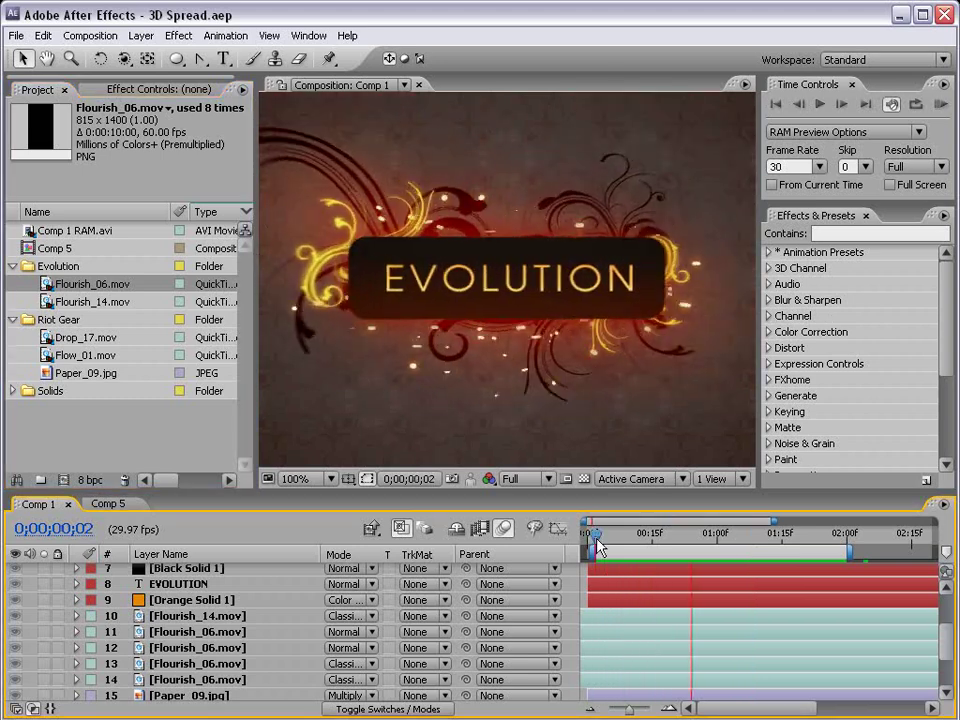
pyautogui.moveTo(595, 540); pyautogui.dragTo(795, 537)
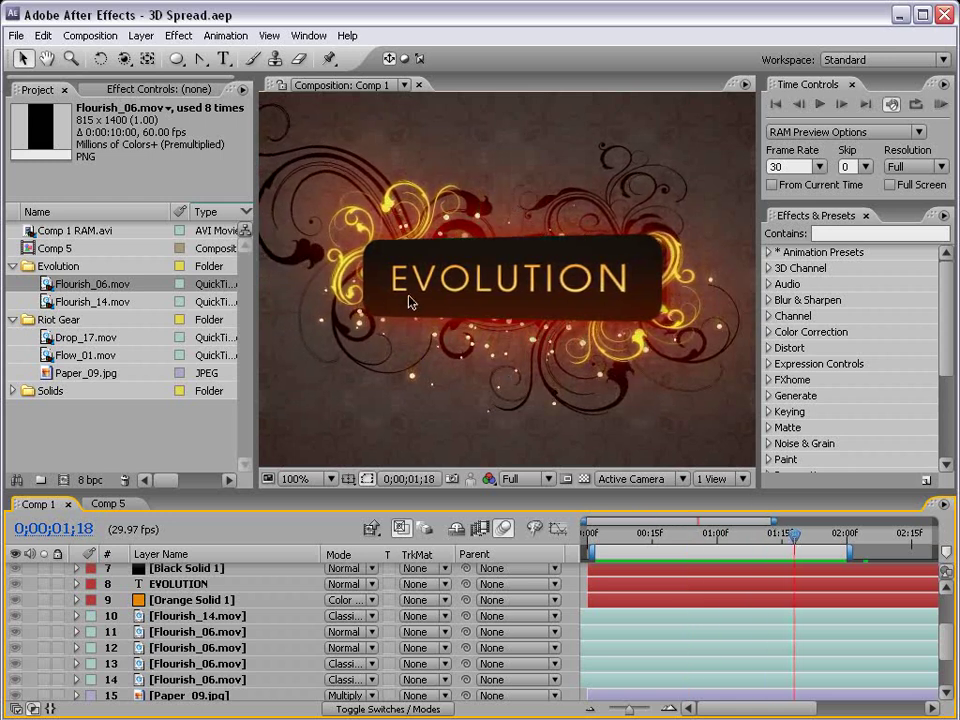
# - Create a new 720 x 480 composition with square pixels, 29.97 fps and a 5-second duration
pyautogui.click(89, 35)
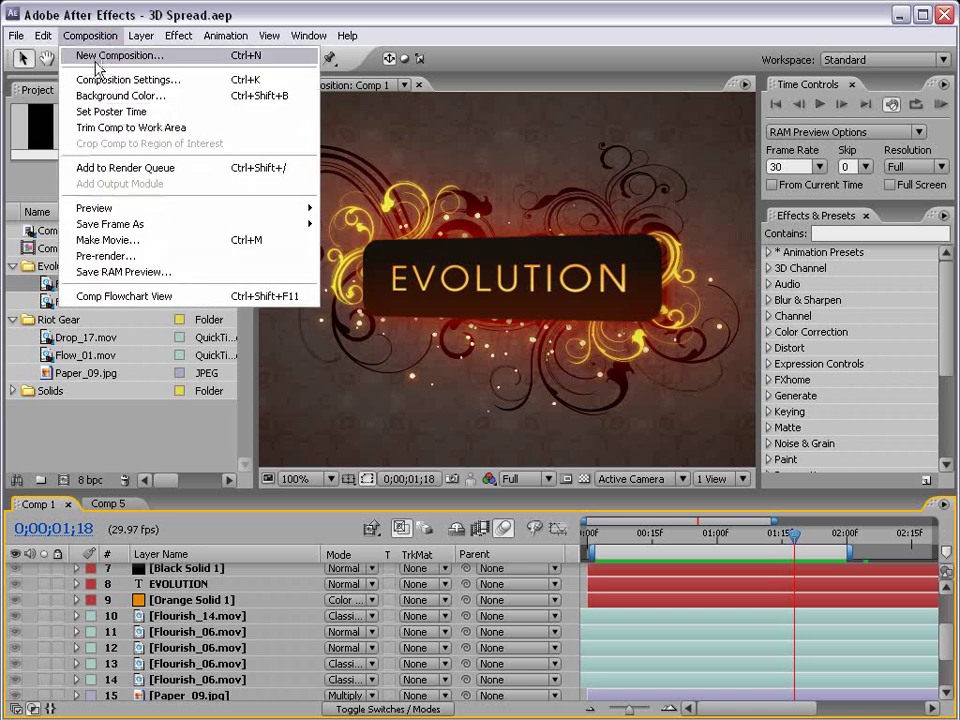
pyautogui.click(203, 64)
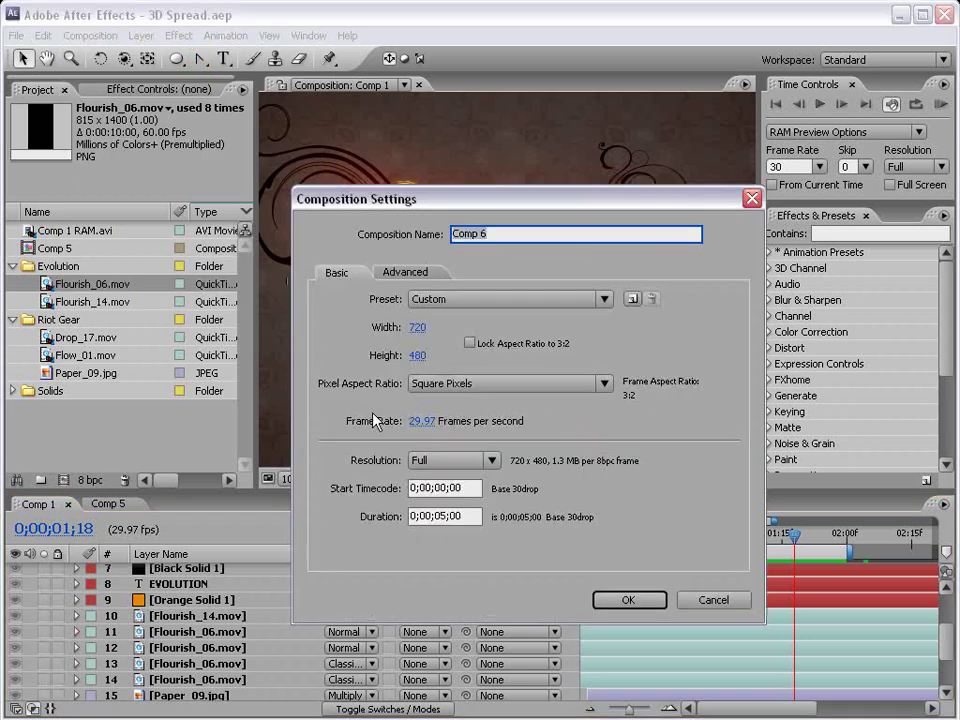
pyautogui.click(628, 599)
pyautogui.scroll(-2, 480, 343)
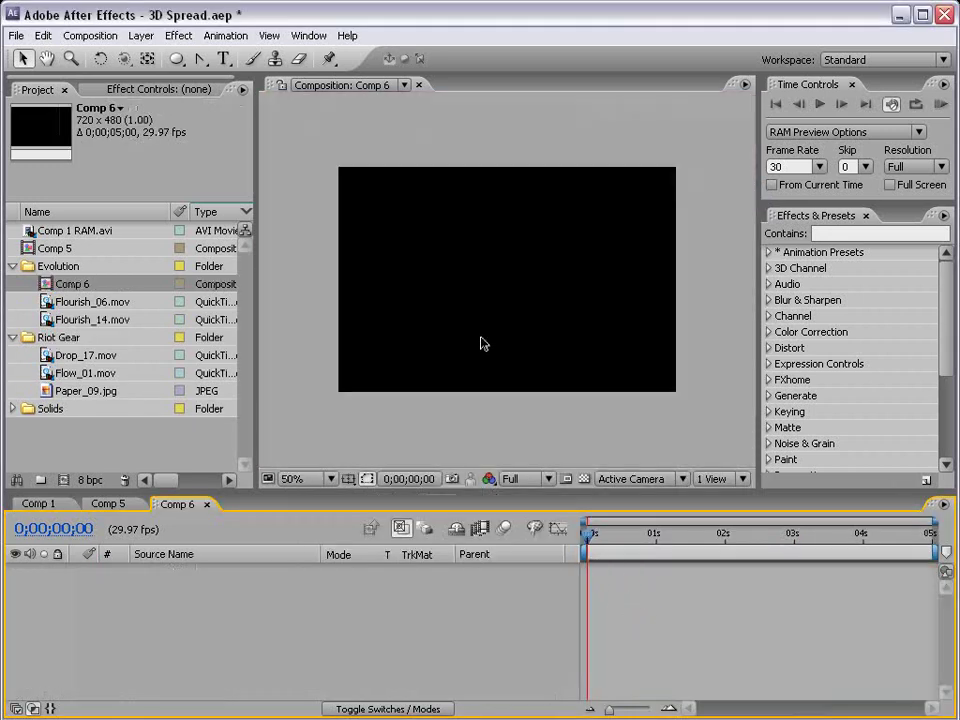
# - Add a 720 x 480 background solid in a dark, slightly warm gray-brown color
pyautogui.click(141, 35)
pyautogui.moveTo(270, 60)
pyautogui.click(472, 76)
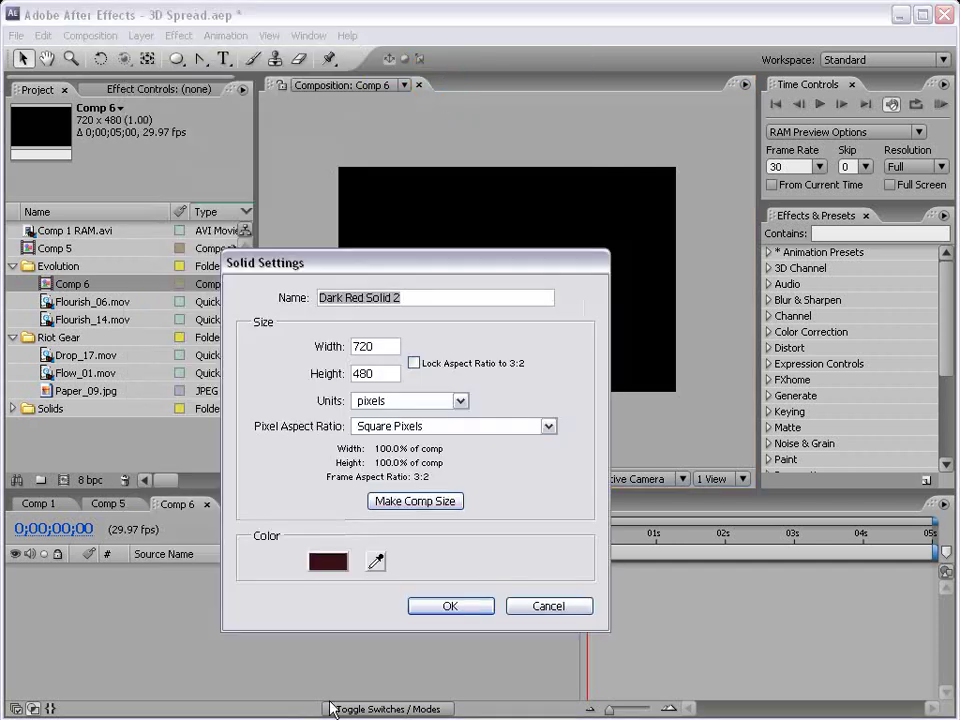
pyautogui.click(329, 561)
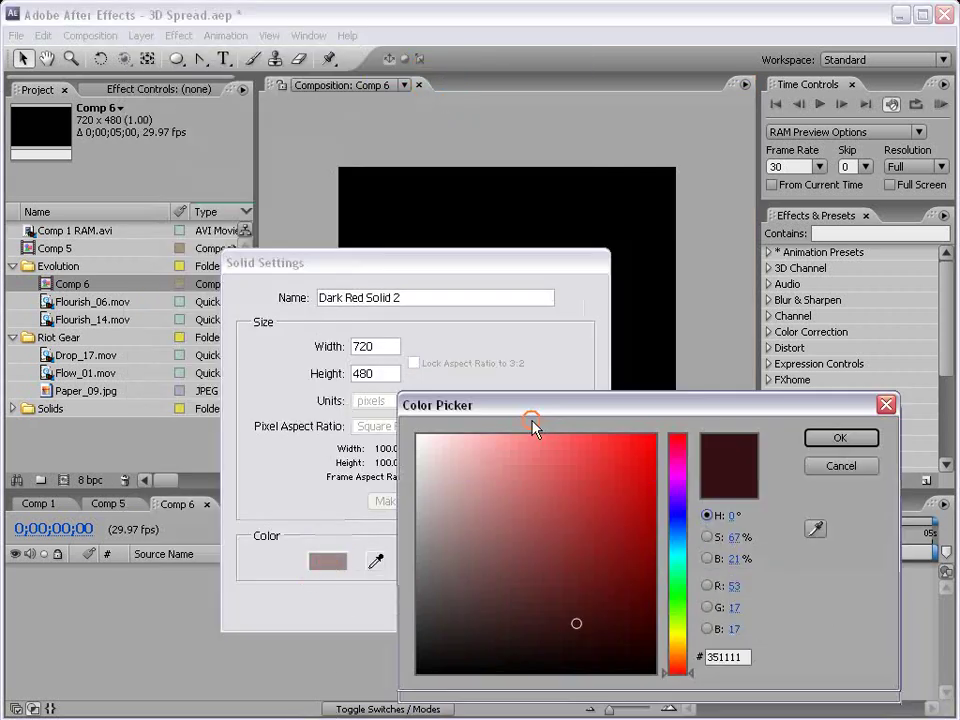
pyautogui.click(425, 513)
pyautogui.moveTo(648, 572); pyautogui.dragTo(650, 564)
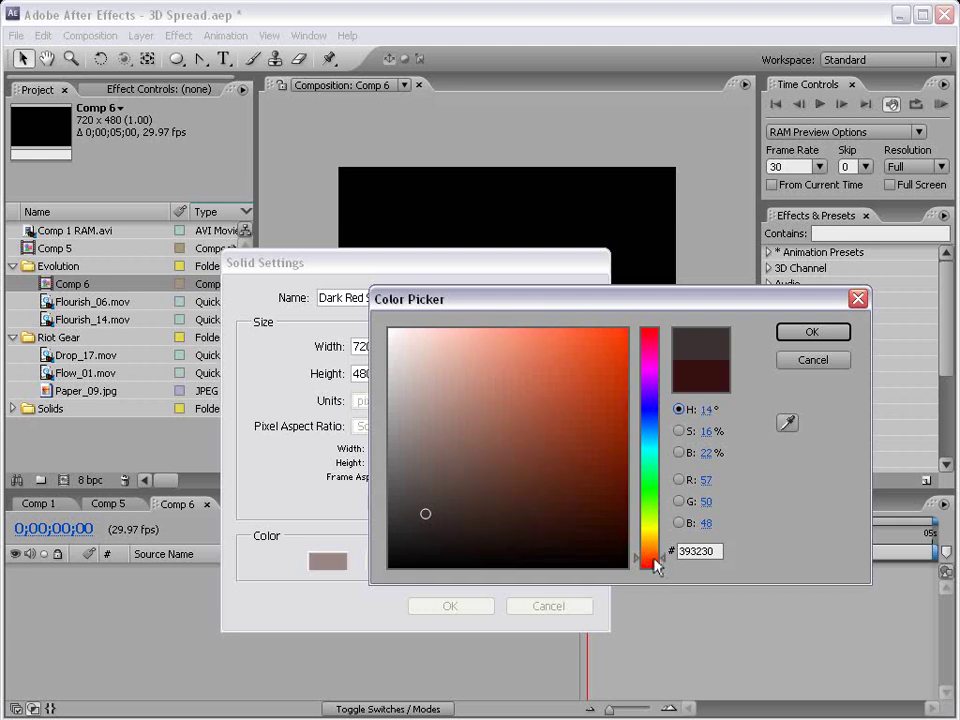
pyautogui.moveTo(439, 508)
pyautogui.mouseDown()
pyautogui.moveTo(426, 507)
pyautogui.moveTo(432, 498)
pyautogui.mouseUp()
pyautogui.click(788, 332)
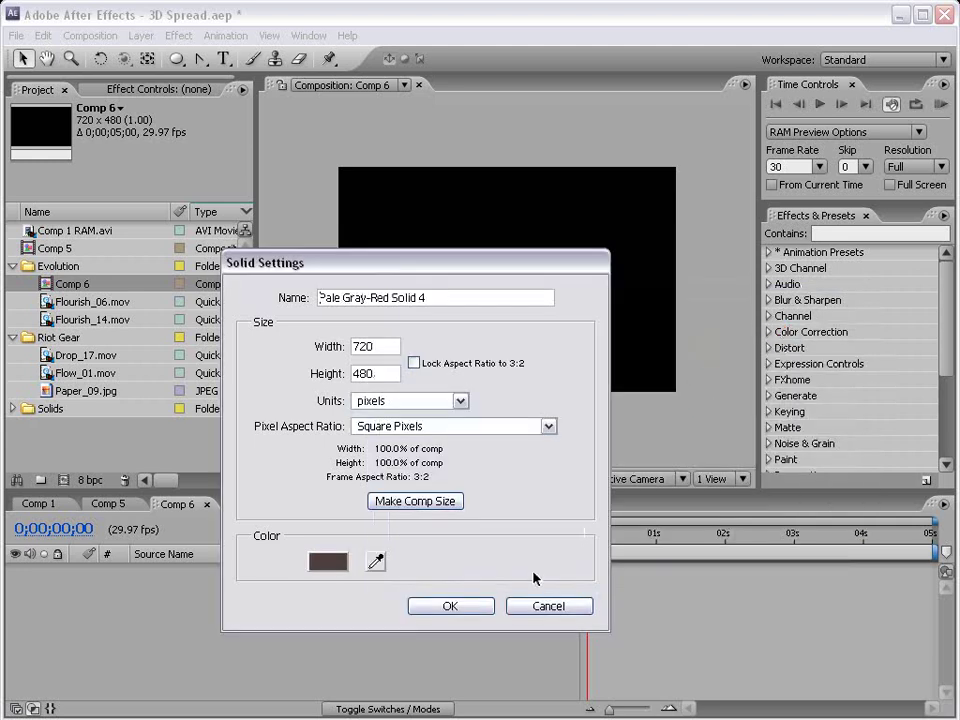
pyautogui.click(491, 606)
pyautogui.click(459, 636)
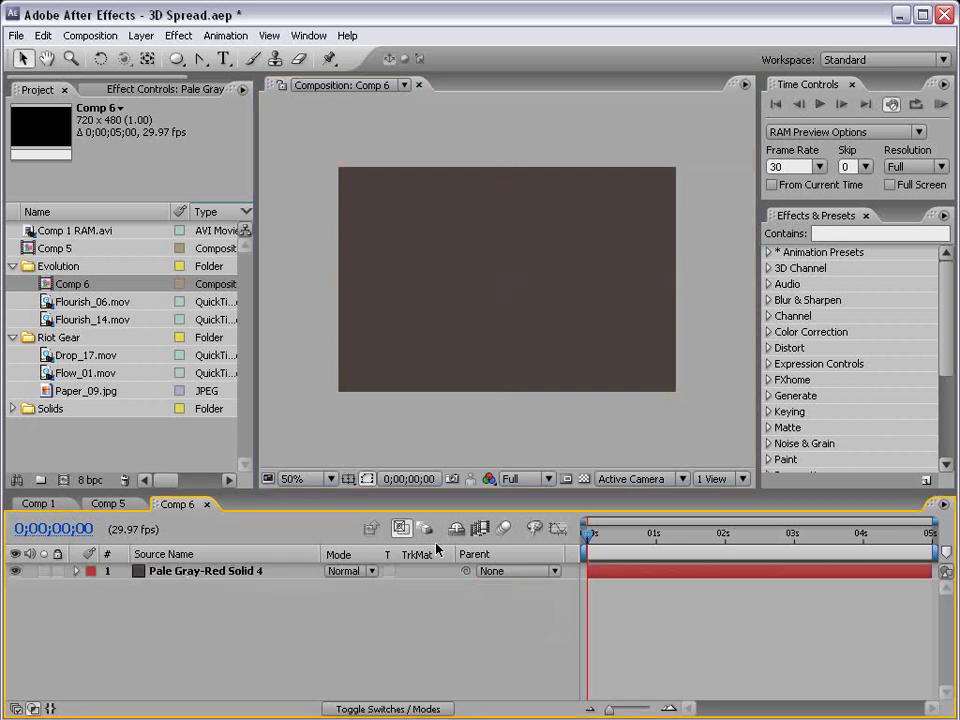
# - Add a very dark red 720 x 480 solid above the background and set its blending mode to Classic Color Burn
pyautogui.click(141, 35)
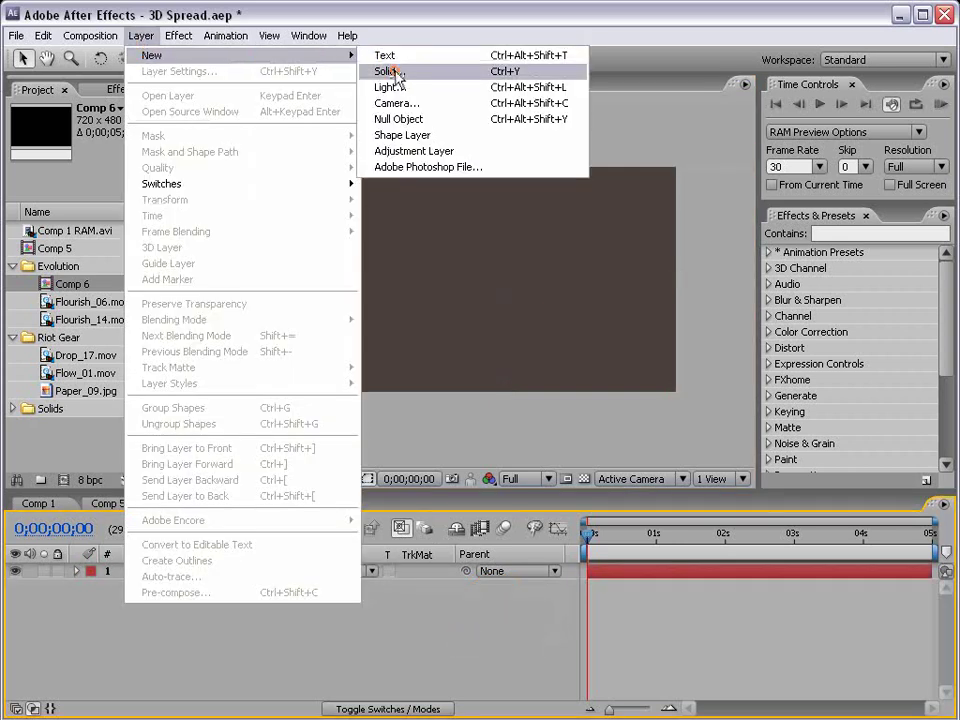
pyautogui.click(390, 72)
pyautogui.click(331, 563)
pyautogui.moveTo(604, 536)
pyautogui.mouseDown()
pyautogui.moveTo(572, 506)
pyautogui.moveTo(566, 525)
pyautogui.mouseUp()
pyautogui.click(811, 333)
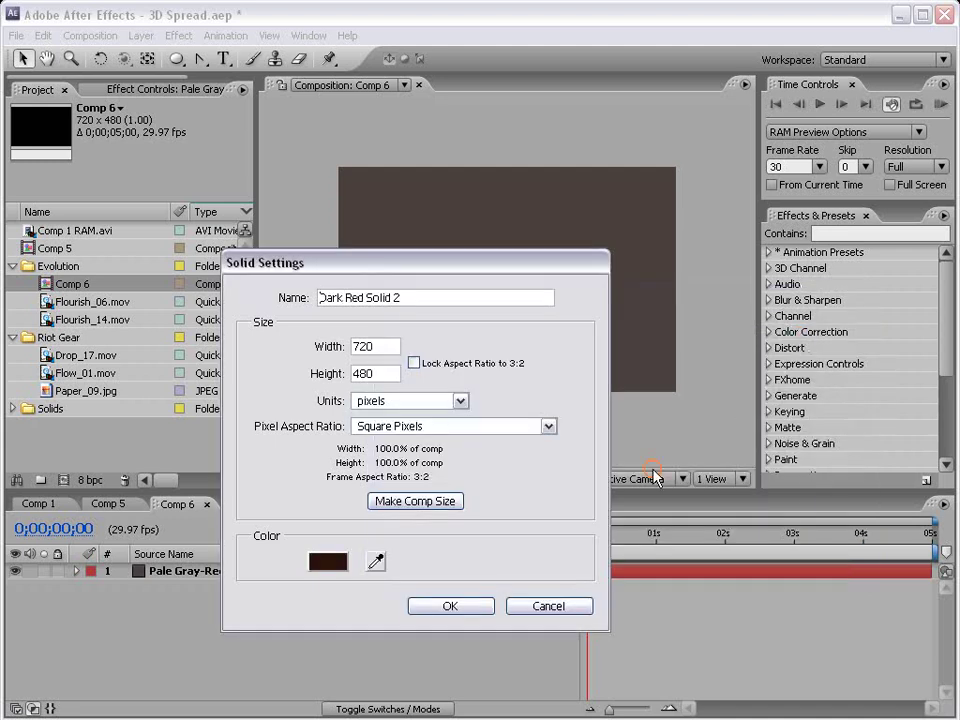
pyautogui.click(450, 606)
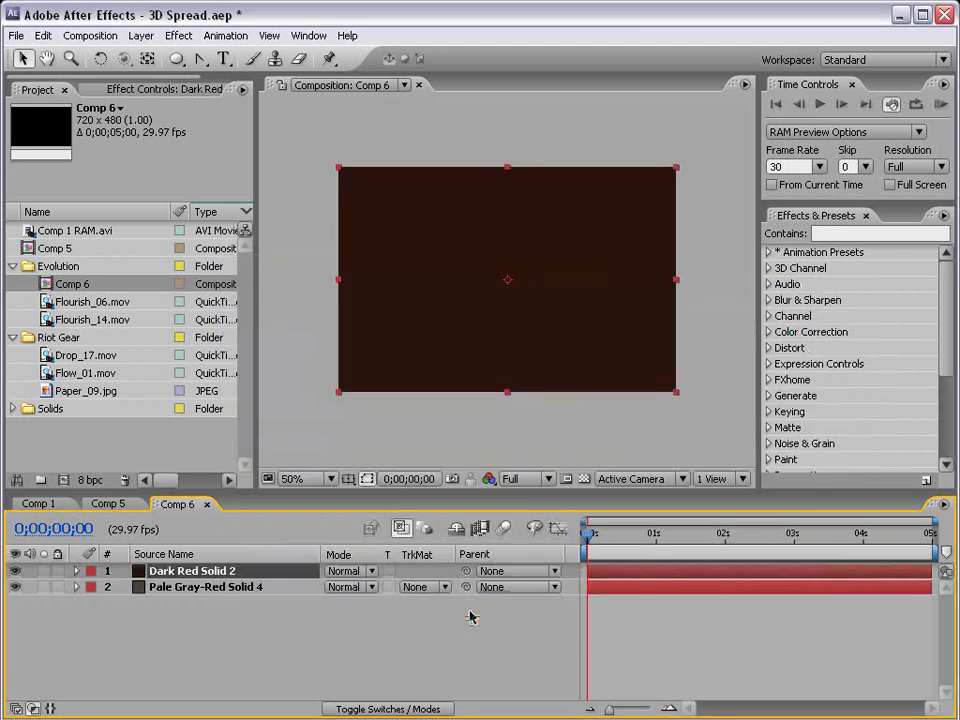
pyautogui.click(344, 576)
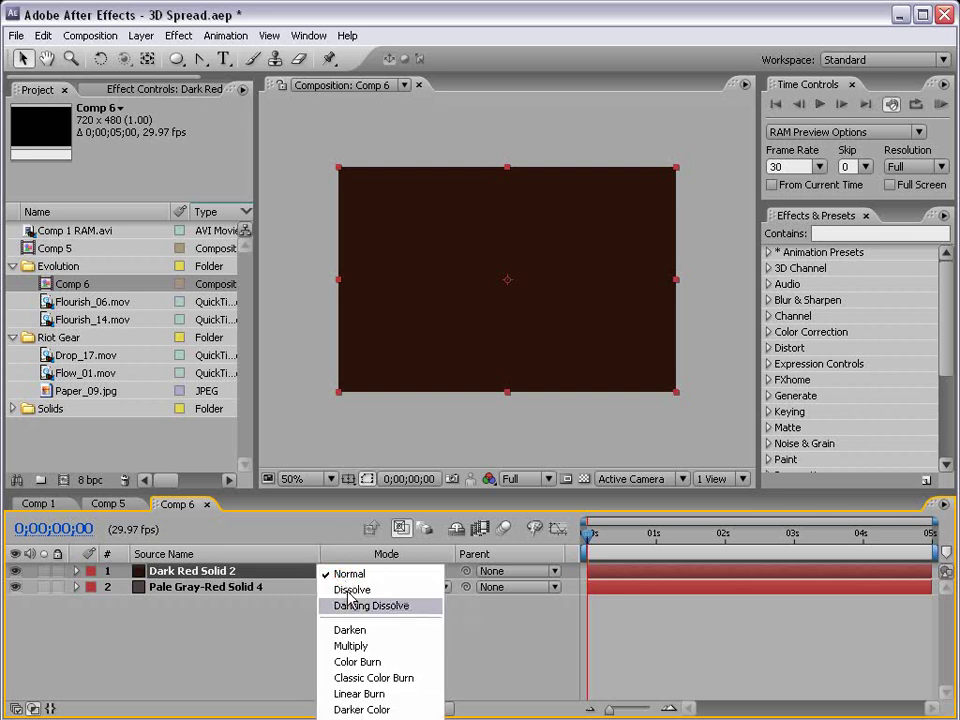
pyautogui.click(378, 679)
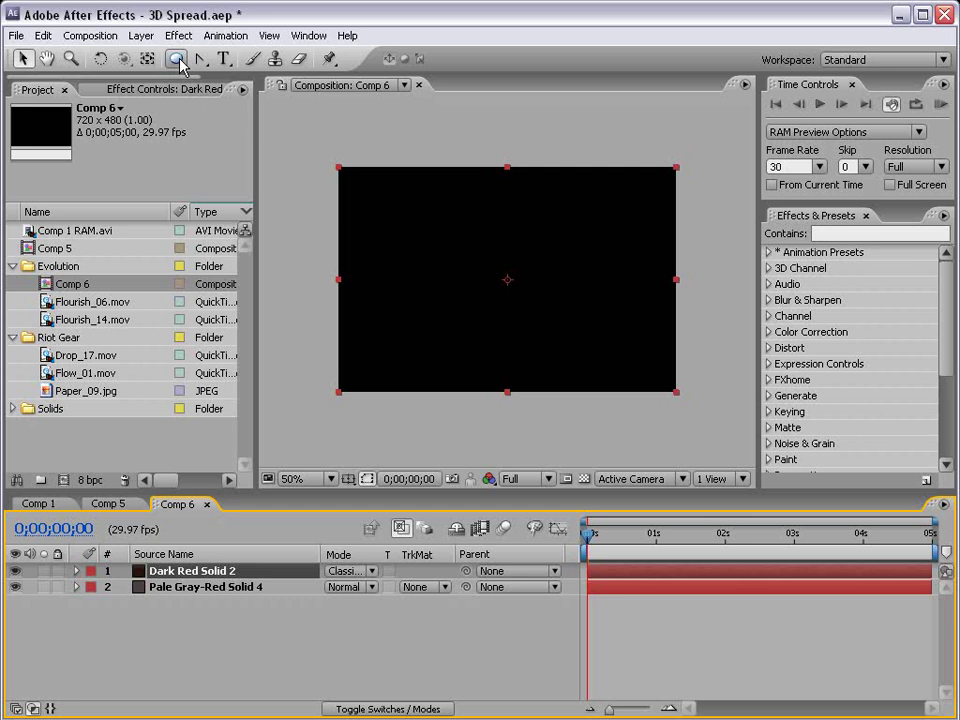
# - Give the dark red solid a full-size elliptical mask set to Subtract, with a feather of 127 pixels
pyautogui.moveTo(181, 67); pyautogui.dragTo(246, 101)
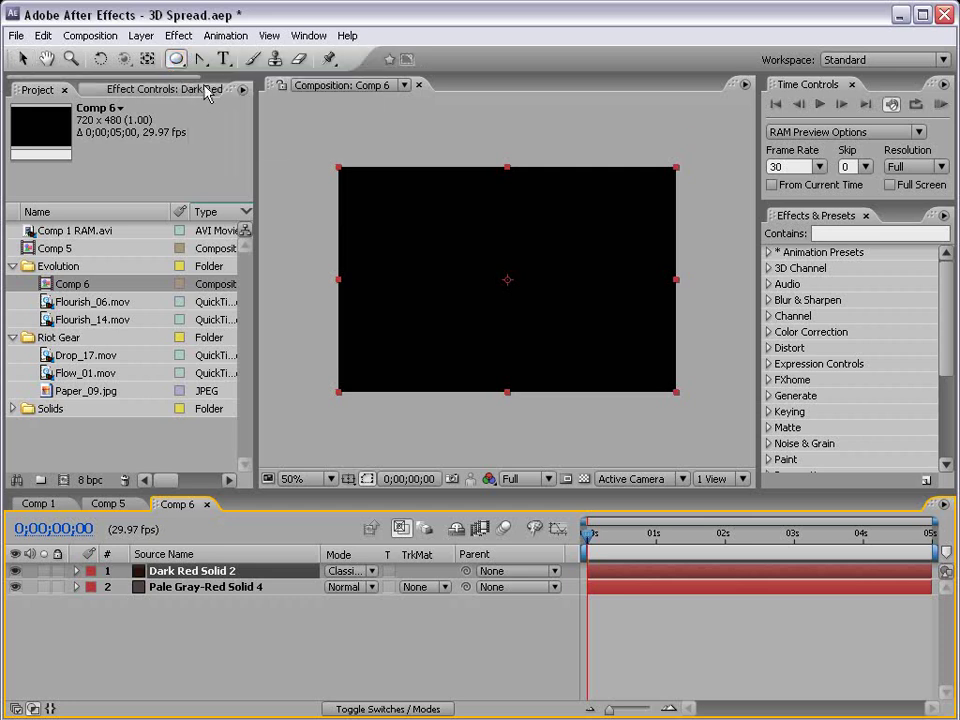
pyautogui.doubleClick(176, 62)
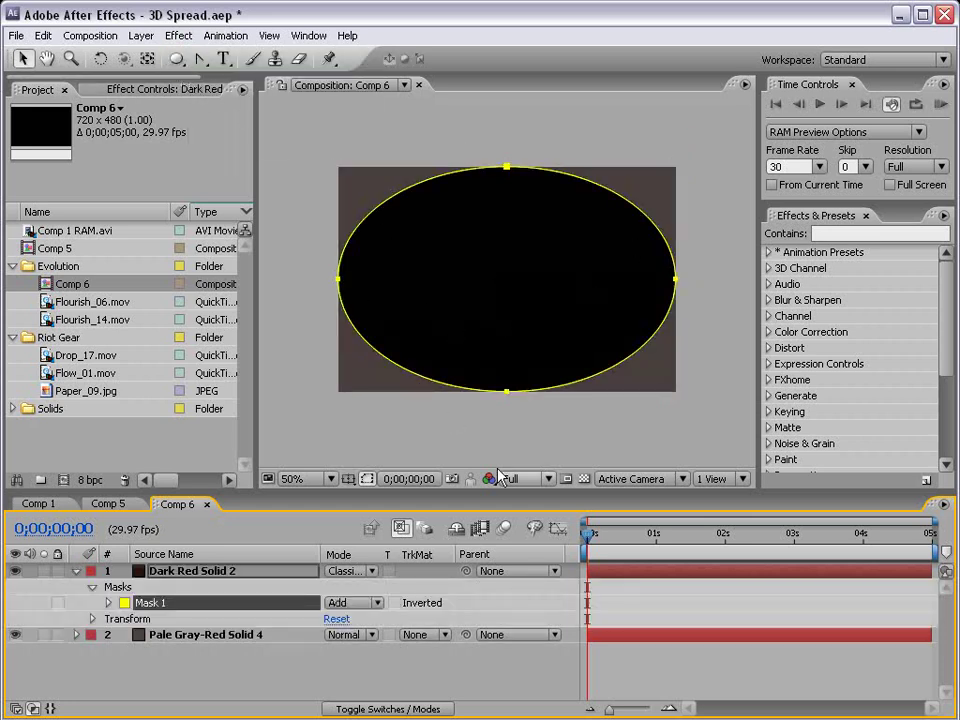
pyautogui.press('m')
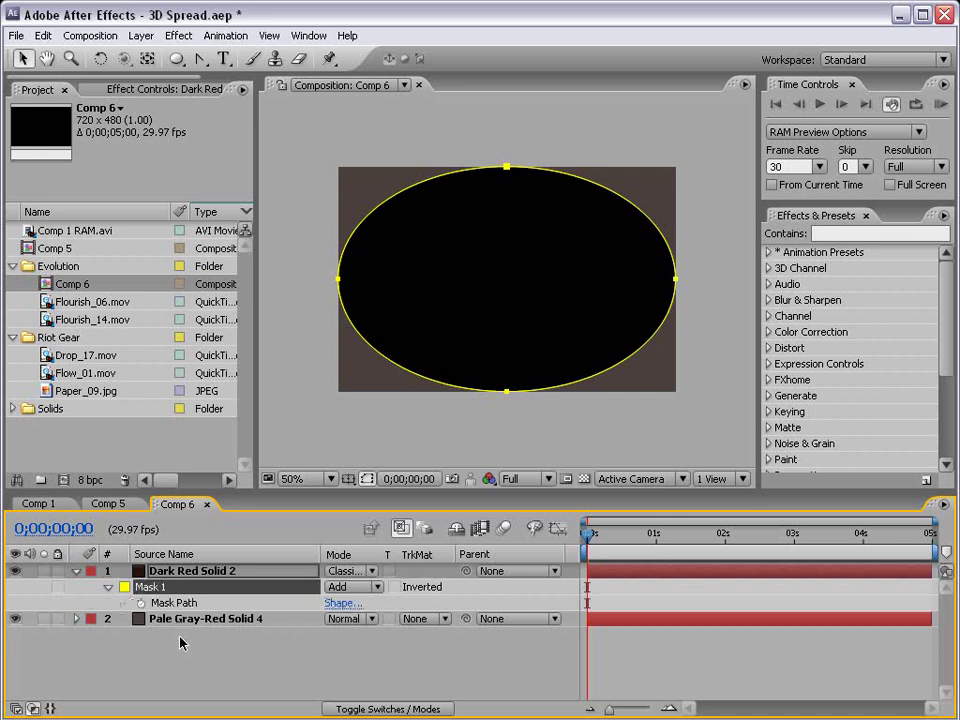
pyautogui.press('m')
pyautogui.click(350, 587)
pyautogui.click(364, 603)
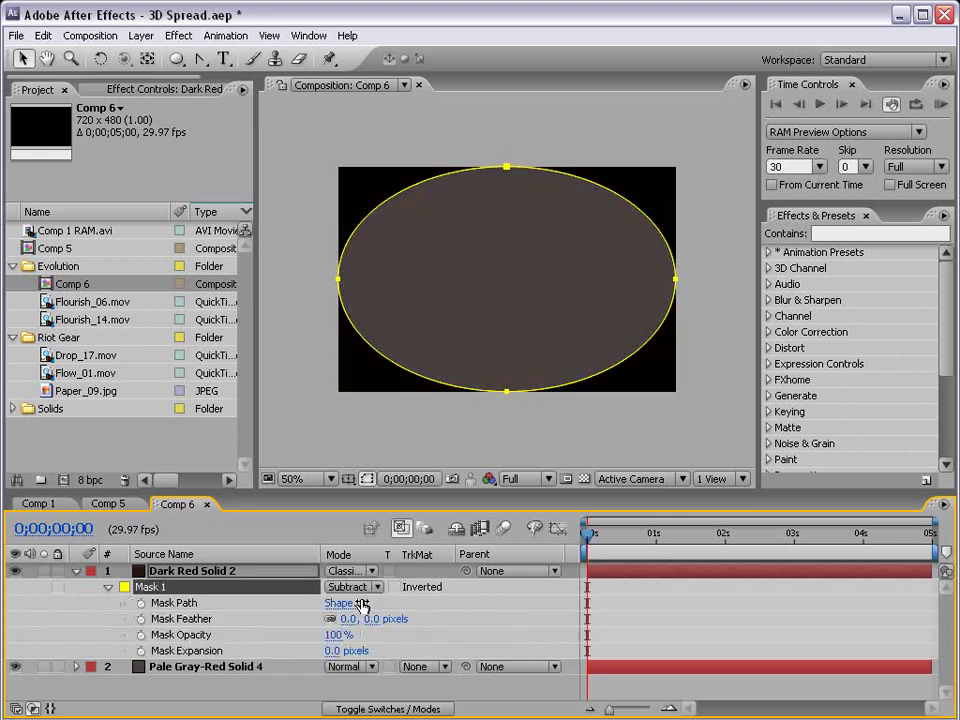
pyautogui.moveTo(385, 628)
pyautogui.mouseDown()
pyautogui.moveTo(392, 604)
pyautogui.moveTo(471, 598)
pyautogui.moveTo(394, 628)
pyautogui.mouseUp()
# - Lower the dark red solid's opacity and set its mask feather to 185 pixels for a subtle vignette
pyautogui.click(190, 570)
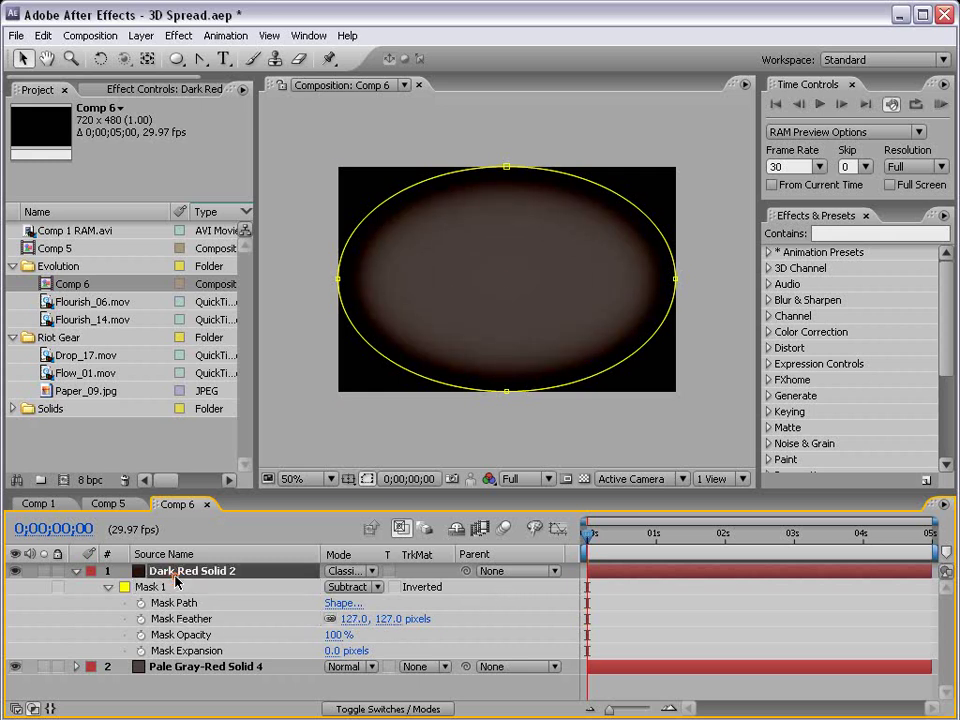
pyautogui.press('t')
pyautogui.moveTo(338, 587); pyautogui.dragTo(258, 583)
pyautogui.click(492, 378)
pyautogui.press('m')
pyautogui.press('m')
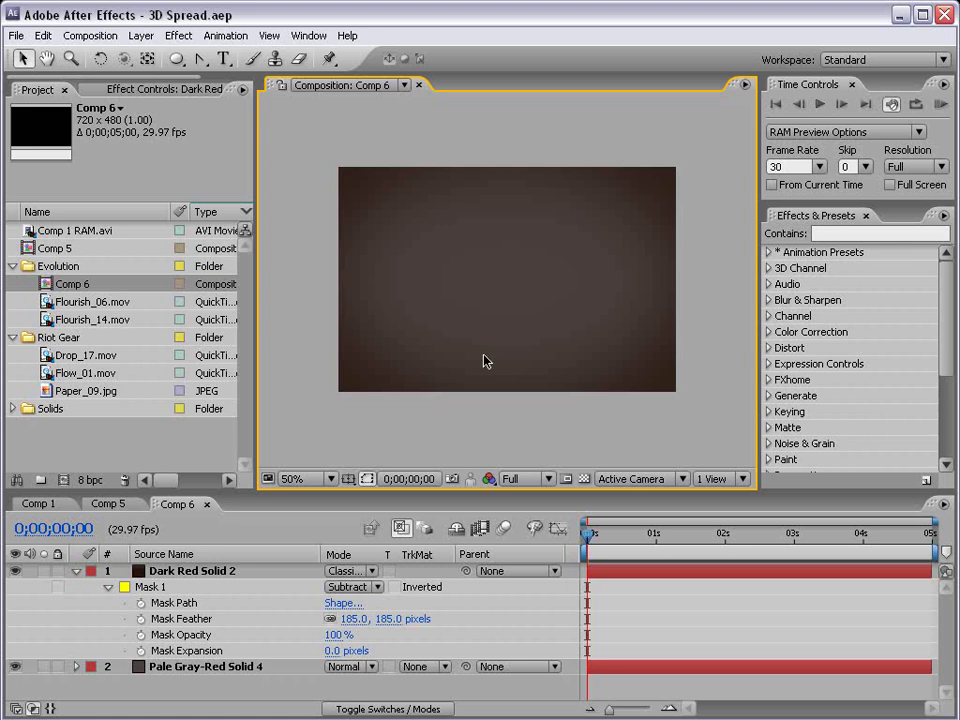
pyautogui.click(77, 571)
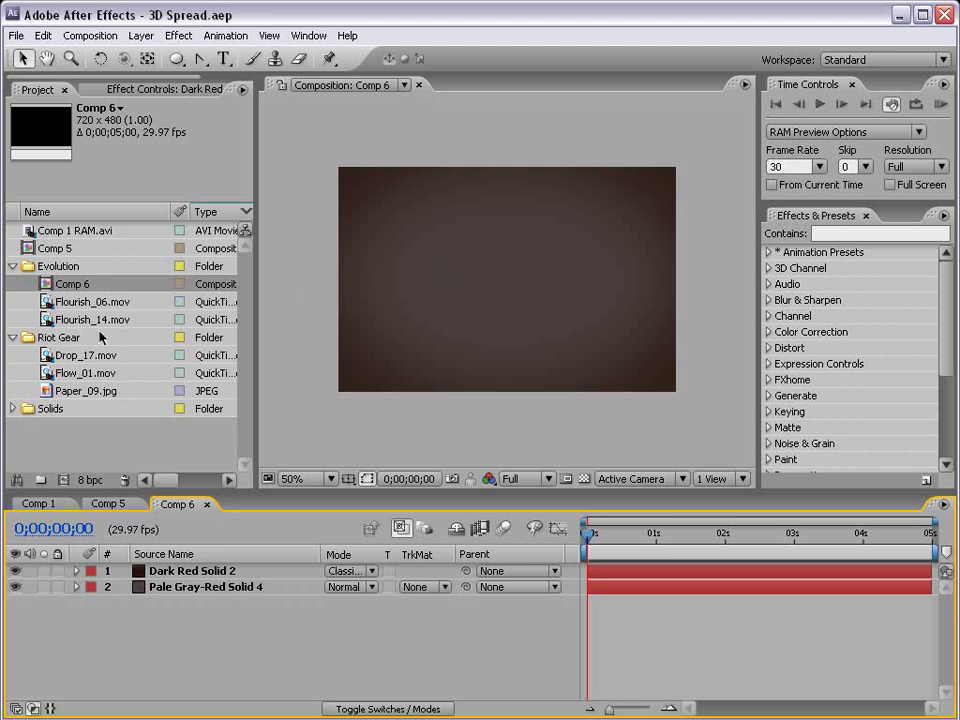
# - Add an adjustment layer and place it directly beneath the dark red vignette solid
pyautogui.click(140, 36)
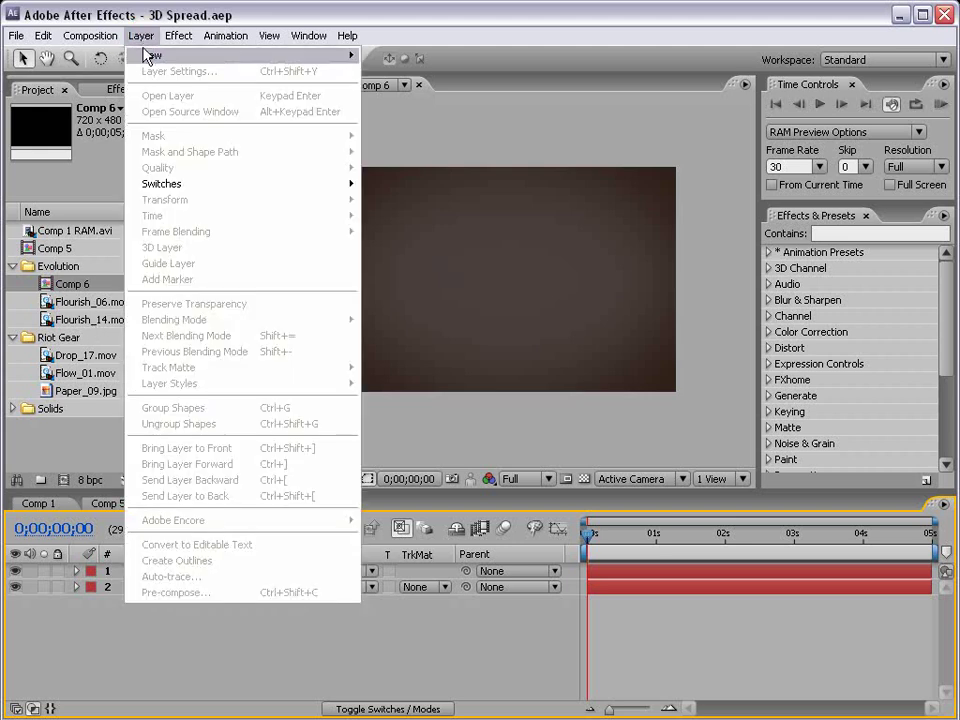
pyautogui.moveTo(152, 55)
pyautogui.click(440, 151)
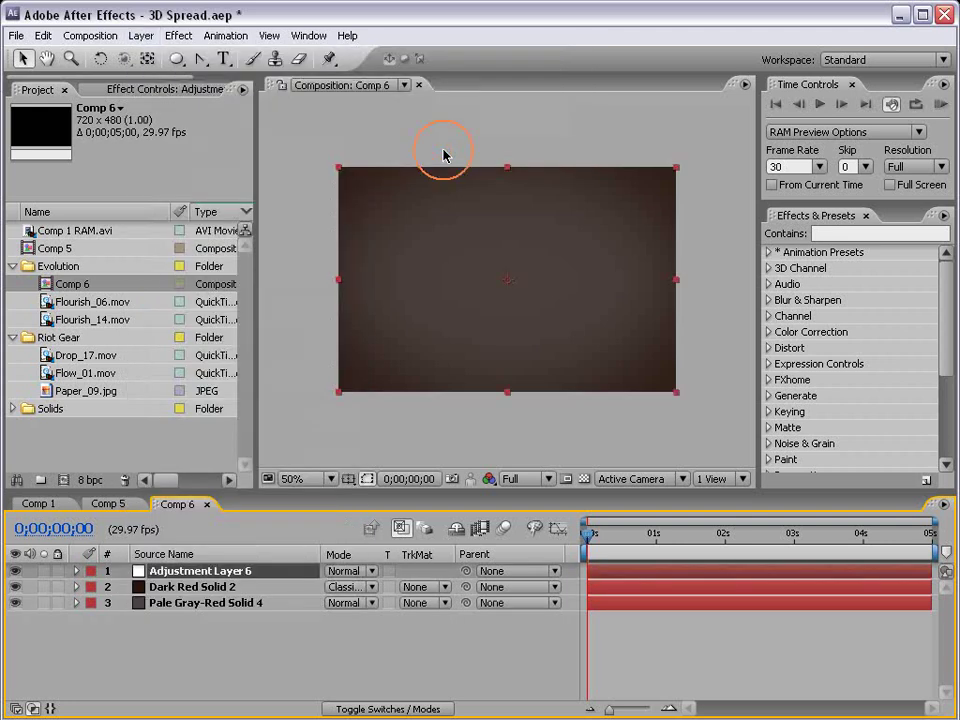
pyautogui.moveTo(187, 577)
pyautogui.mouseDown()
pyautogui.moveTo(176, 604)
pyautogui.moveTo(180, 586)
pyautogui.mouseUp()
# - Rename the dark red solid layer "Vin"
pyautogui.click(186, 571)
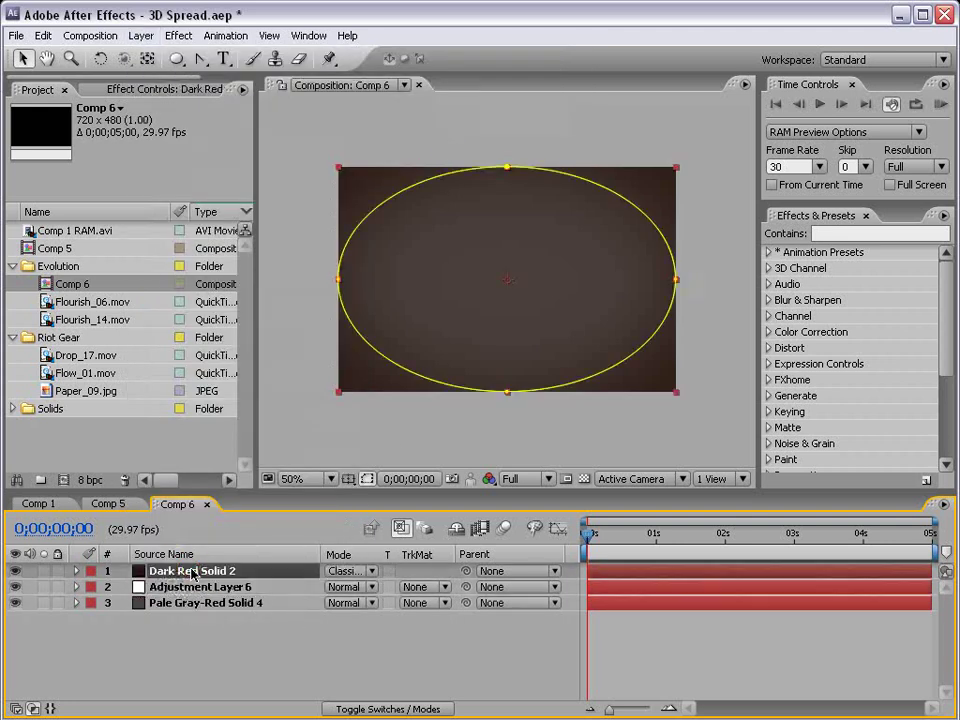
pyautogui.press('Return')
pyautogui.write('B')
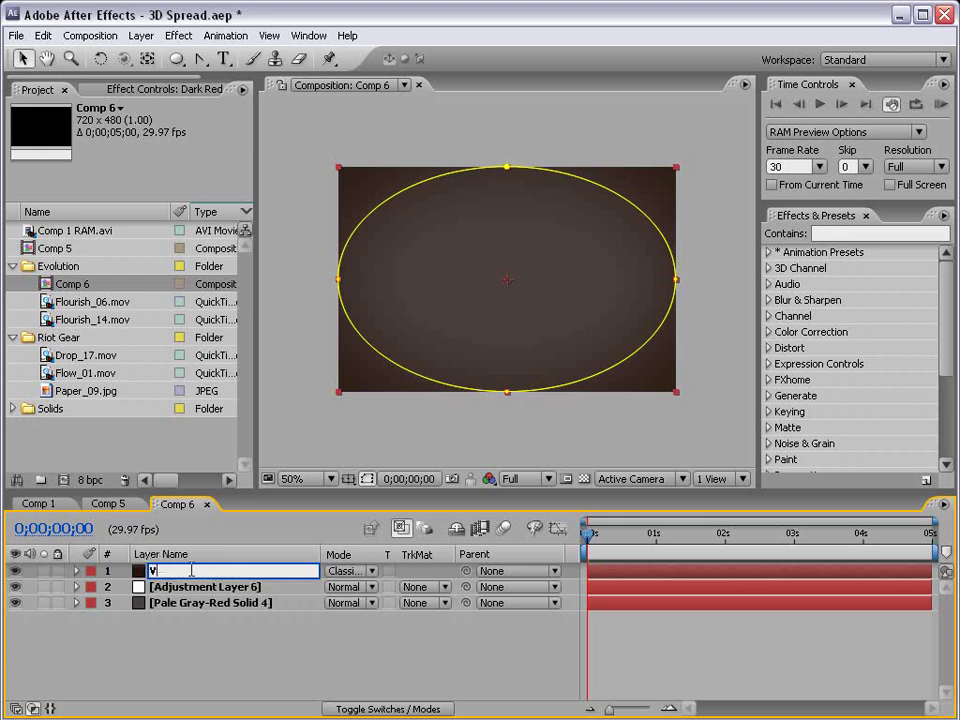
pyautogui.write('in')
pyautogui.press('Return')
# - Select the adjustment layer and filter the available effects by "kal"
pyautogui.click(150, 587)
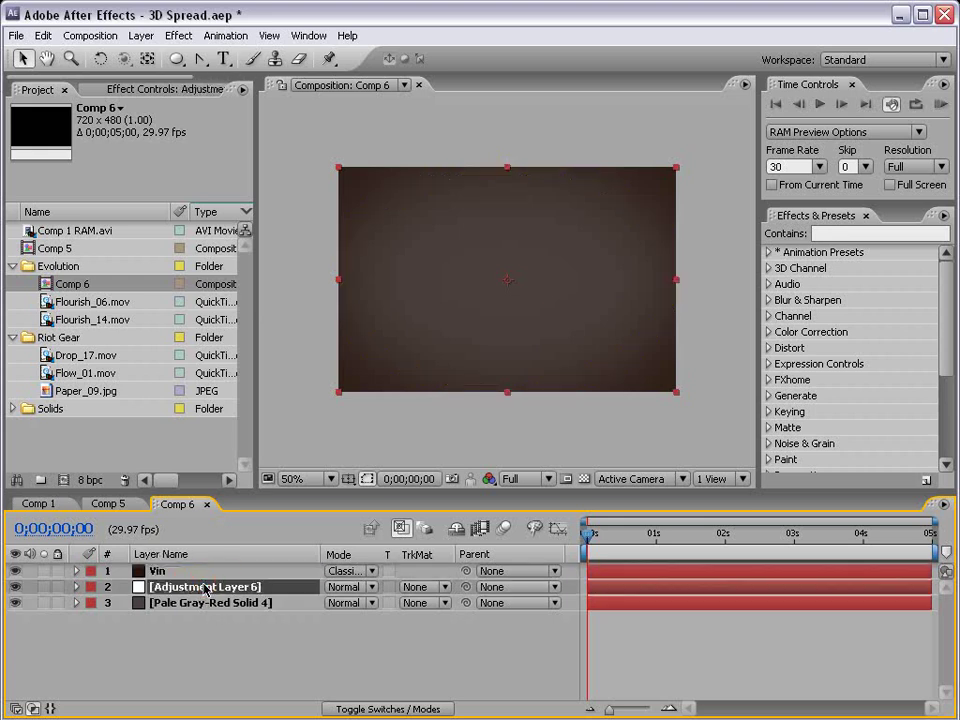
pyautogui.click(835, 233)
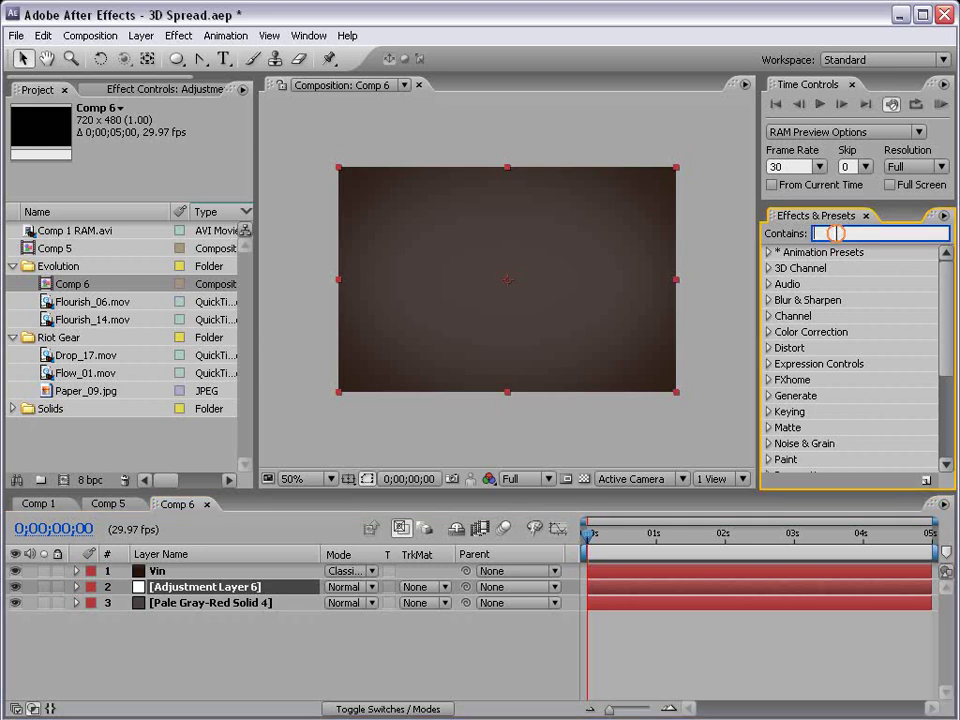
pyautogui.write('kal')
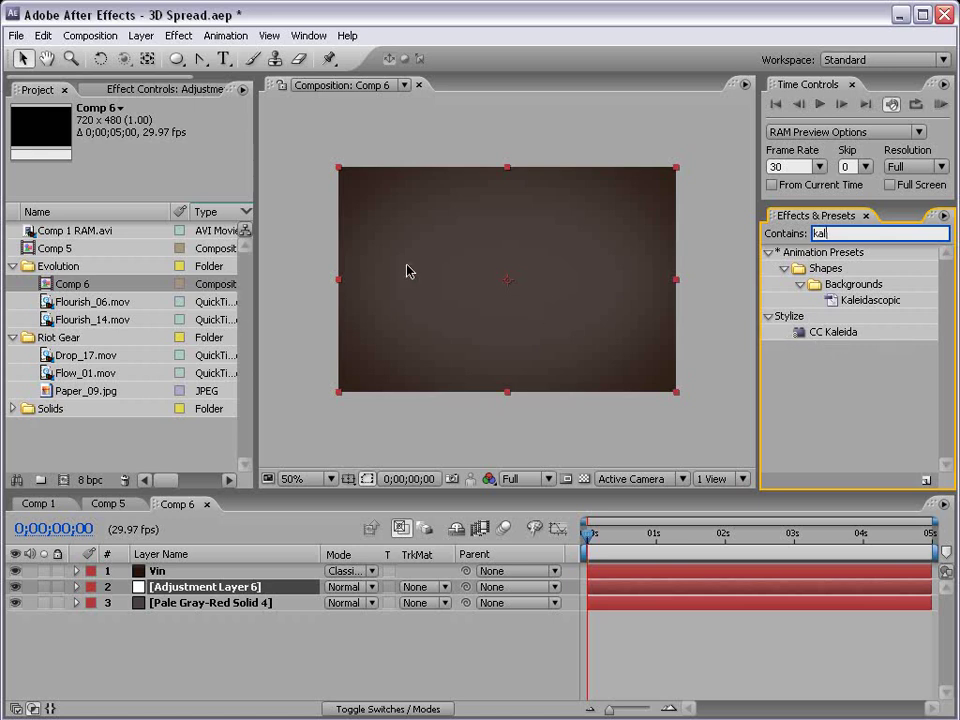
# - Add Flourish_14.mov to Comp 6 as the top layer and move the current time to 0;00;02;09
pyautogui.click(72, 302)
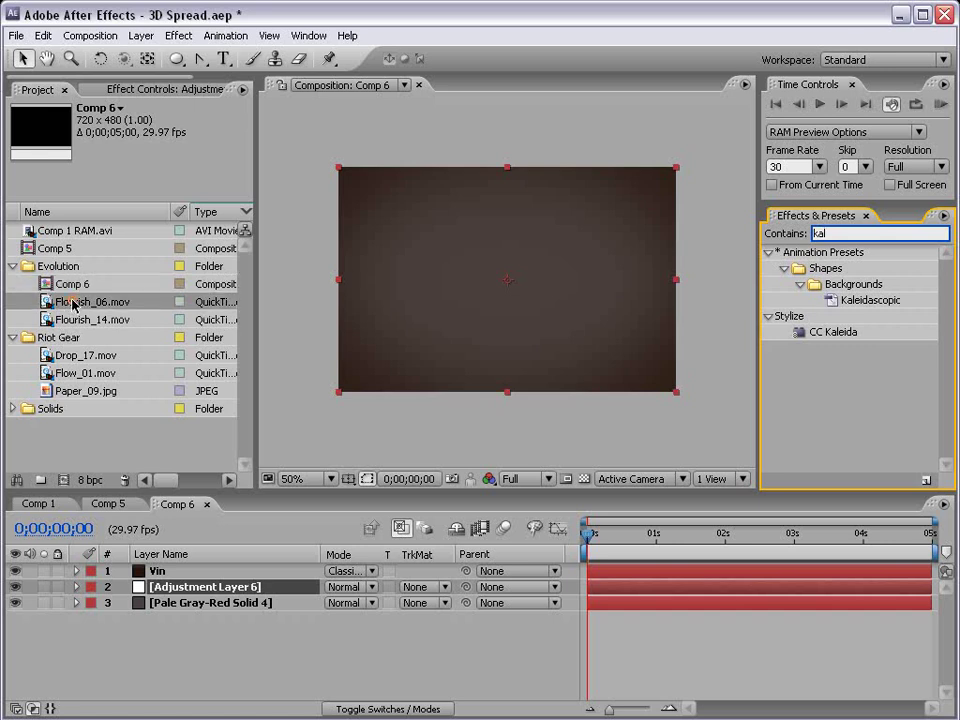
pyautogui.moveTo(72, 319); pyautogui.dragTo(507, 292)
pyautogui.moveTo(588, 537); pyautogui.dragTo(745, 541)
# - Scale the flourish layer down to about 11.1%, keeping it near the centre of the frame
pyautogui.press('s')
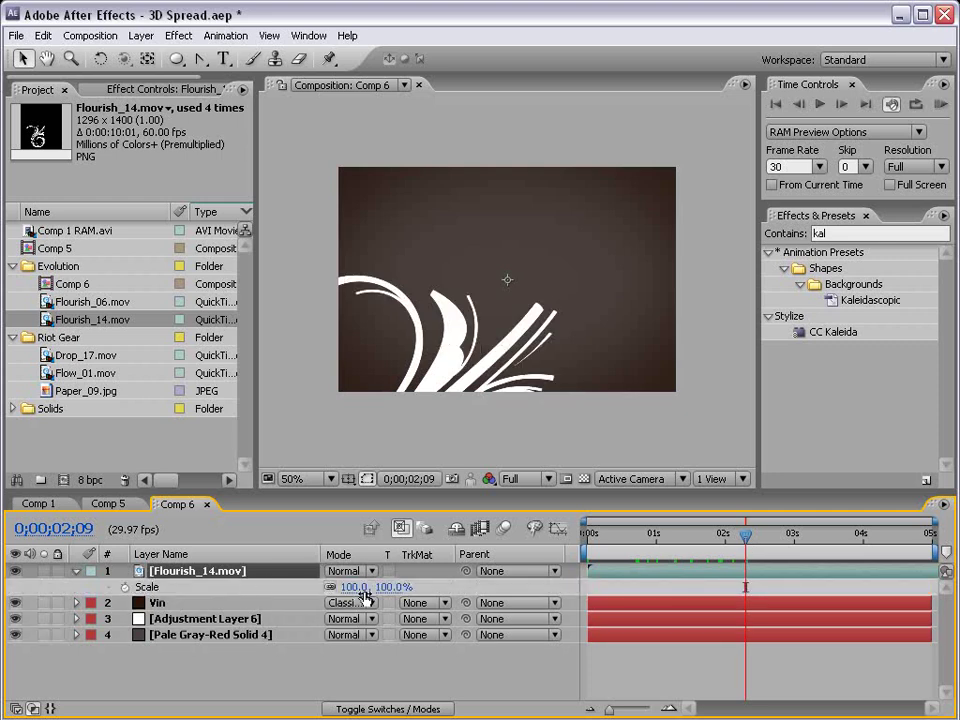
pyautogui.moveTo(364, 597); pyautogui.dragTo(328, 598)
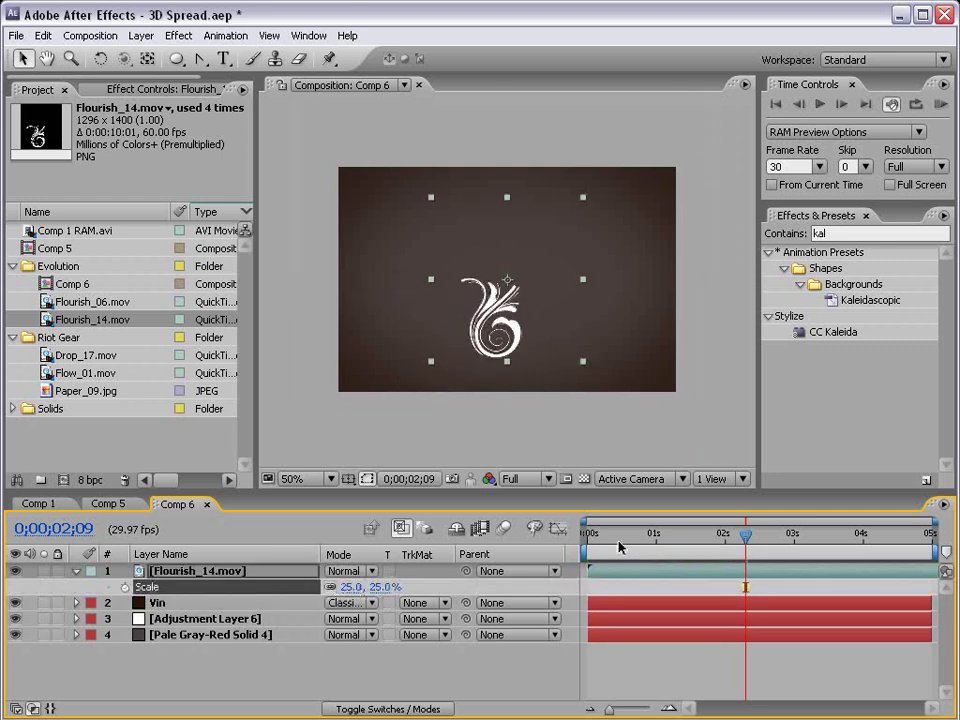
pyautogui.moveTo(726, 558); pyautogui.dragTo(833, 558)
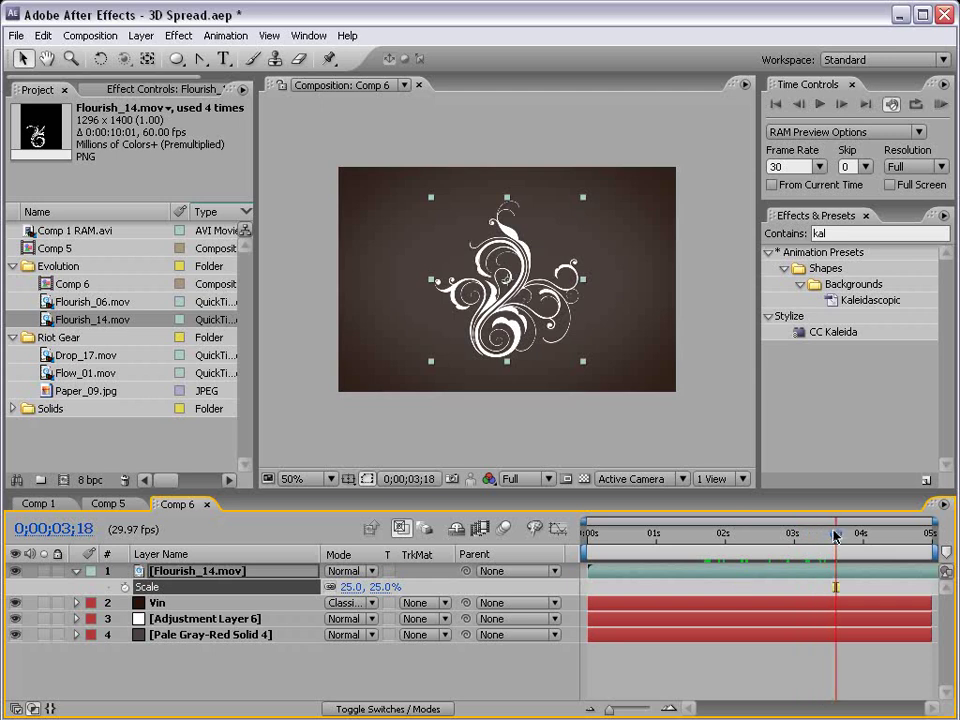
pyautogui.moveTo(585, 370); pyautogui.dragTo(540, 317)
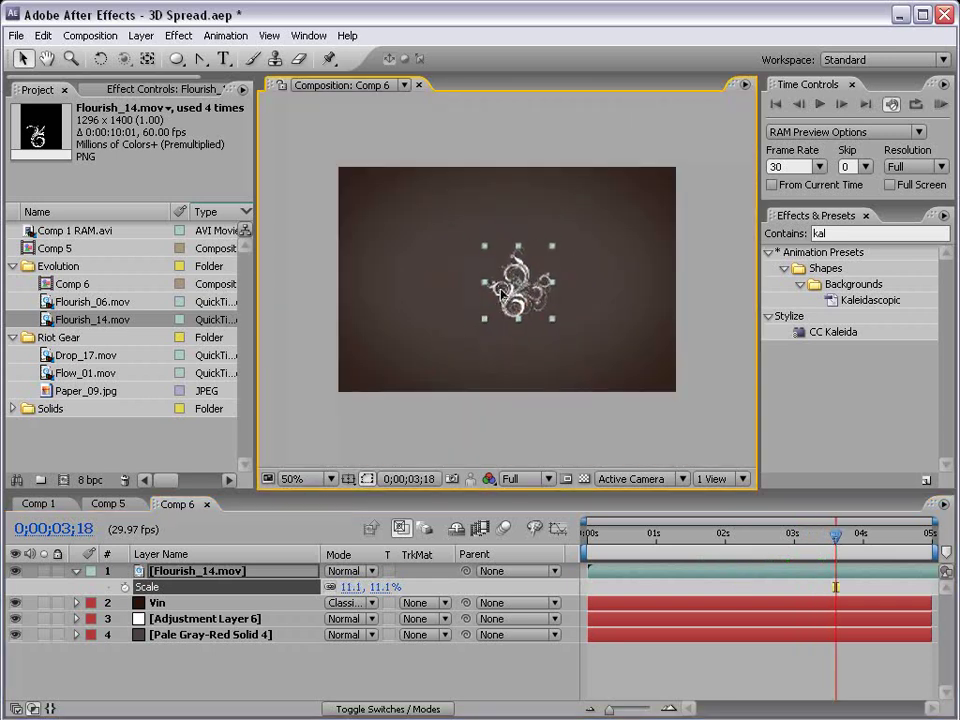
pyautogui.press('/')
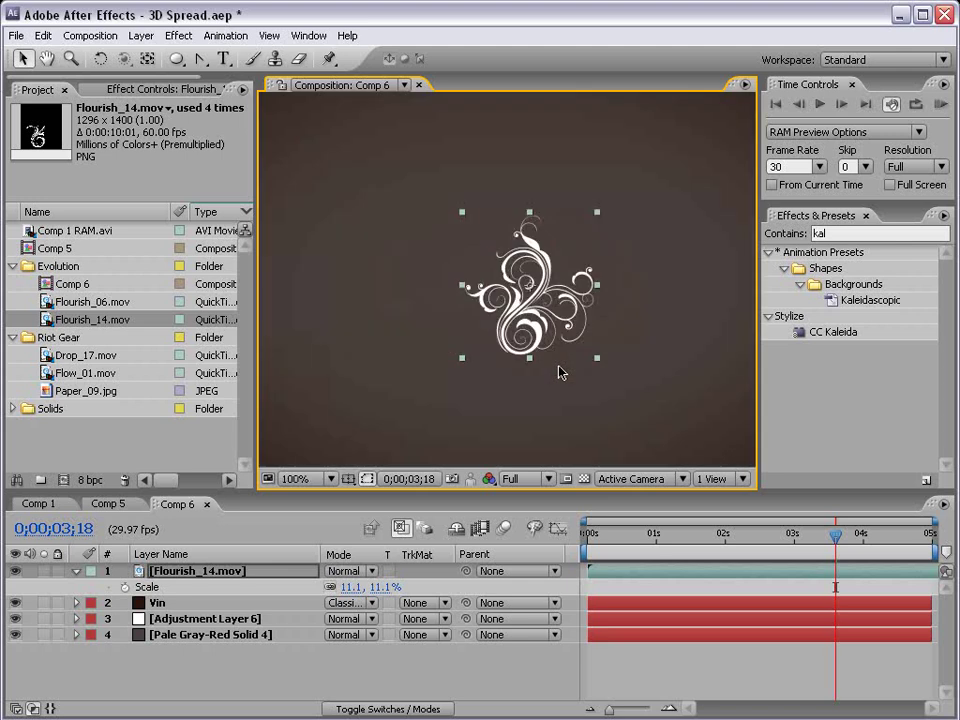
# - Place the flourish layer directly beneath the adjustment layer and apply CC Kaleida to the adjustment layer
pyautogui.click(183, 617)
pyautogui.moveTo(175, 570); pyautogui.dragTo(160, 625)
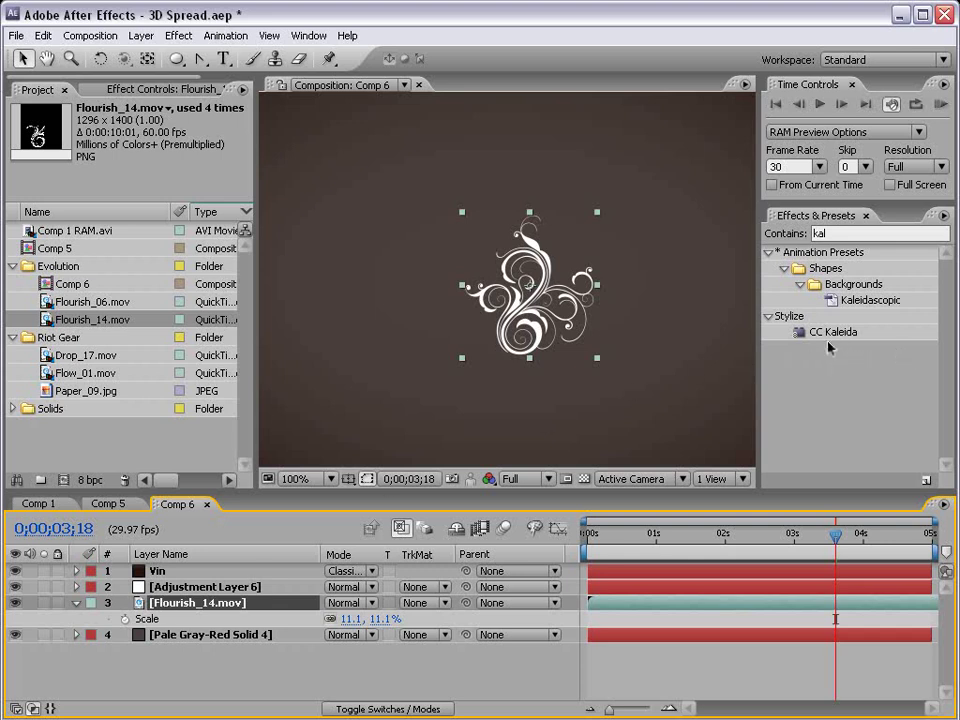
pyautogui.moveTo(840, 342); pyautogui.dragTo(245, 588)
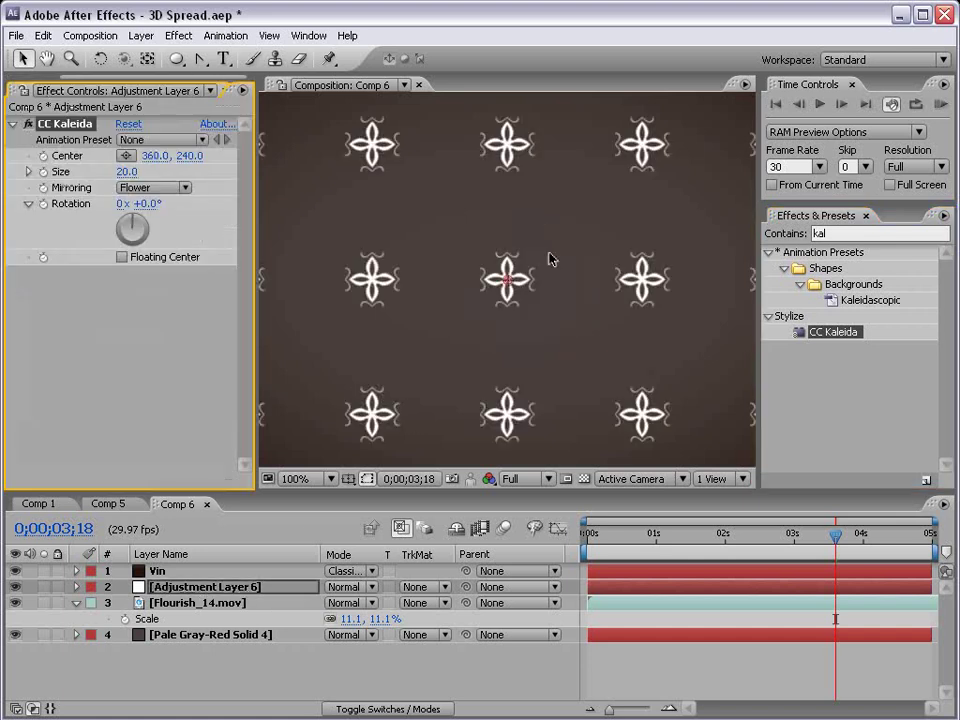
pyautogui.press('`')
pyautogui.press('`')
pyautogui.press(',')
pyautogui.press('.')
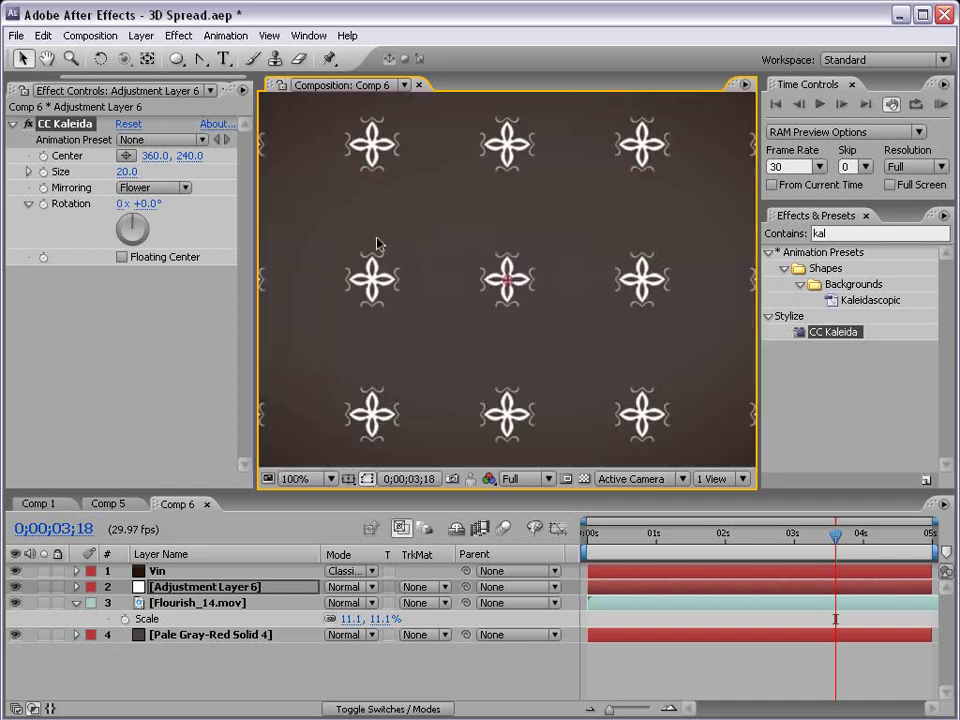
# - Try rotating the CC Kaleida pattern and return its rotation to 0°
pyautogui.moveTo(162, 204); pyautogui.dragTo(199, 216)
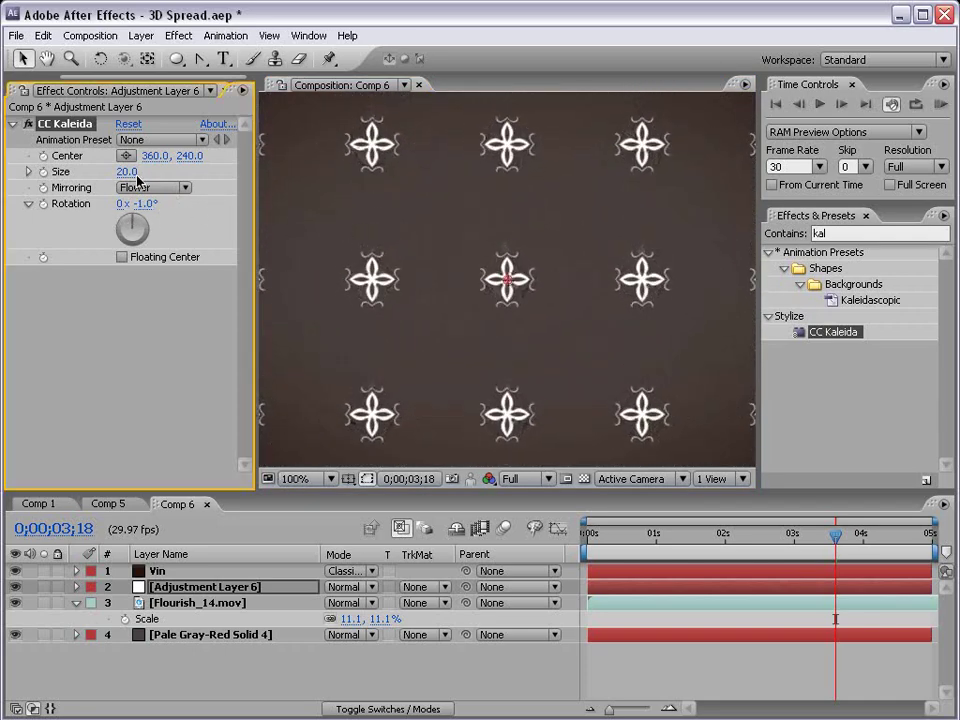
pyautogui.moveTo(138, 203); pyautogui.dragTo(142, 203)
pyautogui.press(',')
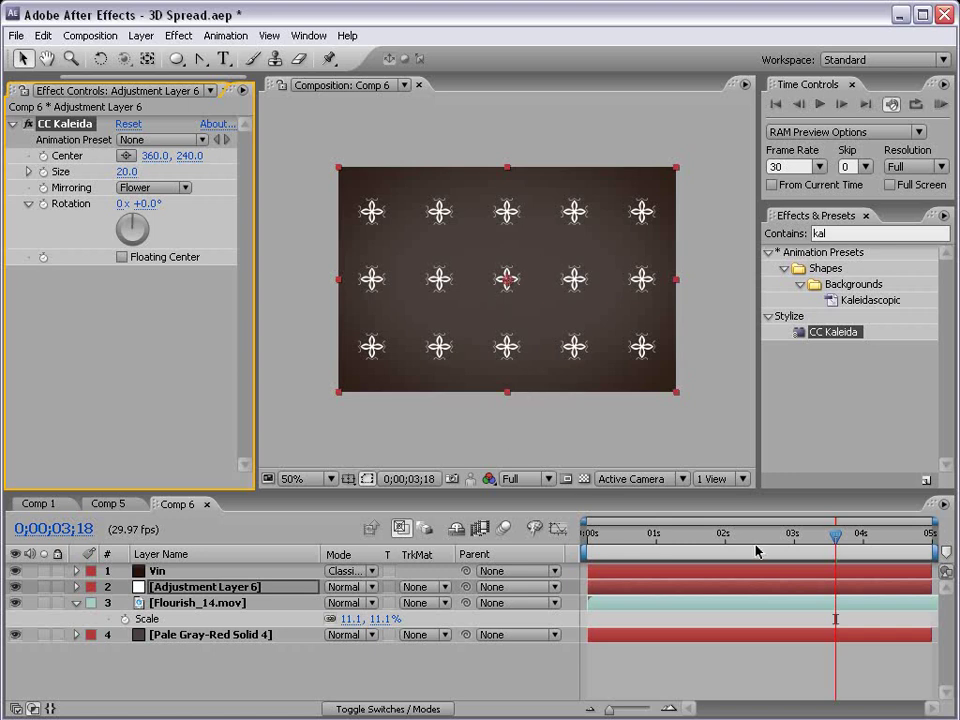
# - Scrub the kaleidoscope animation to 0;00;04;19 and examine the flower pattern up close
pyautogui.moveTo(744, 540); pyautogui.dragTo(898, 570)
pyautogui.press('.')
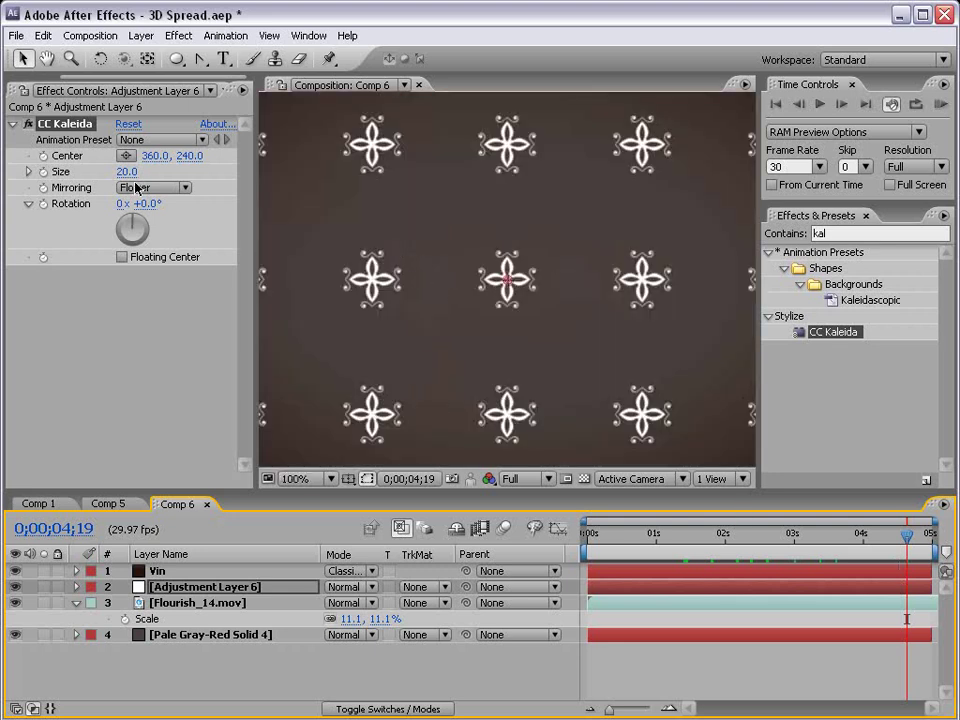
# - Try the Unfold and Starlish mirroring modes of CC Kaleida, and return the mirroring to Flower
pyautogui.click(166, 189)
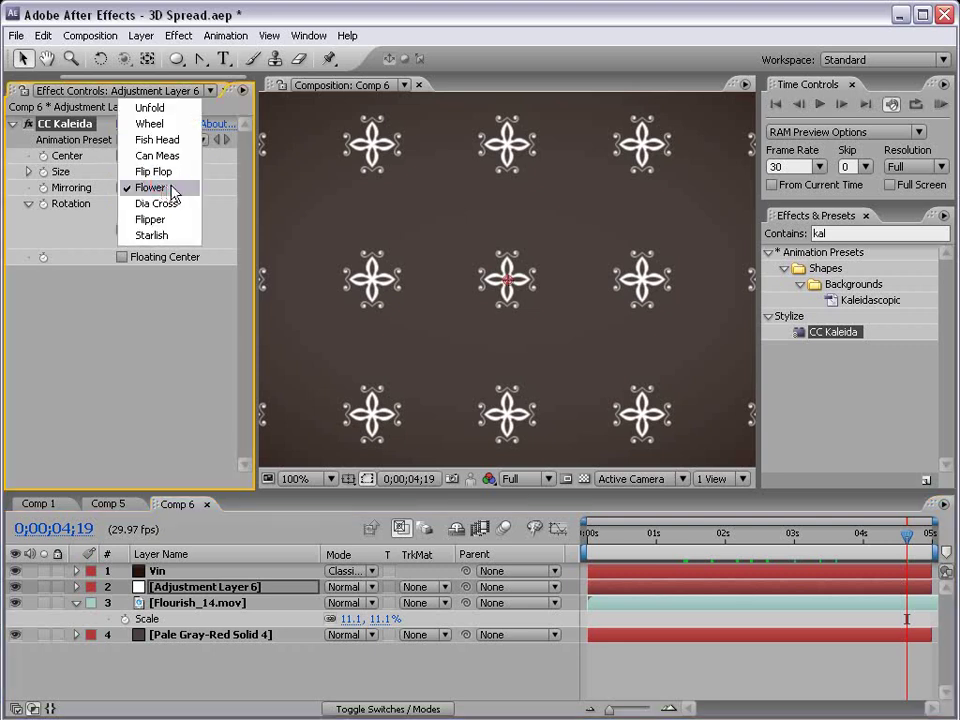
pyautogui.click(119, 143)
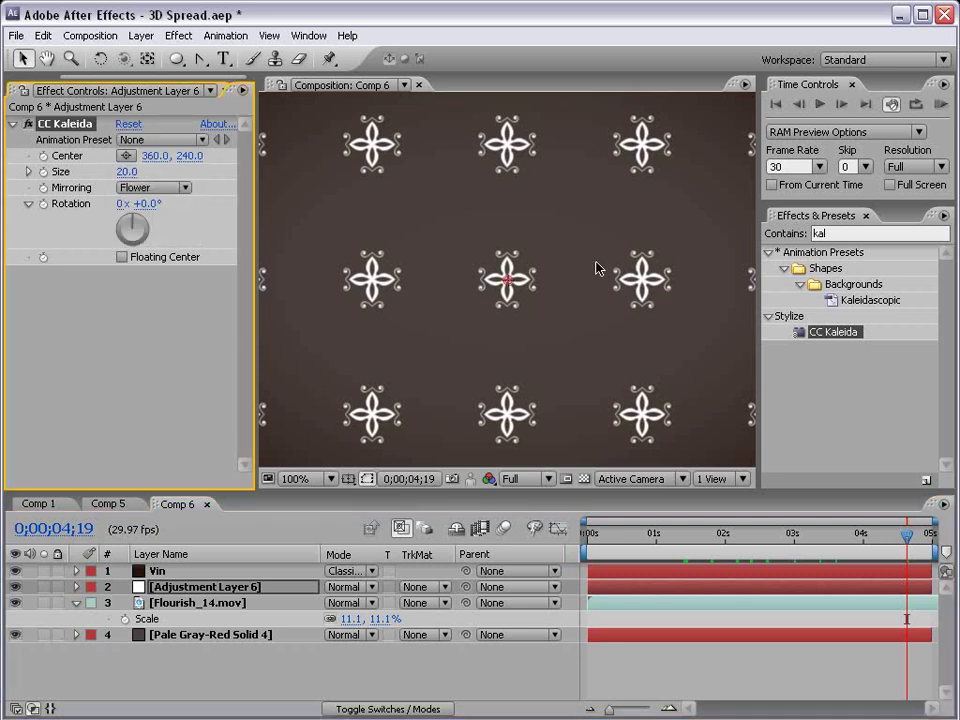
pyautogui.click(148, 187)
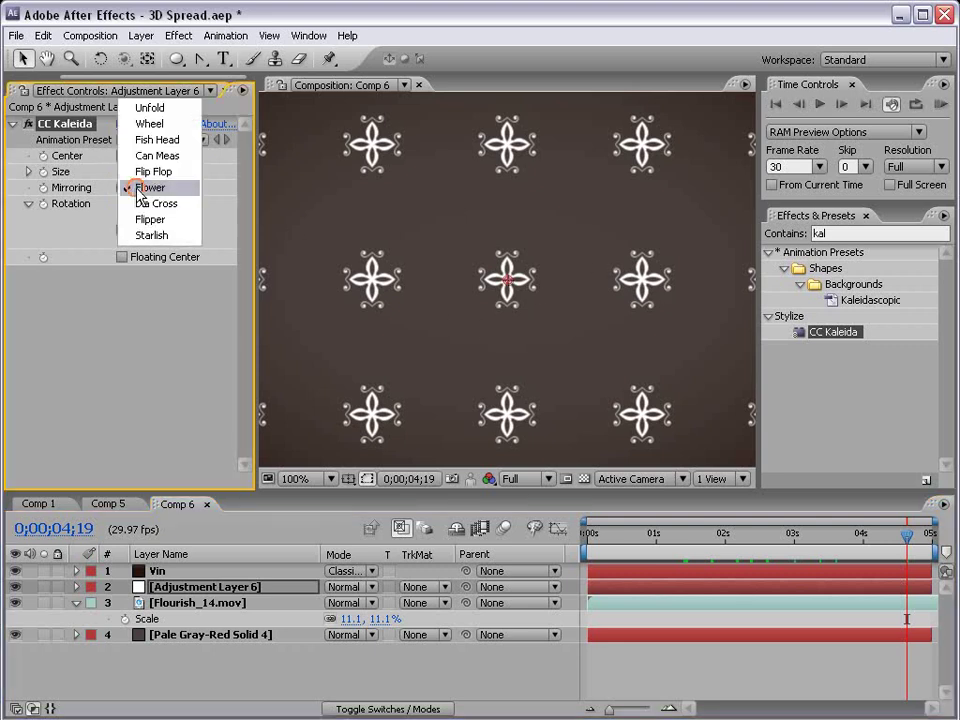
pyautogui.click(158, 108)
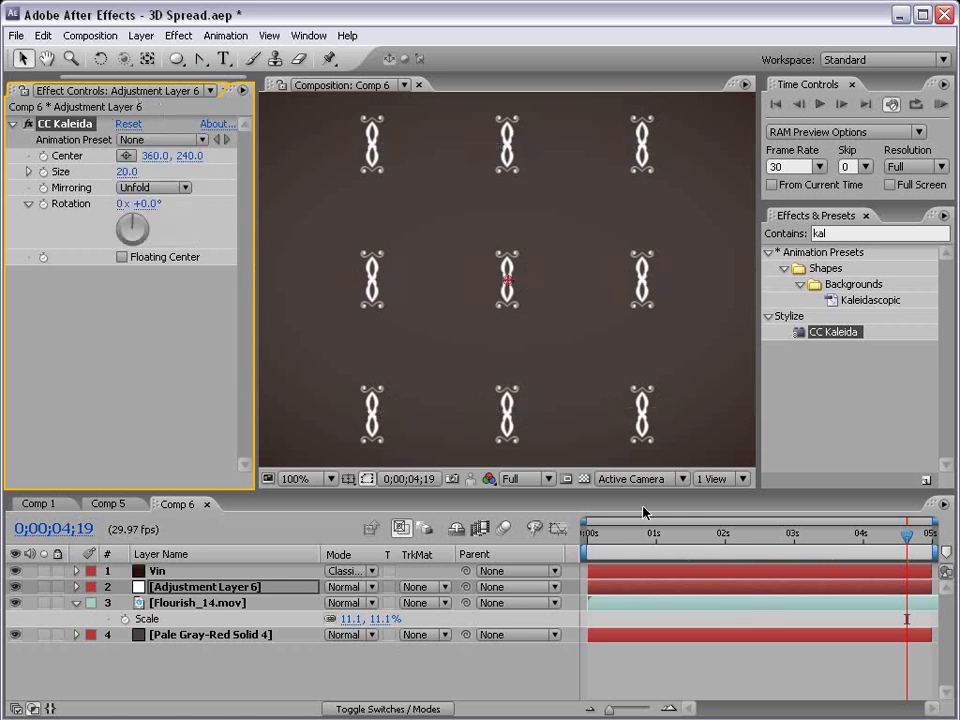
pyautogui.scroll(-1, 549, 300)
pyautogui.click(180, 187)
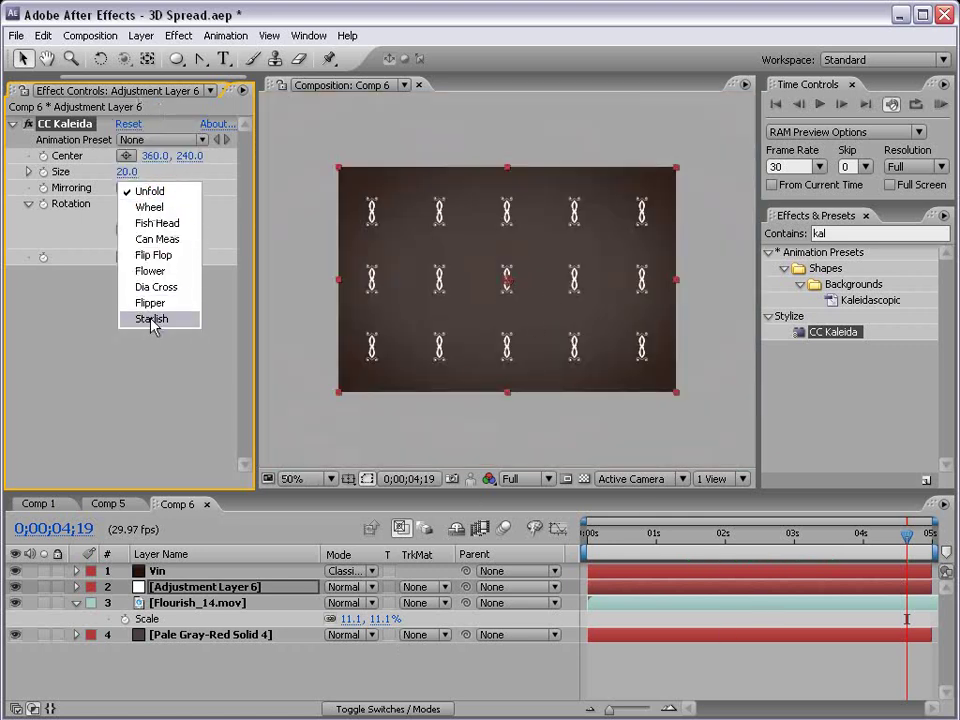
pyautogui.click(152, 319)
pyautogui.scroll(1, 540, 315)
pyautogui.click(145, 188)
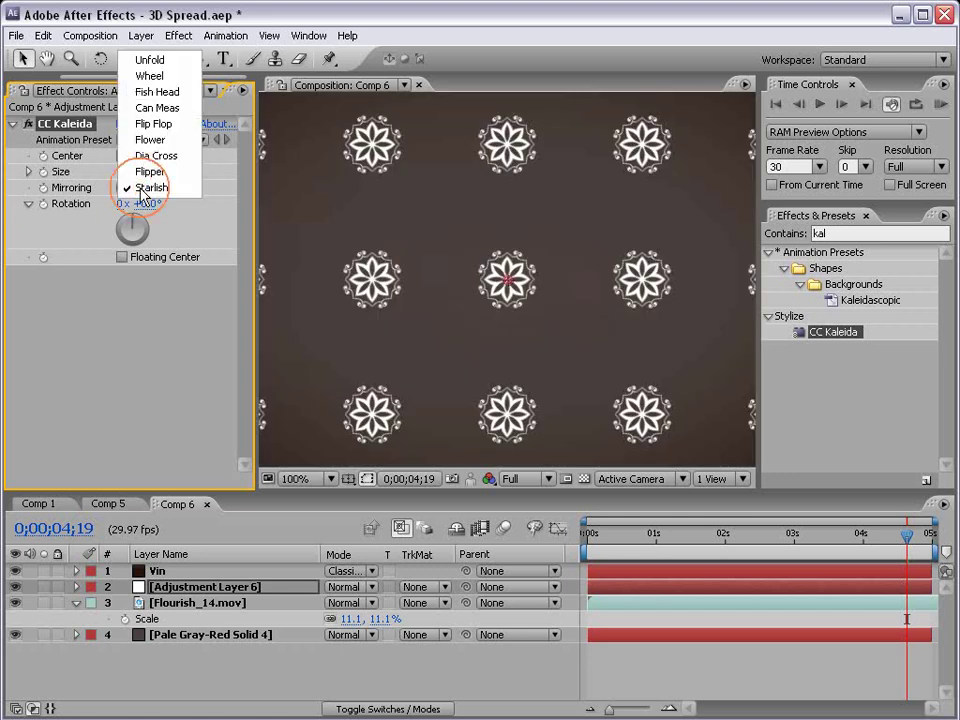
pyautogui.click(149, 139)
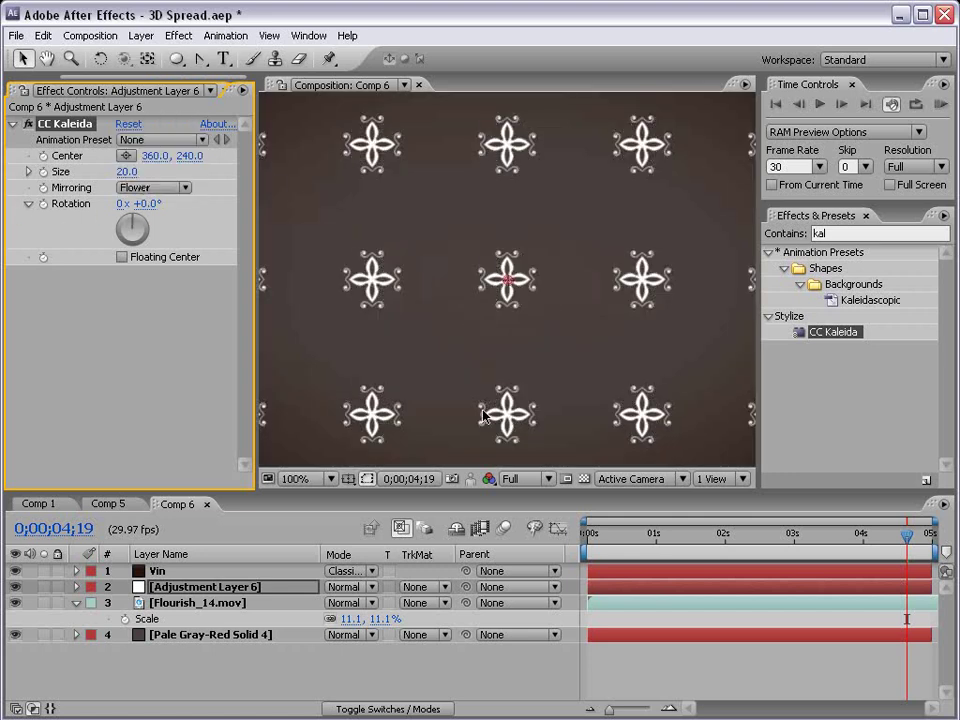
# - Toggle the adjustment layer's visibility to compare the flourish with and without the kaleidoscope effect
pyautogui.click(200, 603)
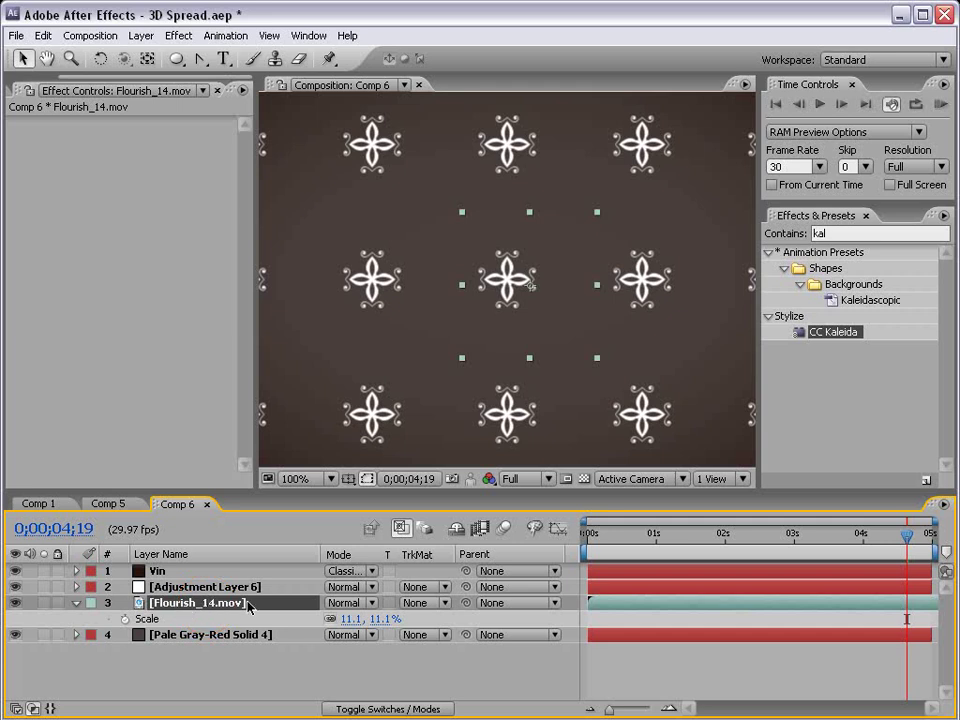
pyautogui.click(15, 587)
pyautogui.click(15, 587)
pyautogui.click(15, 587)
pyautogui.click(15, 587)
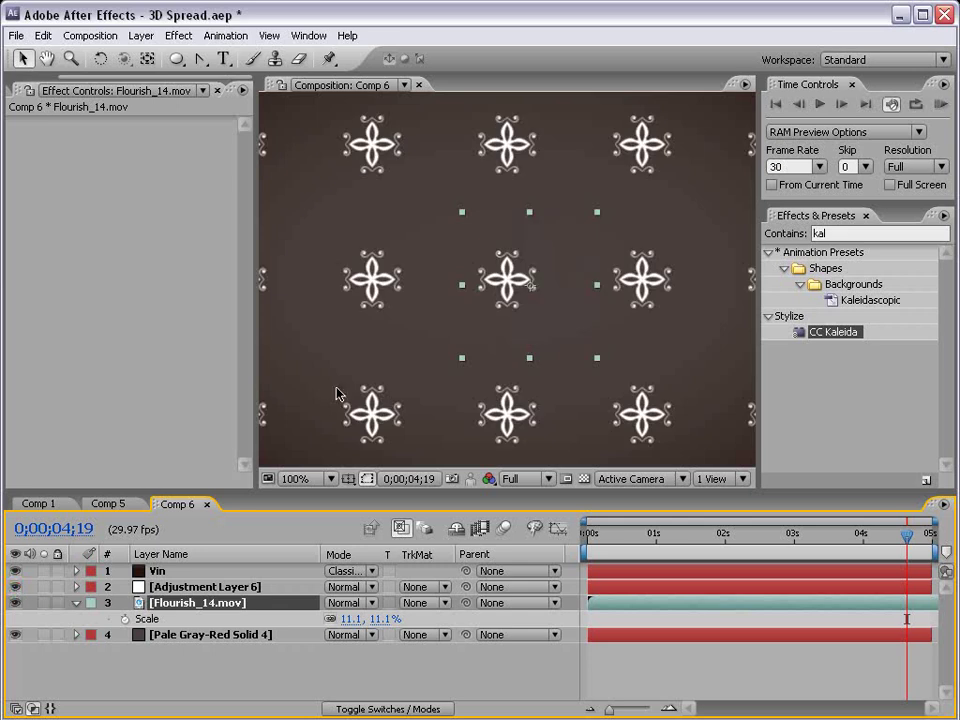
pyautogui.click(15, 587)
pyautogui.click(15, 587)
# - Move the flourish up and to the left of the frame's centre to form a dense, interlocking kaleidoscope pattern
pyautogui.moveTo(543, 307); pyautogui.dragTo(497, 255)
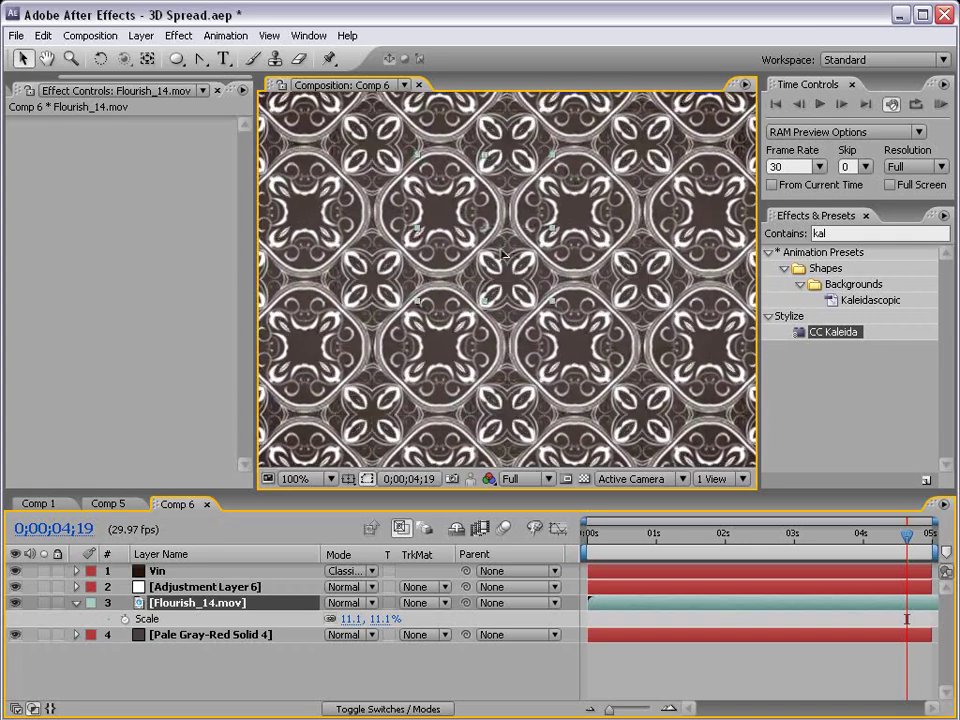
pyautogui.press(',')
pyautogui.press('`')
pyautogui.press('.')
pyautogui.press('`')
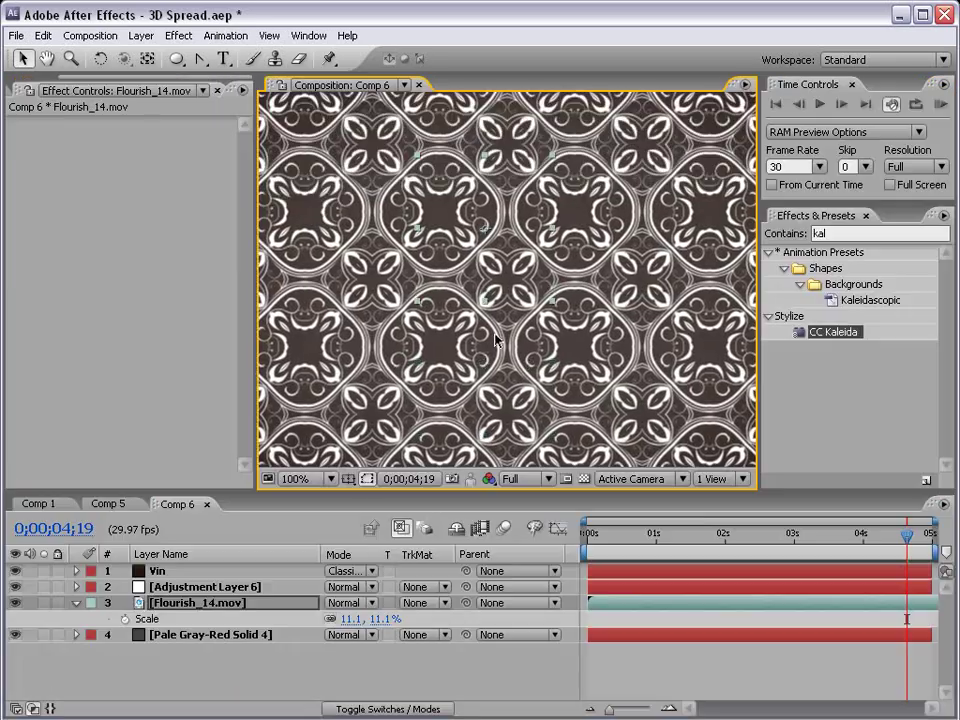
# - Set the flourish layer's blending mode to Overlay and lower its opacity to 27%
pyautogui.click(343, 603)
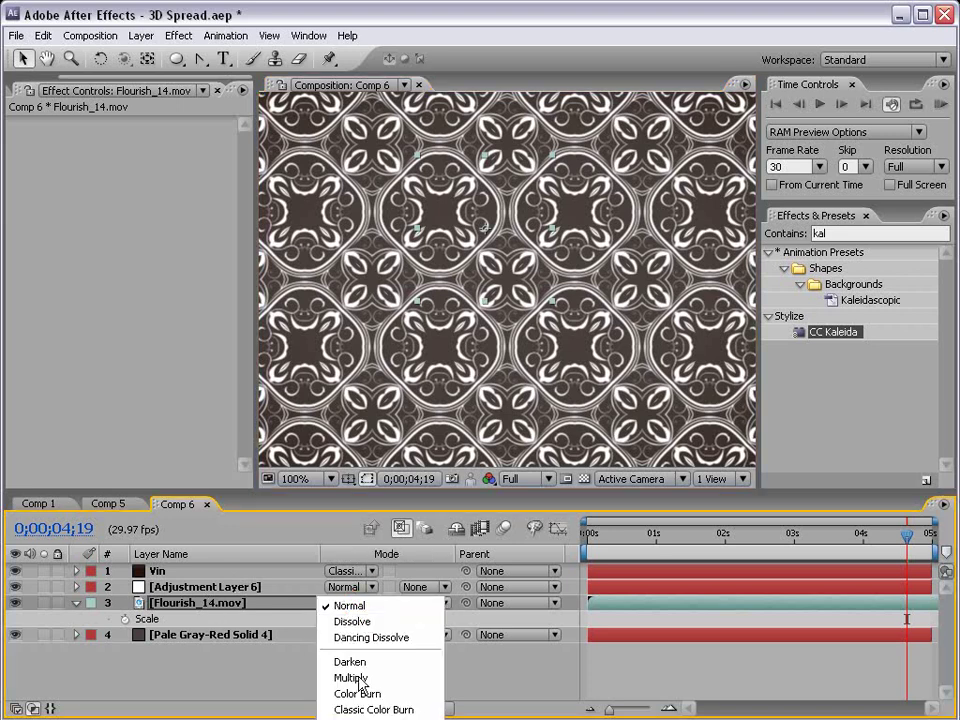
pyautogui.click(350, 719)
pyautogui.click(364, 604)
pyautogui.click(373, 605)
pyautogui.press('t')
pyautogui.moveTo(335, 620); pyautogui.dragTo(256, 622)
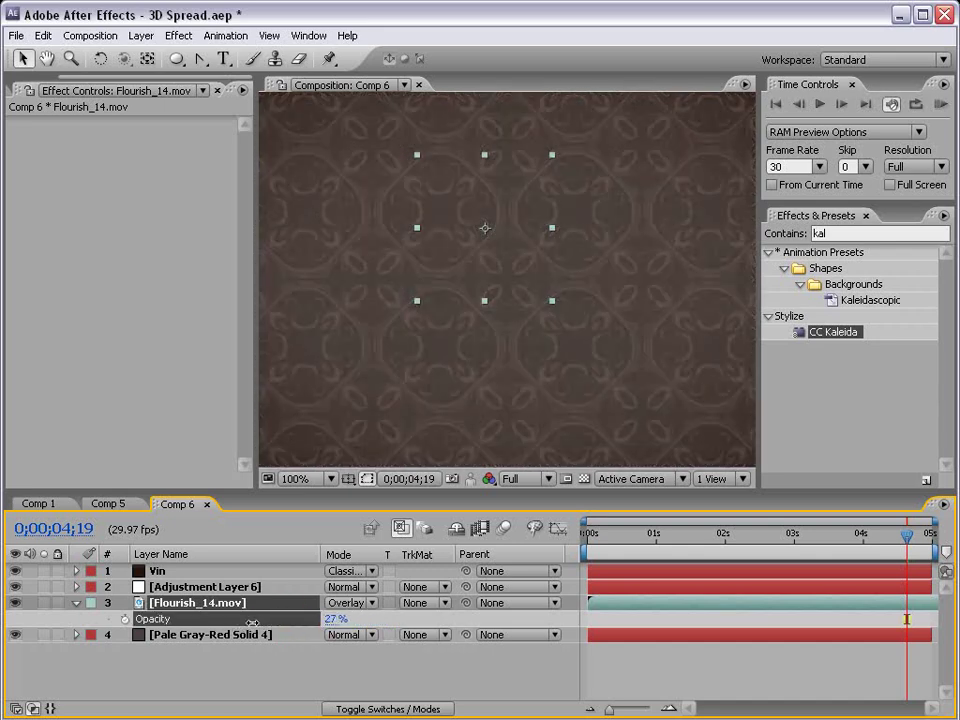
pyautogui.click(422, 690)
pyautogui.press('`')
pyautogui.press('`')
pyautogui.press(',')
# - Shift the flourish layer earlier in time so the pattern is already fully grown when the composition starts
pyautogui.click(205, 586)
pyautogui.click(200, 603)
pyautogui.moveTo(740, 608); pyautogui.dragTo(528, 618)
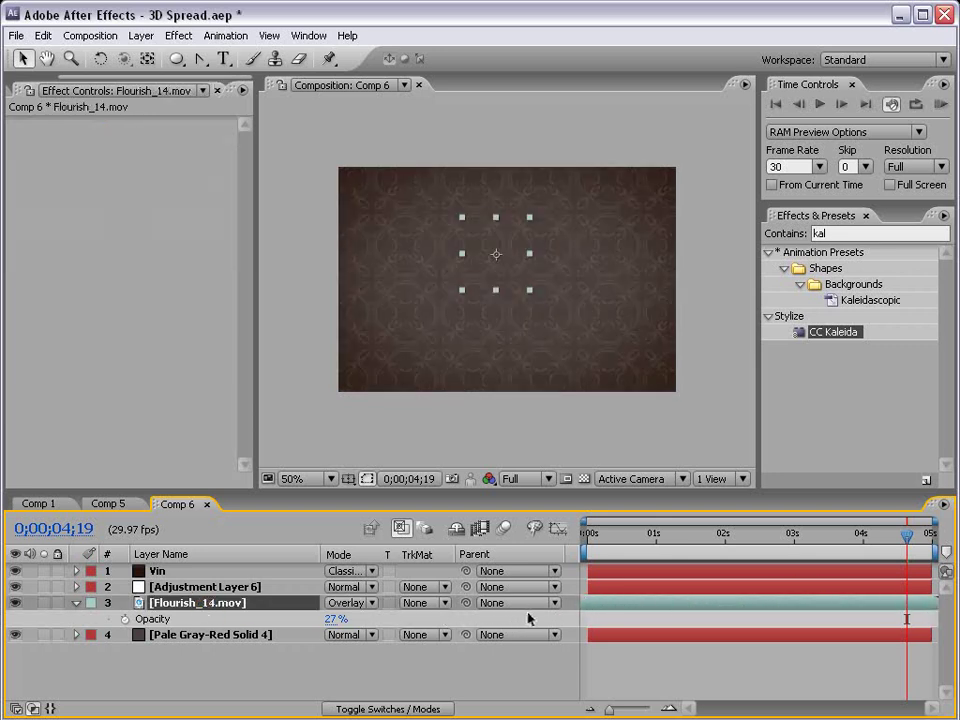
pyautogui.moveTo(592, 537); pyautogui.dragTo(584, 608)
pyautogui.click(596, 375)
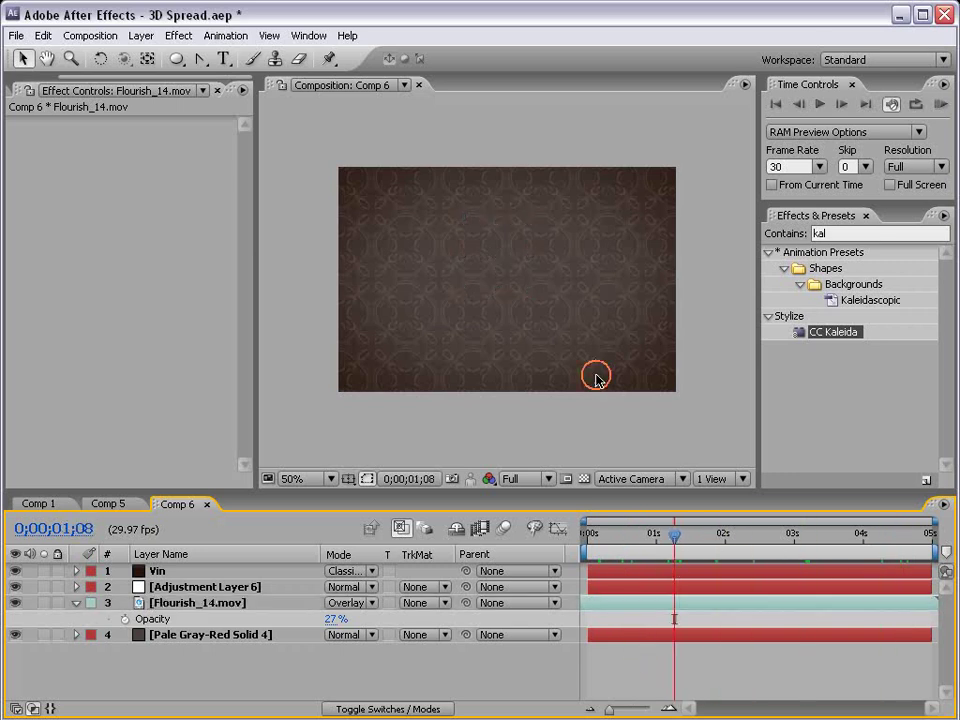
pyautogui.press('`')
pyautogui.press('`')
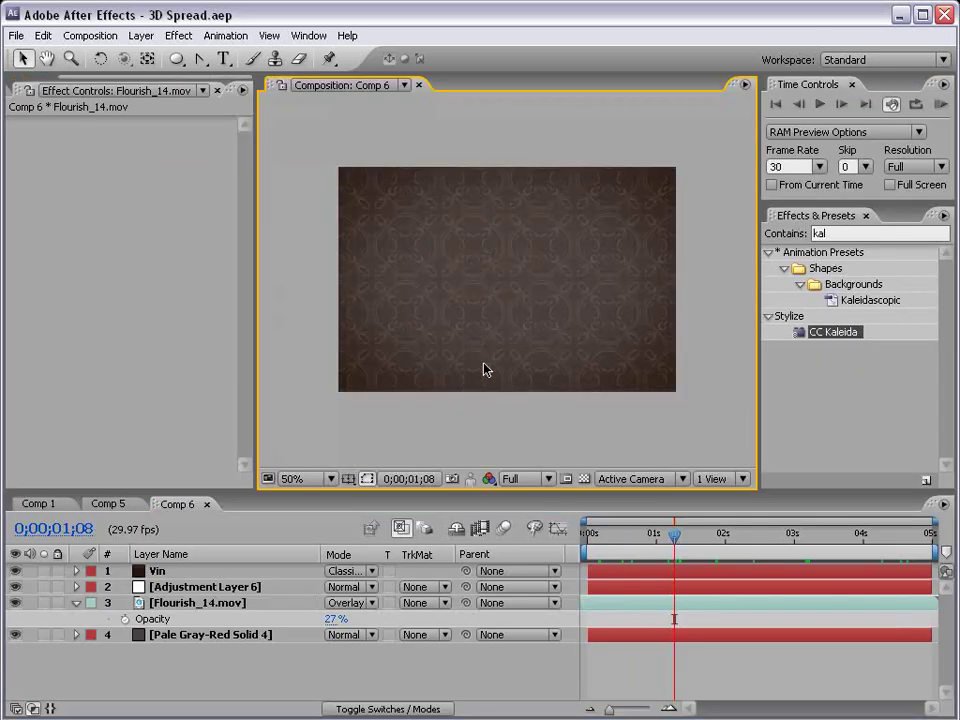
# - Add a black 720 x 480 pixel solid above all the other layers
pyautogui.click(141, 35)
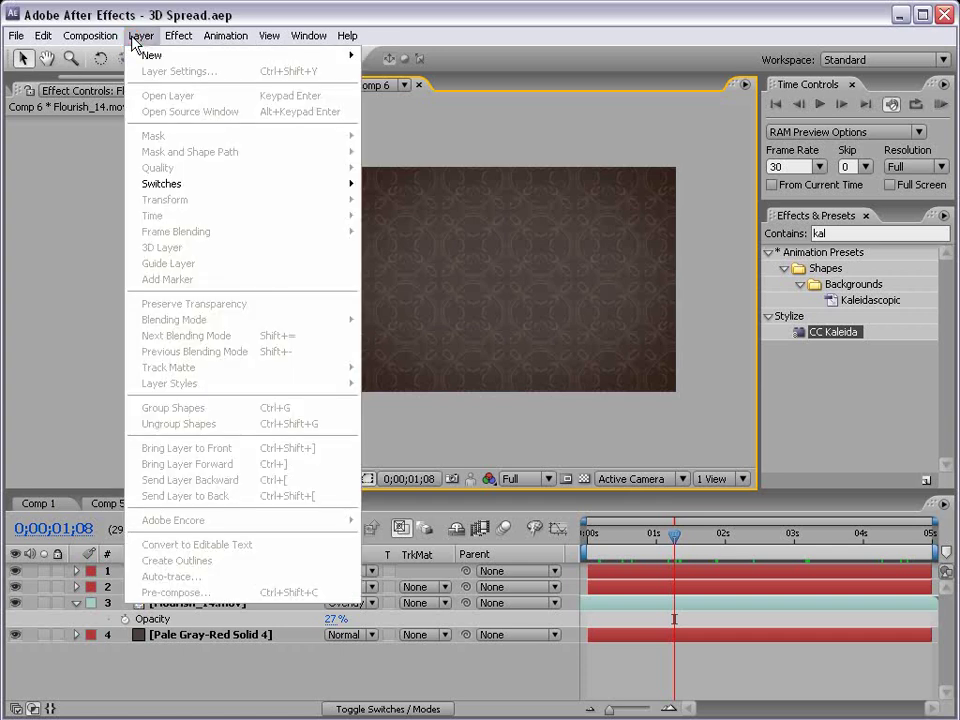
pyautogui.moveTo(145, 57)
pyautogui.click(394, 71)
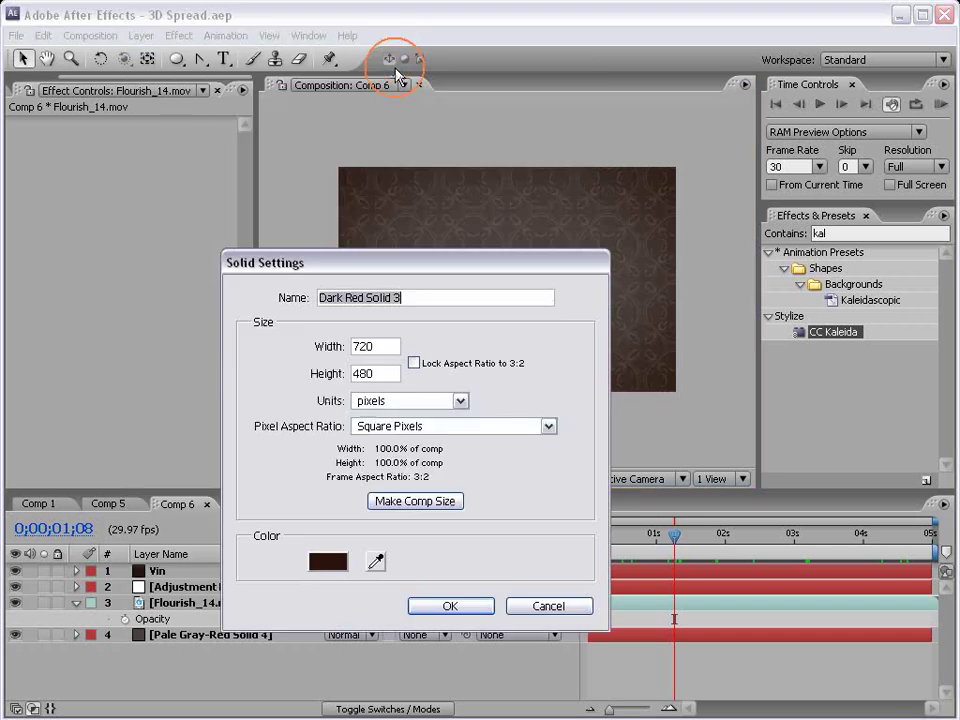
pyautogui.click(328, 561)
pyautogui.moveTo(482, 519); pyautogui.dragTo(627, 567)
pyautogui.click(811, 332)
pyautogui.click(452, 606)
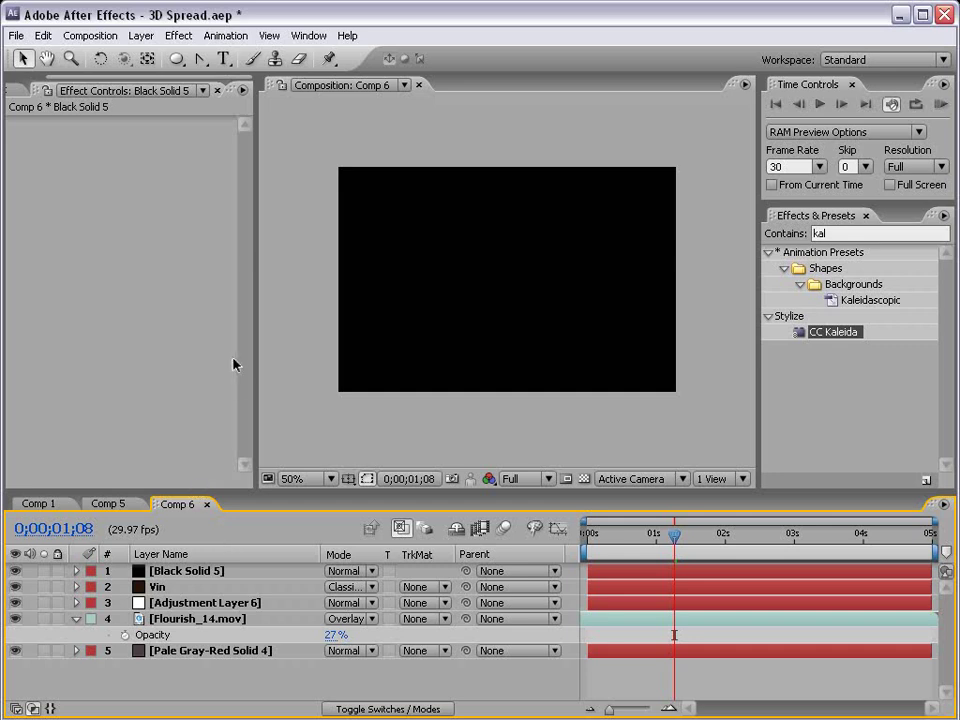
# - Select the black solid and move the current time to the start of the composition
pyautogui.click(499, 274)
pyautogui.press('/')
pyautogui.press(',')
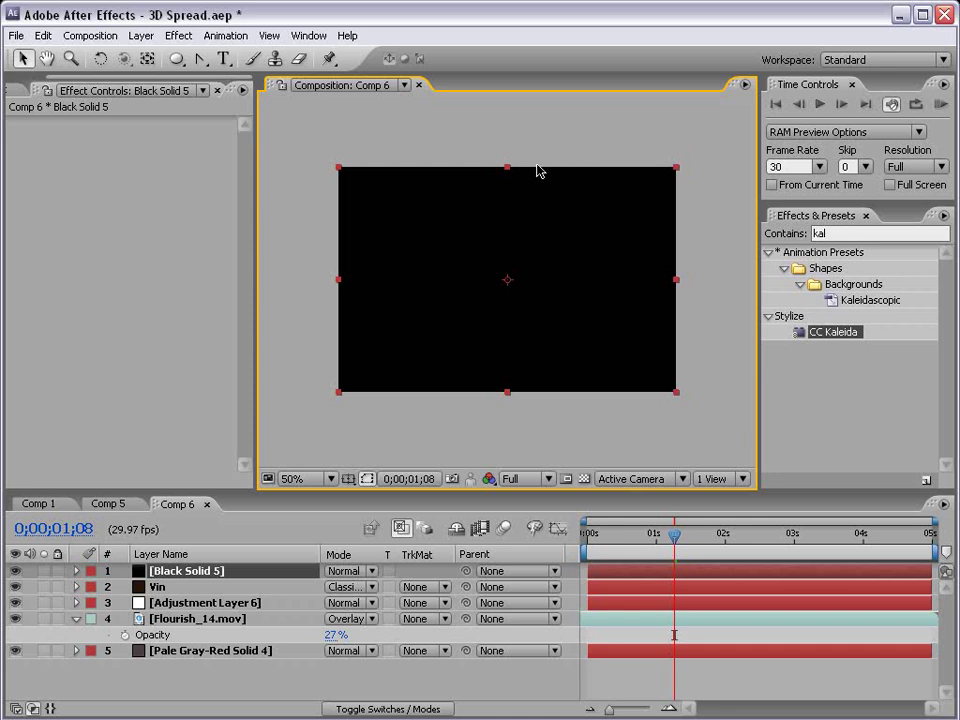
pyautogui.press('Home')
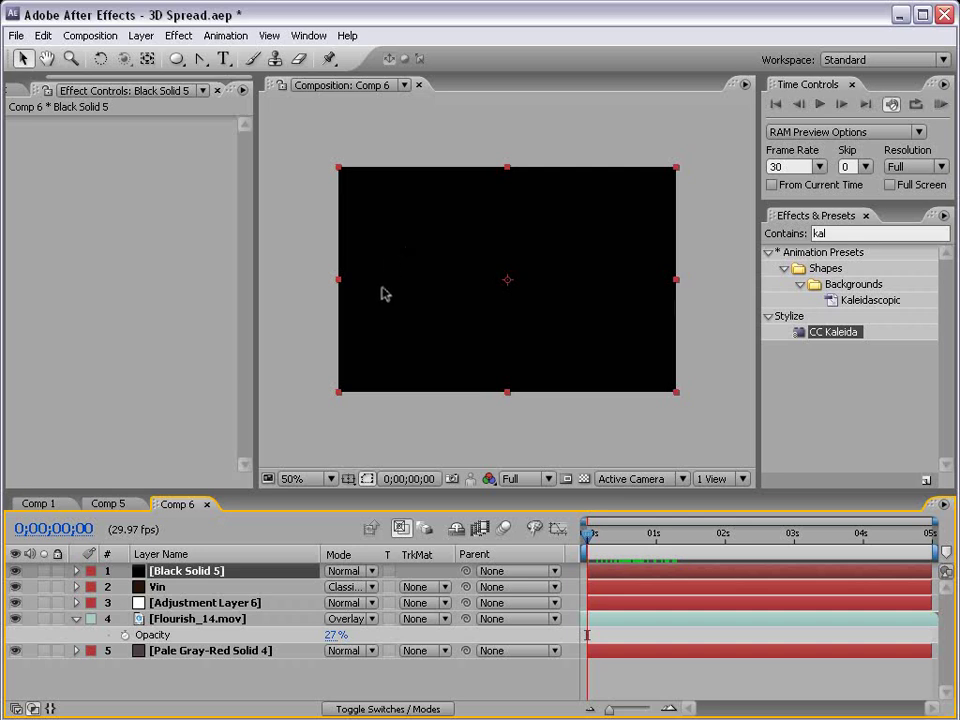
# - Draw a closed, rounded-bar-shaped mask with the Pen tool across the middle of the black solid
pyautogui.click(200, 60)
pyautogui.click(250, 59)
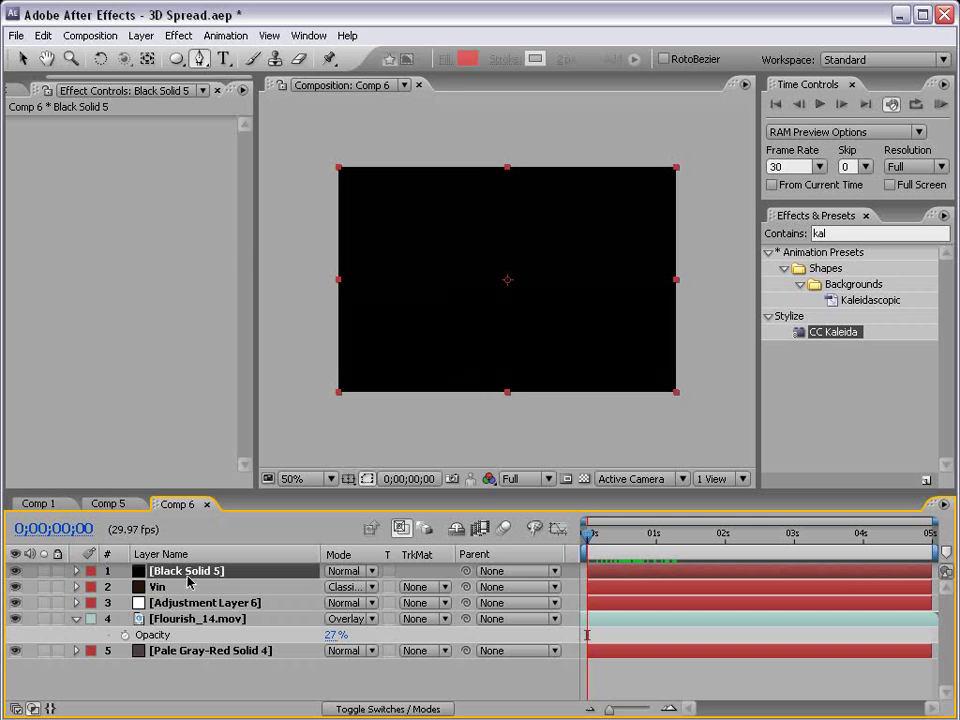
pyautogui.press('/')
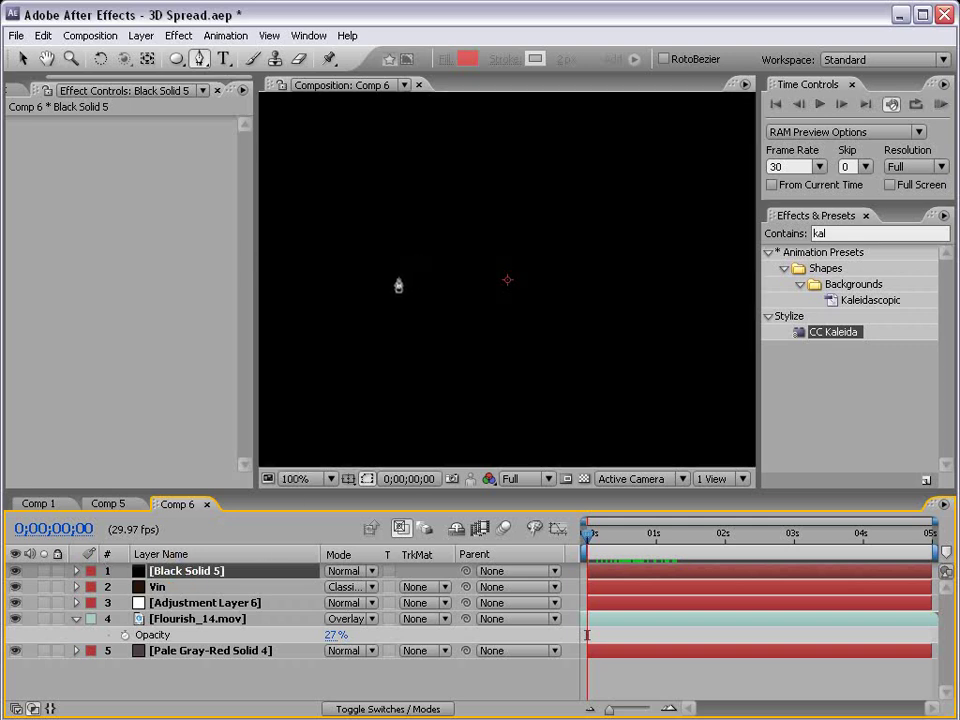
pyautogui.press('`')
pyautogui.click(306, 362)
pyautogui.click(322, 345)
pyautogui.click(345, 342)
pyautogui.click(576, 348)
pyautogui.click(613, 344)
pyautogui.click(622, 358)
pyautogui.click(618, 416)
pyautogui.click(605, 440)
pyautogui.click(331, 435)
pyautogui.click(305, 429)
pyautogui.click(307, 400)
pyautogui.click(307, 364)
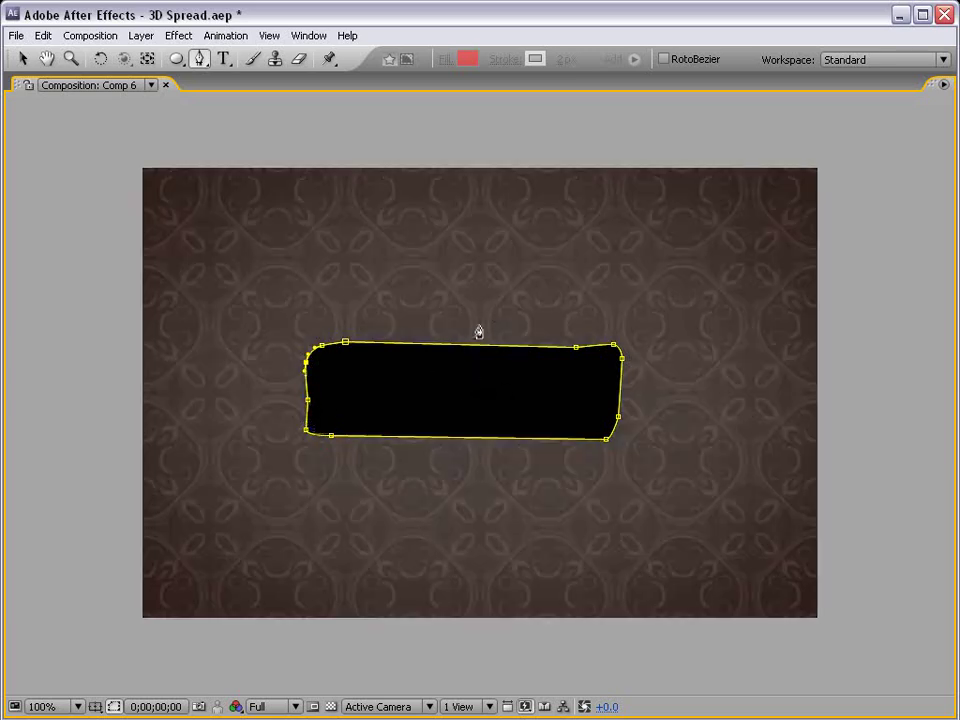
pyautogui.click(115, 707)
pyautogui.click(115, 707)
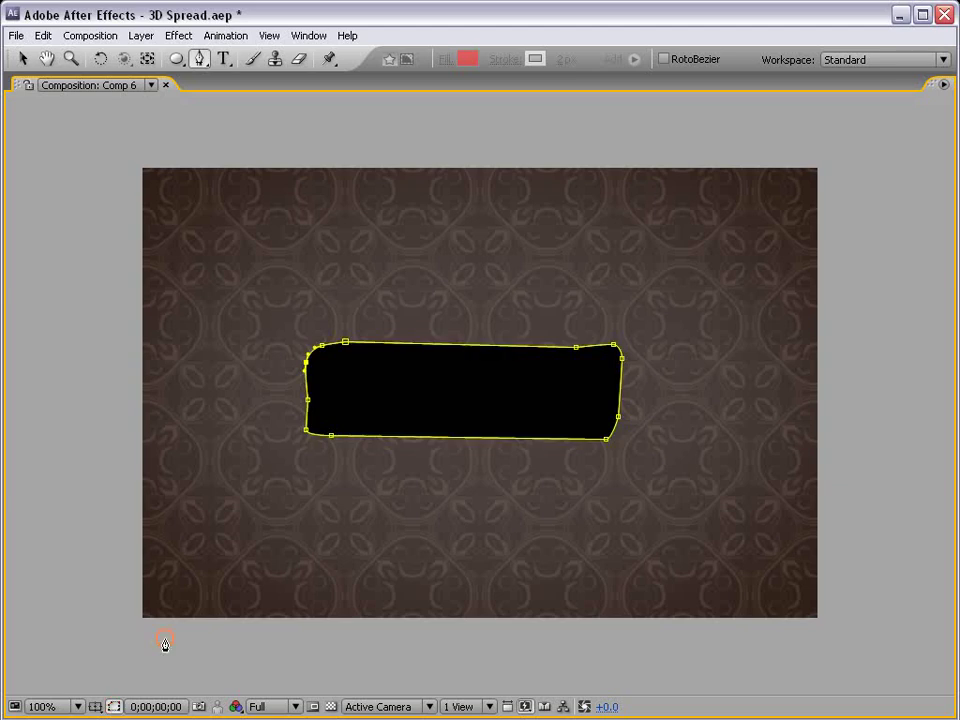
# - Delete the hand-drawn mask from the black solid
pyautogui.press('`')
pyautogui.press('v')
pyautogui.click(192, 573)
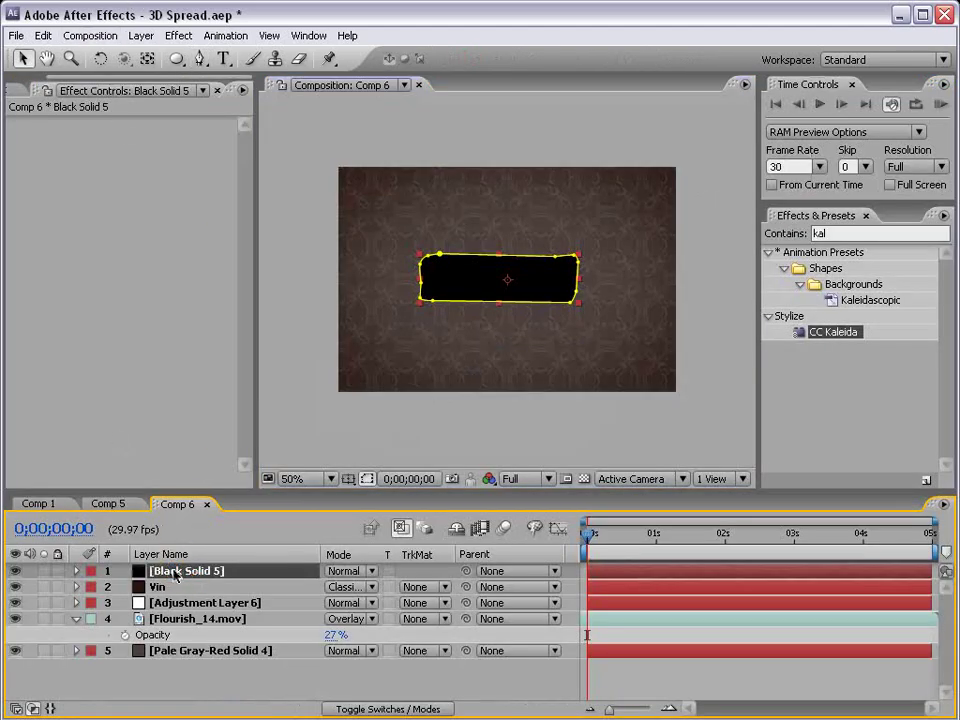
pyautogui.press('m')
pyautogui.click(163, 604)
pyautogui.press('Delete')
# - Mask the black solid to a wide, short rounded rectangle centred in the frame, and save the project
pyautogui.moveTo(176, 58); pyautogui.dragTo(214, 78)
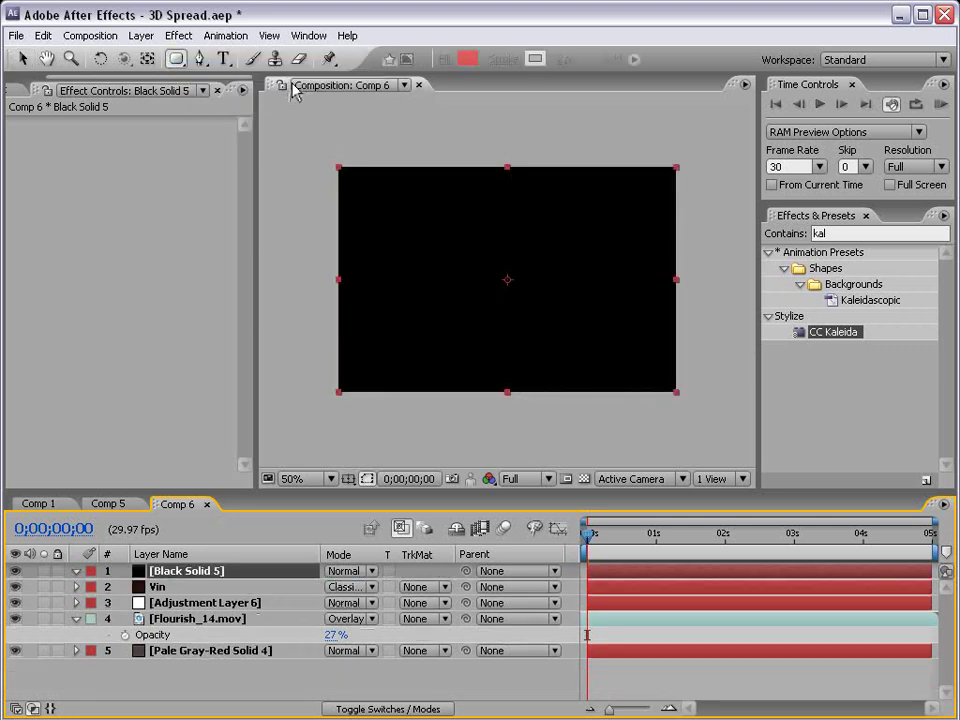
pyautogui.click(507, 285)
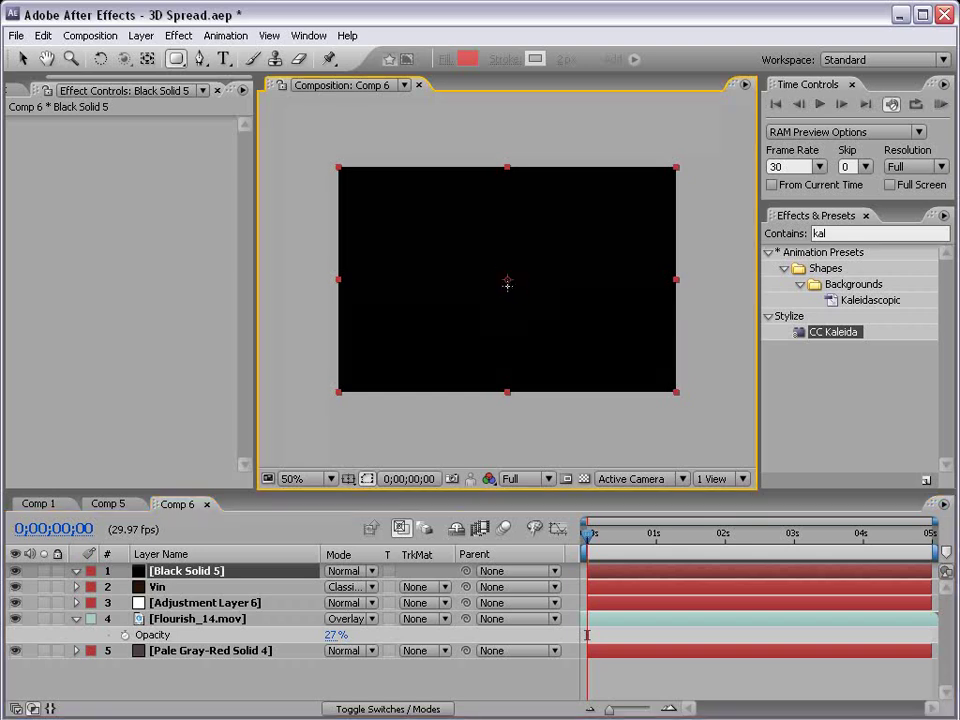
pyautogui.moveTo(507, 280); pyautogui.dragTo(594, 300)
pyautogui.click(642, 588)
pyautogui.press('`')
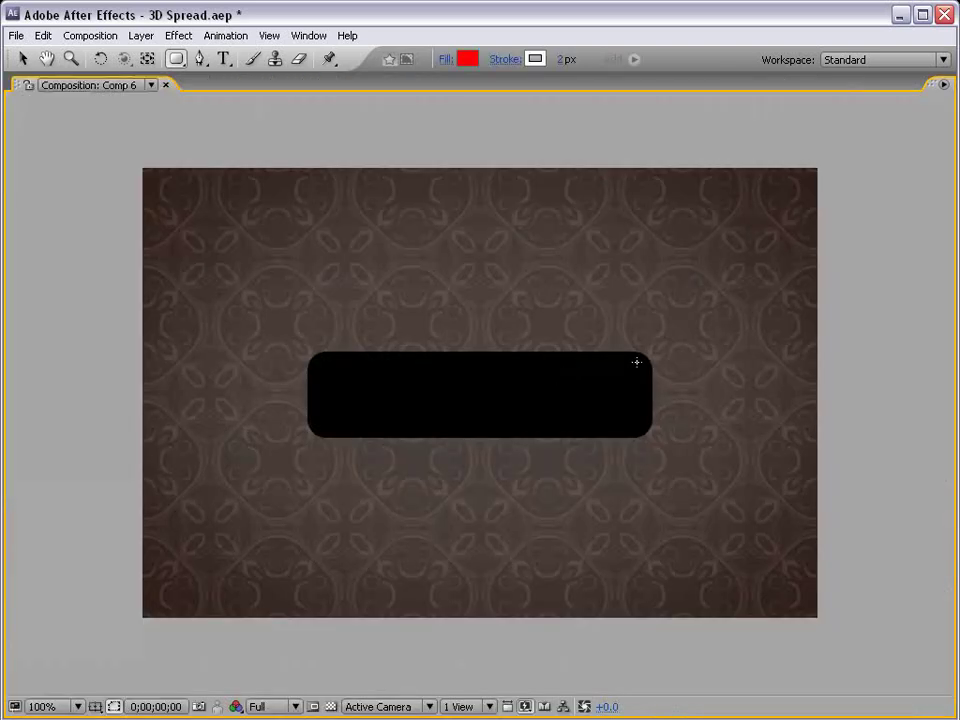
pyautogui.press('`')
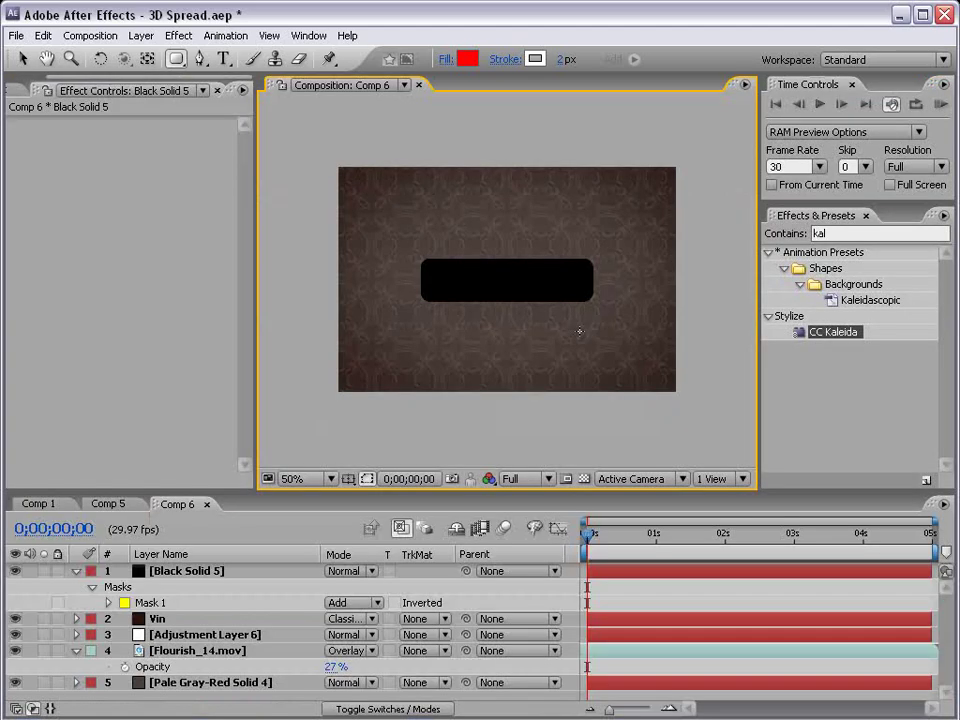
pyautogui.press('v')
pyautogui.click(614, 603)
pyautogui.hotkey('ctrl', 's')
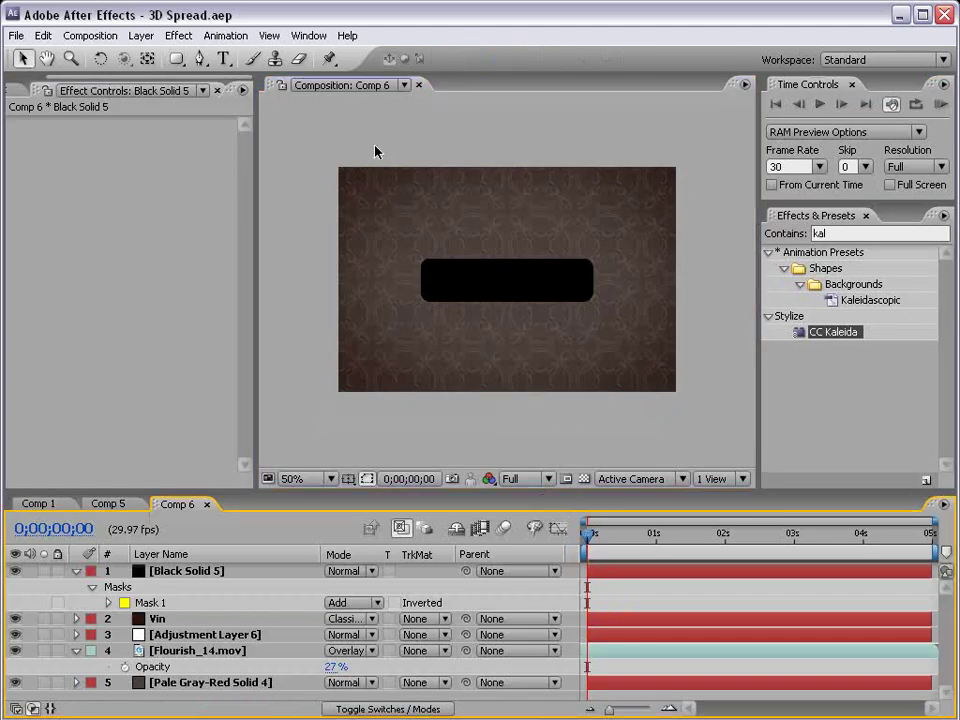
# - Collapse the open layer properties and add Flourish_06.mov as the top layer near the centre of the black bar
pyautogui.click(77, 572)
pyautogui.click(76, 618)
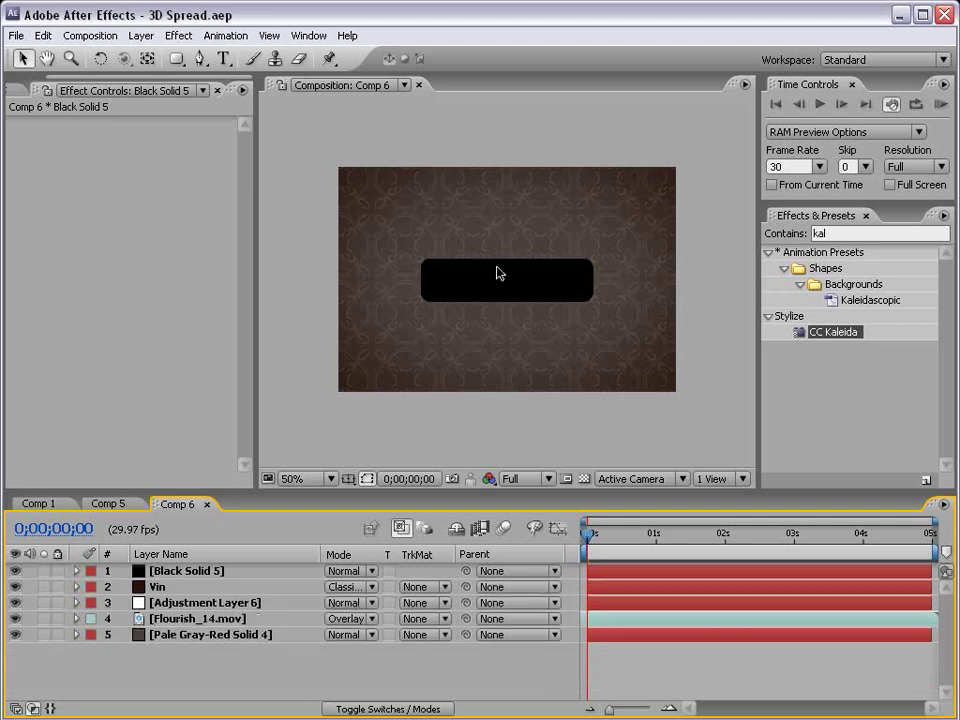
pyautogui.moveTo(62, 77); pyautogui.dragTo(20, 79)
pyautogui.click(30, 91)
pyautogui.click(82, 321)
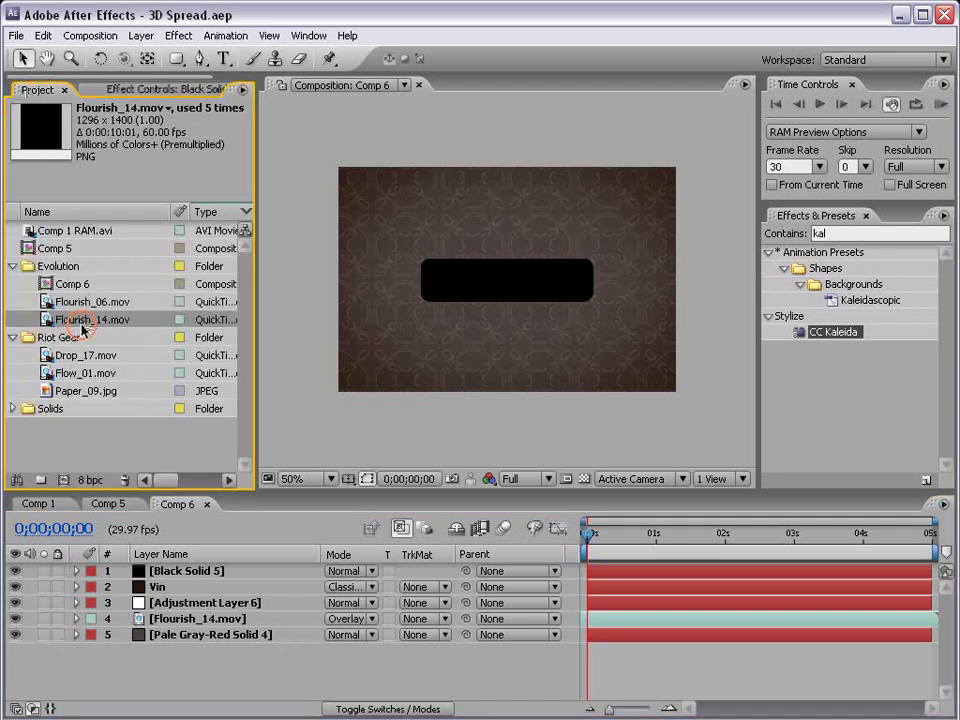
pyautogui.click(50, 302)
pyautogui.moveTo(47, 308); pyautogui.dragTo(497, 282)
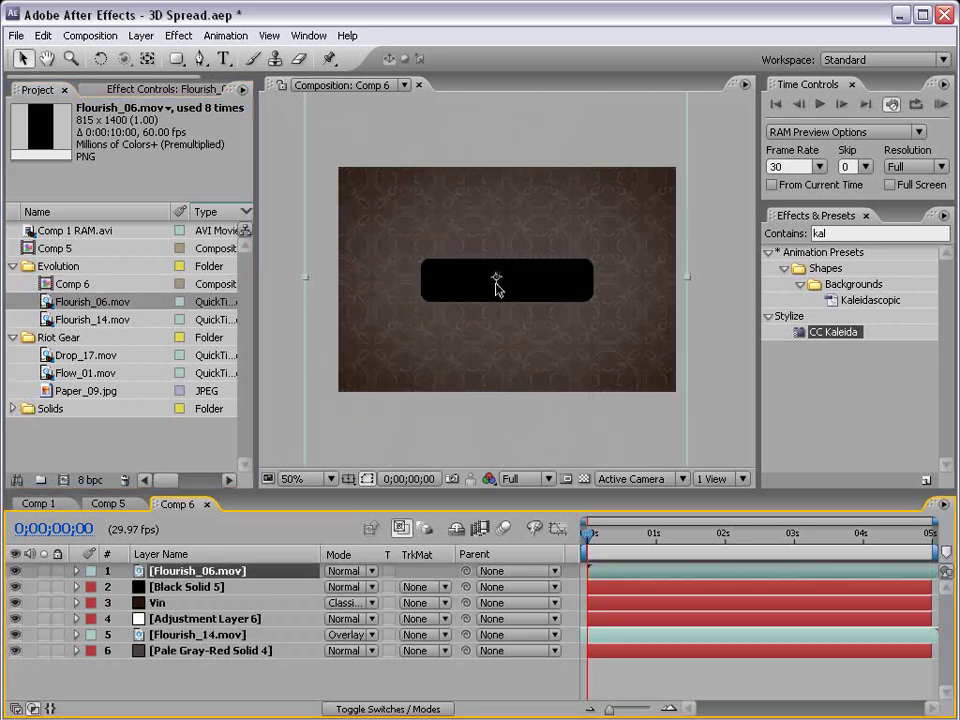
# - Scale the Flourish_06 layer to 37% and move the current time to 0;00;02;18, where the flourish is fully grown
pyautogui.press('s')
pyautogui.moveTo(352, 587); pyautogui.dragTo(250, 587)
pyautogui.press('space')
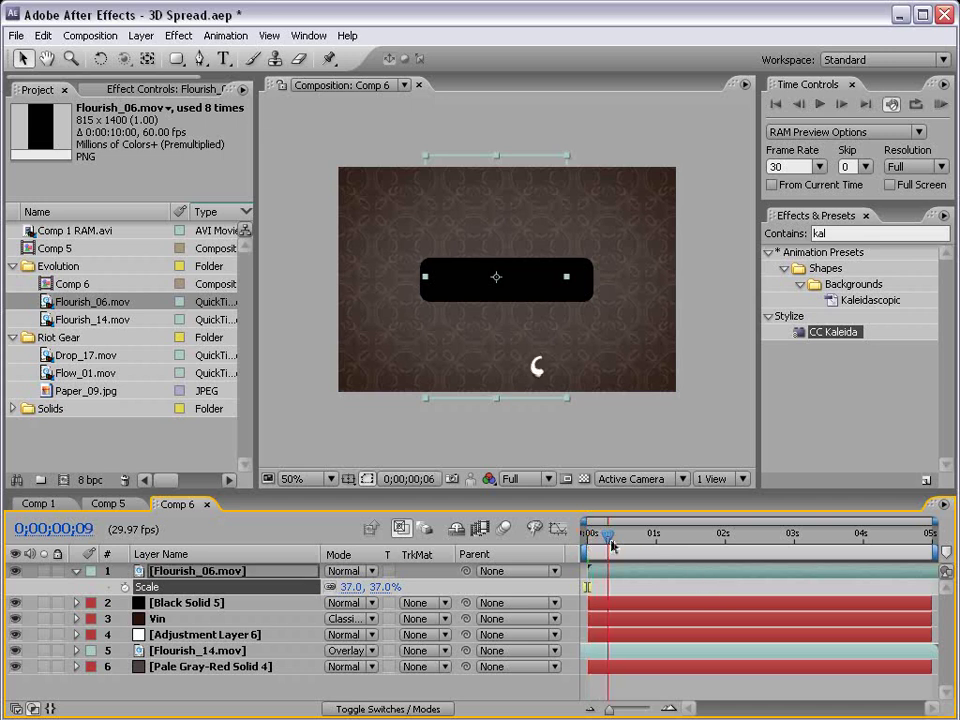
pyautogui.moveTo(745, 547); pyautogui.dragTo(766, 540)
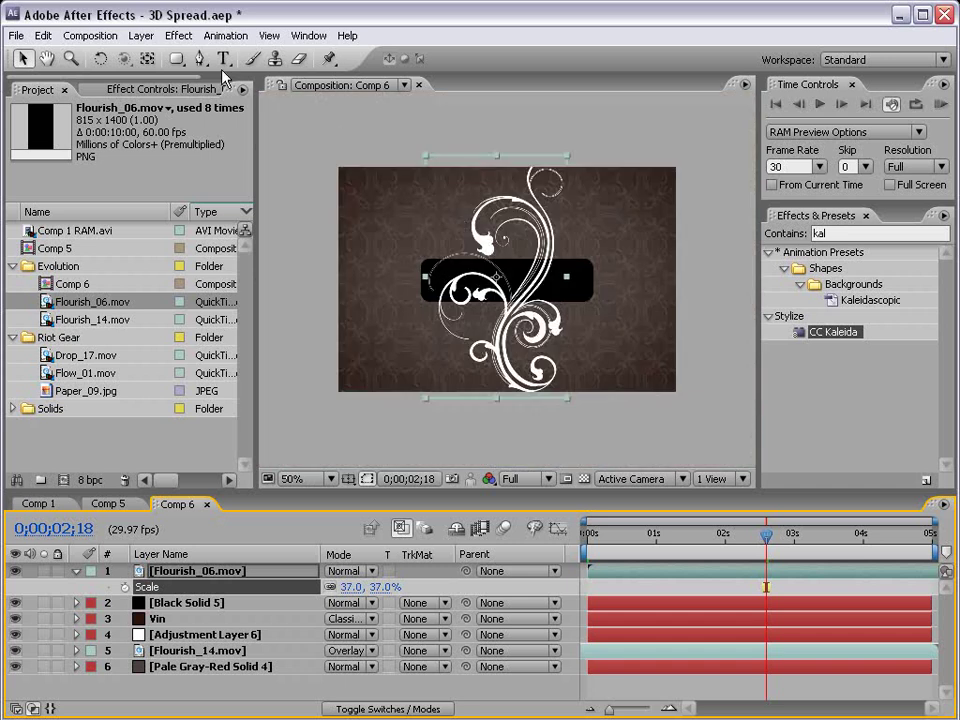
# - Apply a Fill effect to the Flourish_06 layer with the dark brown colour #321C16
pyautogui.click(178, 35)
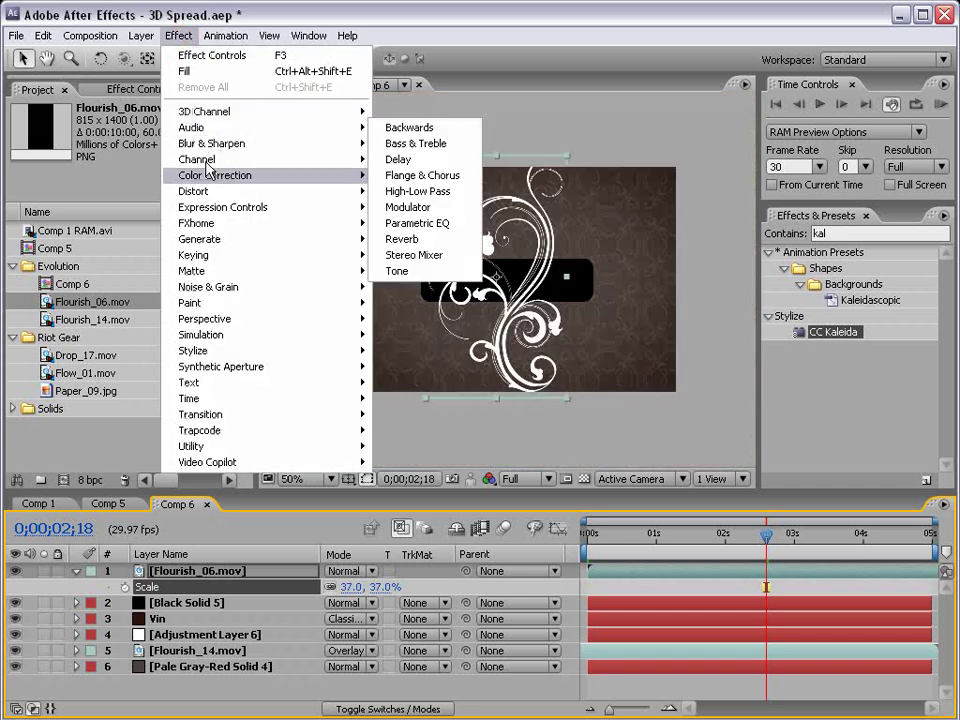
pyautogui.moveTo(226, 240)
pyautogui.click(415, 462)
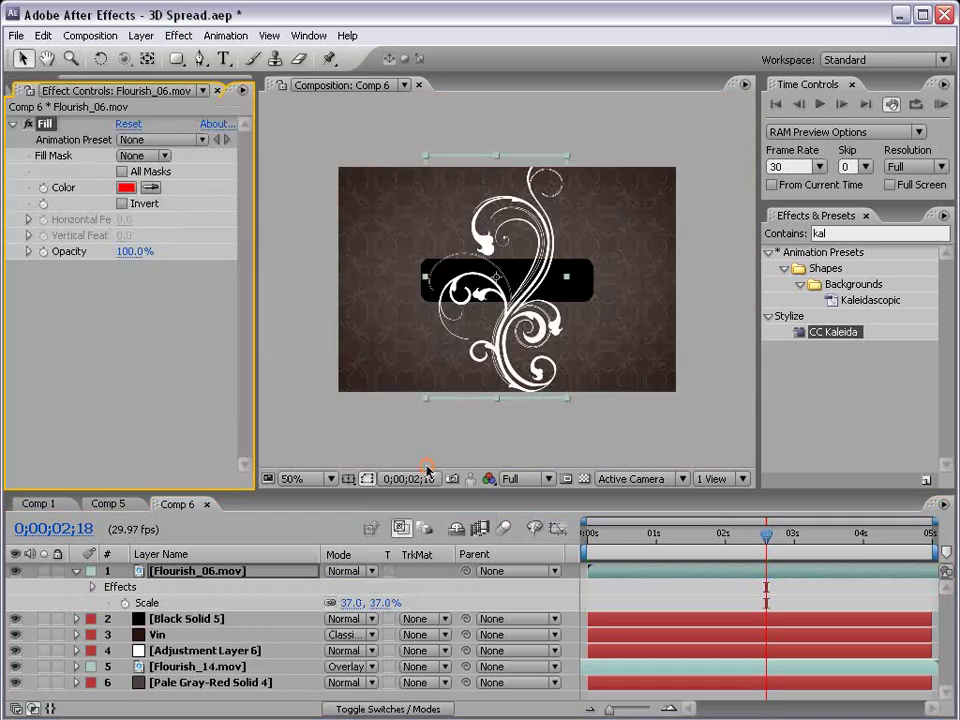
pyautogui.click(125, 188)
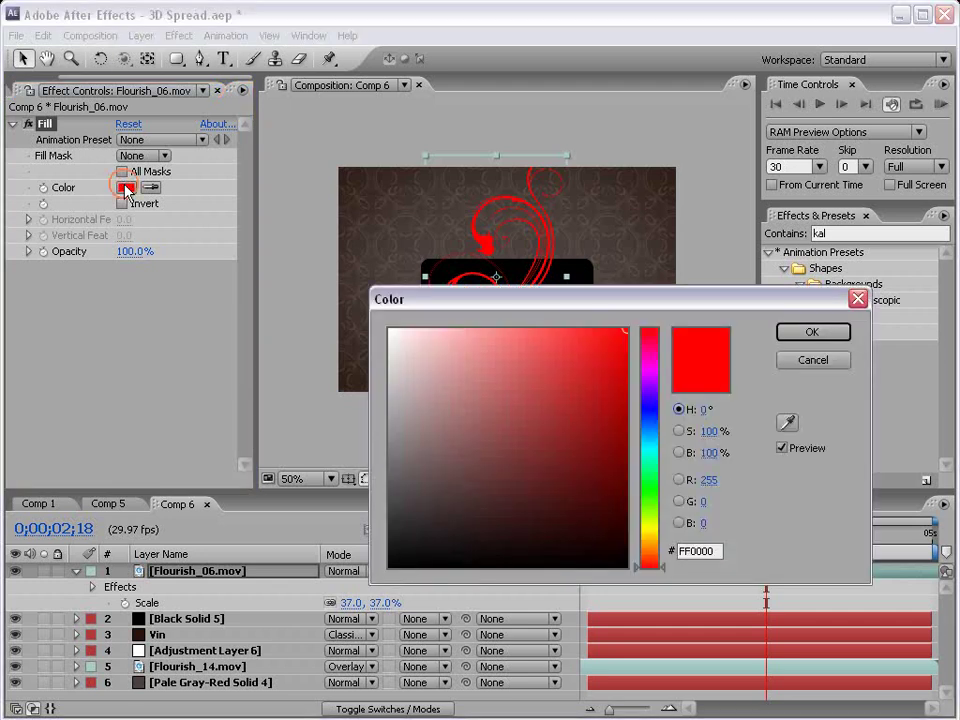
pyautogui.click(653, 558)
pyautogui.moveTo(499, 529); pyautogui.dragTo(521, 520)
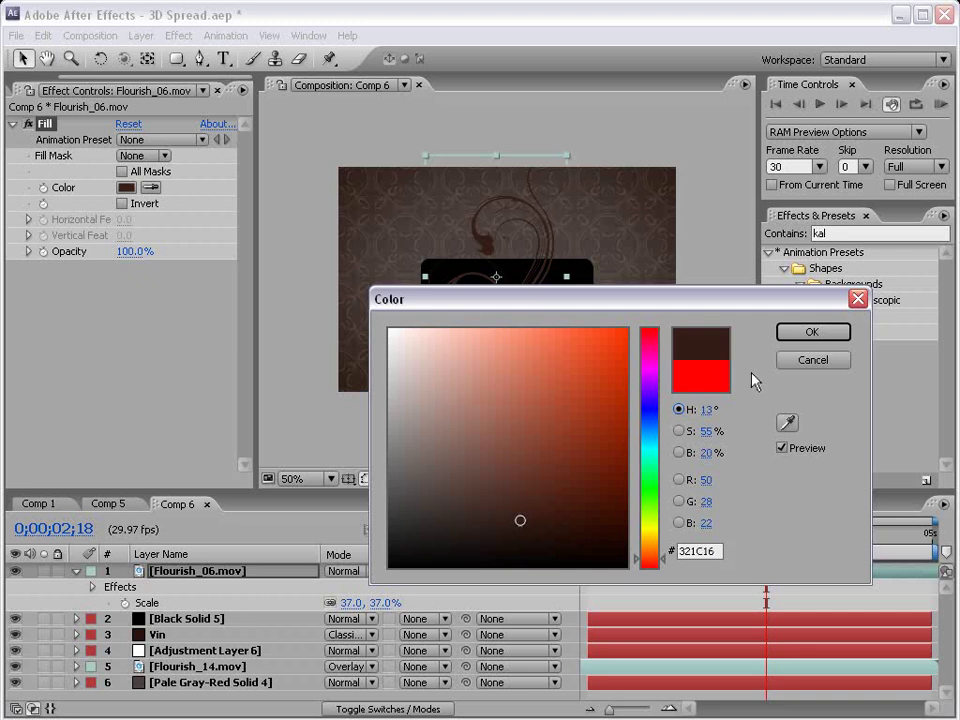
pyautogui.click(812, 332)
# - Set the flourish's blending mode to Classic Color Burn, then scale it to 25.5%, tilt it left and place it over the black bar's left end
pyautogui.click(350, 571)
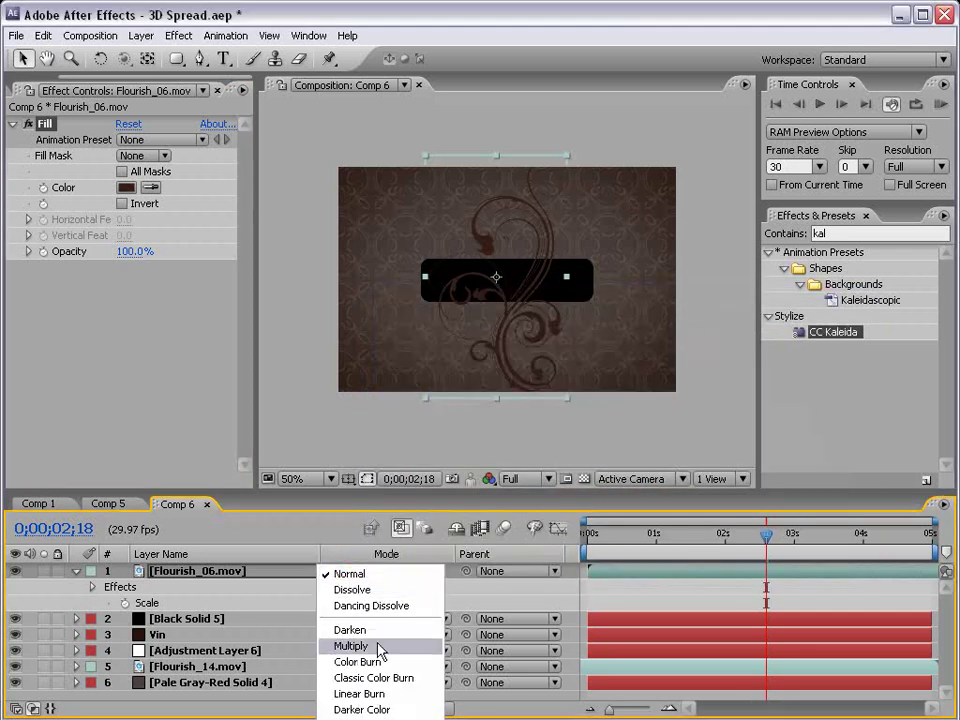
pyautogui.click(392, 679)
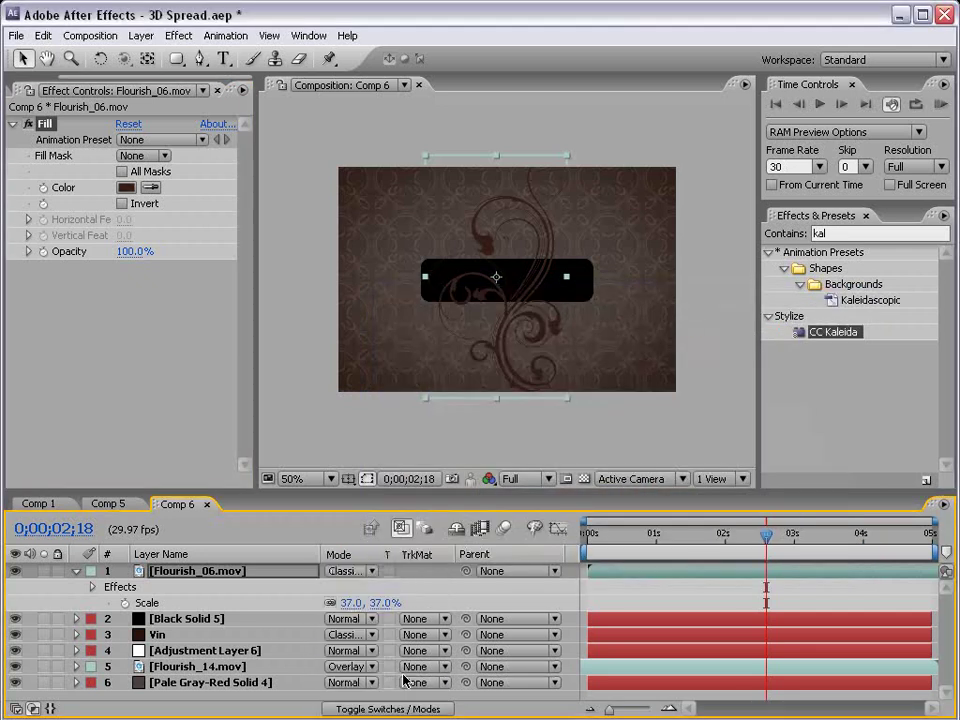
pyautogui.press('w')
pyautogui.moveTo(499, 369); pyautogui.dragTo(452, 278)
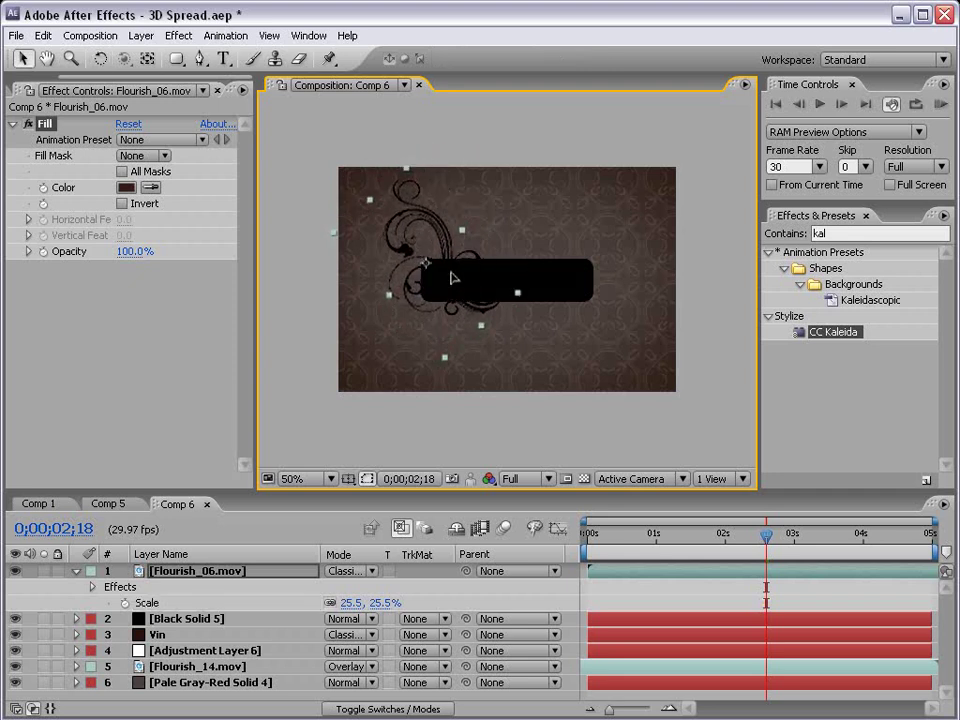
# - Set the flourish's Fill colour to the light brown #C0AAA4
pyautogui.click(127, 188)
pyautogui.moveTo(445, 409); pyautogui.dragTo(420, 386)
pyautogui.click(813, 331)
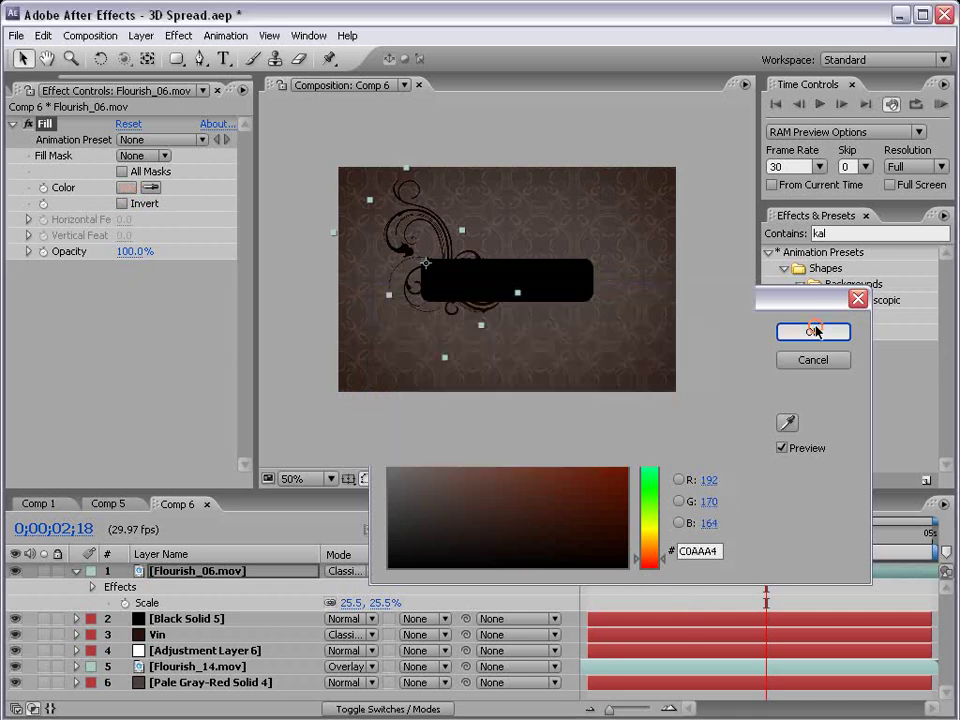
# - Lighten the flourish's Fill colour to #D3C5C2
pyautogui.press('.')
pyautogui.moveTo(407, 259); pyautogui.dragTo(491, 302)
pyautogui.hotkey('ctrl', 's')
pyautogui.click(125, 187)
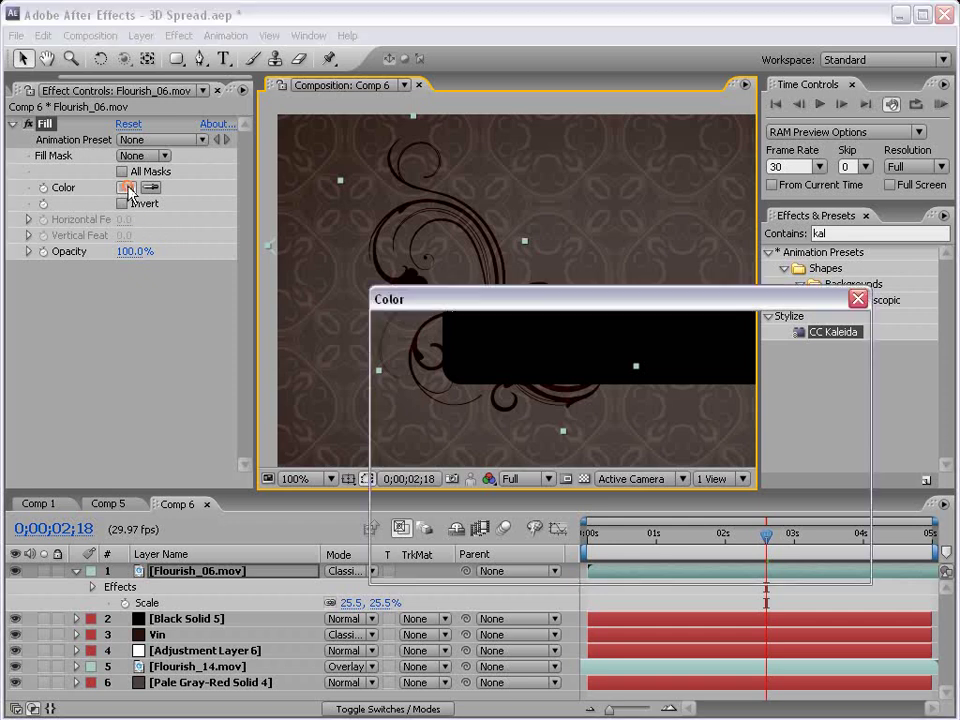
pyautogui.moveTo(499, 292); pyautogui.dragTo(547, 425)
pyautogui.click(456, 504)
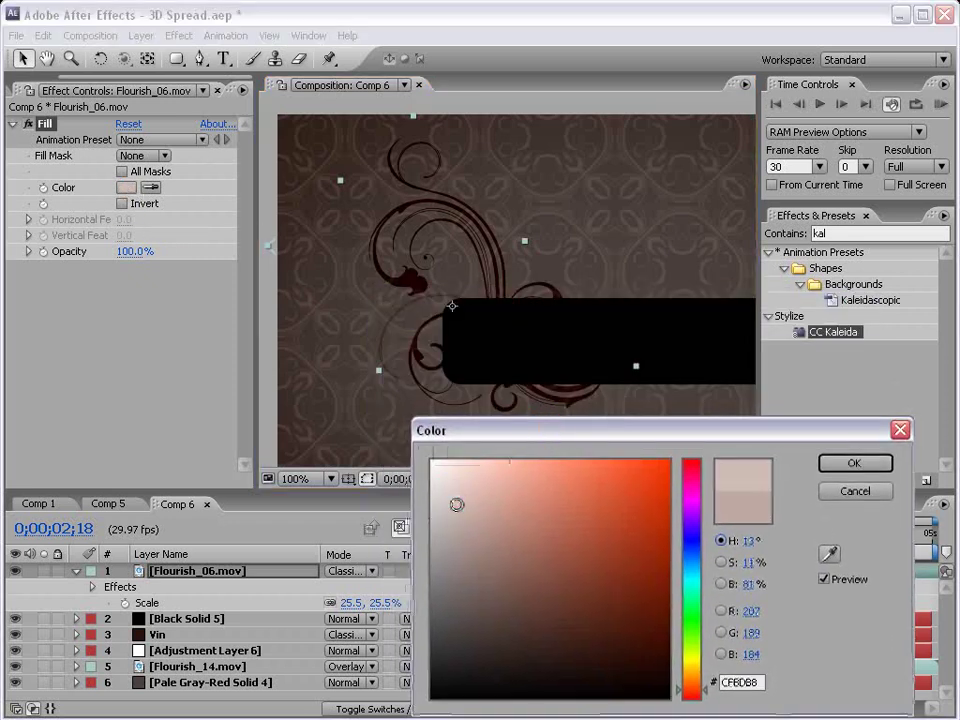
pyautogui.moveTo(455, 485)
pyautogui.mouseDown()
pyautogui.moveTo(446, 478)
pyautogui.moveTo(446, 505)
pyautogui.moveTo(456, 506)
pyautogui.moveTo(461, 527)
pyautogui.moveTo(452, 527)
pyautogui.moveTo(443, 493)
pyautogui.moveTo(450, 500)
pyautogui.mouseUp()
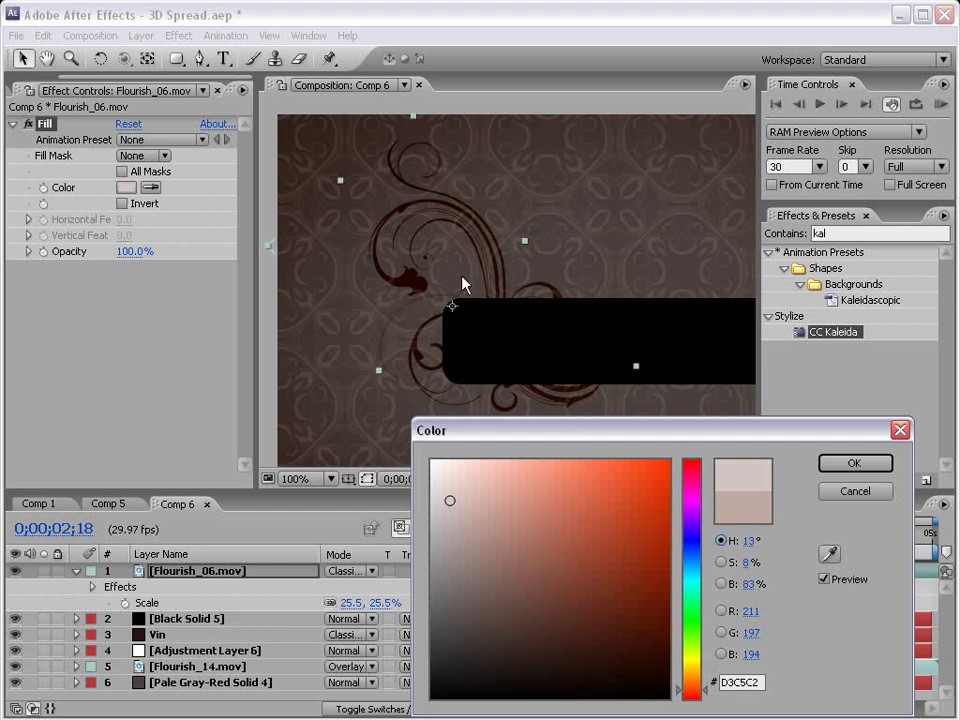
pyautogui.click(853, 464)
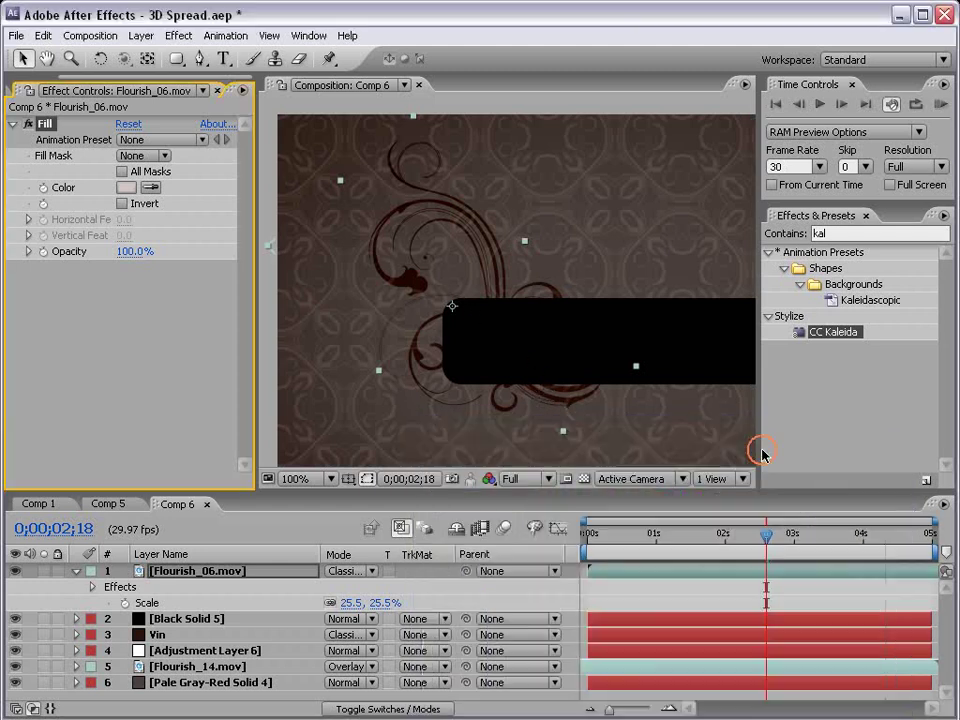
# - Duplicate the Flourish_06 layer
pyautogui.scroll(-2, 537, 334)
pyautogui.click(210, 574)
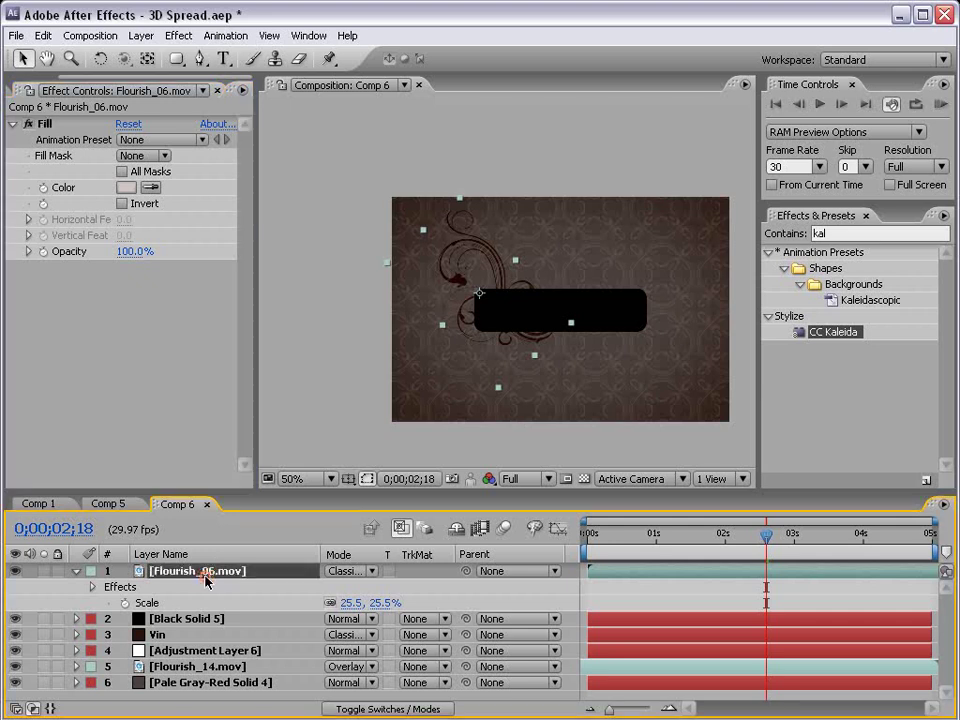
pyautogui.click(45, 37)
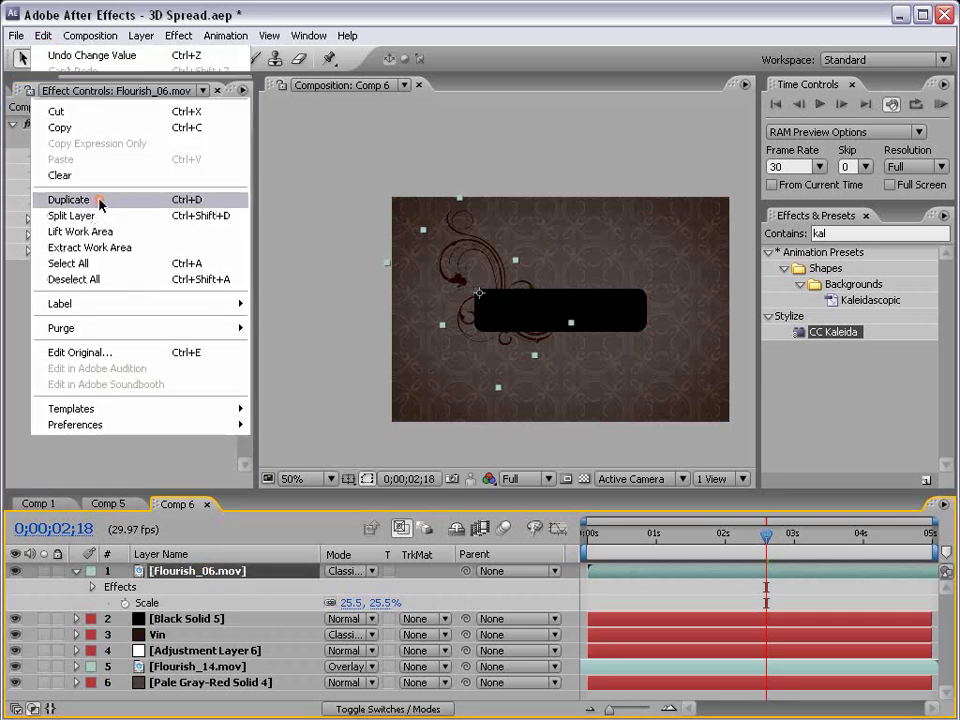
pyautogui.click(41, 200)
# - Rotate the flourish copy by roughly half a turn and place it over the black bar's right end, with its tip pointing down and right
pyautogui.moveTo(480, 310); pyautogui.dragTo(521, 326)
pyautogui.press('w')
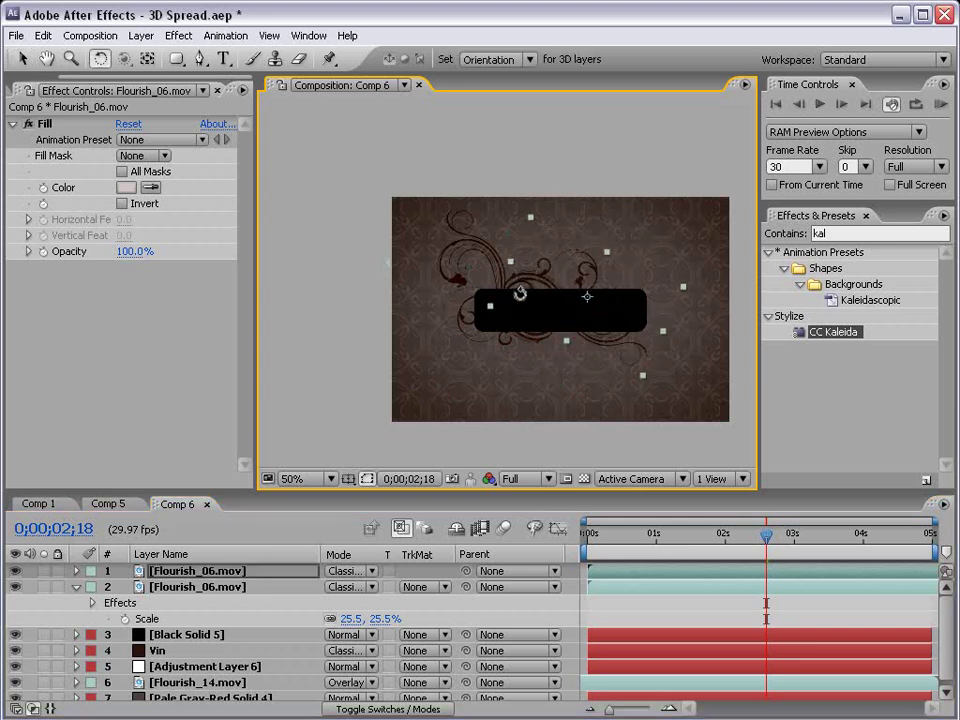
pyautogui.press('v')
pyautogui.moveTo(662, 298)
pyautogui.mouseDown()
pyautogui.moveTo(648, 315)
pyautogui.moveTo(671, 321)
pyautogui.moveTo(660, 320)
pyautogui.mouseUp()
pyautogui.press('/')
pyautogui.press('`')
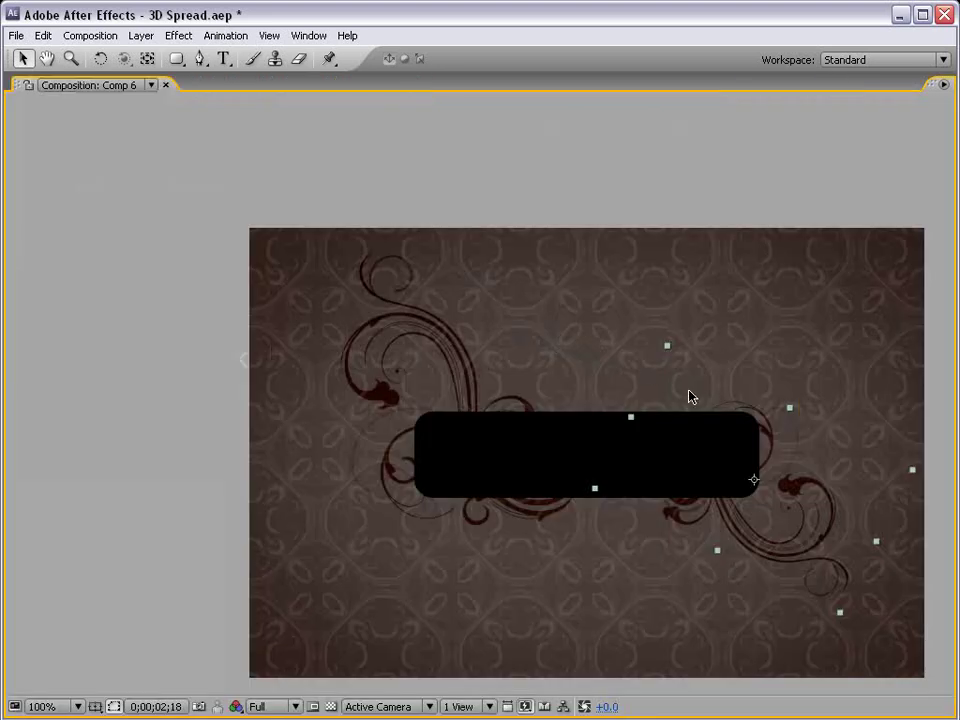
pyautogui.moveTo(690, 394); pyautogui.dragTo(583, 354)
pyautogui.moveTo(597, 420); pyautogui.dragTo(585, 384)
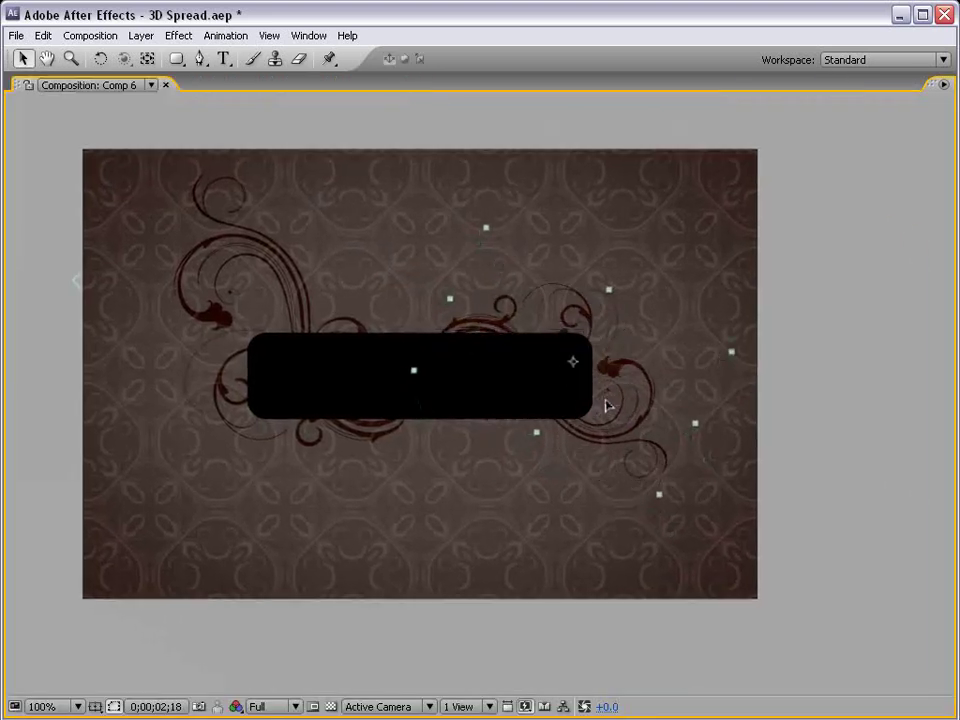
pyautogui.press('`')
pyautogui.press(',')
pyautogui.press(',')
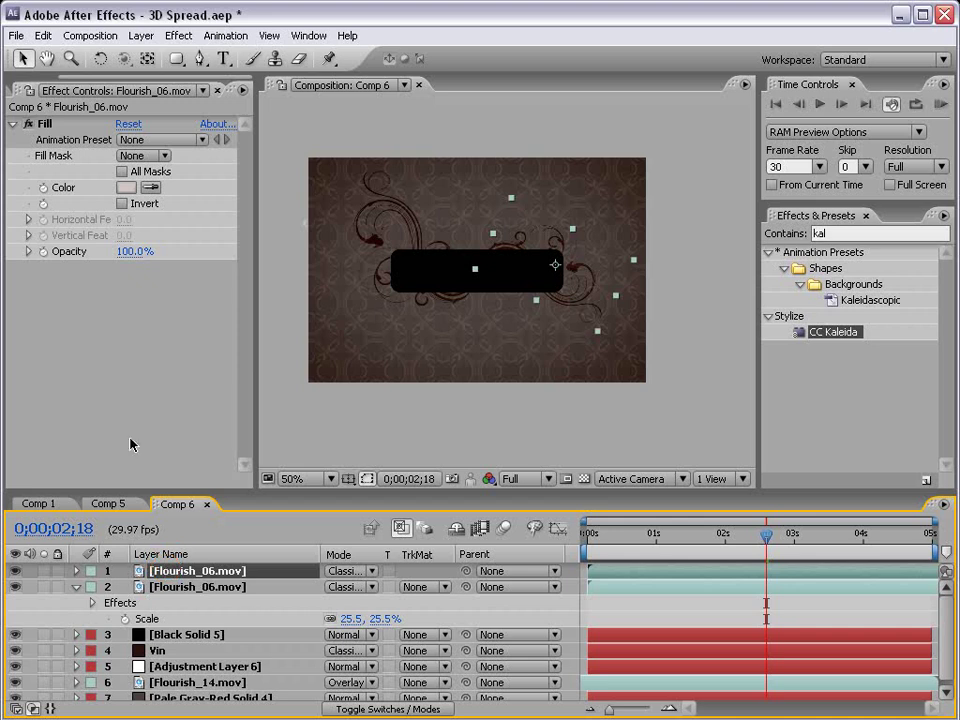
# - Duplicate the top Flourish_06 layer and set the new copy's Fill colour to the pale yellow #FFDF88
pyautogui.hotkey('ctrl', 'd')
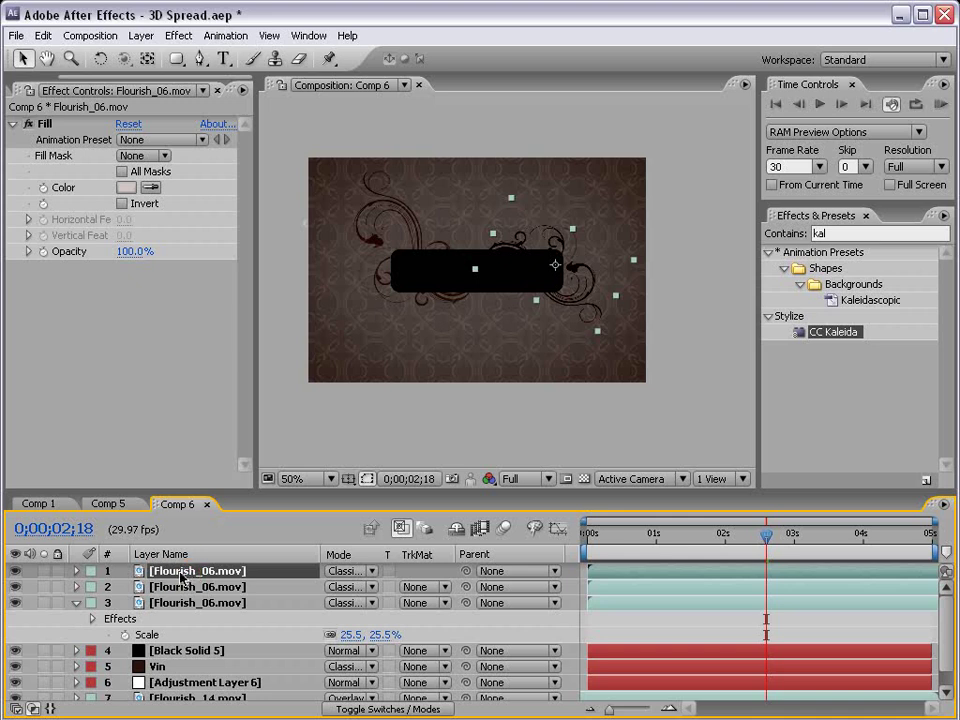
pyautogui.click(124, 188)
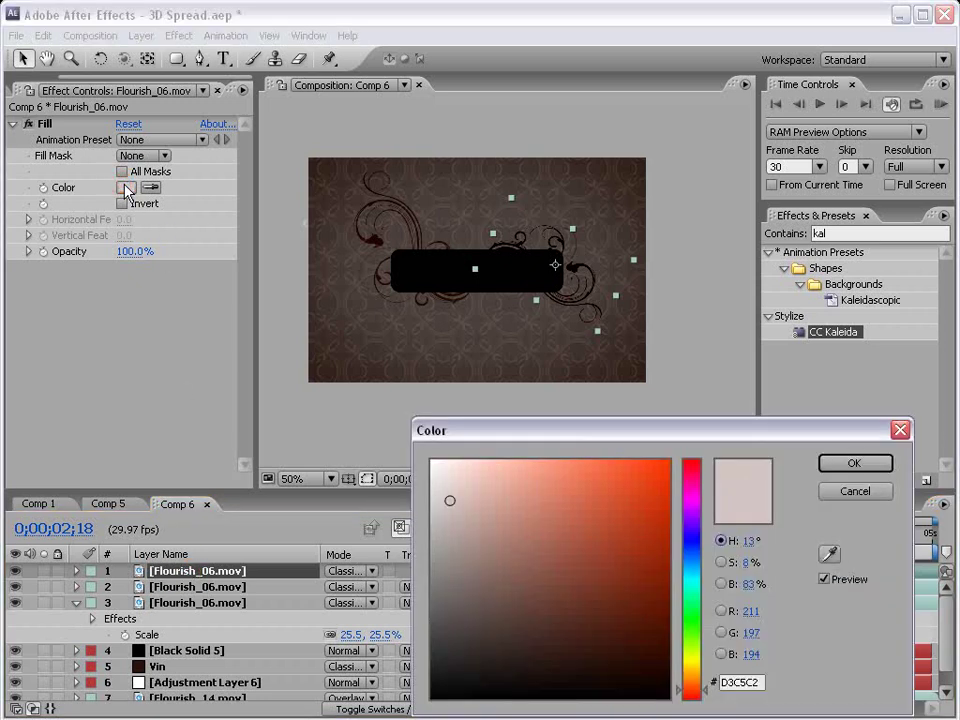
pyautogui.moveTo(690, 688); pyautogui.dragTo(690, 670)
pyautogui.moveTo(555, 475); pyautogui.dragTo(544, 447)
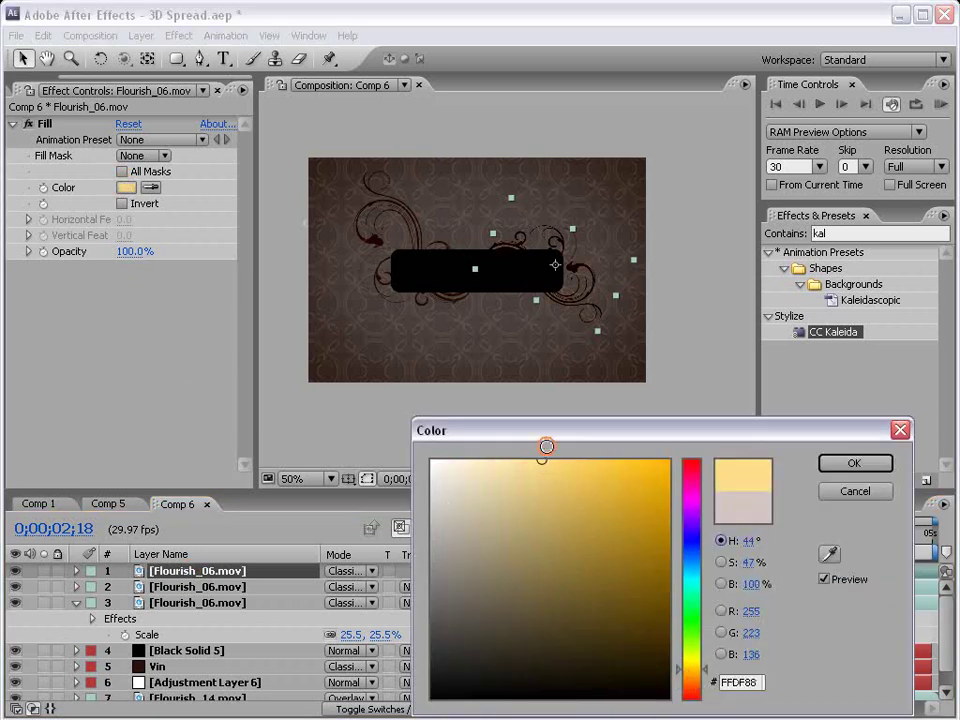
pyautogui.click(822, 463)
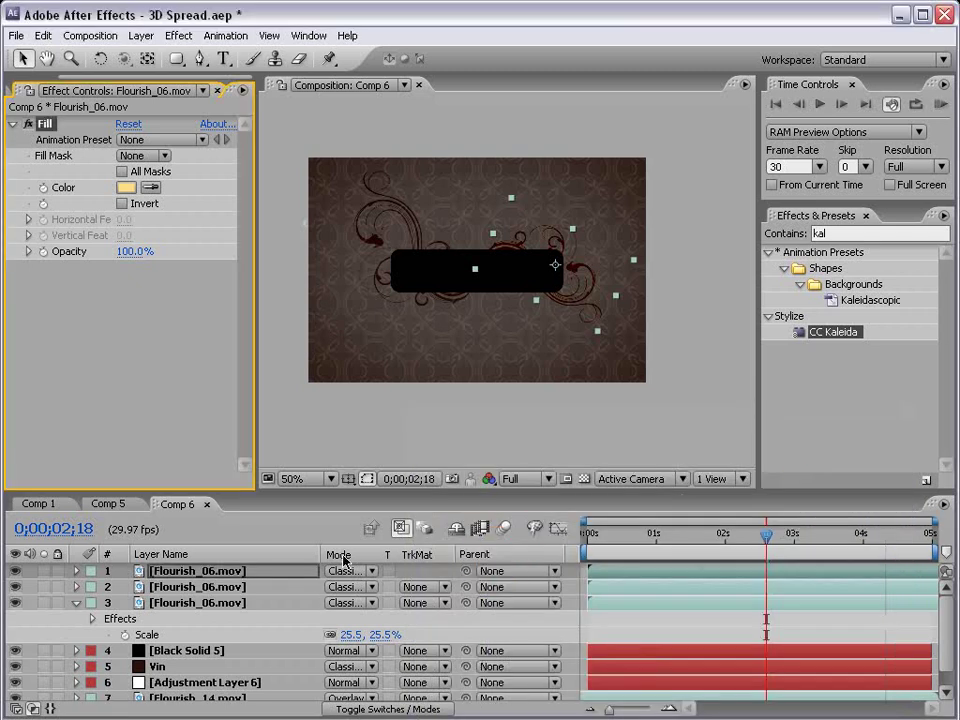
# - Set the yellow flourish's blending mode to Normal and move it down and left across the black bar's lower edge
pyautogui.click(345, 571)
pyautogui.click(381, 468)
pyautogui.moveTo(549, 300); pyautogui.dragTo(508, 335)
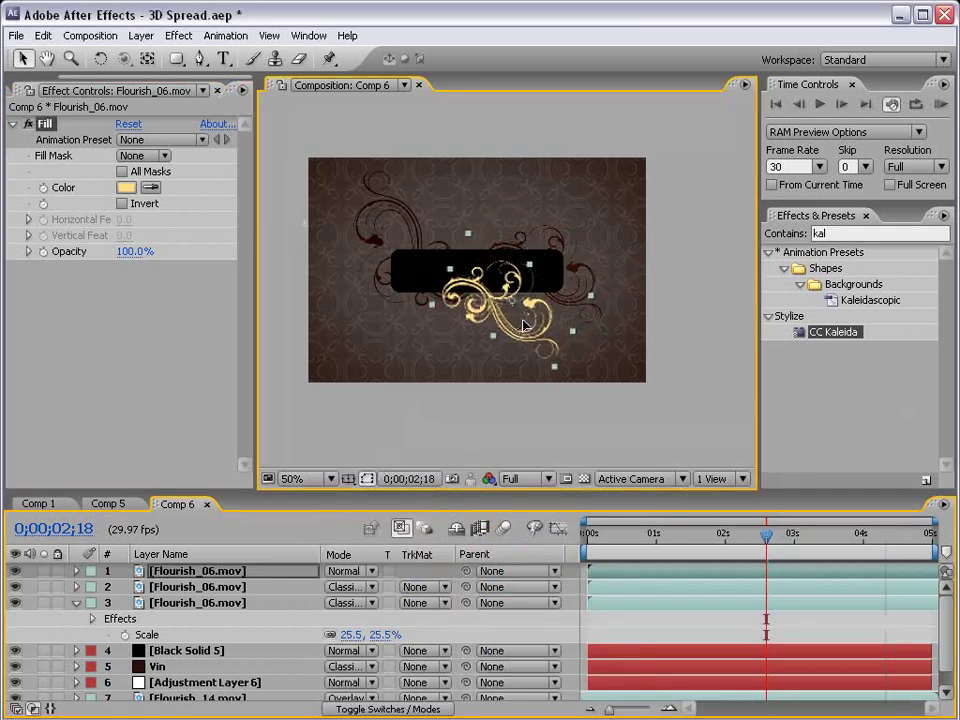
# - Apply the Glow effect to the yellow flourish and set the composition's preview resolution to Half
pyautogui.click(182, 35)
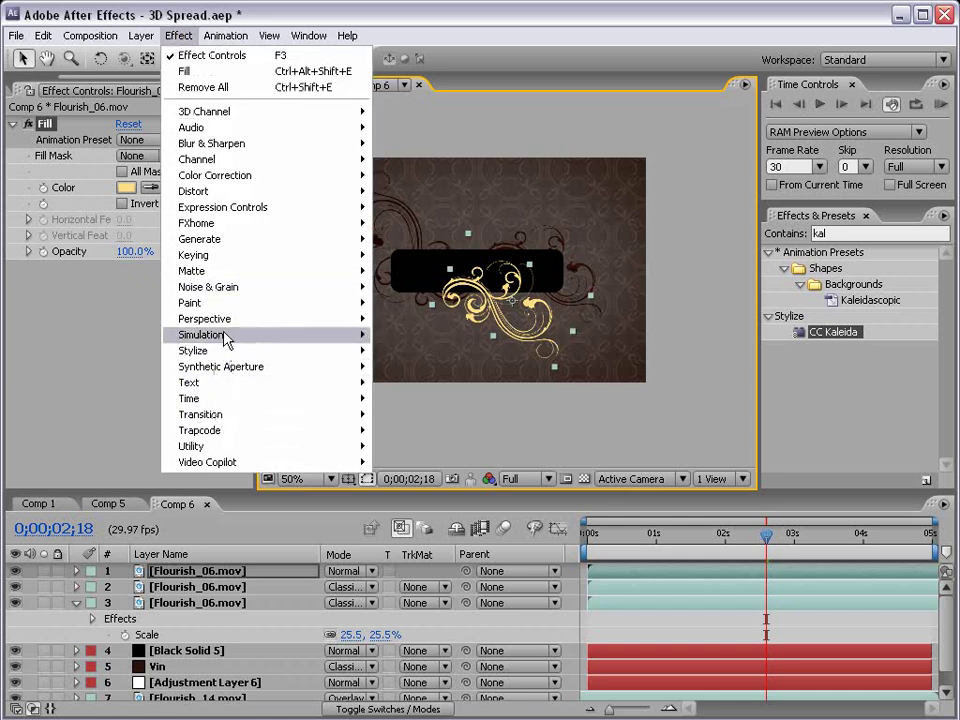
pyautogui.moveTo(252, 351)
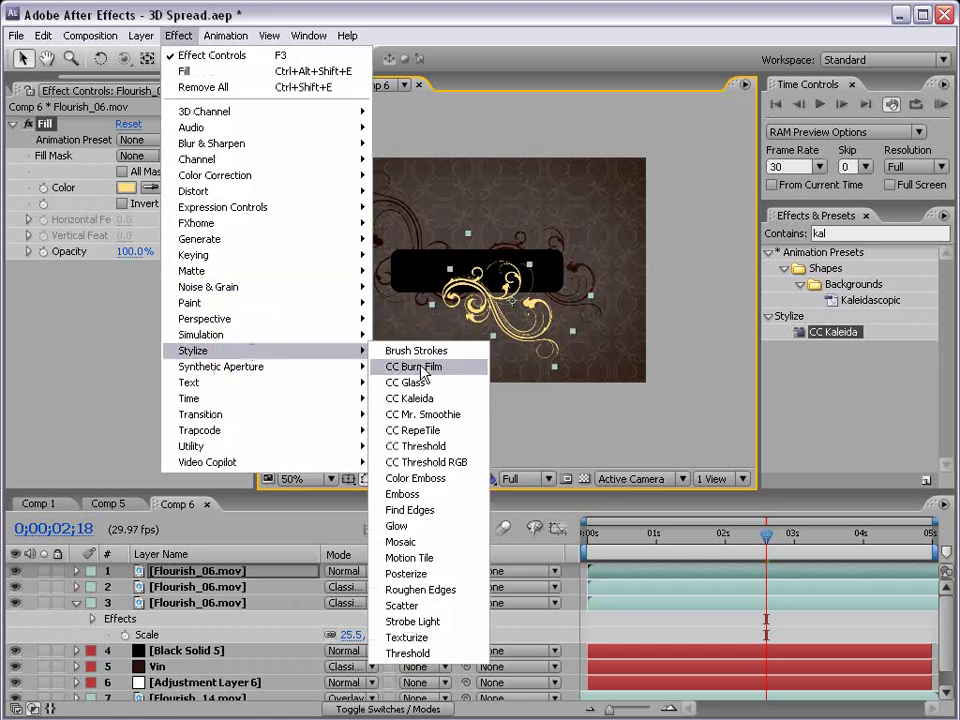
pyautogui.click(440, 526)
pyautogui.press('.')
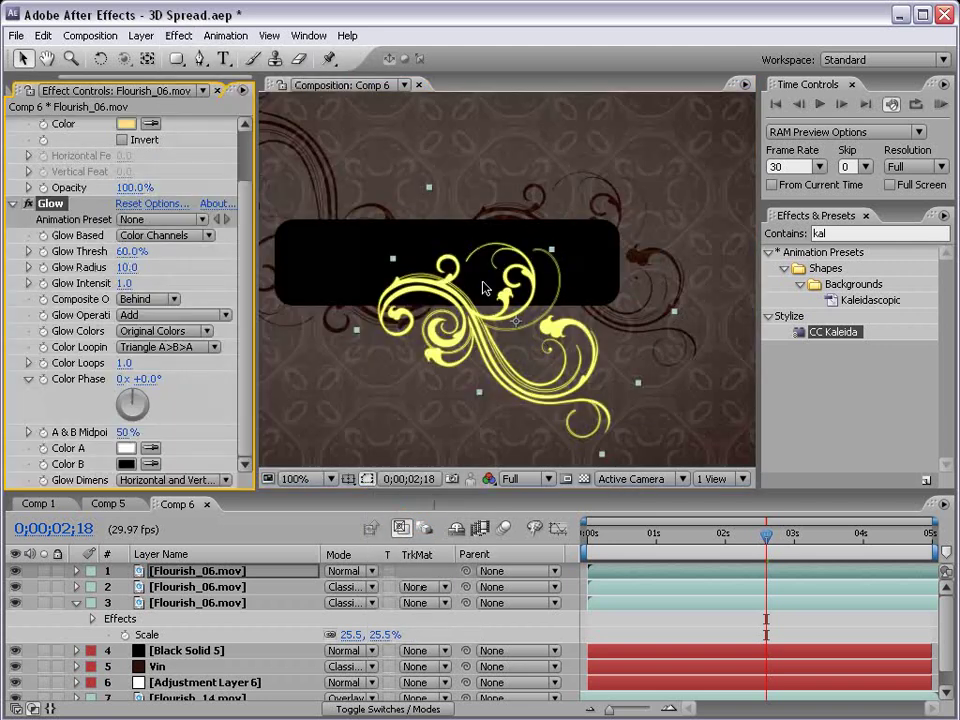
pyautogui.click(515, 479)
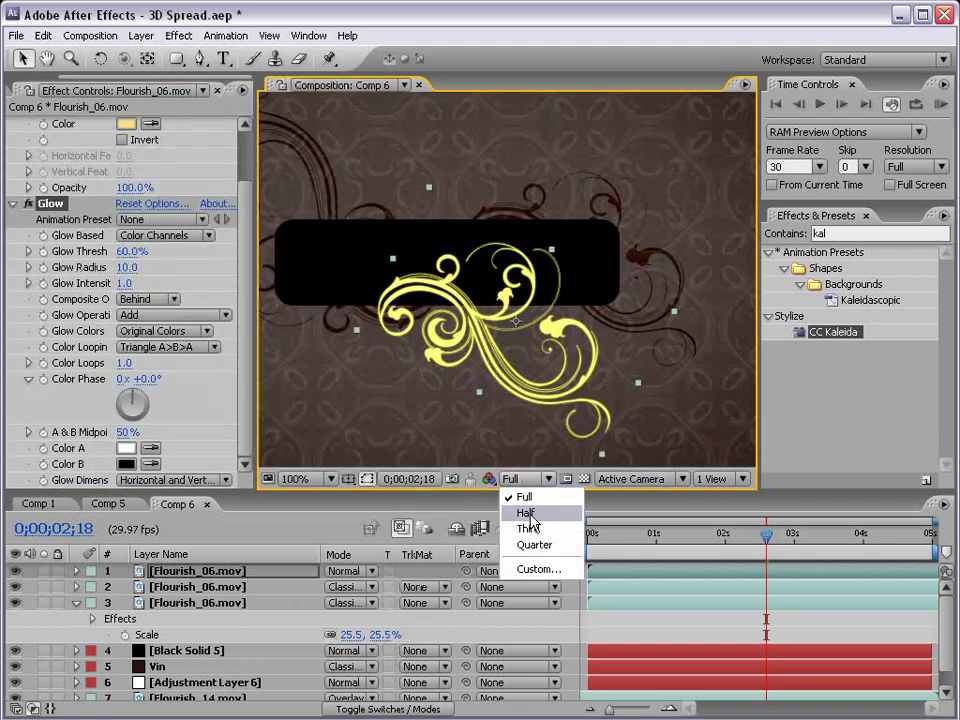
pyautogui.click(527, 513)
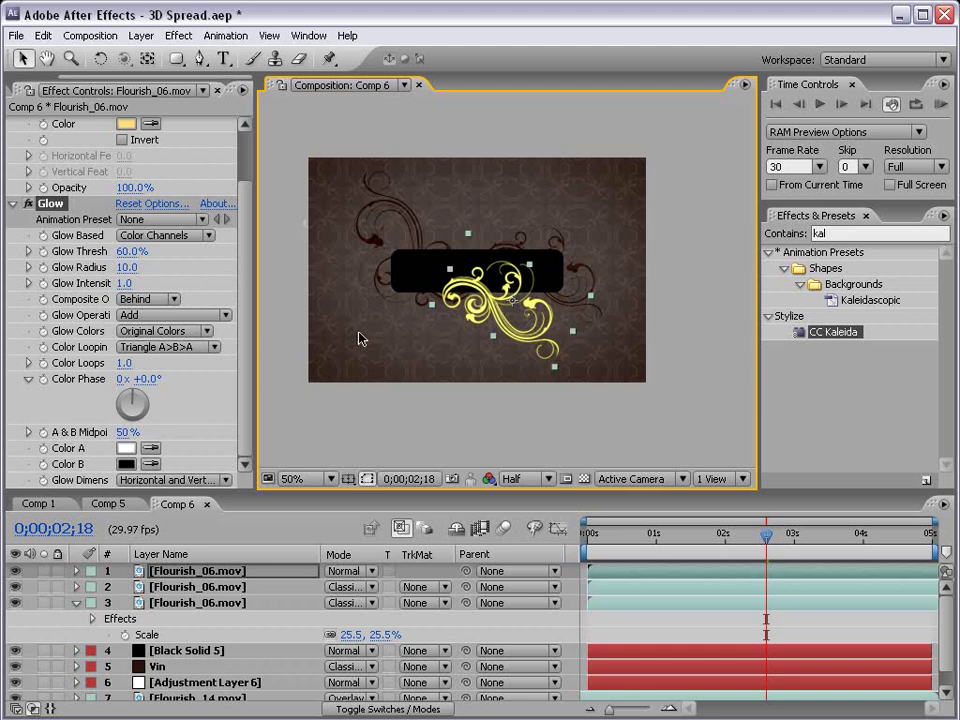
# - Change the glowing flourish's Fill colour to the orange #E59226
pyautogui.moveTo(465, 269); pyautogui.dragTo(481, 268)
pyautogui.moveTo(246, 238); pyautogui.dragTo(257, 186)
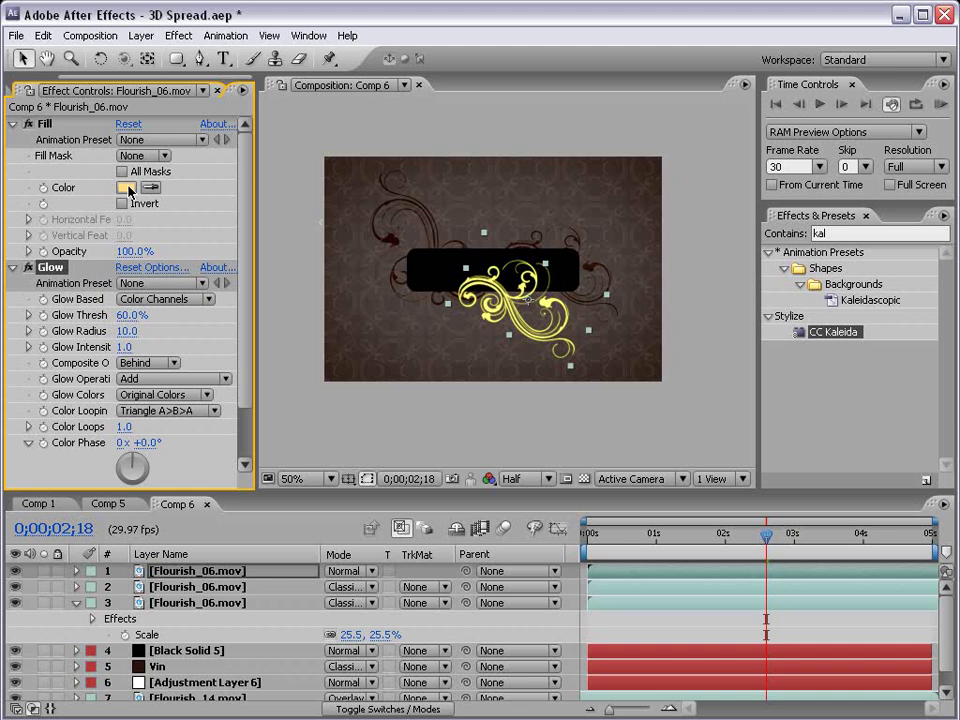
pyautogui.press('/')
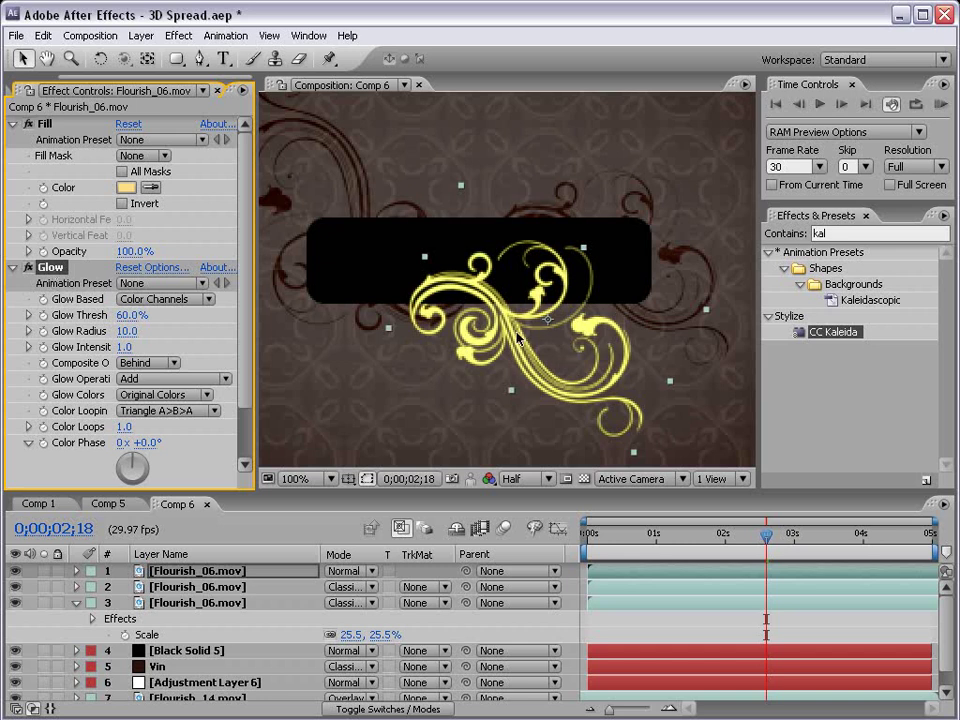
pyautogui.click(124, 188)
pyautogui.click(598, 468)
pyautogui.moveTo(598, 468); pyautogui.dragTo(623, 478)
pyautogui.click(696, 681)
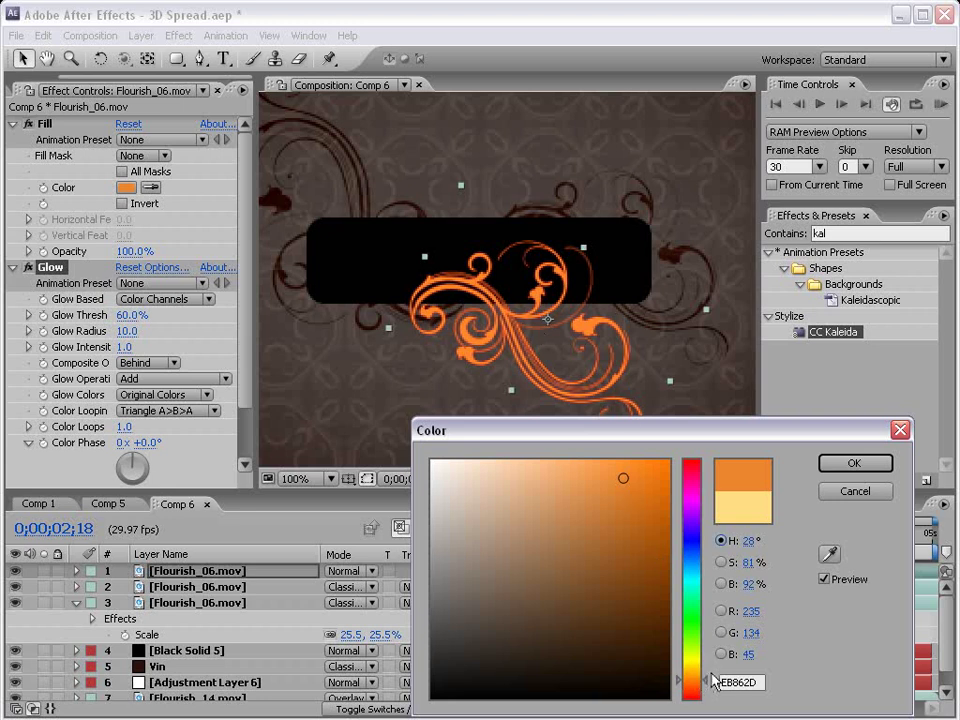
pyautogui.click(692, 677)
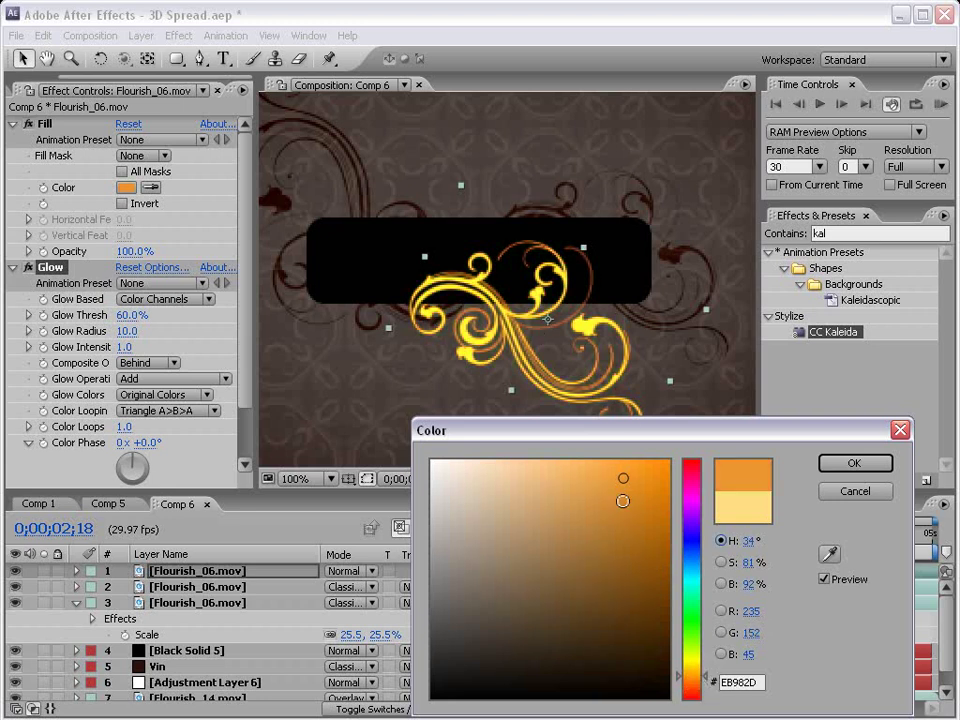
pyautogui.click(631, 488)
pyautogui.click(631, 479)
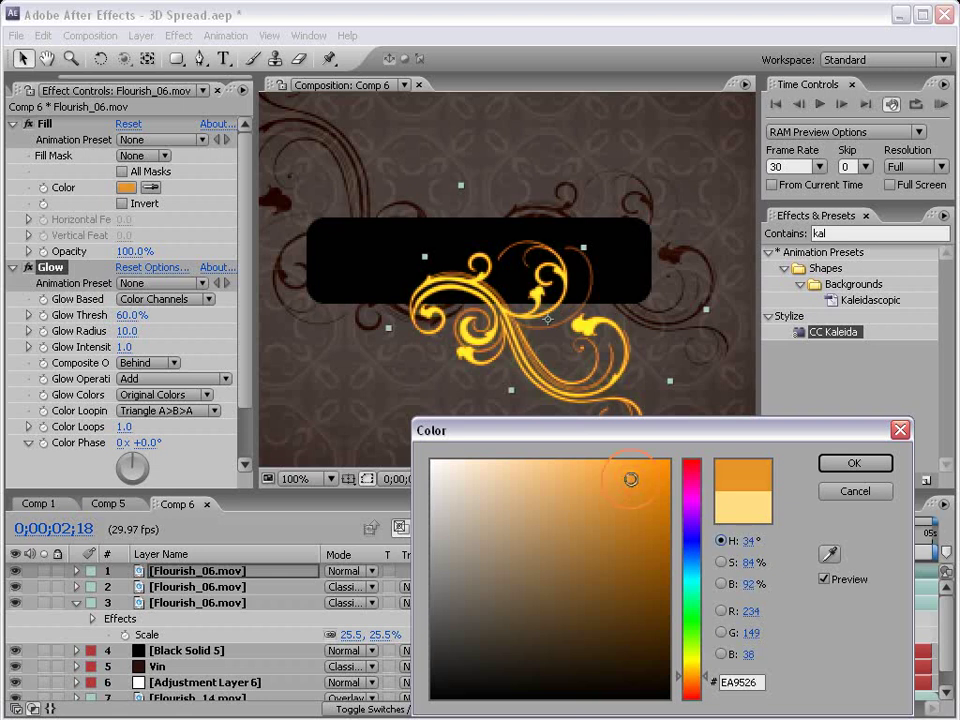
pyautogui.click(630, 486)
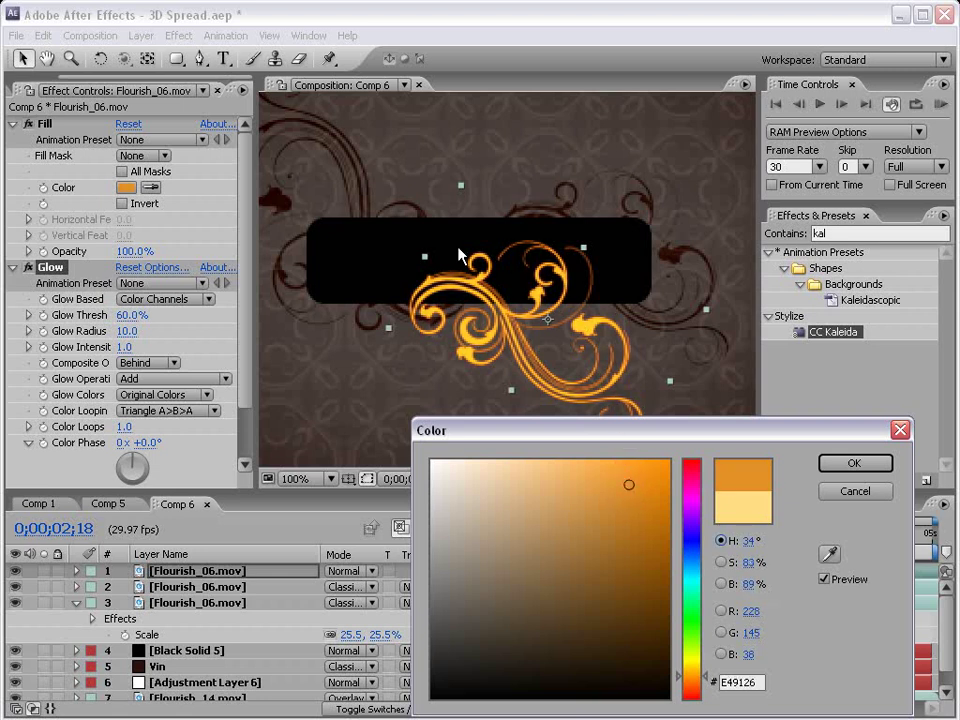
pyautogui.click(625, 476)
pyautogui.click(626, 478)
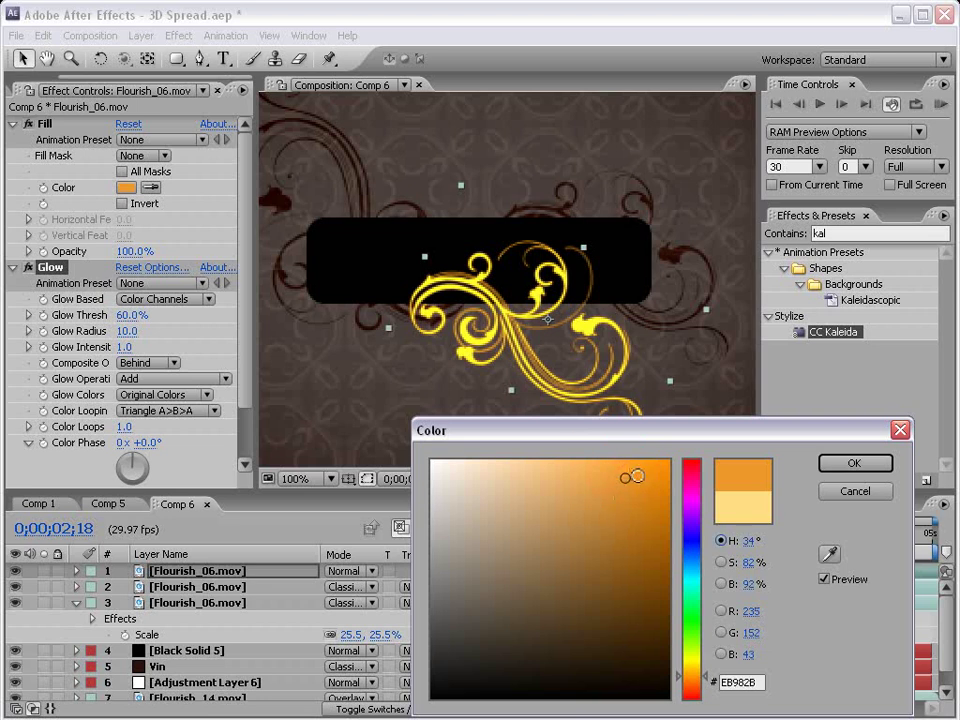
pyautogui.click(630, 484)
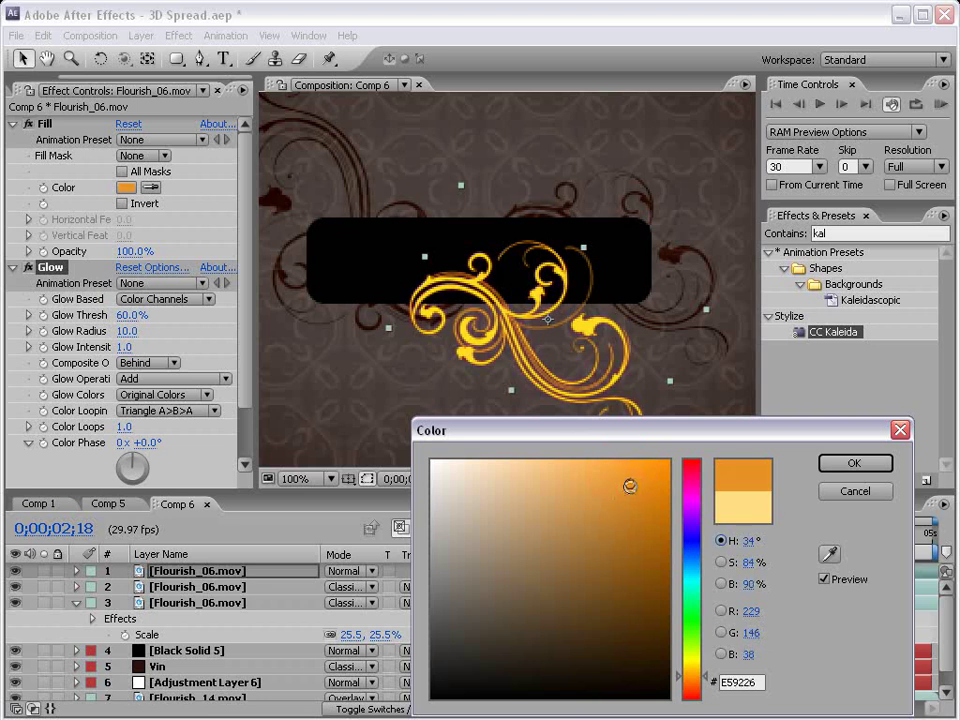
pyautogui.click(854, 463)
# - Set the flourish's Glow Radius to 64 and return the preview resolution to Full
pyautogui.moveTo(126, 331); pyautogui.dragTo(174, 326)
pyautogui.click(527, 478)
pyautogui.click(540, 496)
# - Brighten the glowing flourish's Fill colour slightly to #EA9628
pyautogui.click(125, 188)
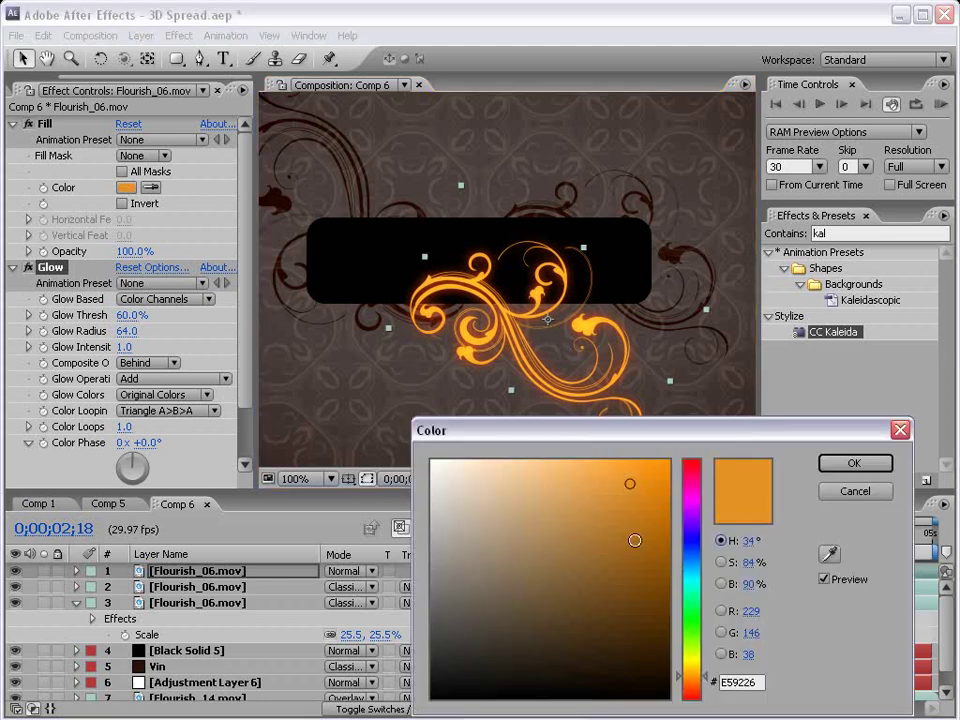
pyautogui.click(622, 477)
pyautogui.moveTo(622, 477); pyautogui.dragTo(631, 480)
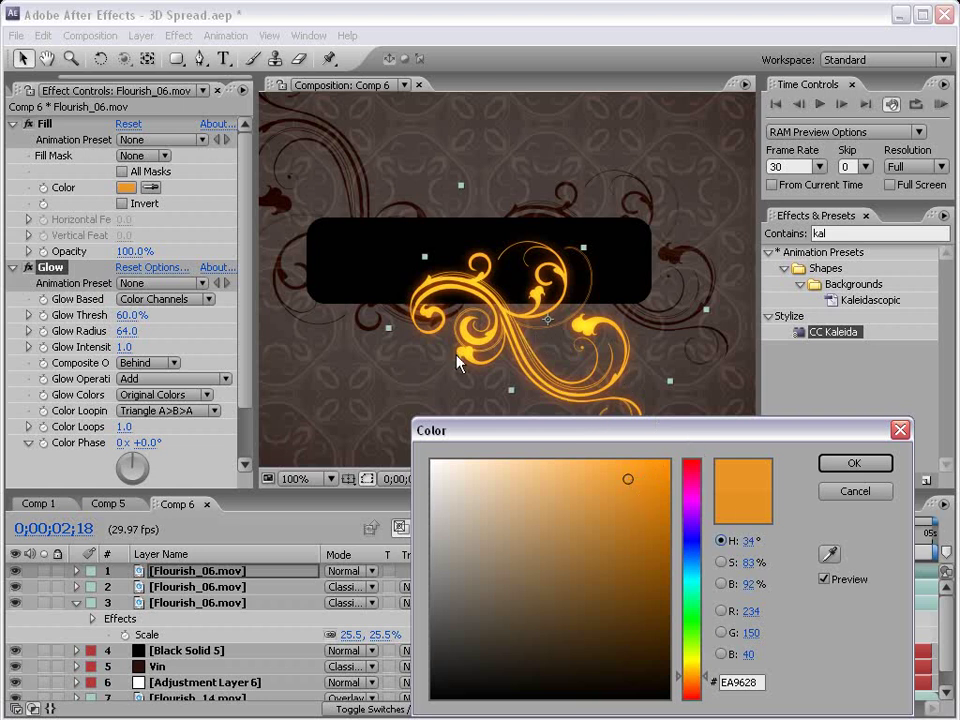
pyautogui.click(850, 463)
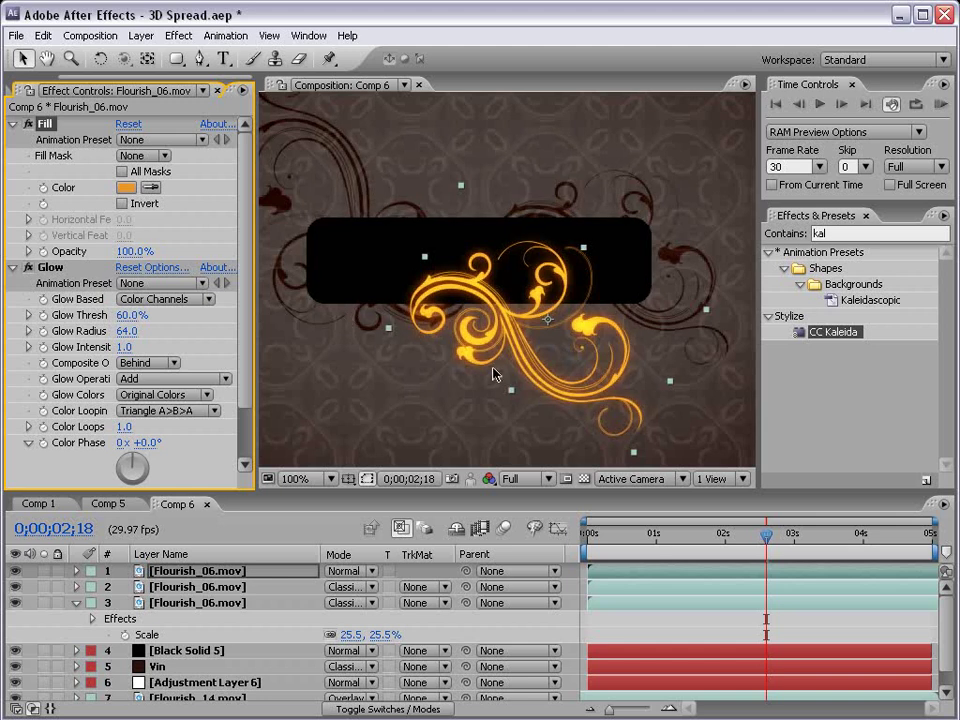
# - Shrink and rotate the glowing flourish over the black bar's right end, and save the project
pyautogui.click(14, 267)
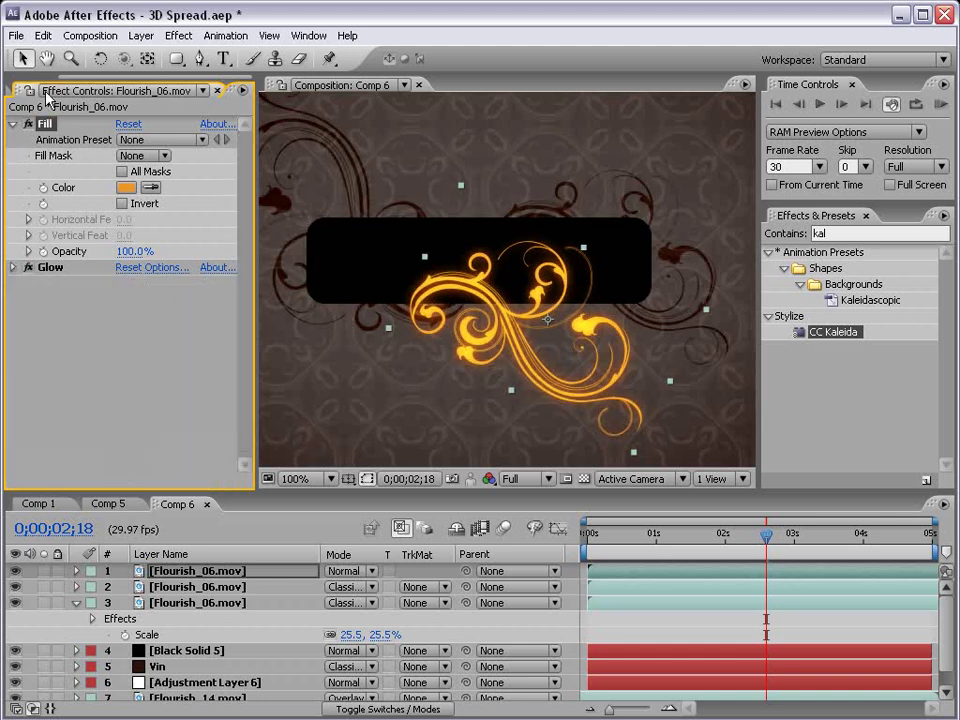
pyautogui.click(13, 123)
pyautogui.press(',')
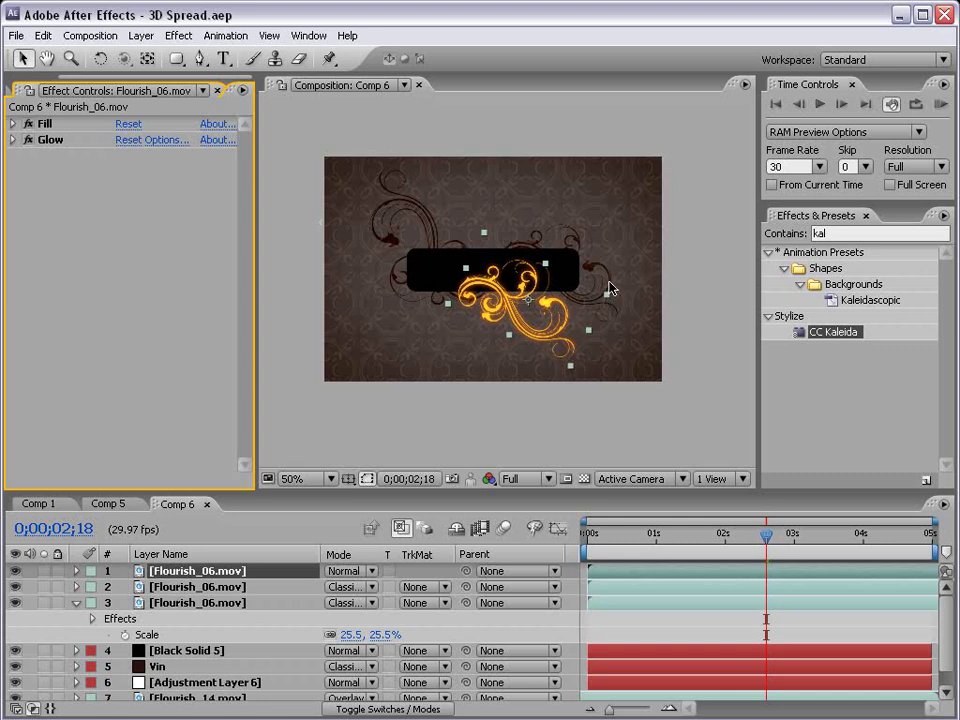
pyautogui.moveTo(605, 297); pyautogui.dragTo(563, 310)
pyautogui.press('w')
pyautogui.press('v')
pyautogui.hotkey('ctrl', 's')
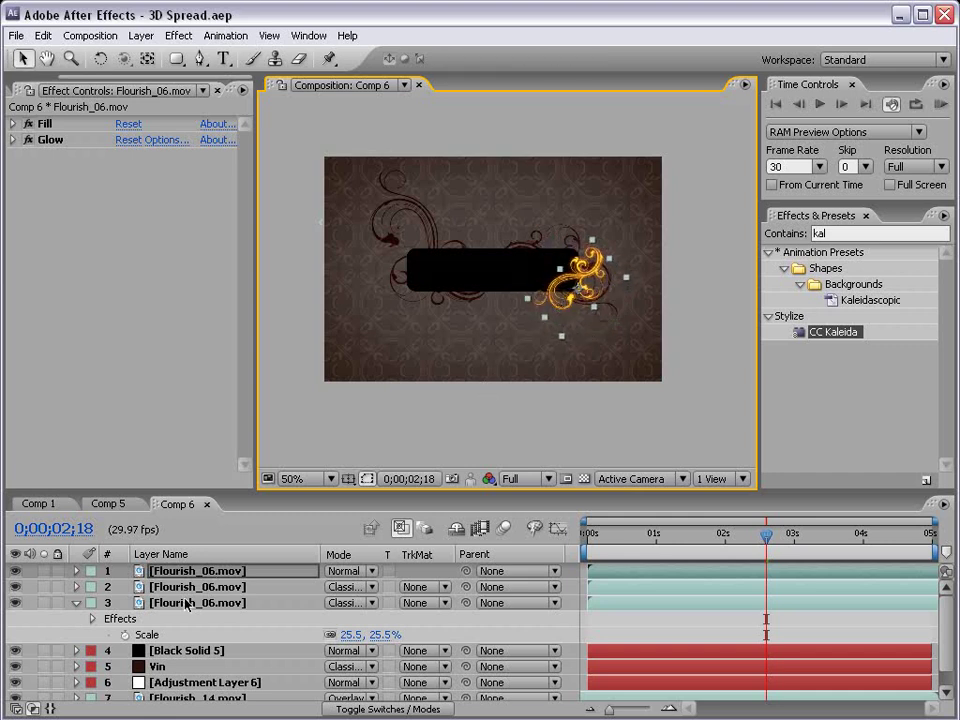
# - Rename the Black Solid 5 layer as Title Plate and move it to the top of the layer stack
pyautogui.click(189, 636)
pyautogui.click(188, 652)
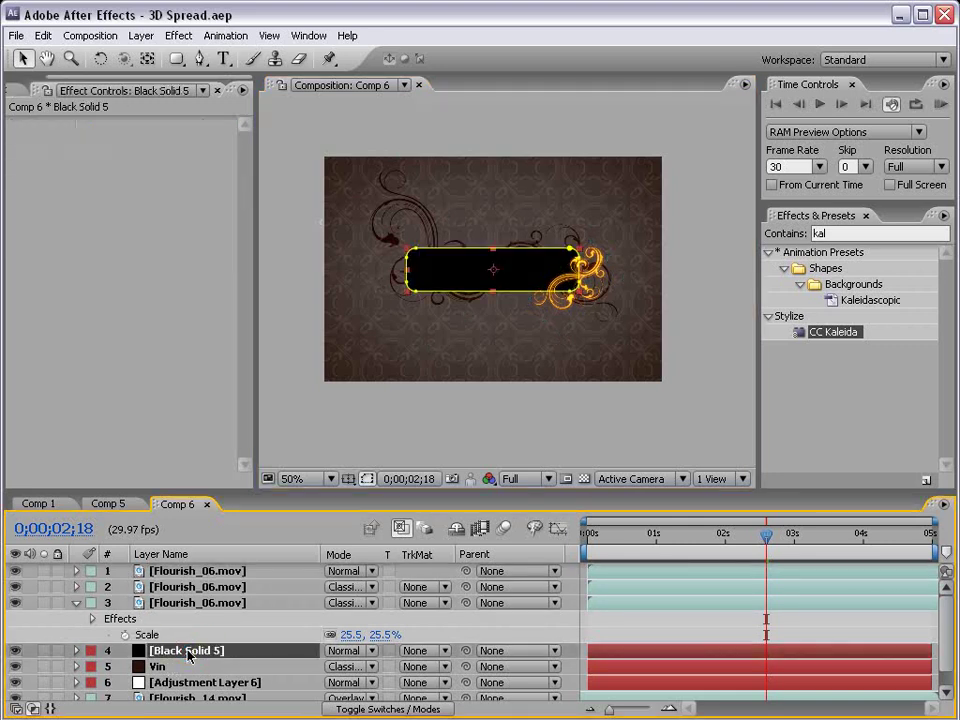
pyautogui.press('Return')
pyautogui.write('Title Plate')
pyautogui.press('Return')
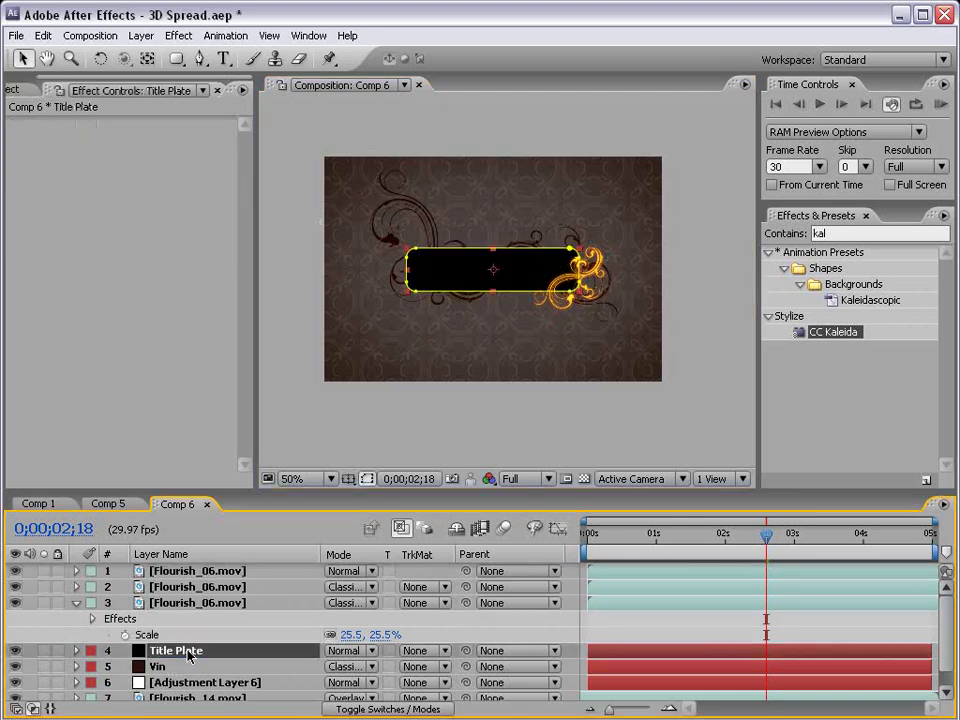
pyautogui.moveTo(188, 652); pyautogui.dragTo(189, 570)
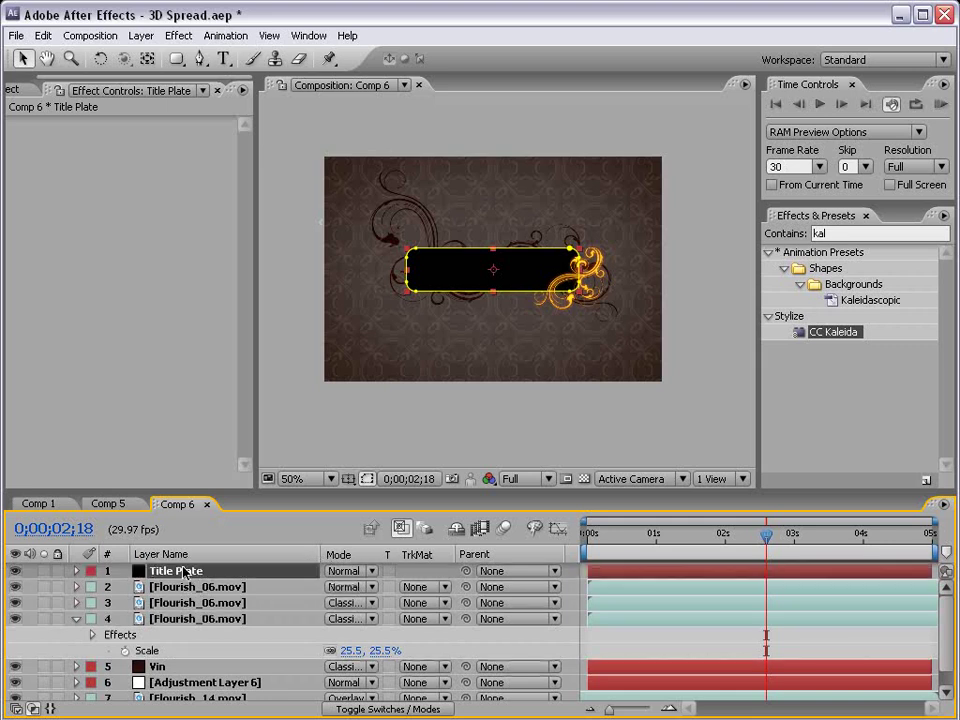
pyautogui.click(681, 658)
pyautogui.press('`')
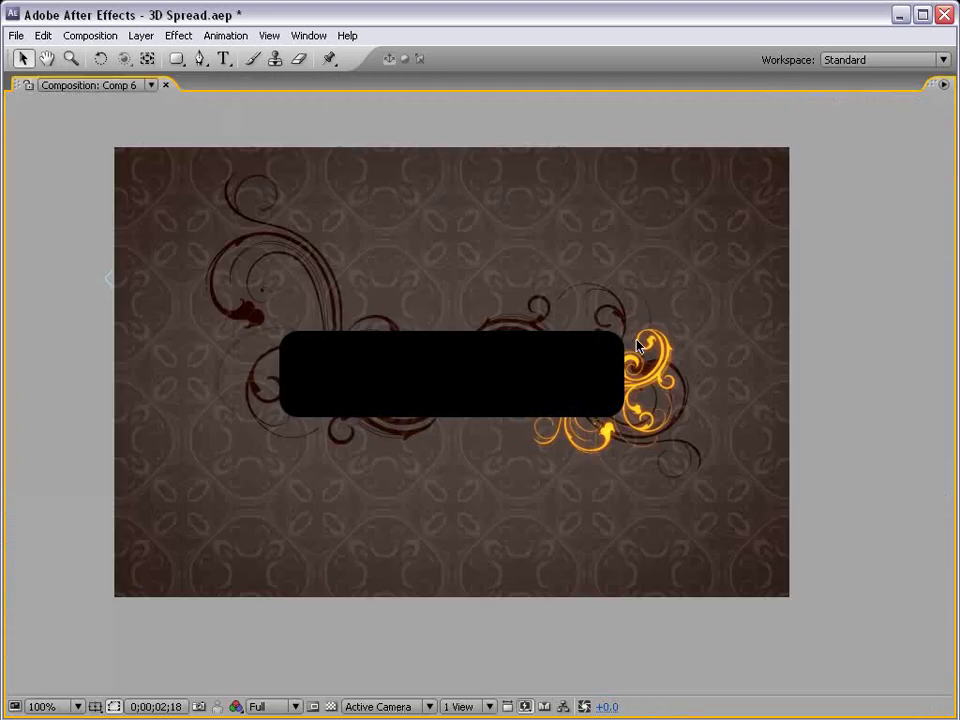
pyautogui.press('`')
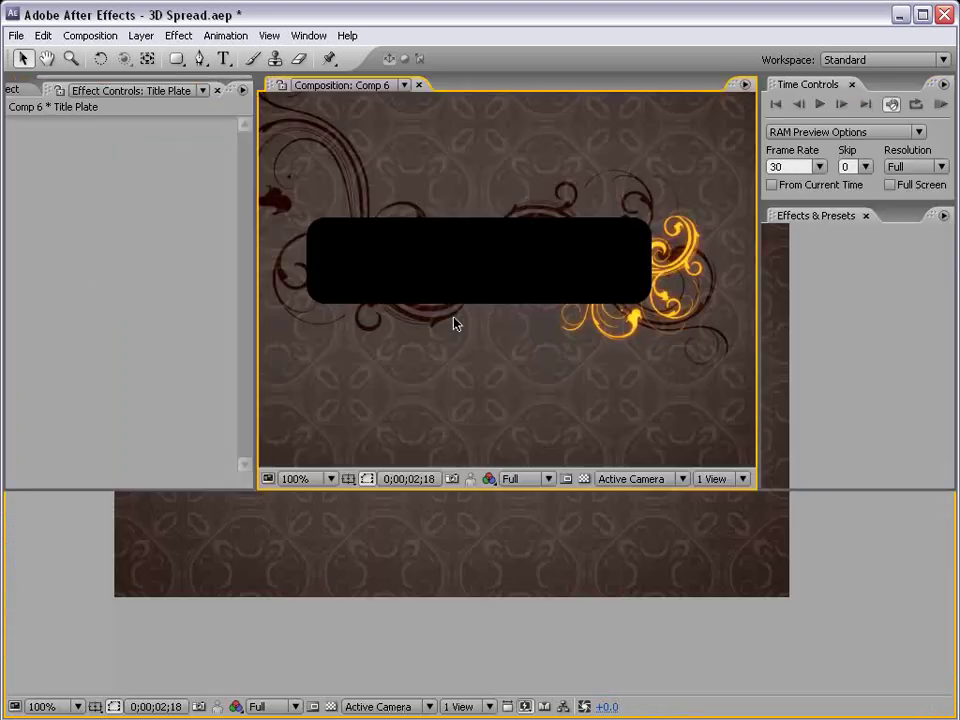
# - Lower the background pattern layer Flourish_14's opacity to 7%
pyautogui.scroll(-2, 175, 669)
pyautogui.click(175, 669)
pyautogui.press('v')
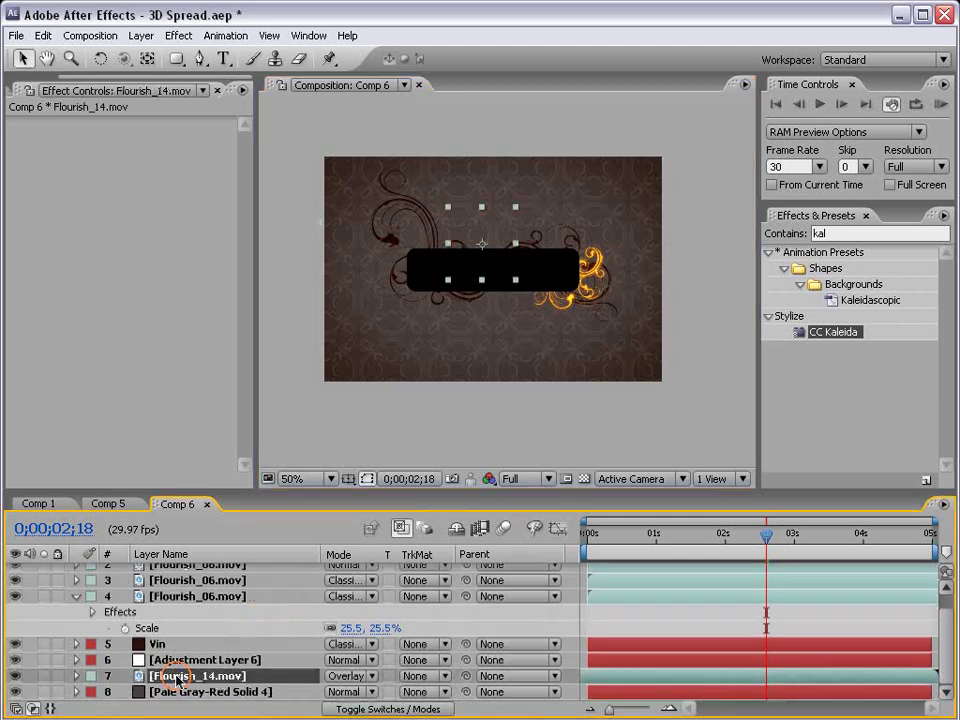
pyautogui.press('t')
pyautogui.moveTo(333, 697); pyautogui.dragTo(302, 691)
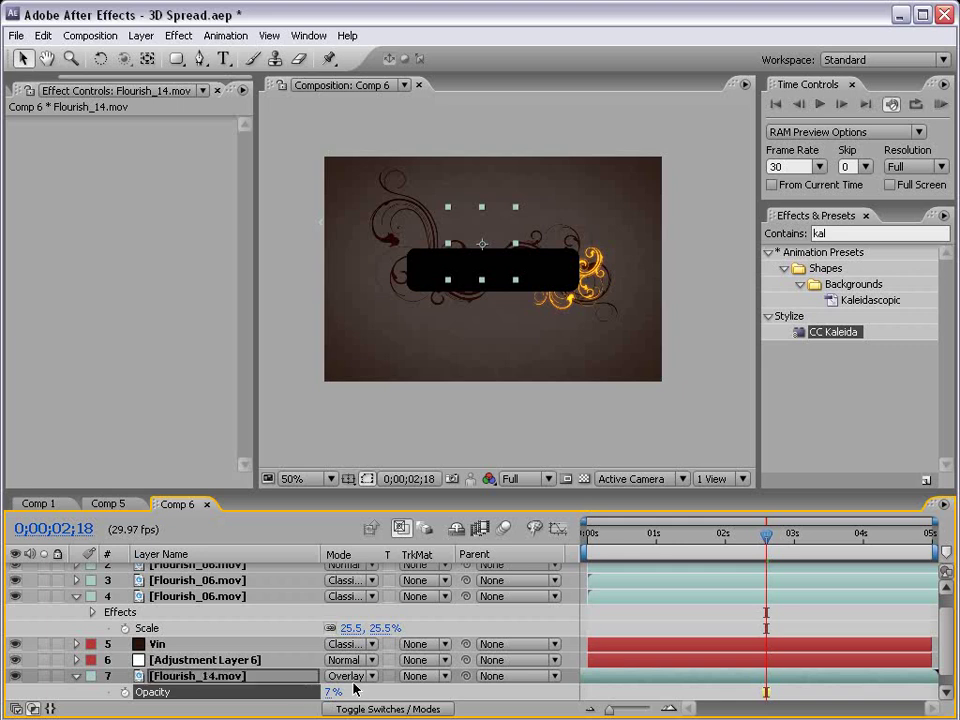
pyautogui.click(613, 617)
pyautogui.press('`')
pyautogui.press('`')
pyautogui.press(',')
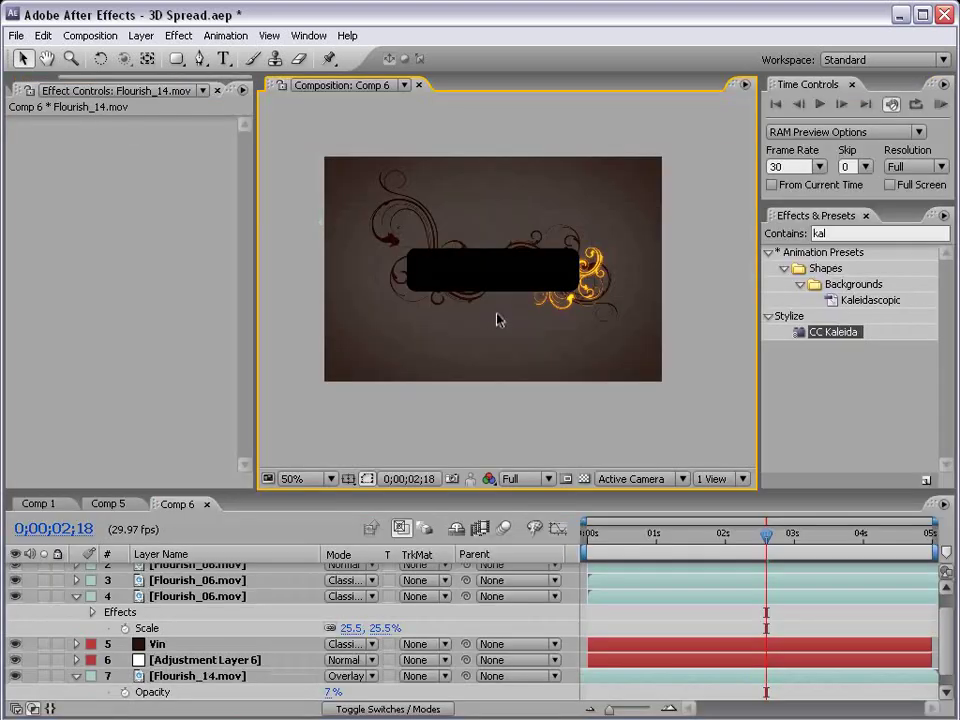
# - Duplicate the glowing orange Flourish_06 layer
pyautogui.scroll(1, 300, 630)
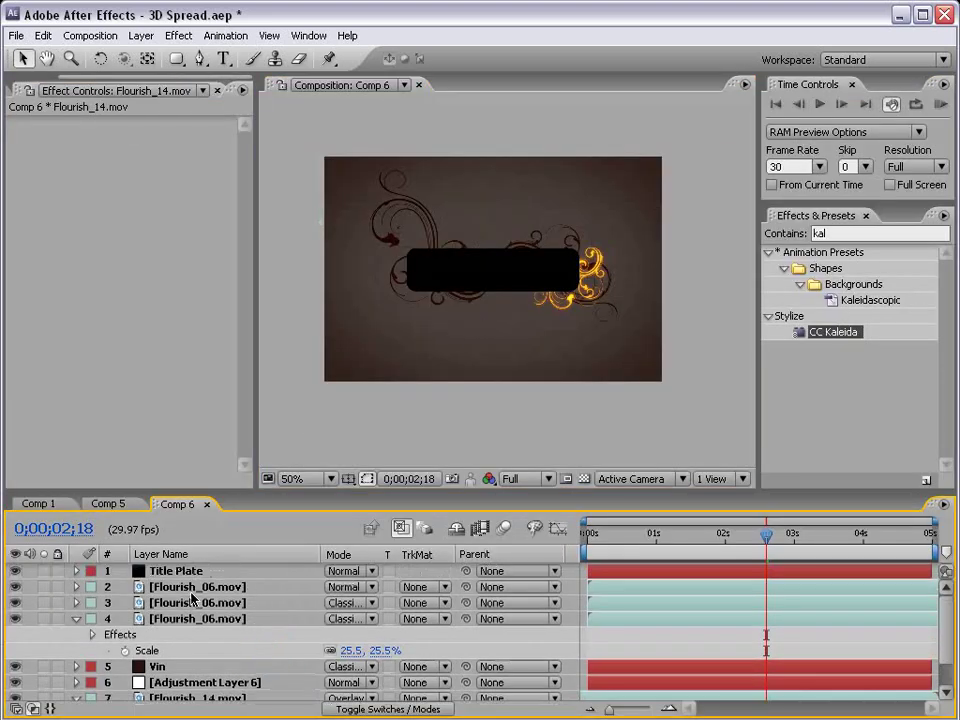
pyautogui.click(612, 262)
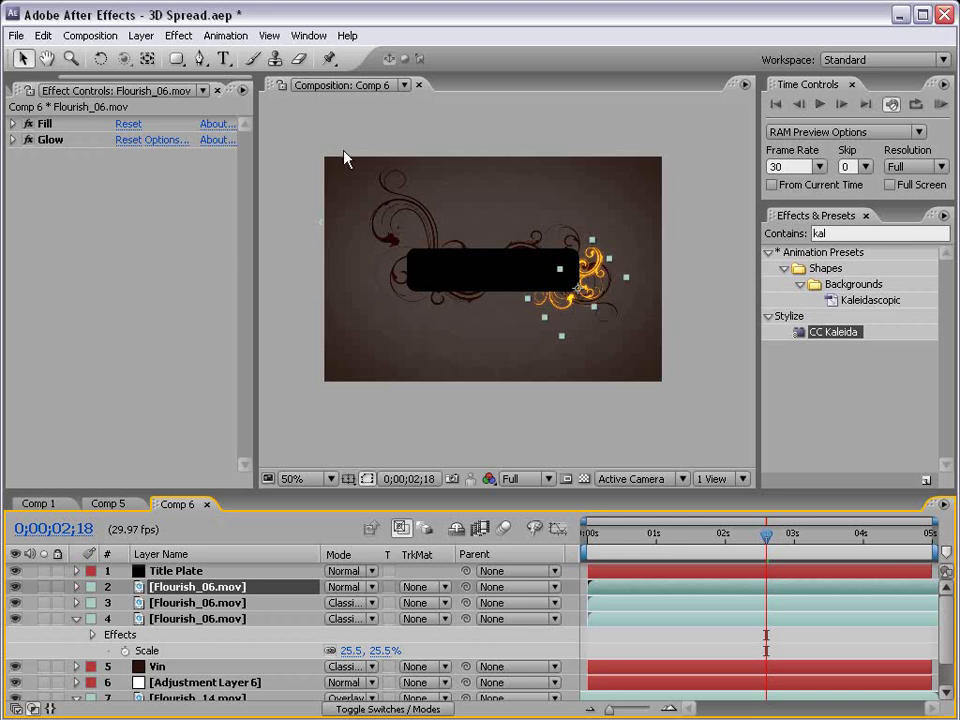
pyautogui.click(43, 35)
pyautogui.click(82, 198)
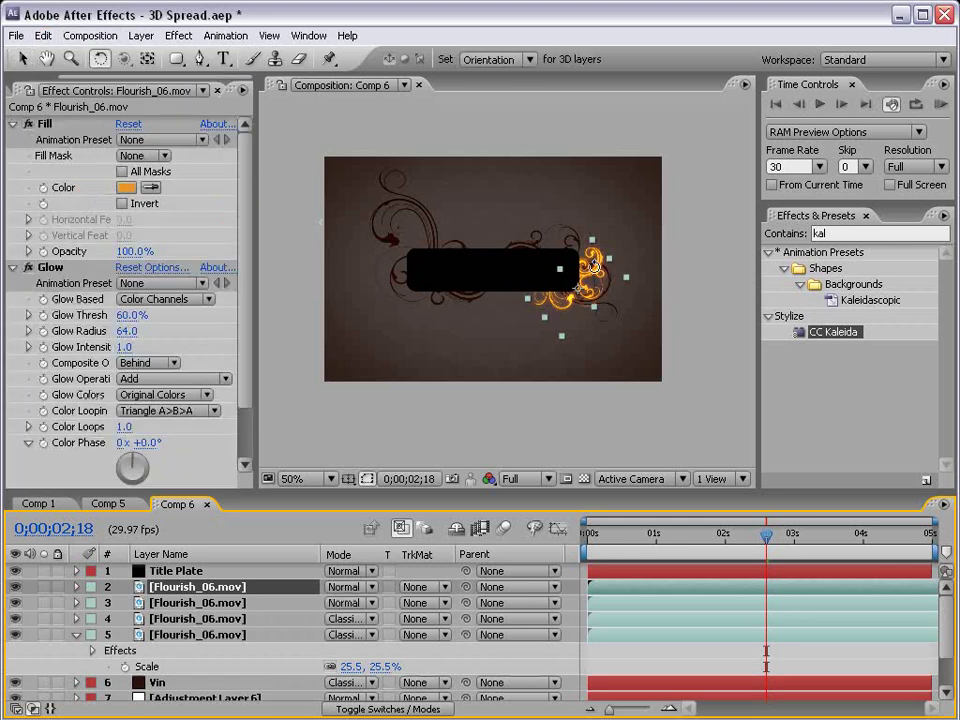
# - Move the duplicated glowing flourish to the left end of the black title plate
pyautogui.moveTo(607, 290); pyautogui.dragTo(427, 280)
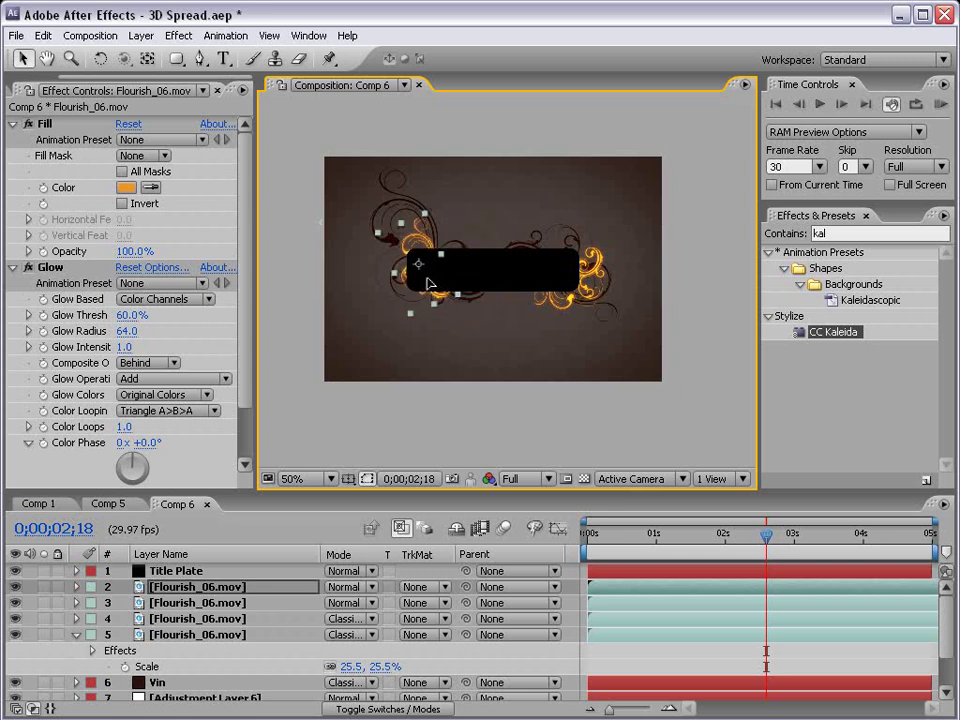
pyautogui.press('`')
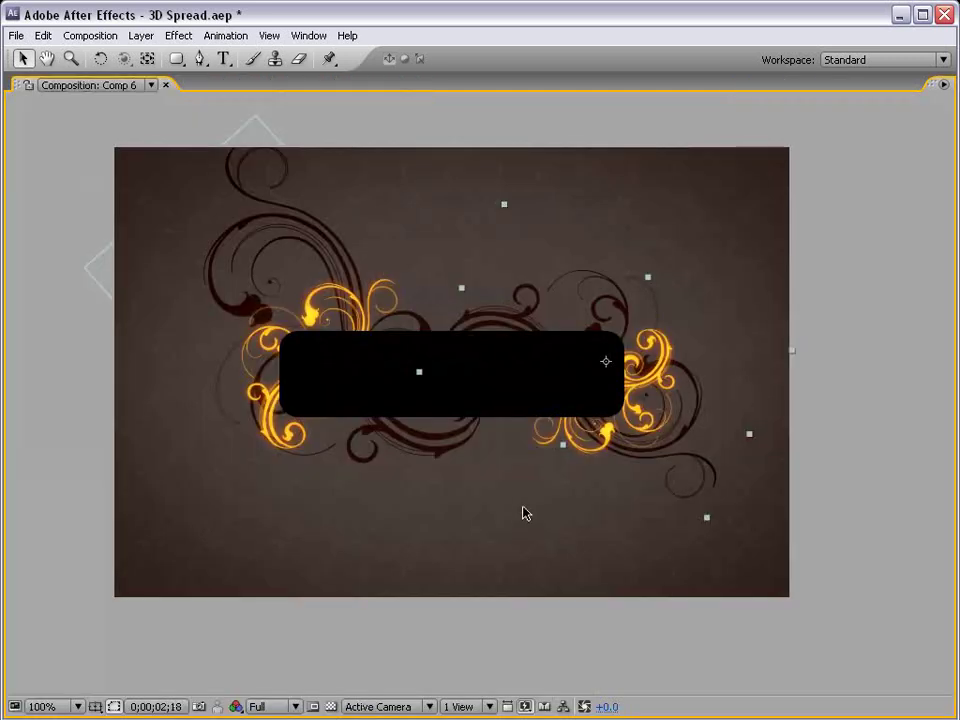
# - Nudge the dark flourish at the title plate's right end outward, then slightly enlarge and rotate it
pyautogui.press('Right')
pyautogui.press('Right')
pyautogui.press('Right')
pyautogui.press('Right')
pyautogui.press('Right')
pyautogui.press('Right')
pyautogui.press('Right')
pyautogui.press('Right')
pyautogui.press('Right')
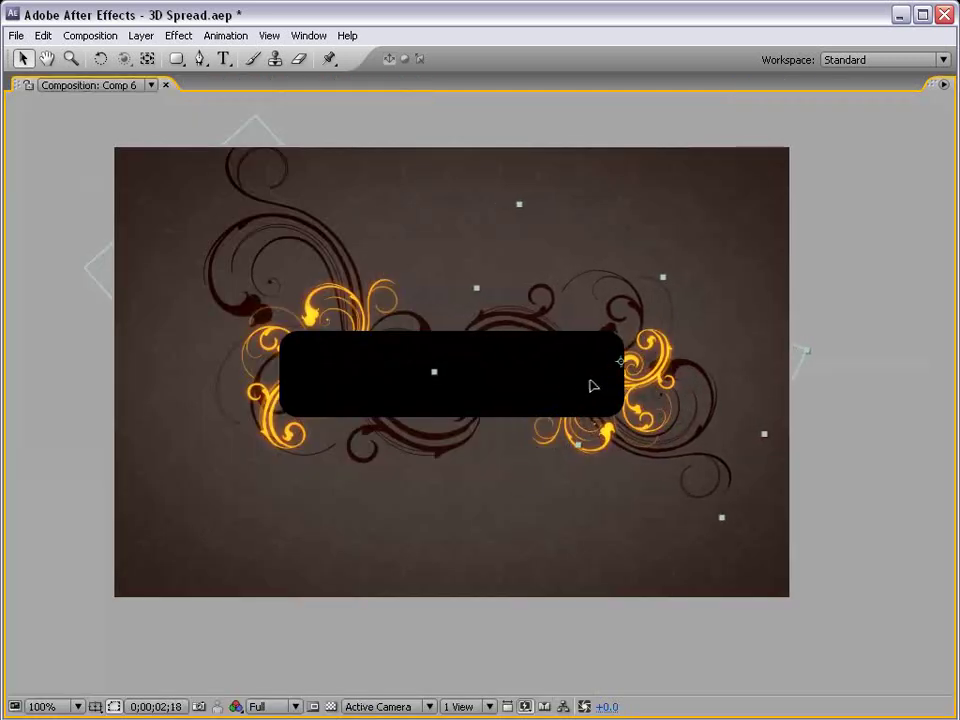
pyautogui.moveTo(813, 353); pyautogui.dragTo(801, 366)
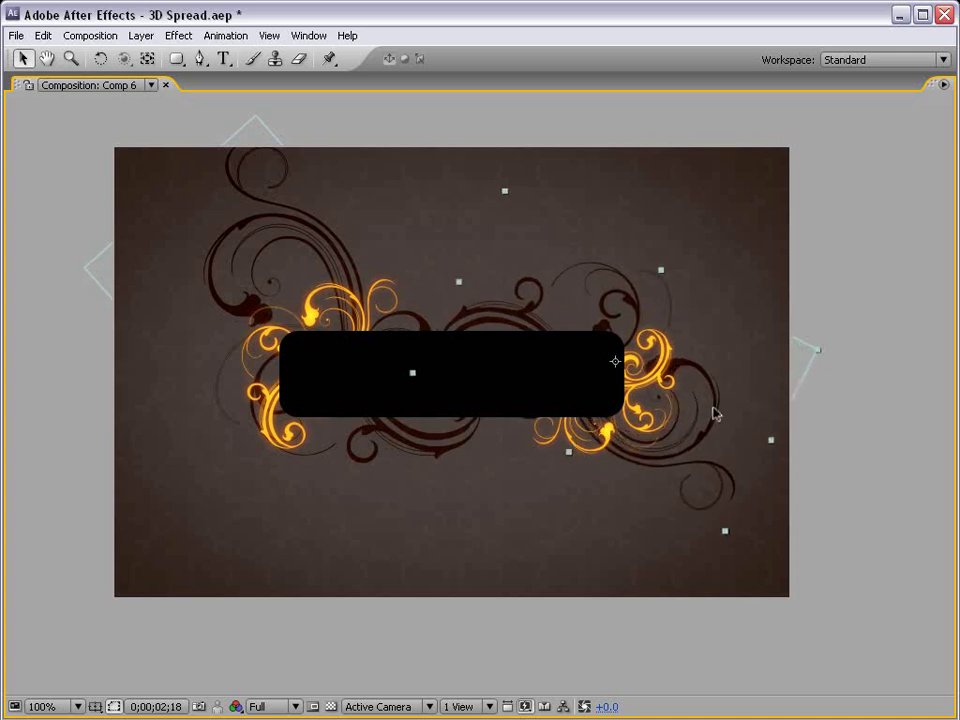
pyautogui.press('w')
pyautogui.press('`')
pyautogui.press('v')
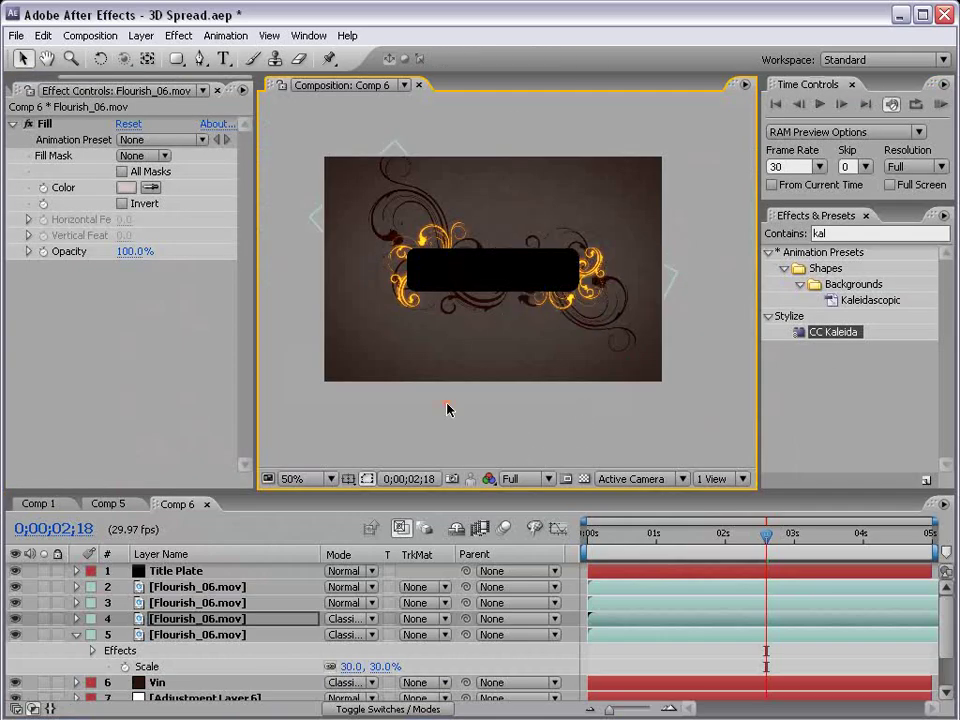
pyautogui.click(447, 408)
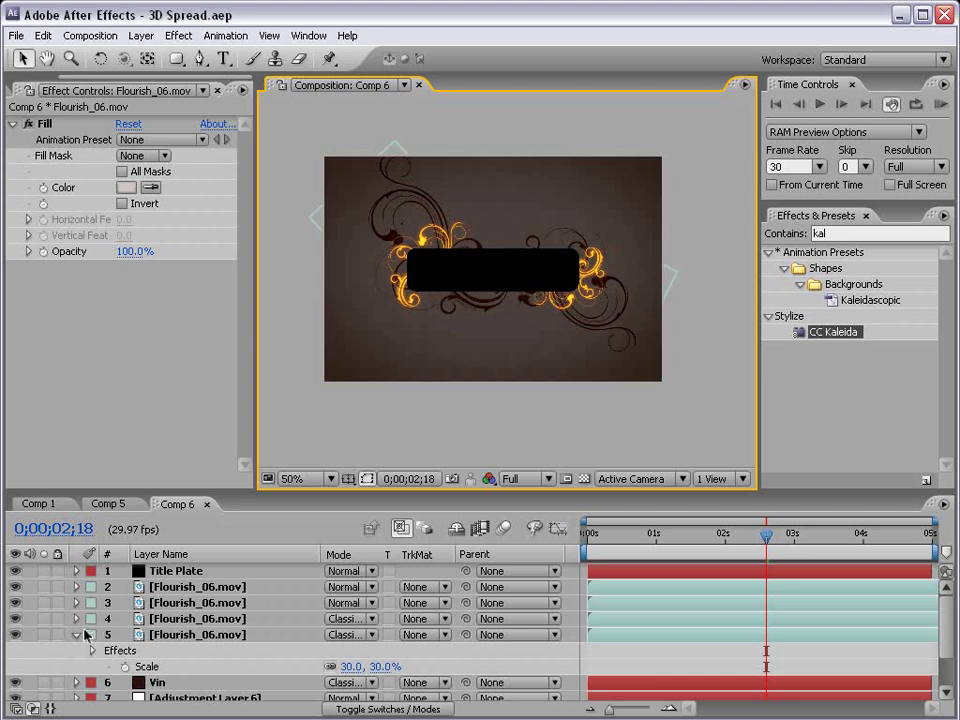
# - Collapse the open flourish layer's properties and add a new 720 × 480 black solid
pyautogui.click(77, 635)
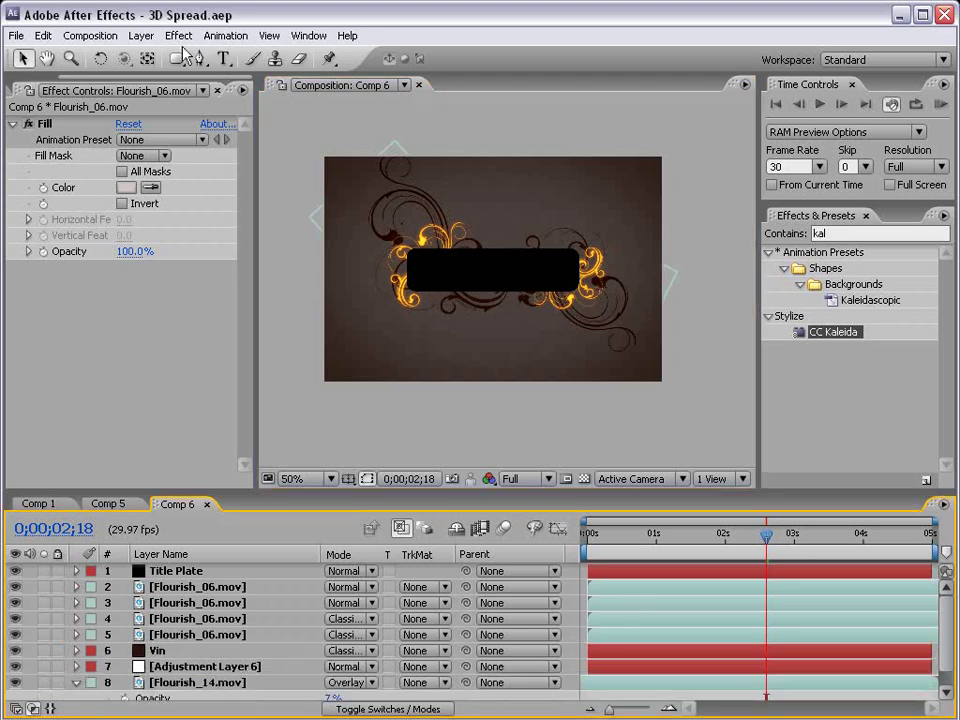
pyautogui.click(141, 35)
pyautogui.moveTo(160, 55)
pyautogui.click(424, 72)
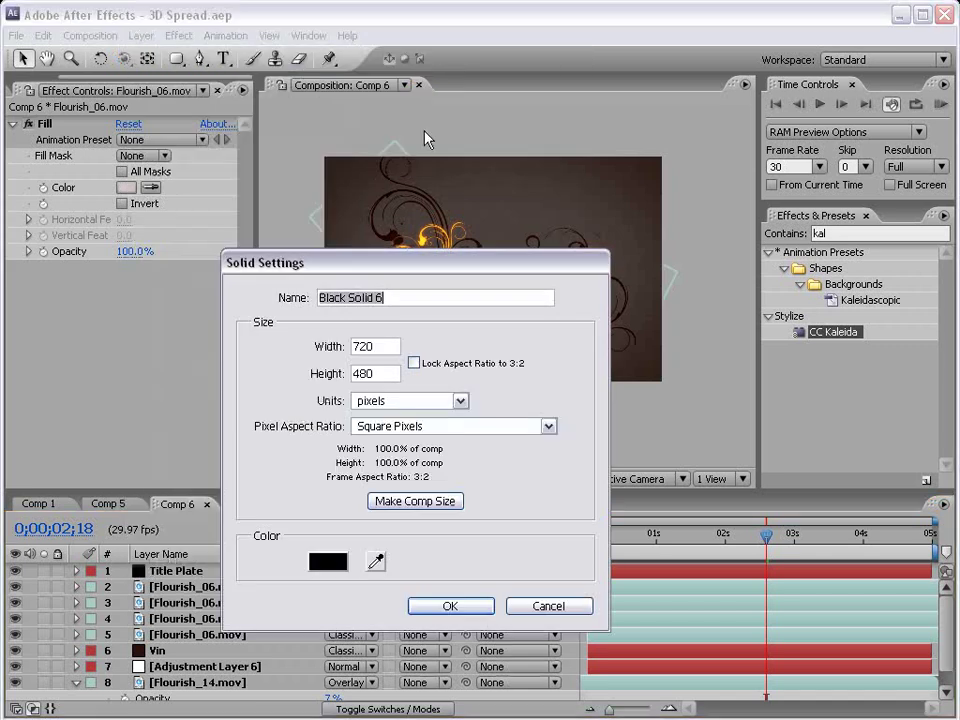
pyautogui.click(466, 609)
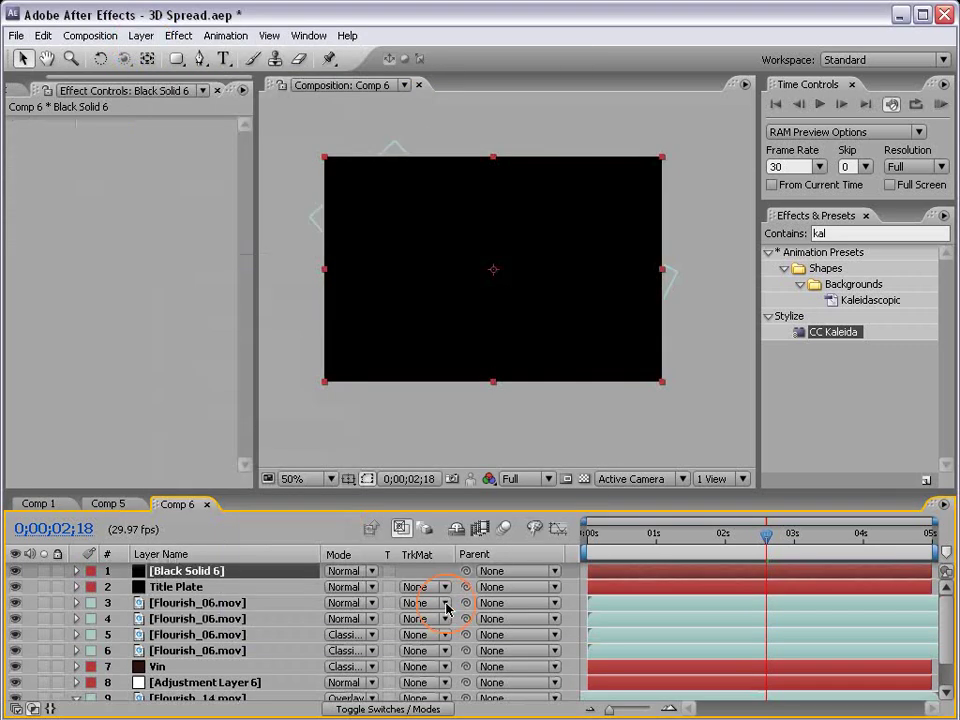
# - Apply a Fill effect to Black Solid 6 with the orange-red colour FF3C00
pyautogui.click(179, 36)
pyautogui.moveTo(228, 240)
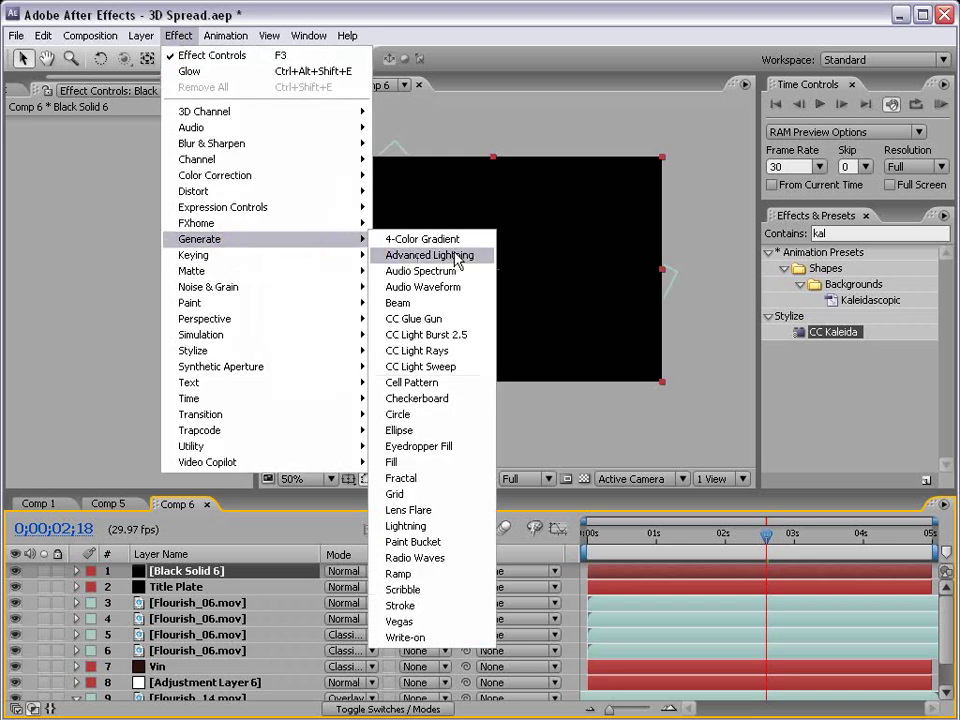
pyautogui.click(398, 462)
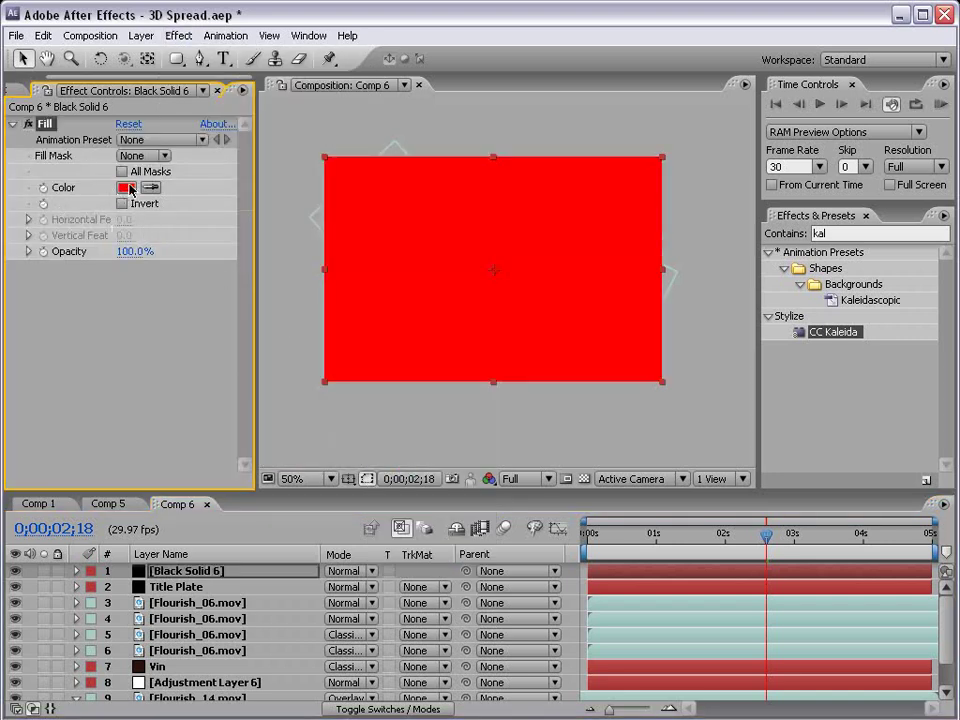
pyautogui.click(125, 188)
pyautogui.moveTo(654, 446); pyautogui.dragTo(499, 356)
pyautogui.click(538, 618)
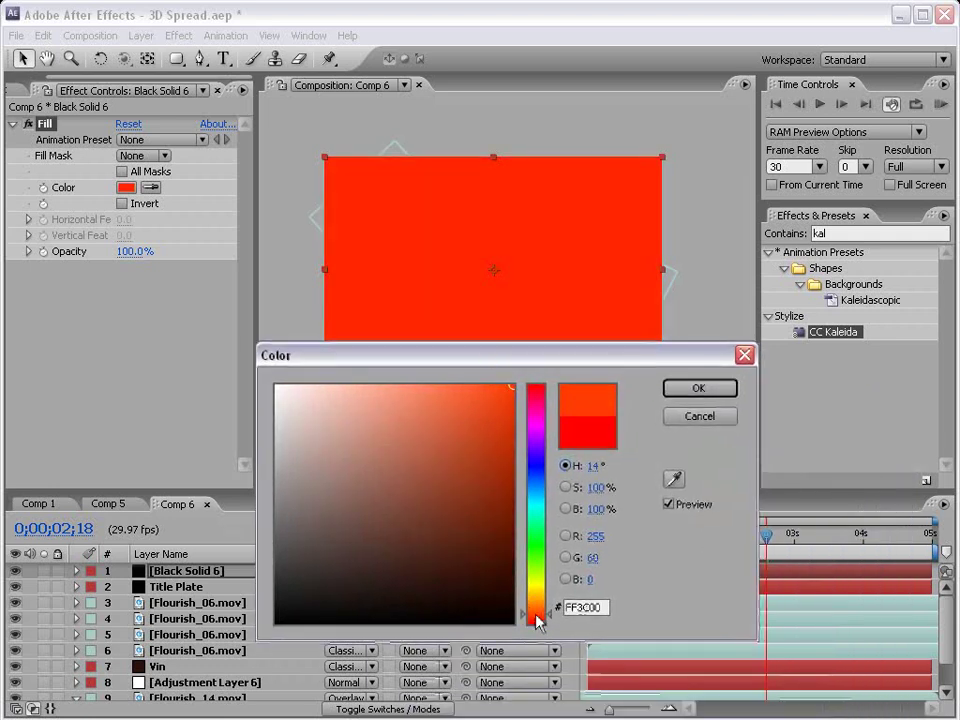
pyautogui.click(725, 390)
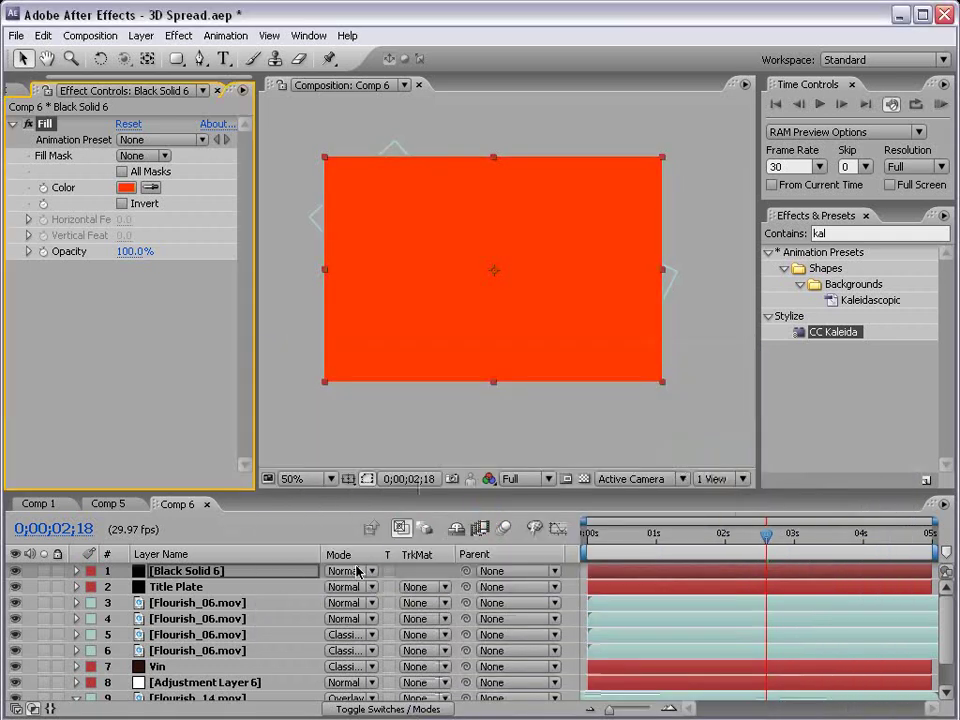
# - Set Black Solid 6's blending mode to Screen and draw a wide elliptical mask centred around the title plate
pyautogui.click(357, 571)
pyautogui.click(366, 570)
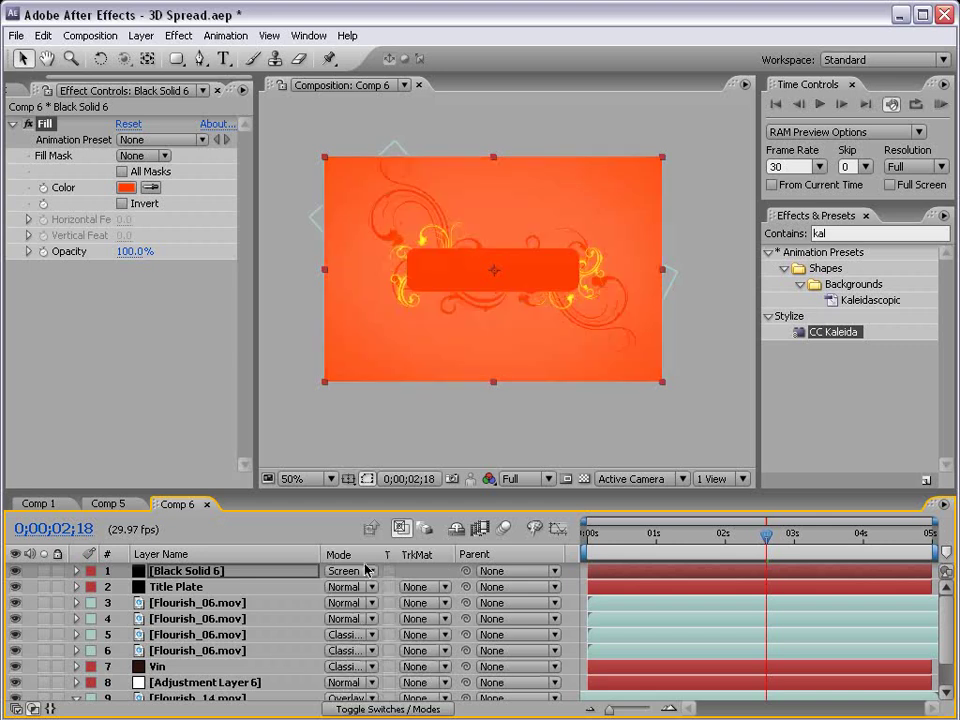
pyautogui.moveTo(176, 59); pyautogui.dragTo(258, 107)
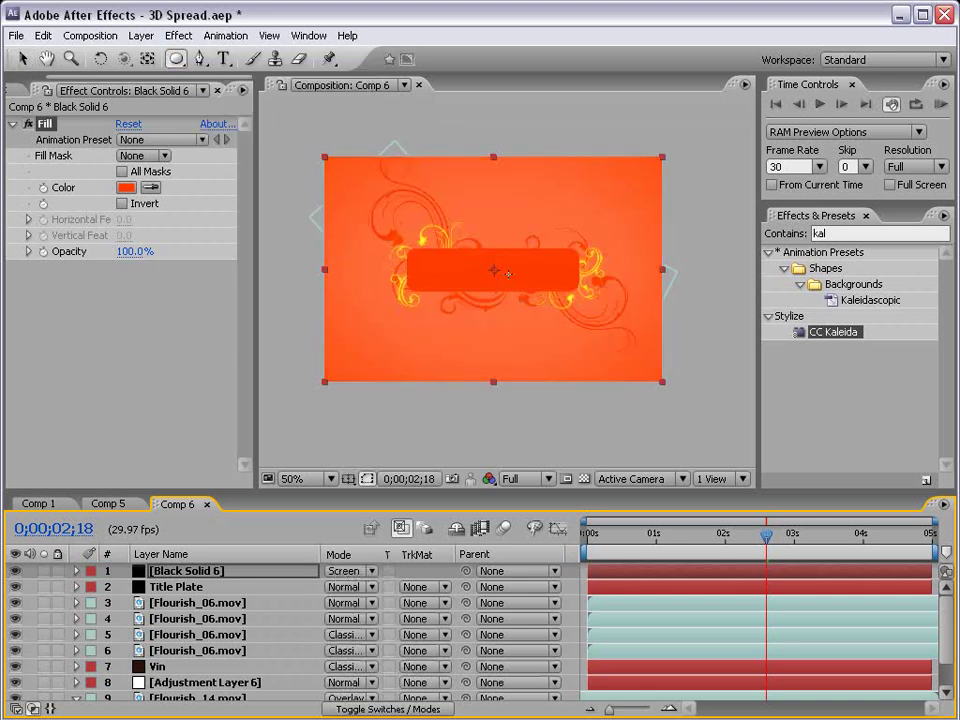
pyautogui.moveTo(493, 270); pyautogui.dragTo(598, 302)
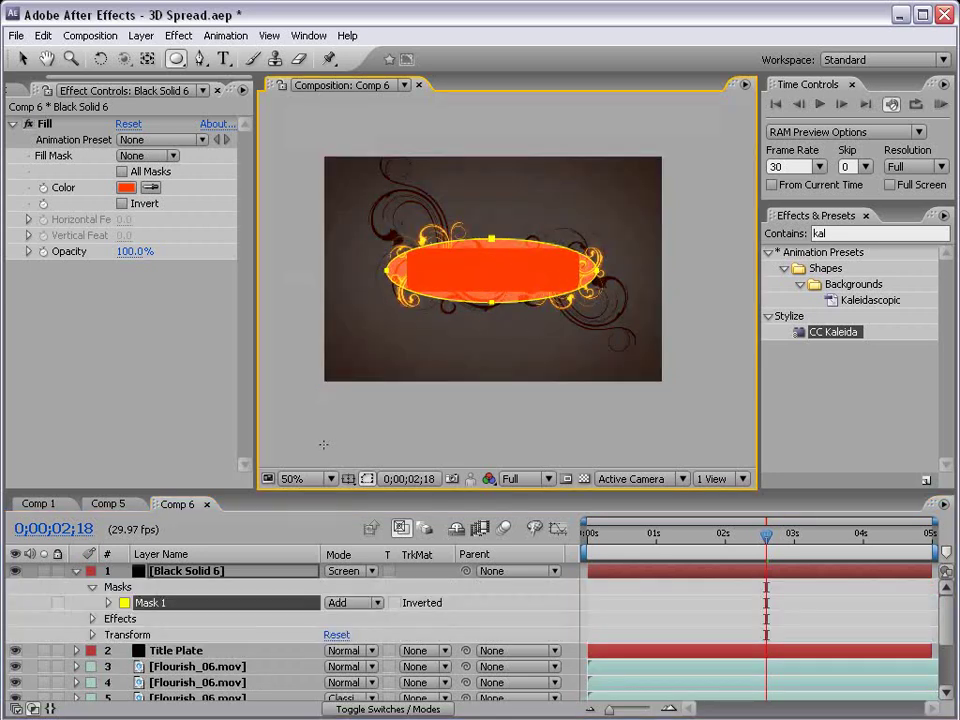
# - Feather the elliptical mask by 68 pixels and place Black Solid 6 directly below the Title Plate layer
pyautogui.press('f')
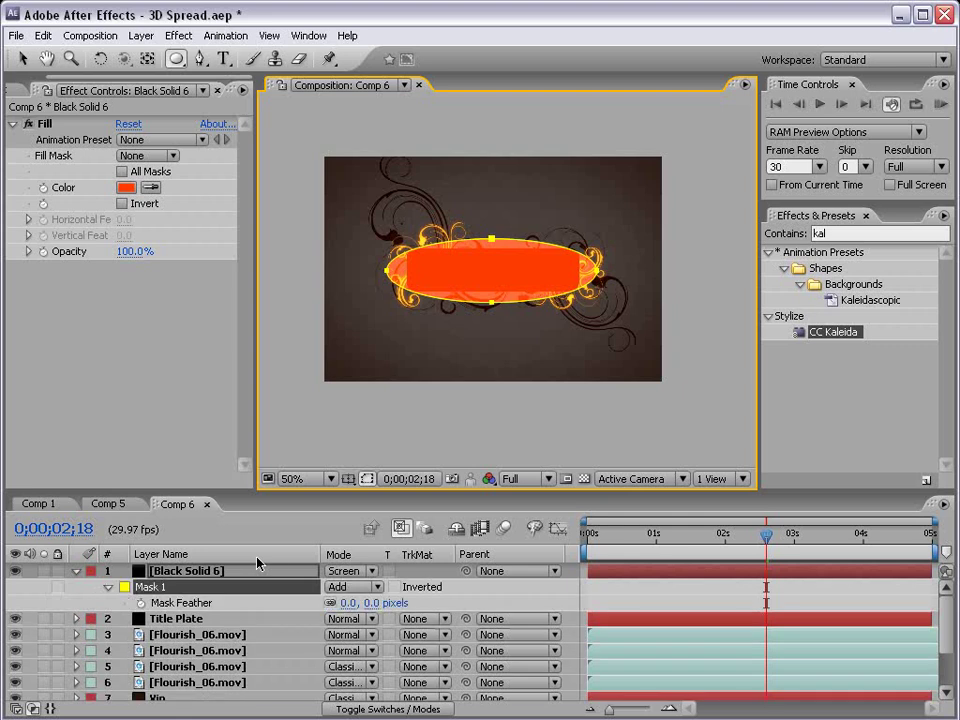
pyautogui.moveTo(371, 602); pyautogui.dragTo(437, 597)
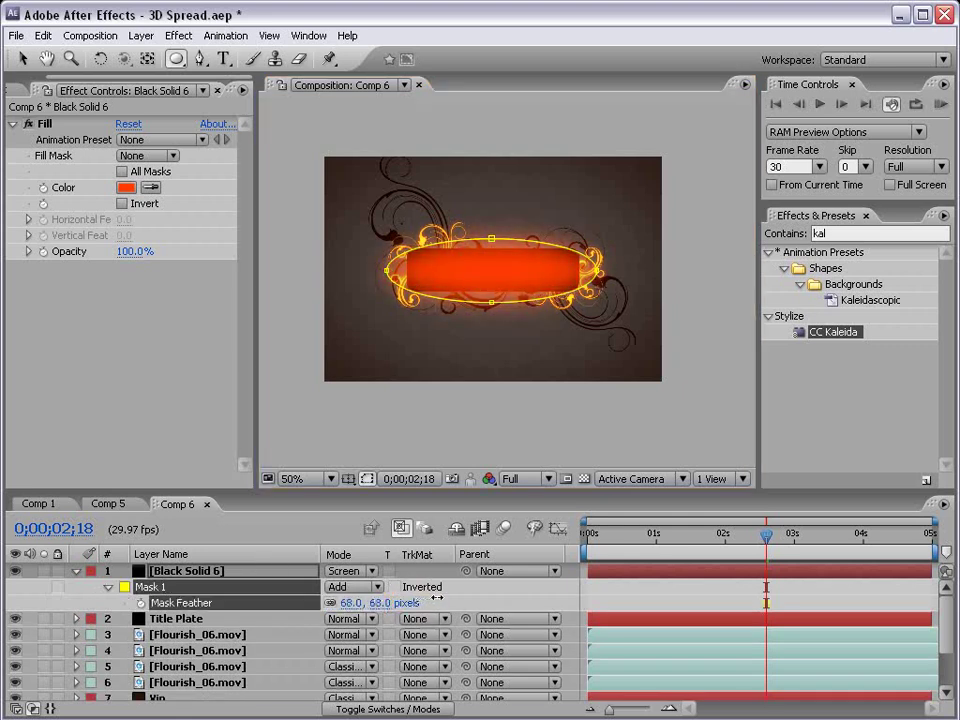
pyautogui.moveTo(178, 572); pyautogui.dragTo(185, 628)
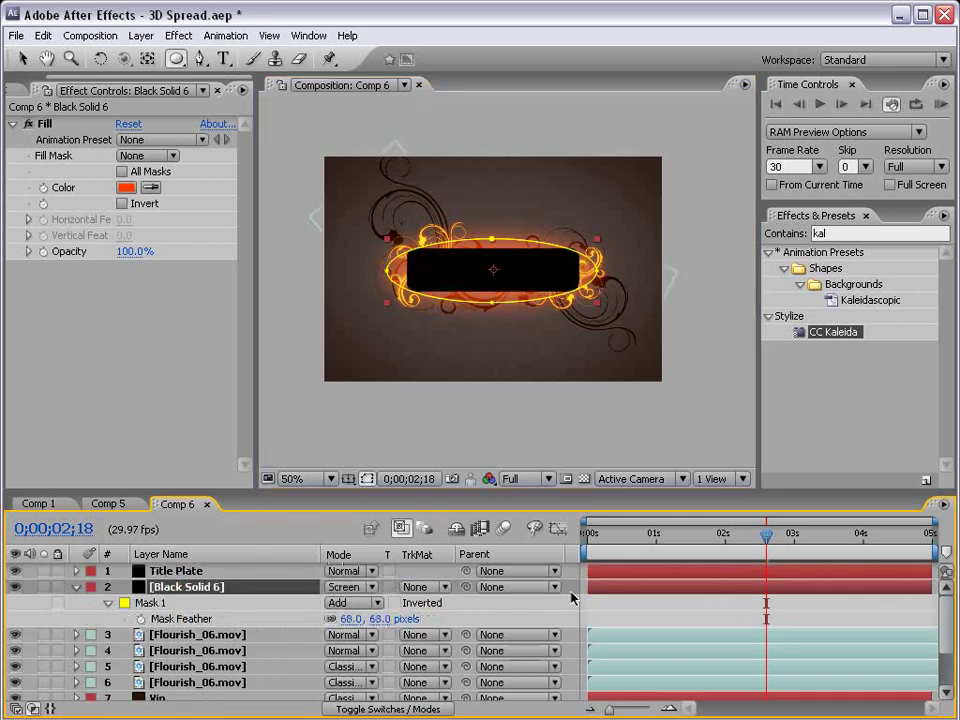
pyautogui.press('F2')
pyautogui.press('.')
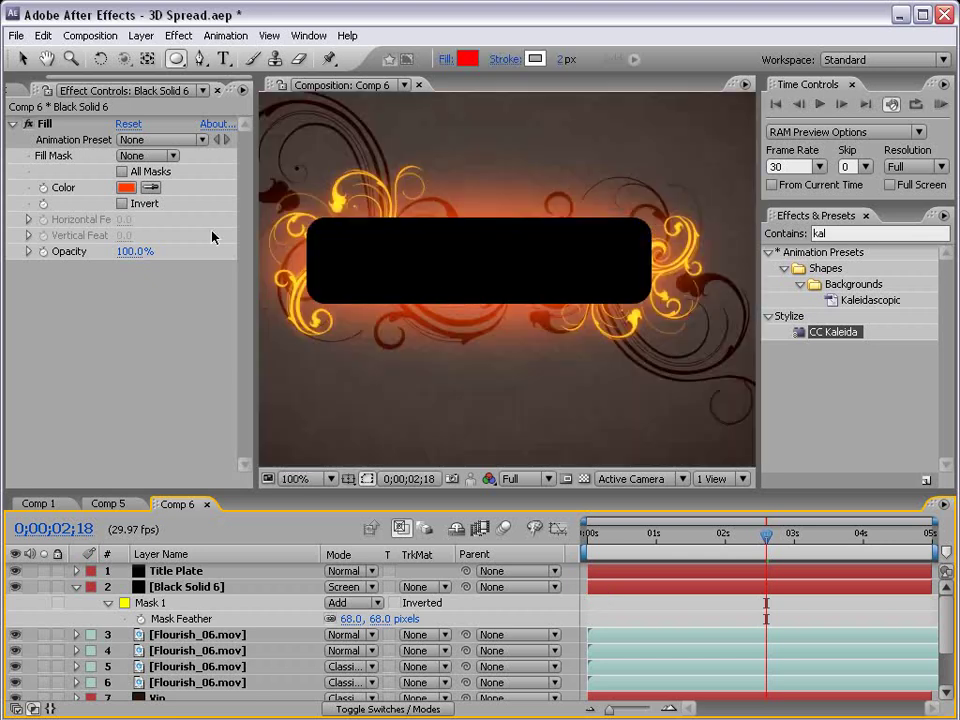
# - Change Black Solid 6's fill colour to dark red and lower the layer's opacity to 72%
pyautogui.click(125, 188)
pyautogui.click(540, 620)
pyautogui.click(511, 461)
pyautogui.click(542, 626)
pyautogui.click(505, 449)
pyautogui.moveTo(514, 445)
pyautogui.mouseDown()
pyautogui.moveTo(499, 476)
pyautogui.moveTo(508, 484)
pyautogui.mouseUp()
pyautogui.click(699, 388)
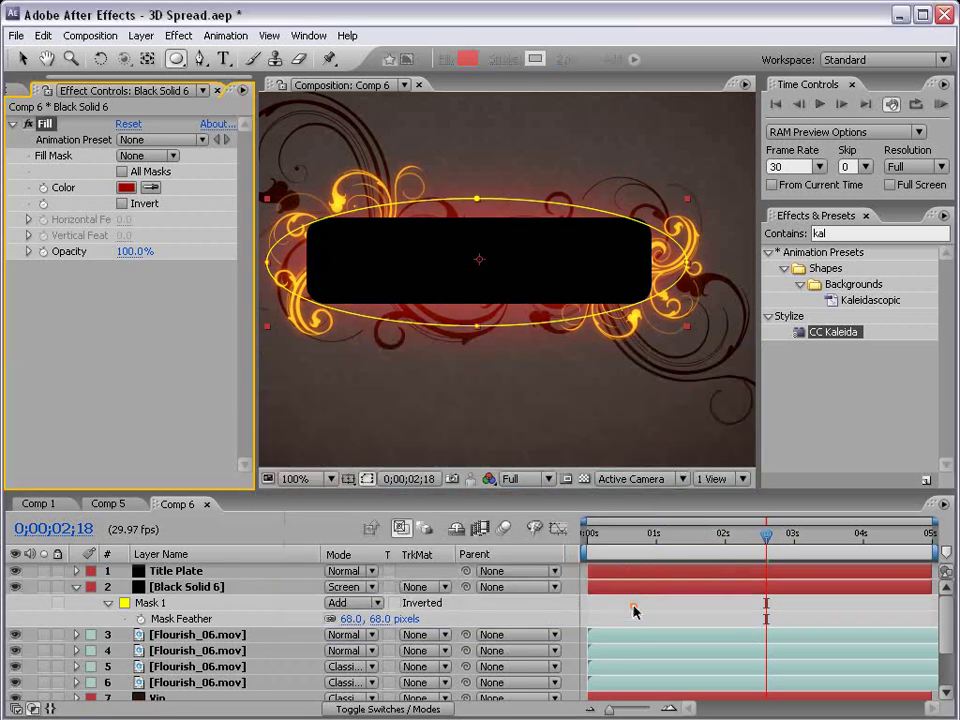
pyautogui.scroll(-2, 525, 331)
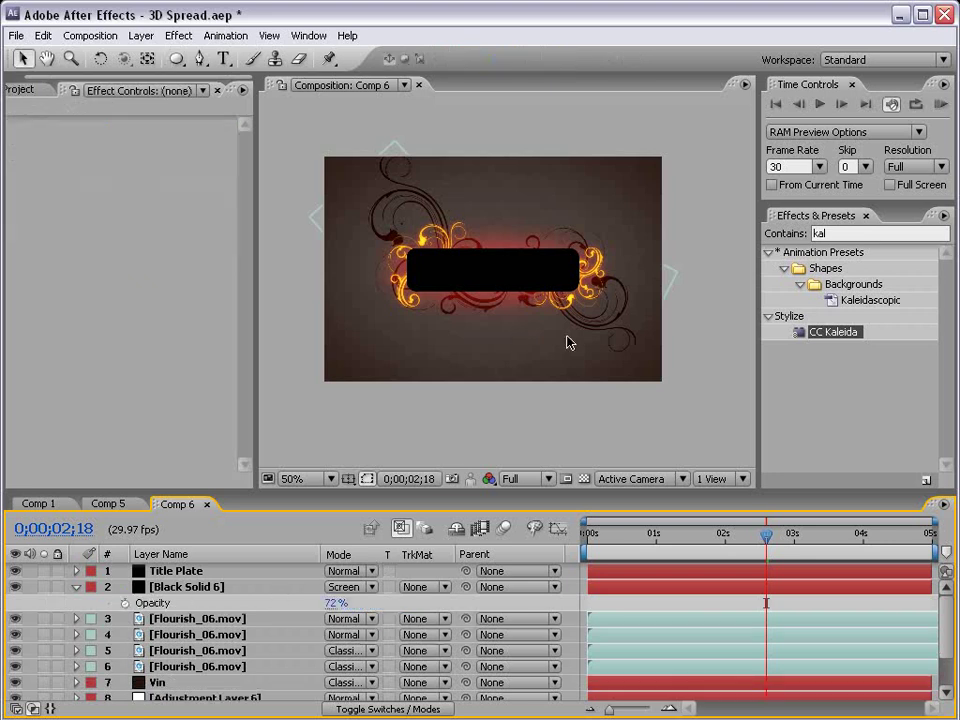
# - Readjust the size and placement of the dark flourish behind the title plate's right side, and deselect it
pyautogui.click(675, 284)
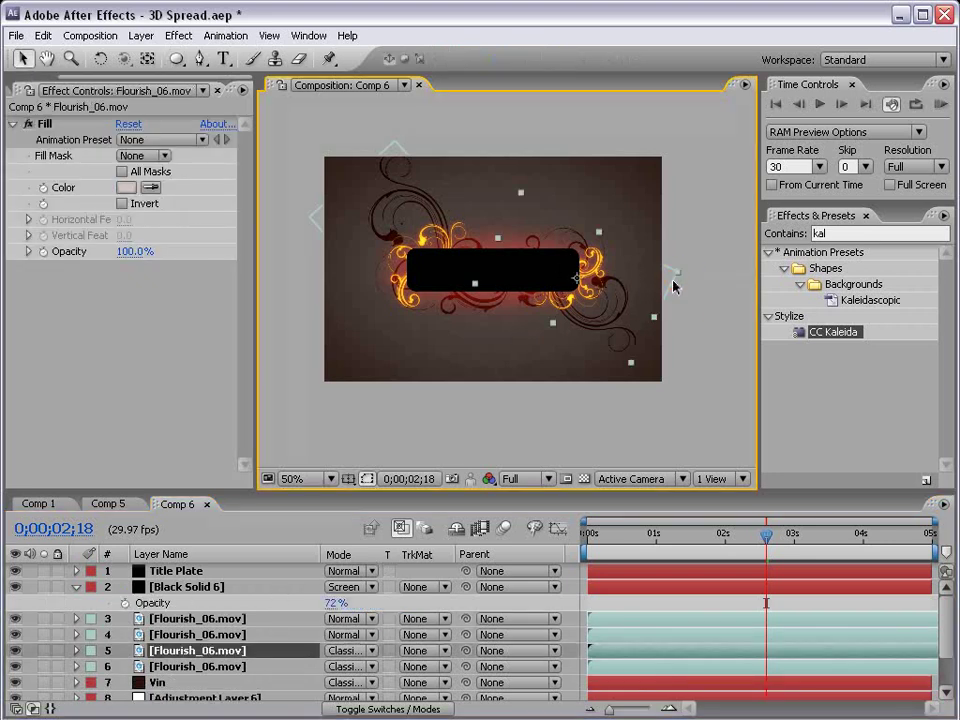
pyautogui.moveTo(682, 278)
pyautogui.mouseDown()
pyautogui.moveTo(699, 272)
pyautogui.moveTo(615, 282)
pyautogui.moveTo(671, 266)
pyautogui.mouseUp()
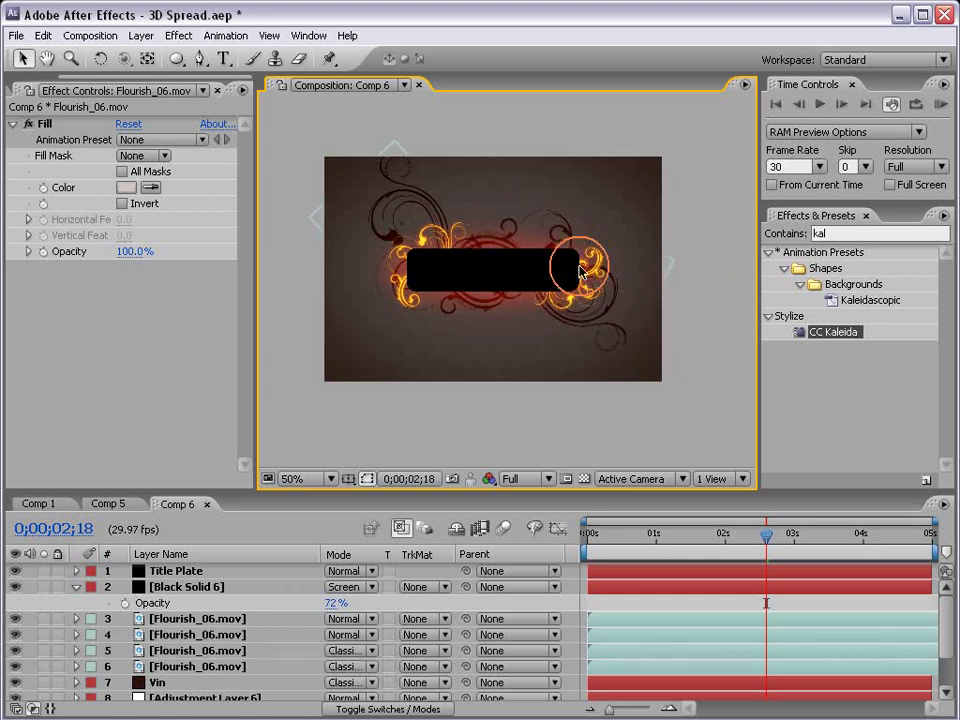
pyautogui.press('`')
pyautogui.press('`')
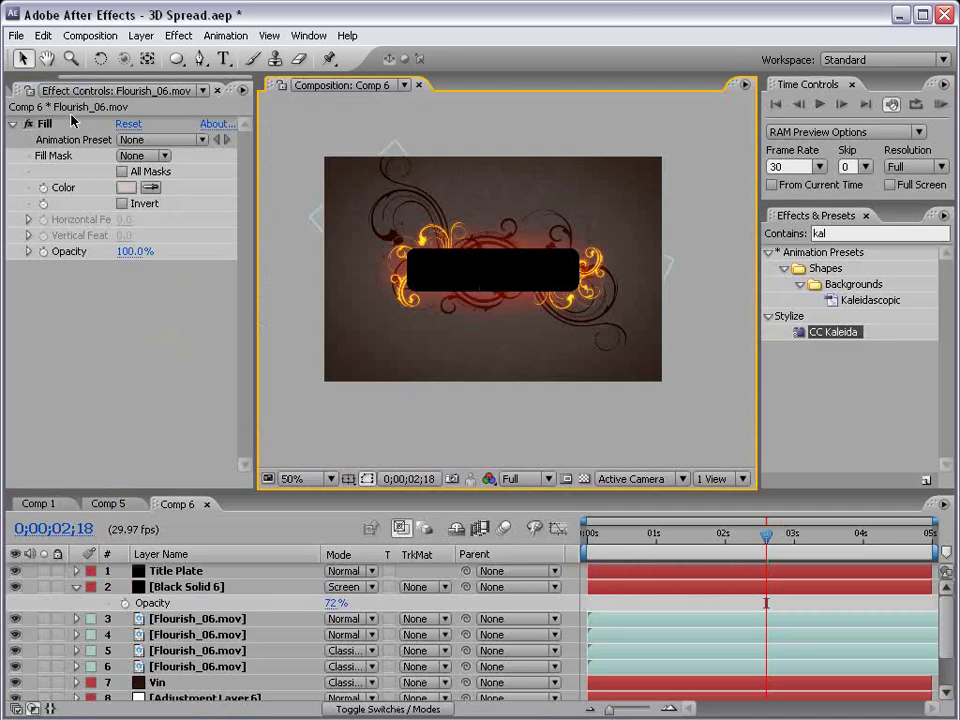
pyautogui.press('F2')
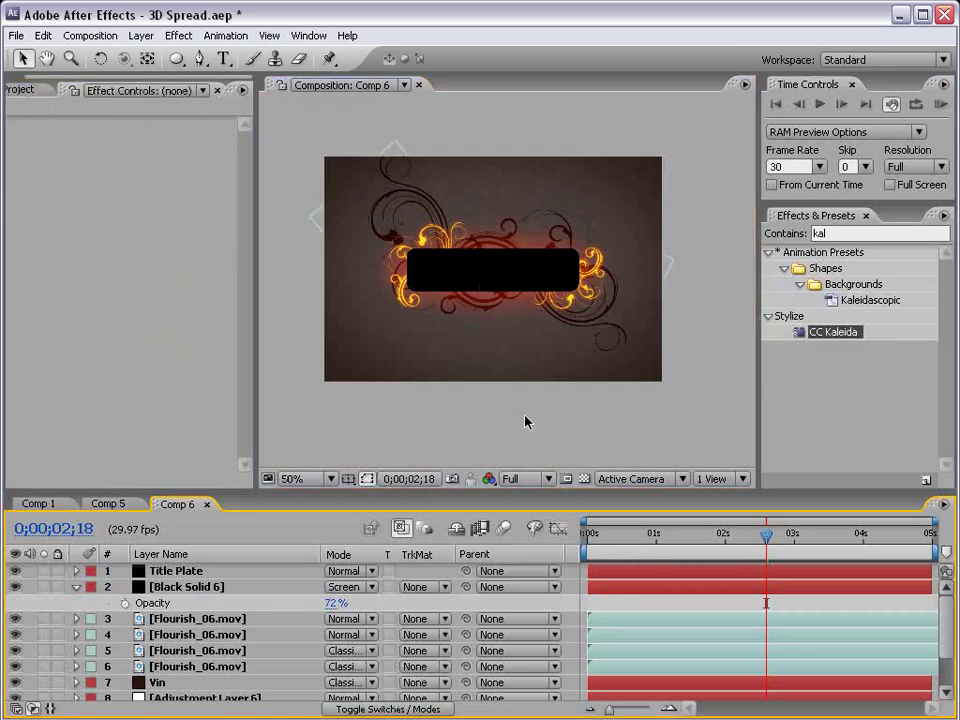
# - Apply a Fill effect to the Vin vignette layer
pyautogui.press('h')
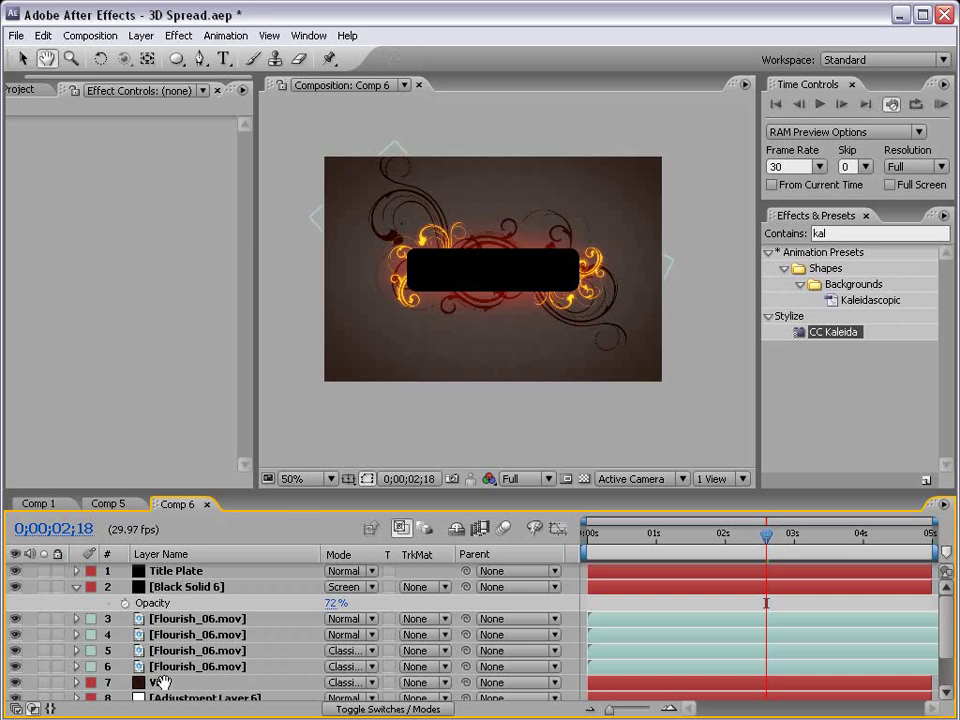
pyautogui.scroll(-2, 177, 645)
pyautogui.press('v')
pyautogui.click(158, 636)
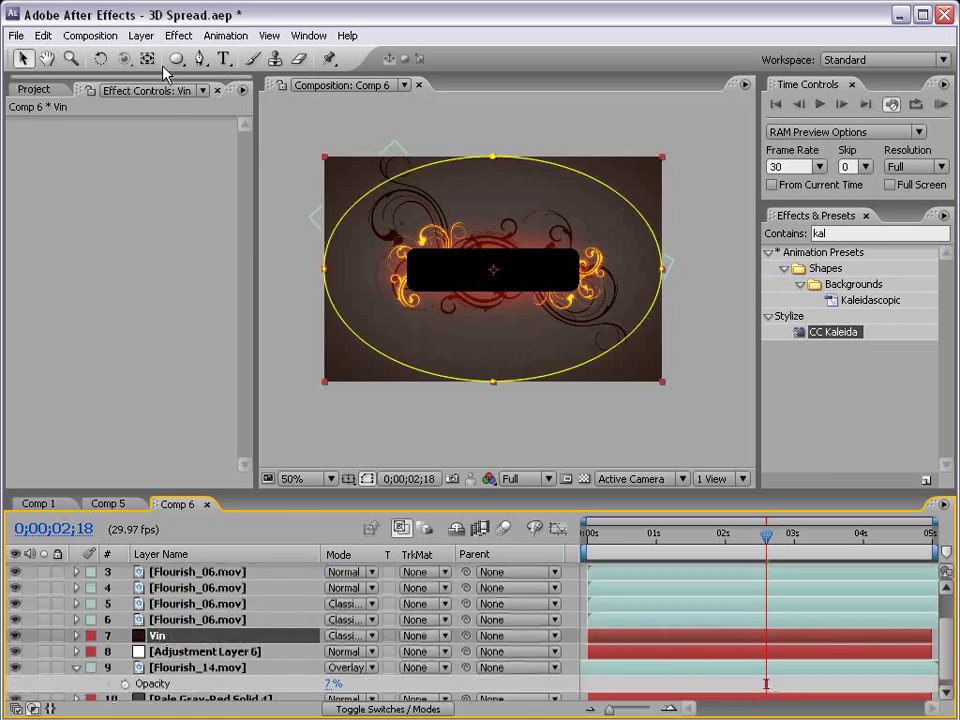
pyautogui.click(174, 37)
pyautogui.moveTo(290, 240)
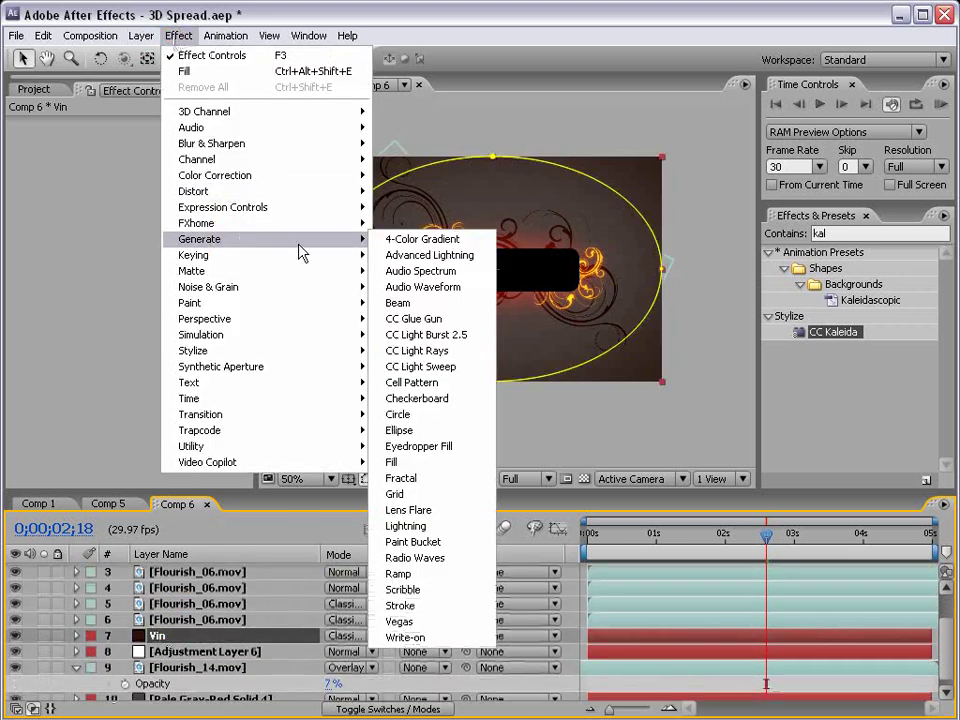
pyautogui.click(418, 463)
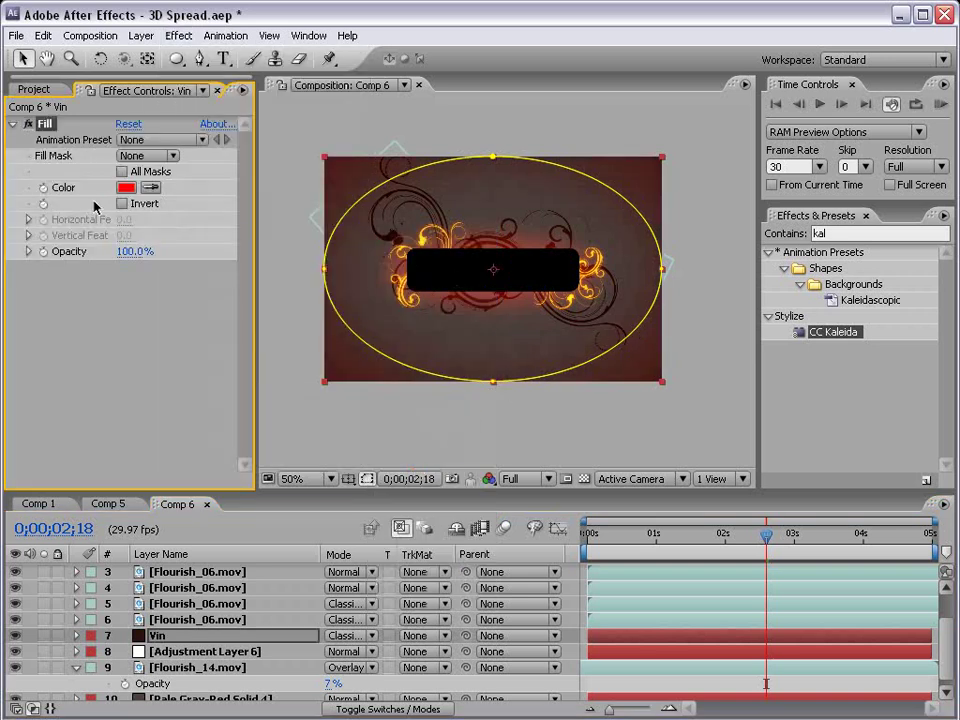
# - Set the Vin layer's fill colour to dark red 5D0B0B and reveal the layer's opacity
pyautogui.click(125, 187)
pyautogui.moveTo(476, 529)
pyautogui.mouseDown()
pyautogui.moveTo(461, 523)
pyautogui.moveTo(489, 491)
pyautogui.mouseUp()
pyautogui.moveTo(476, 551)
pyautogui.mouseDown()
pyautogui.moveTo(467, 559)
pyautogui.moveTo(483, 538)
pyautogui.mouseUp()
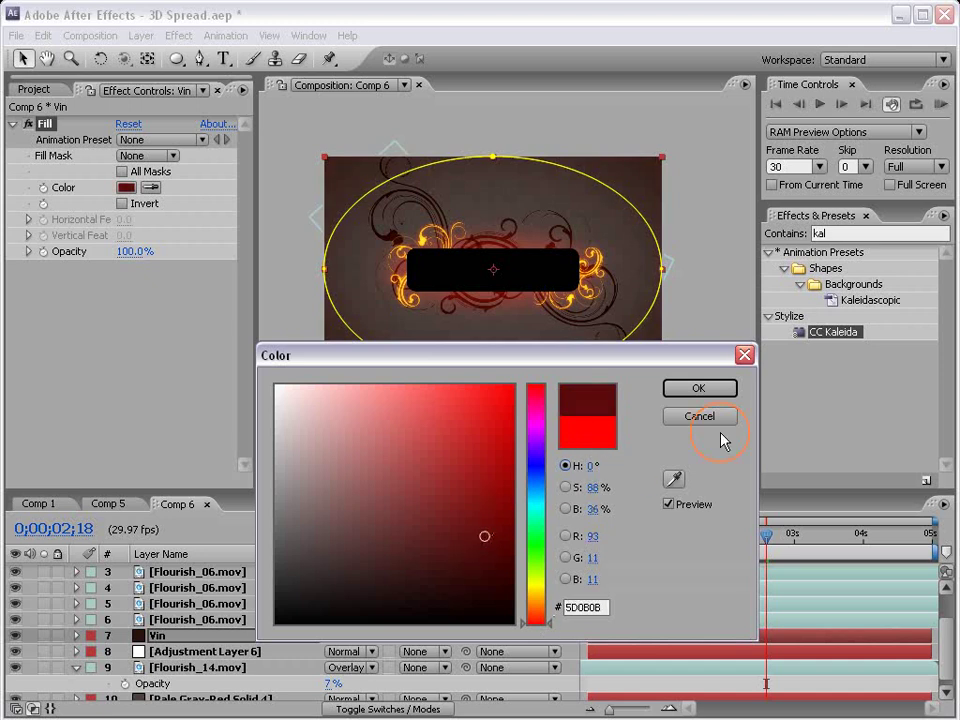
pyautogui.click(700, 388)
pyautogui.press('t')
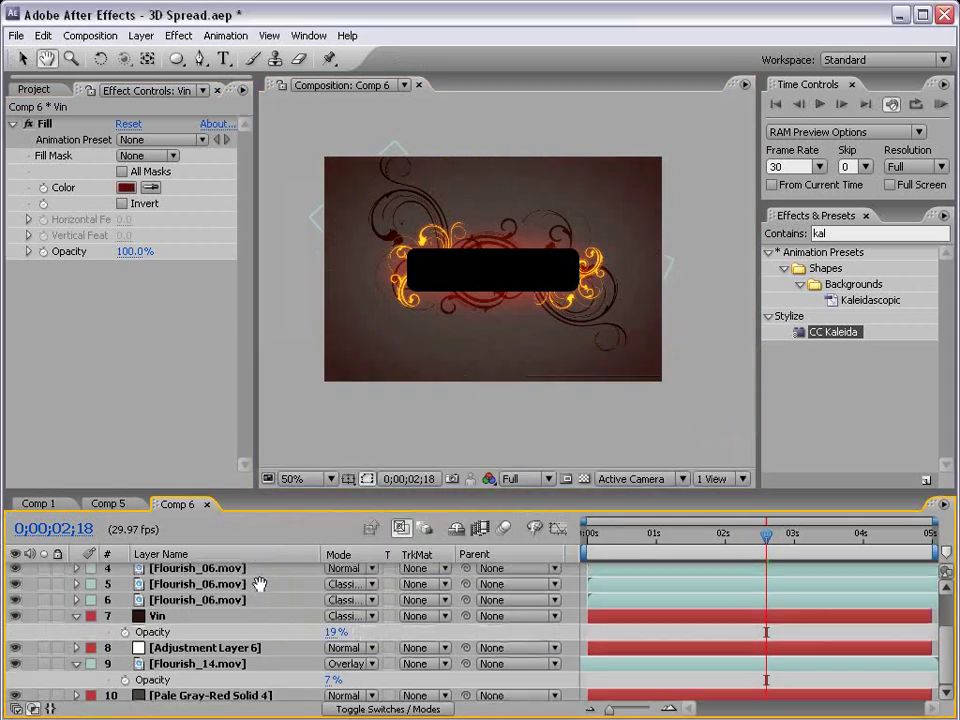
# - Apply a Ramp effect to the Title Plate layer
pyautogui.scroll(3, 197, 619)
pyautogui.click(178, 571)
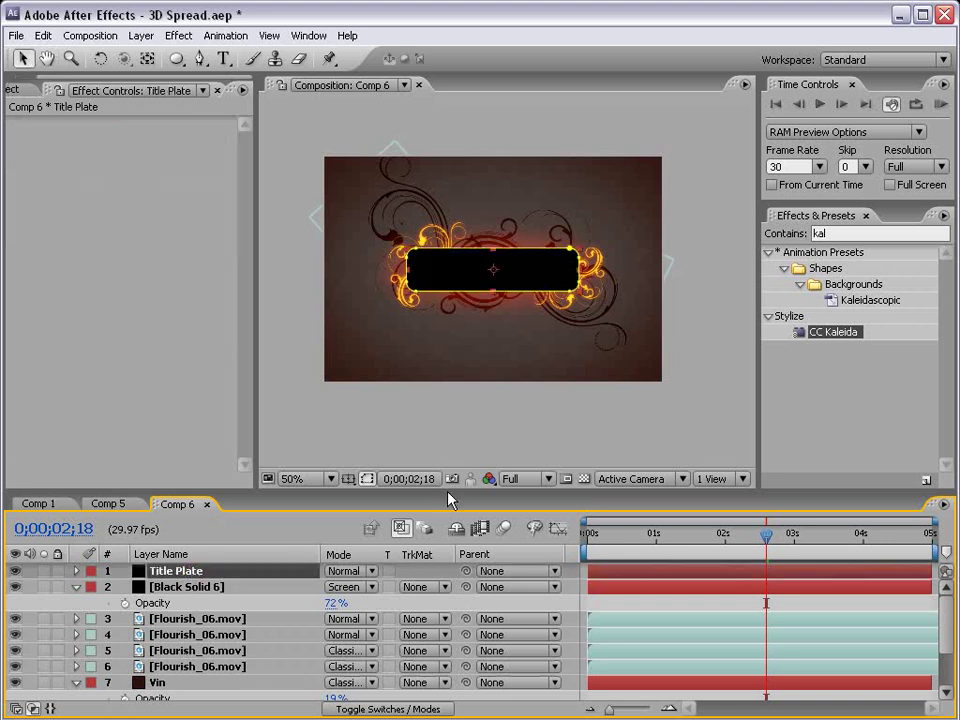
pyautogui.click(178, 35)
pyautogui.click(297, 252)
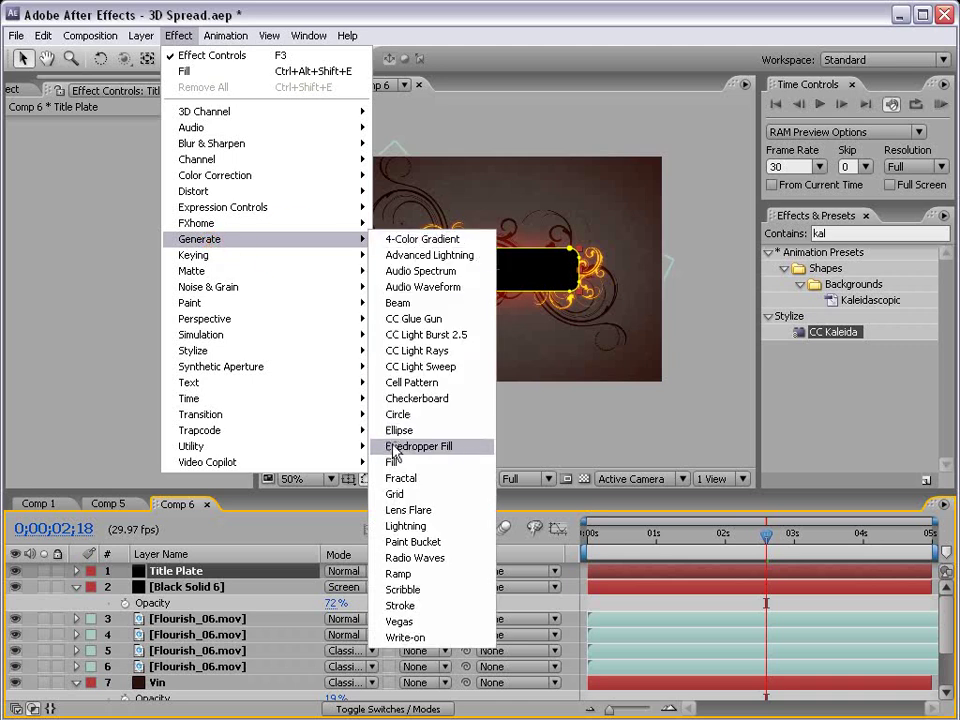
pyautogui.click(420, 574)
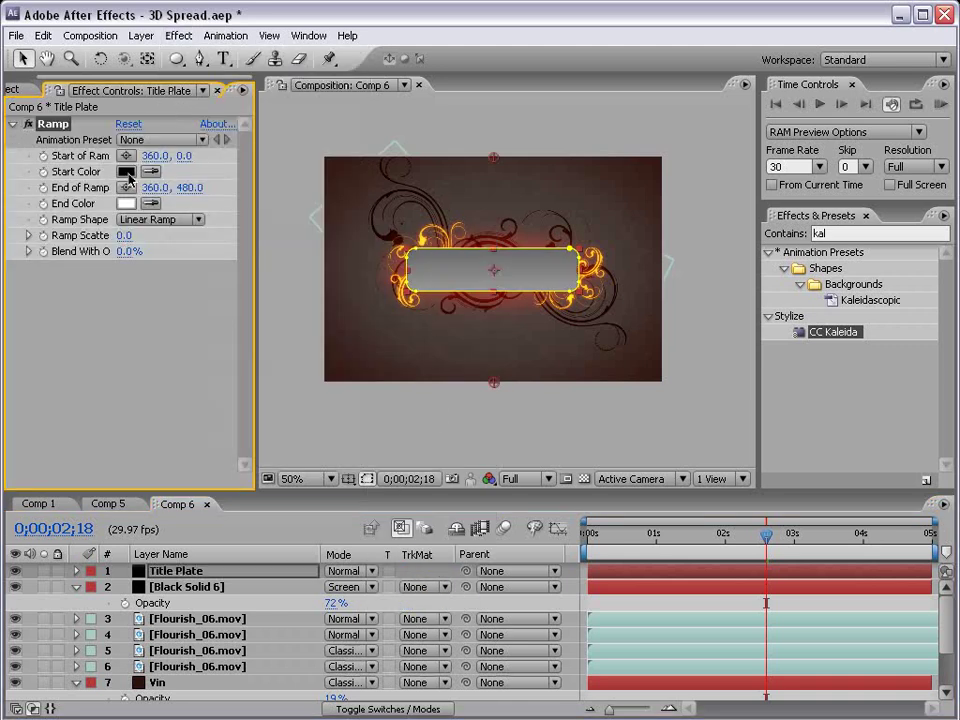
# - Sample the red glow as the title plate ramp's end colour, and set the ramp start to 360, 156 and end to 360, 402
pyautogui.click(150, 203)
pyautogui.click(477, 298)
pyautogui.moveTo(496, 381); pyautogui.dragTo(495, 347)
pyautogui.moveTo(495, 170); pyautogui.dragTo(492, 233)
pyautogui.click(621, 407)
pyautogui.press('`')
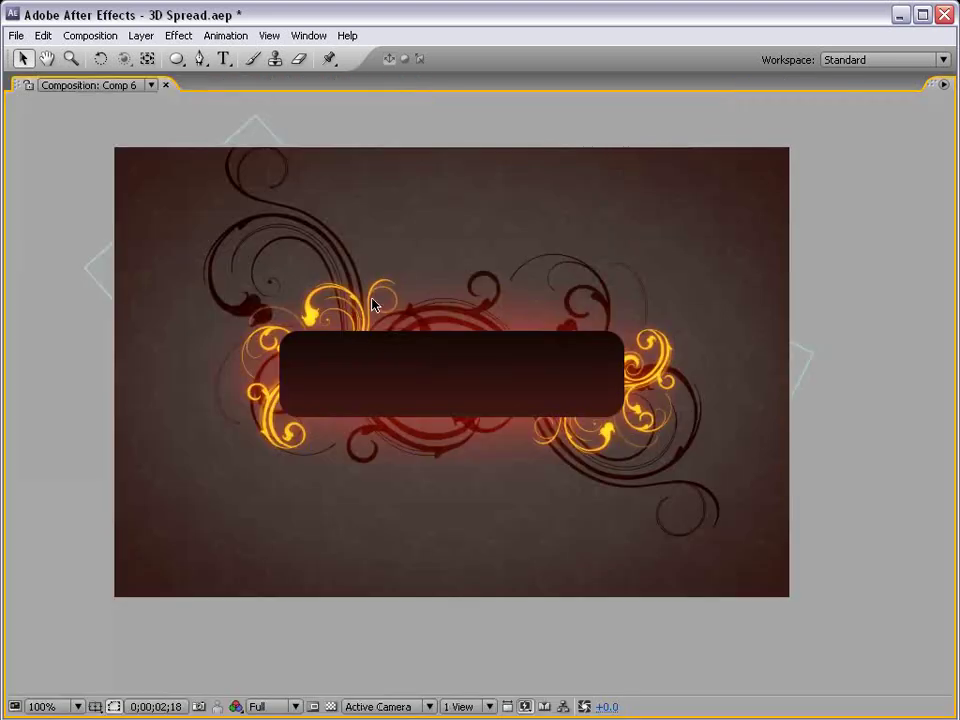
pyautogui.press('`')
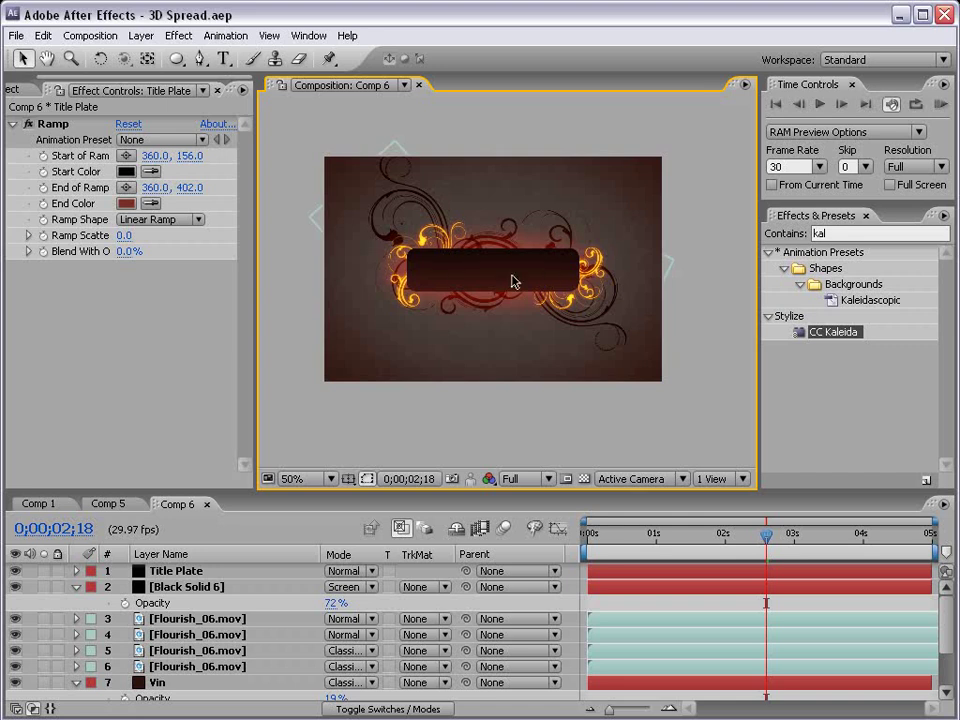
# - Create a new black 720 x 480 solid above the title plate
pyautogui.click(141, 35)
pyautogui.click(428, 72)
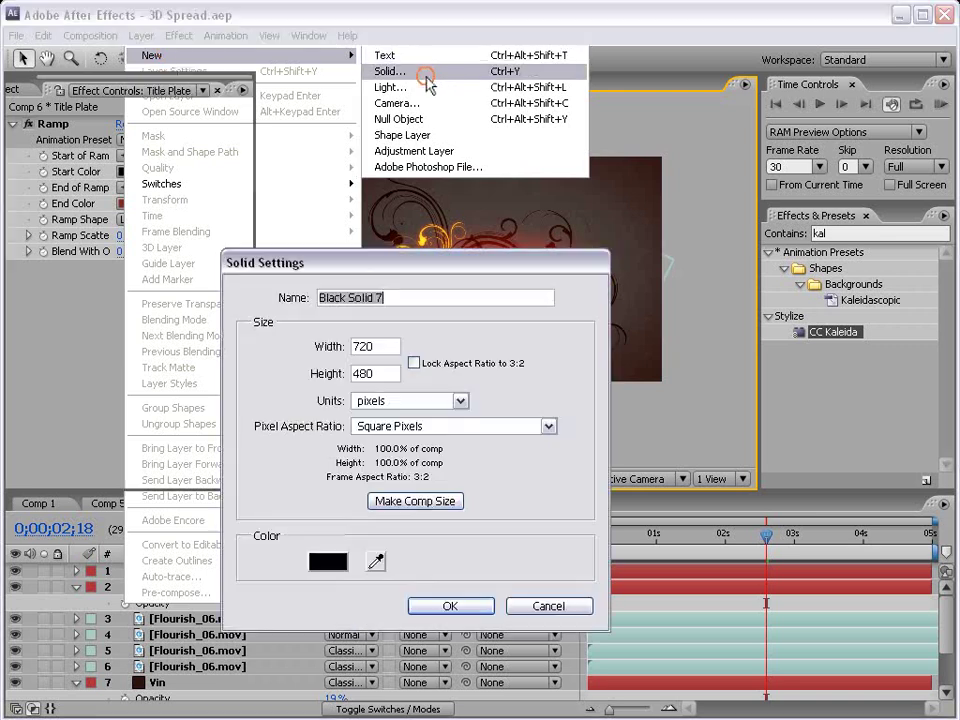
pyautogui.click(432, 544)
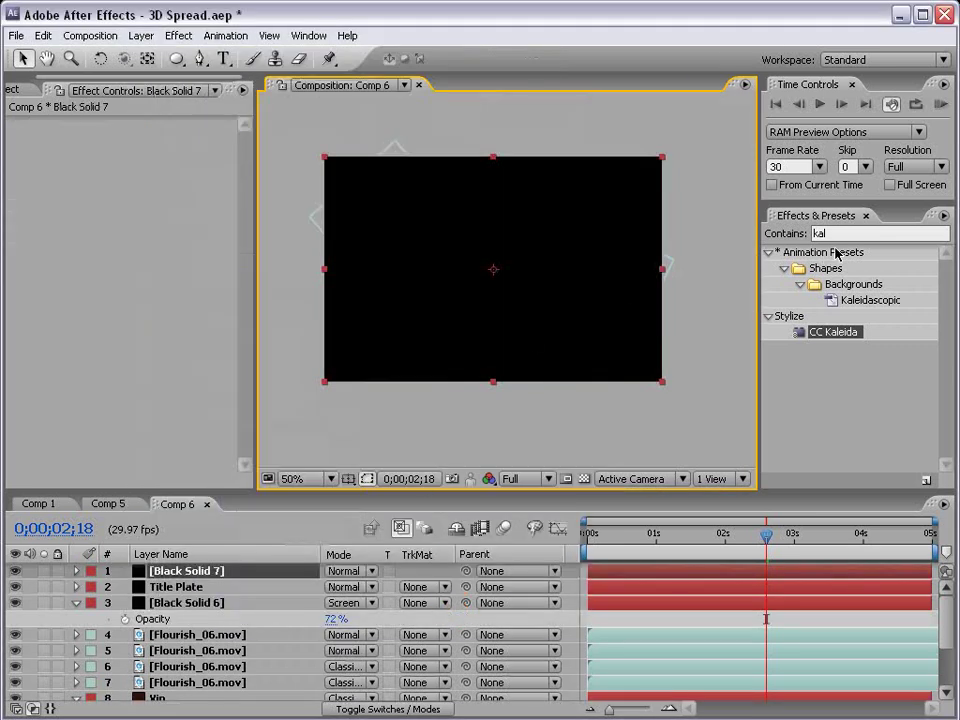
# - Apply CC Particle World to the new black solid and turn its grid off
pyautogui.hotkey('ctrl', '5')
pyautogui.write('part')
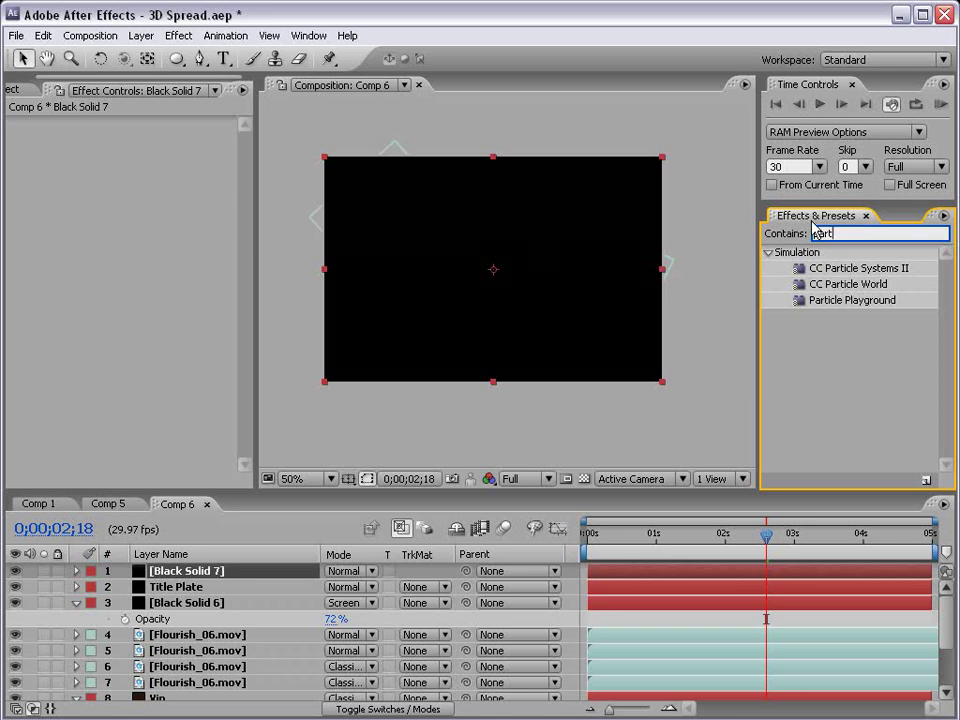
pyautogui.moveTo(848, 284); pyautogui.dragTo(465, 219)
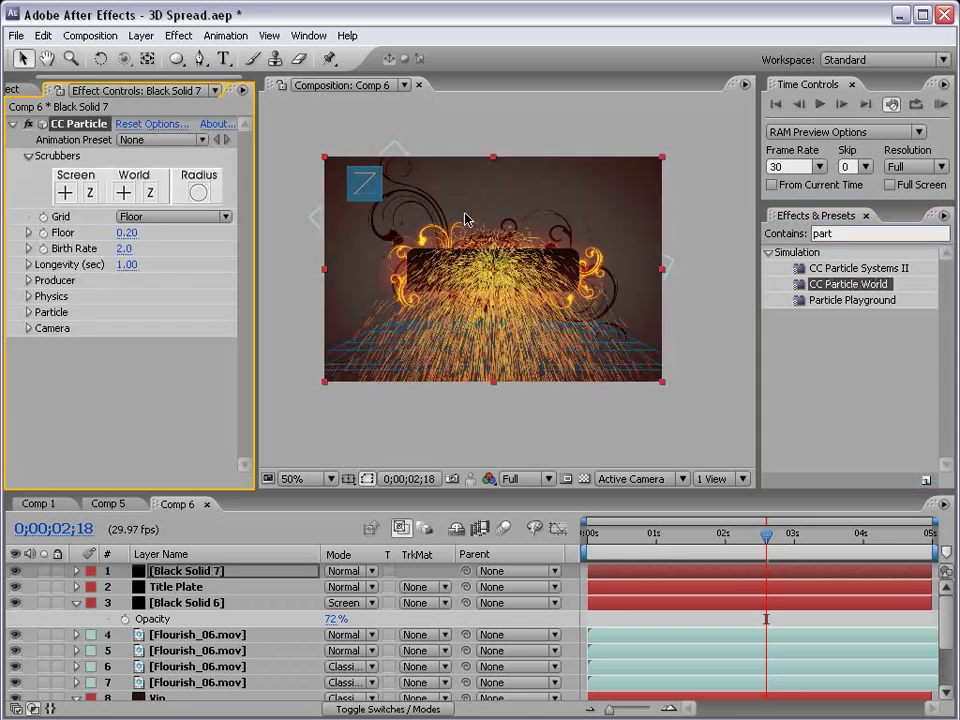
pyautogui.click(155, 217)
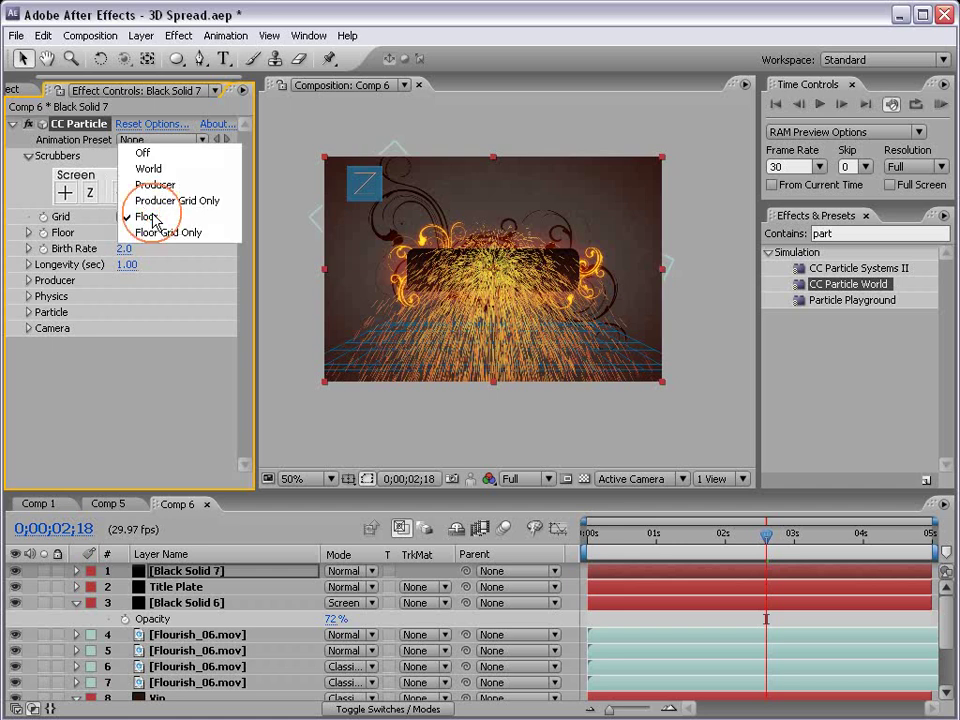
pyautogui.click(158, 155)
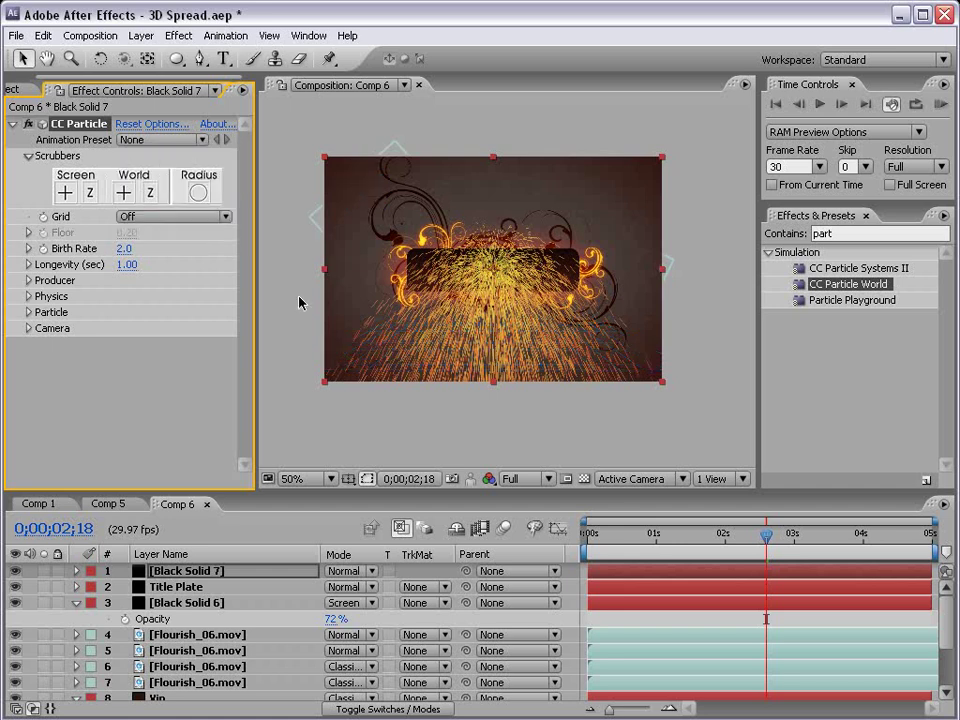
# - Recolour the particle solid with yellow sampled from the glowing flourish
pyautogui.click(141, 35)
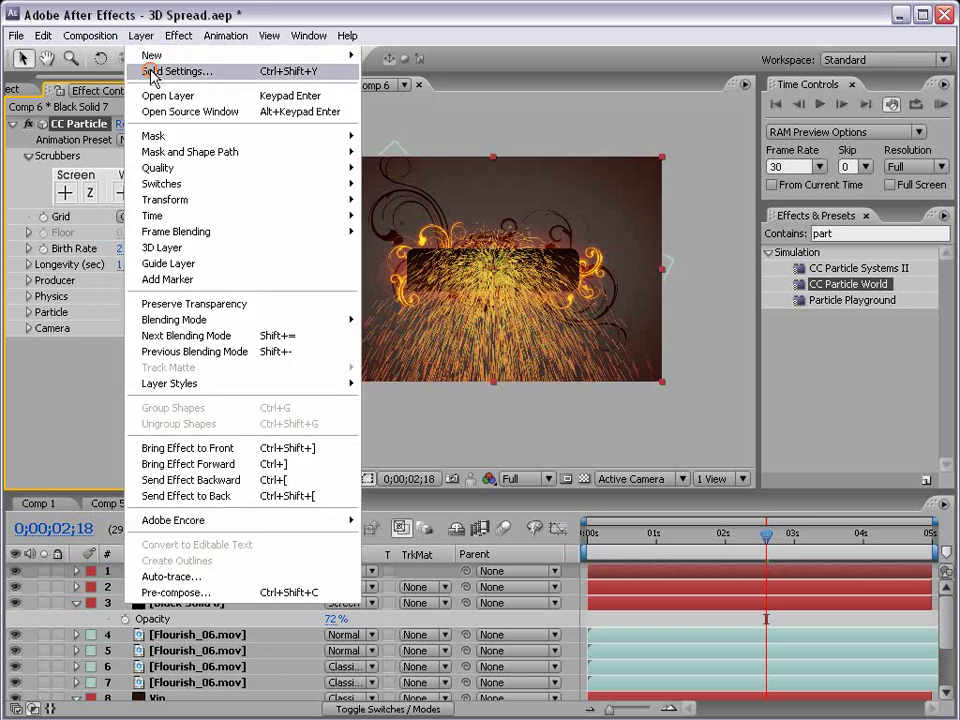
pyautogui.click(150, 70)
pyautogui.click(376, 561)
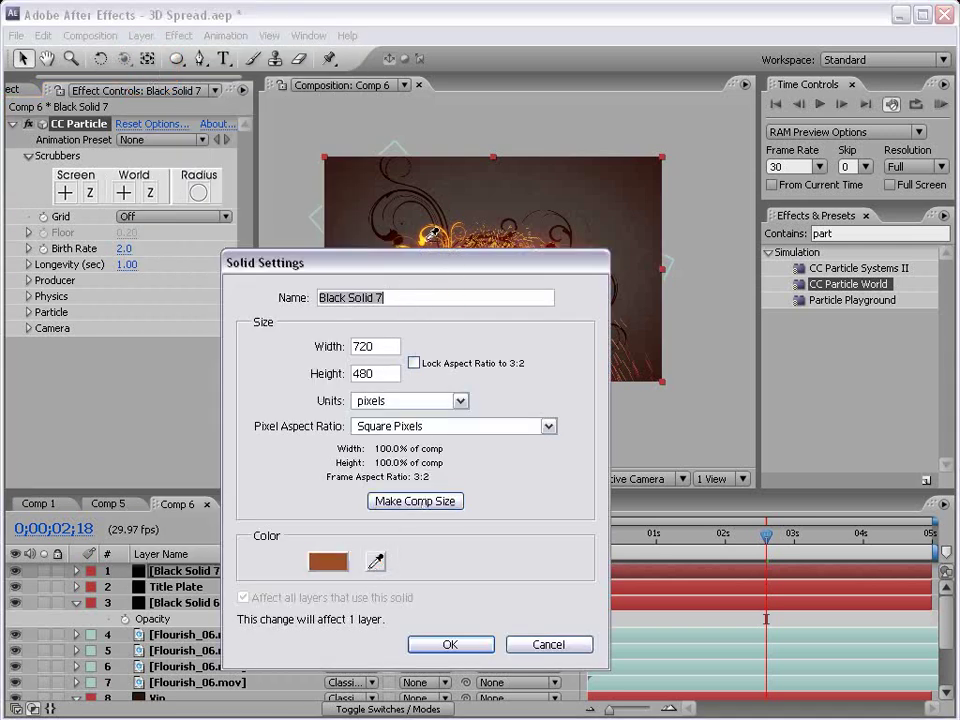
pyautogui.click(426, 236)
pyautogui.click(432, 644)
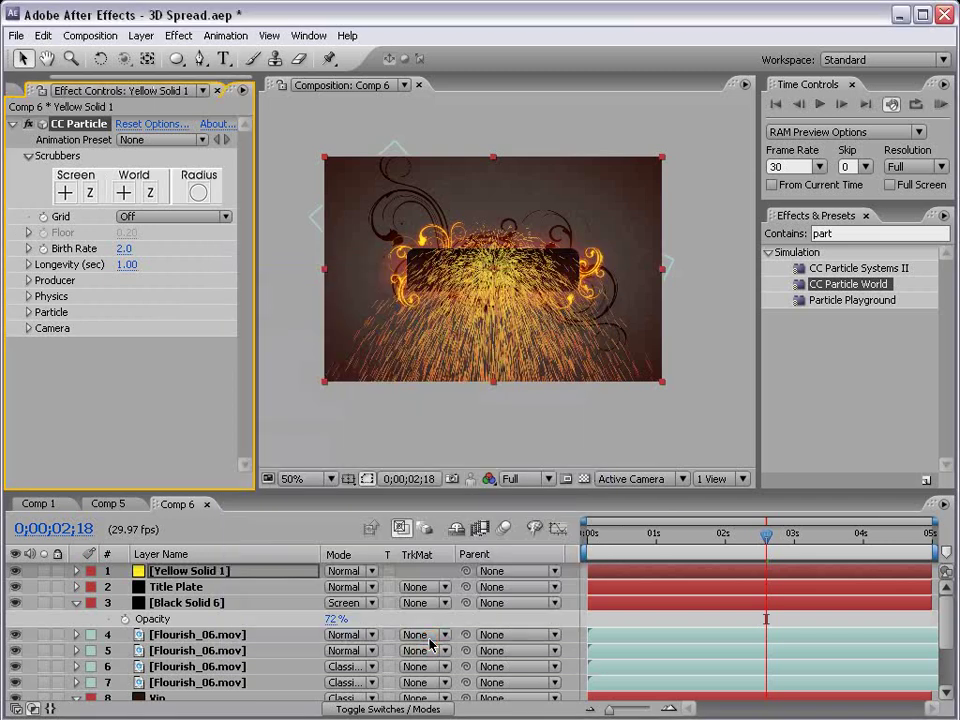
# - Set the gravity of the particle physics to 0.1
pyautogui.click(27, 299)
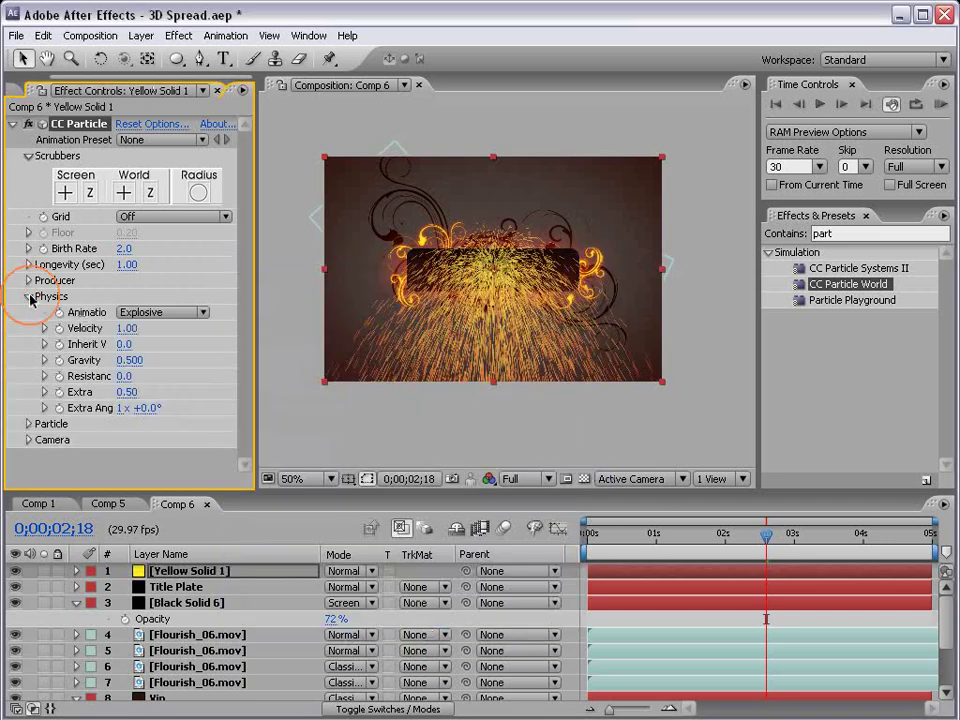
pyautogui.click(130, 362)
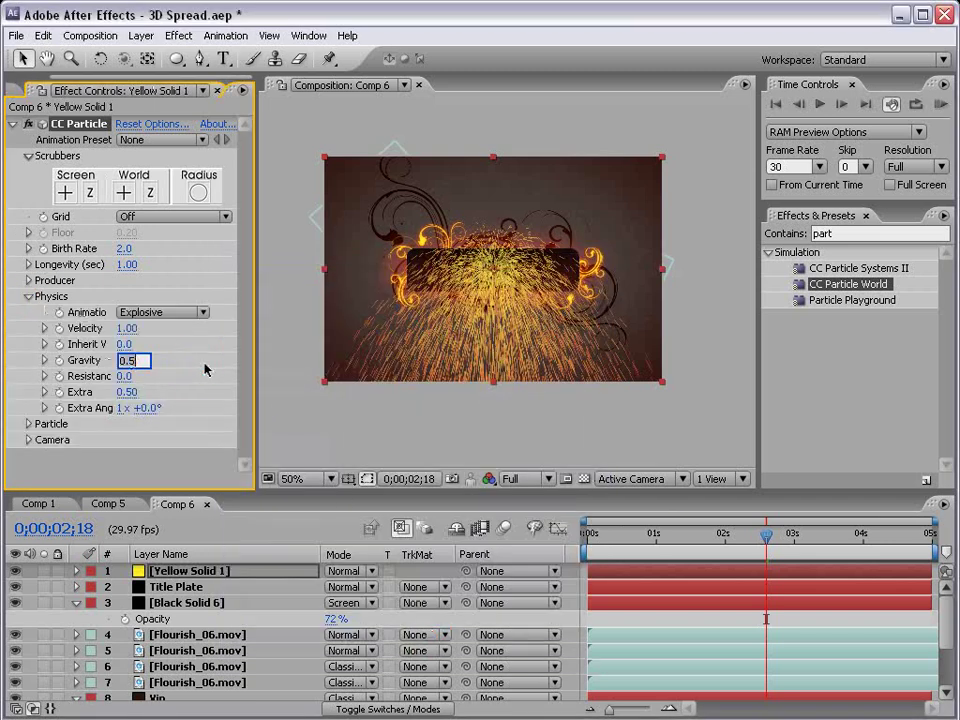
pyautogui.write('0.1')
pyautogui.press('Return')
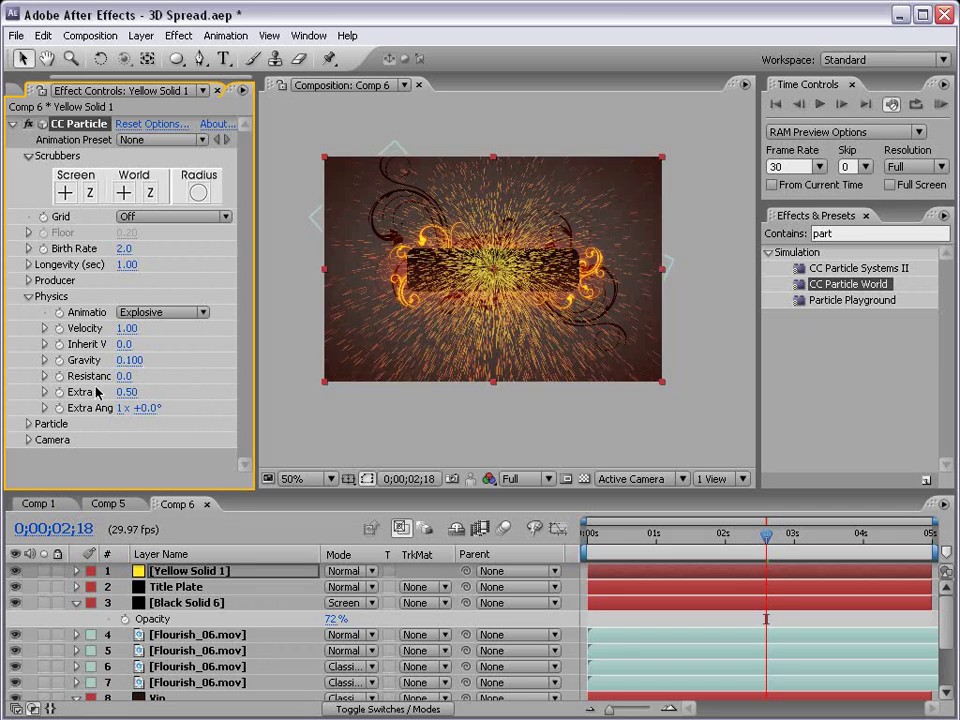
# - Change the particle type to Lens Convex, with birth size 0.077 and death size 0.090
pyautogui.click(27, 424)
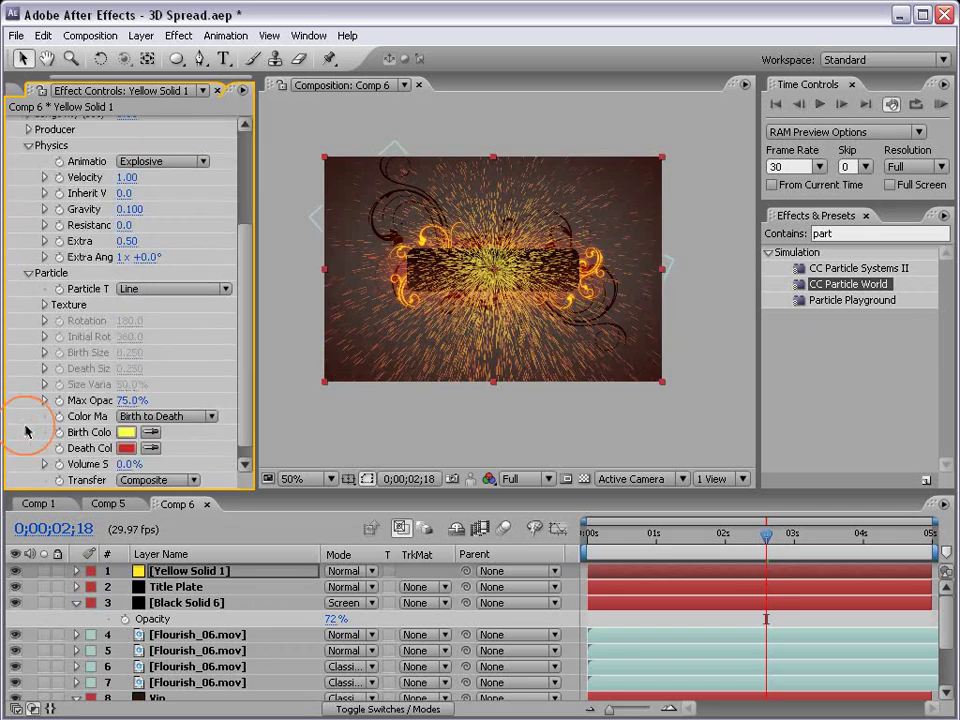
pyautogui.click(144, 292)
pyautogui.click(197, 546)
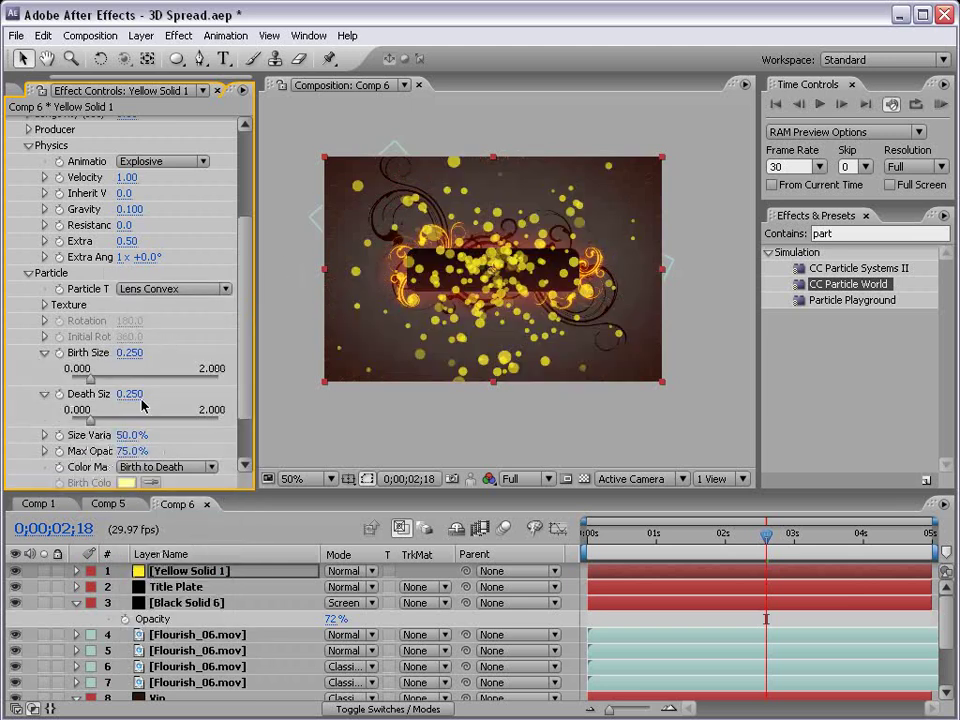
pyautogui.moveTo(93, 378); pyautogui.dragTo(79, 376)
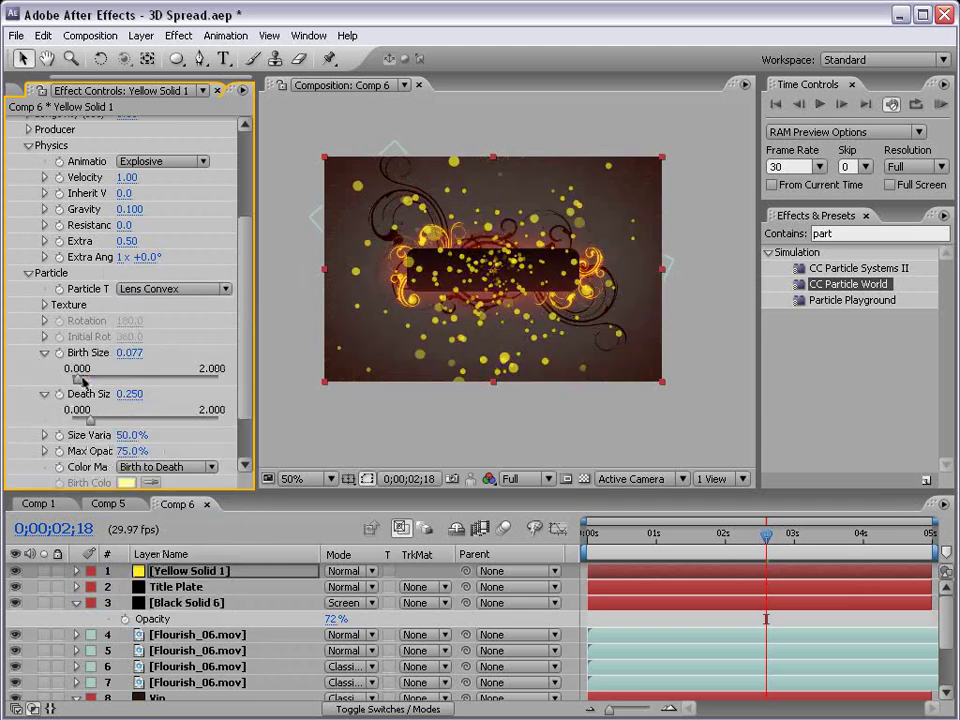
pyautogui.moveTo(89, 421); pyautogui.dragTo(80, 424)
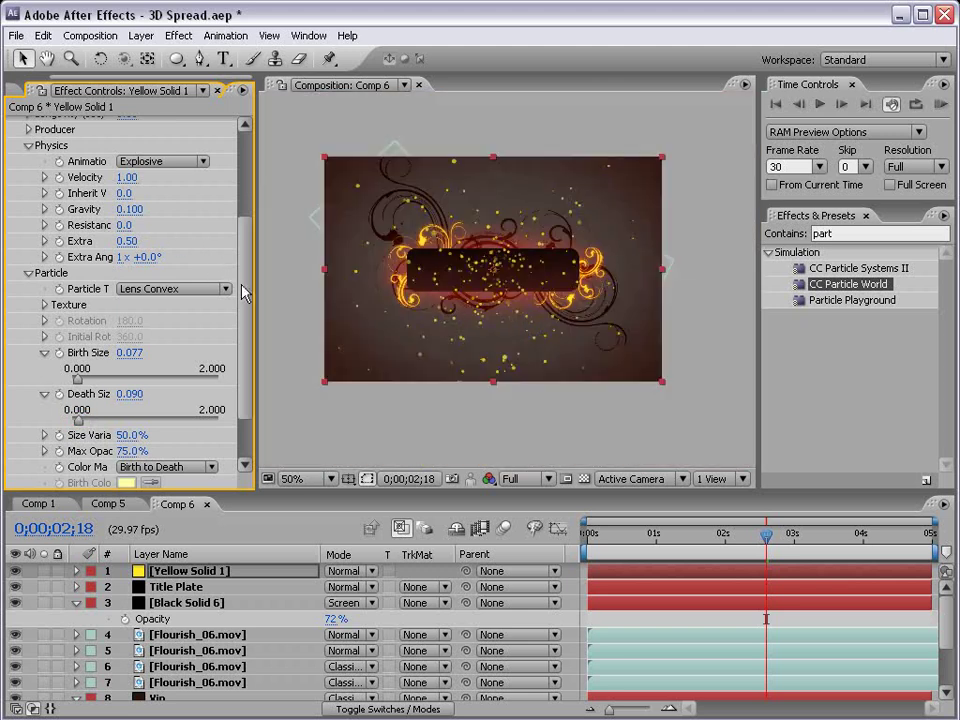
# - Lower the particle birth rate to 0.9 and the velocity to 0.13
pyautogui.moveTo(243, 290); pyautogui.dragTo(255, 204)
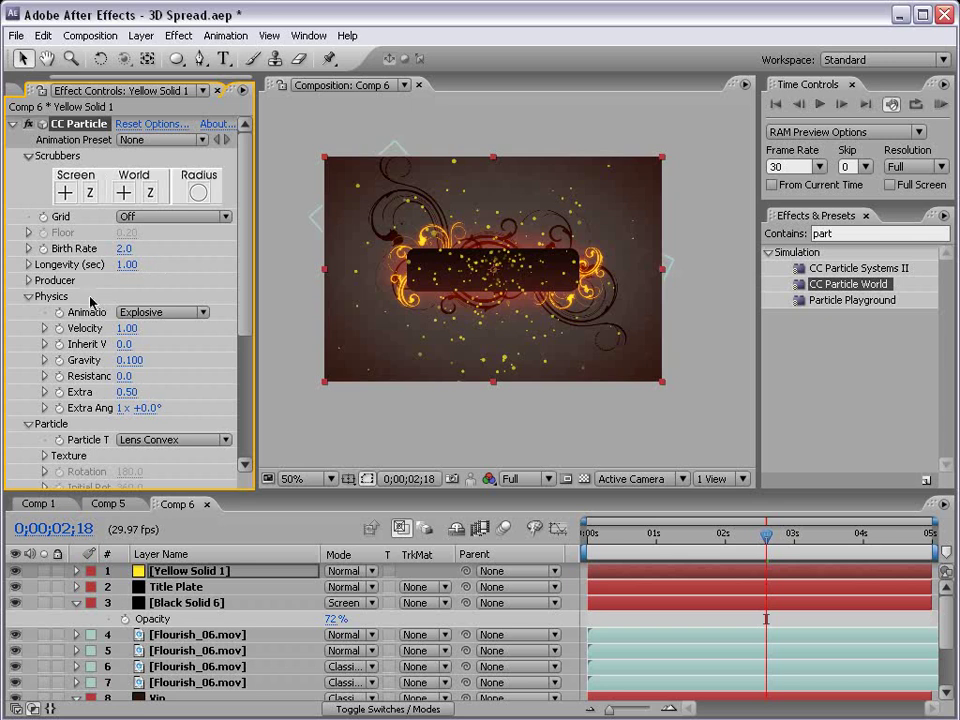
pyautogui.moveTo(127, 250); pyautogui.dragTo(120, 248)
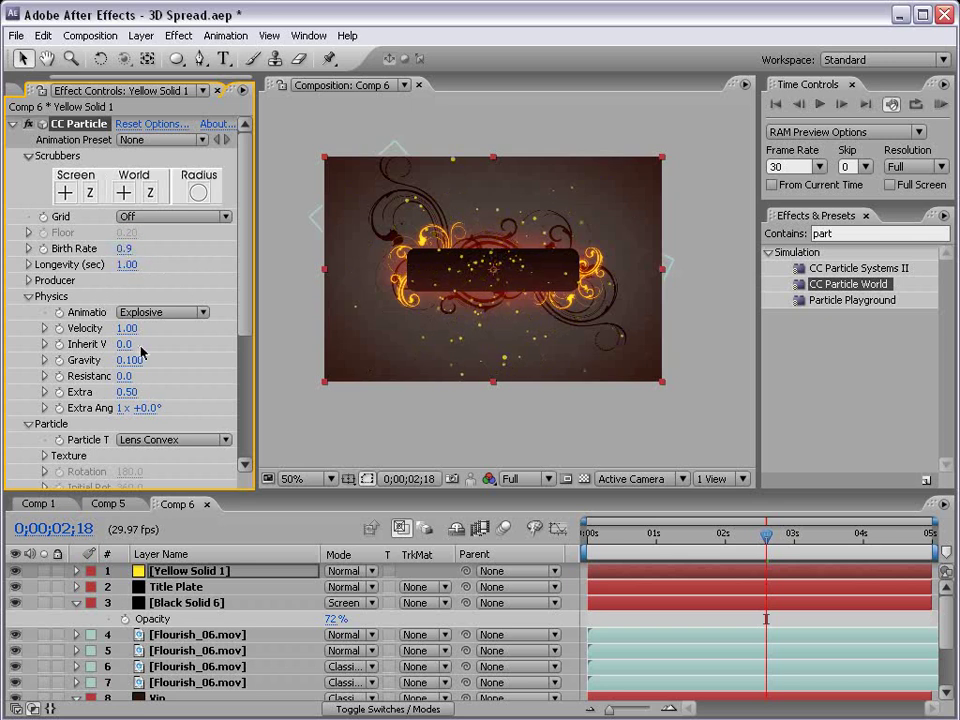
pyautogui.moveTo(127, 328); pyautogui.dragTo(47, 328)
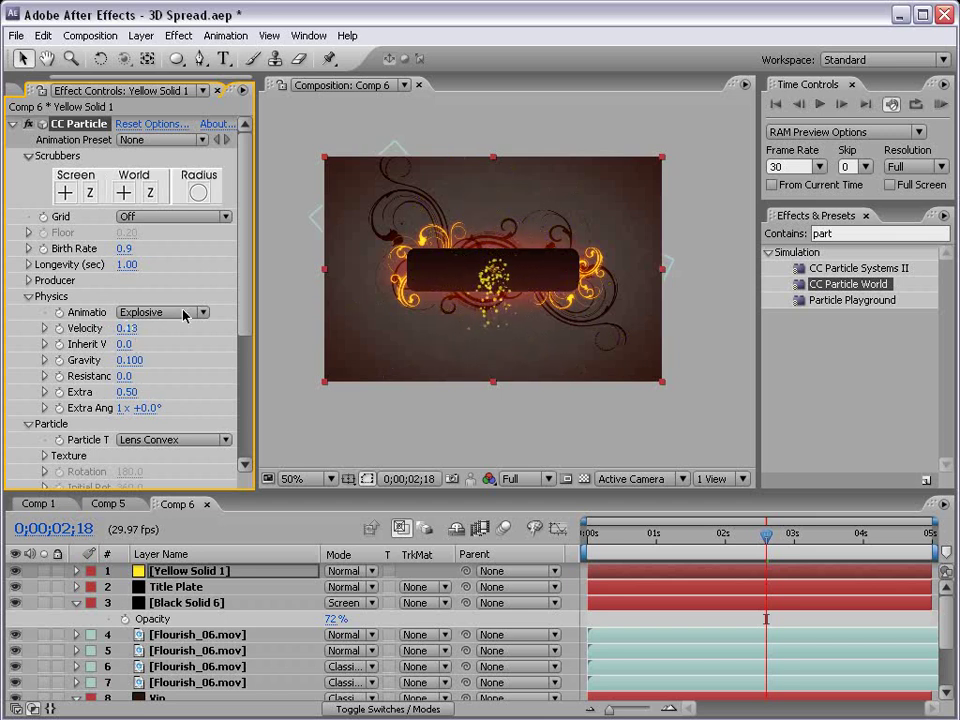
# - Reduce the particle gravity to 0.03 and move the current time to 0;00;03;14
pyautogui.moveTo(675, 519); pyautogui.dragTo(764, 520)
pyautogui.click(129, 360)
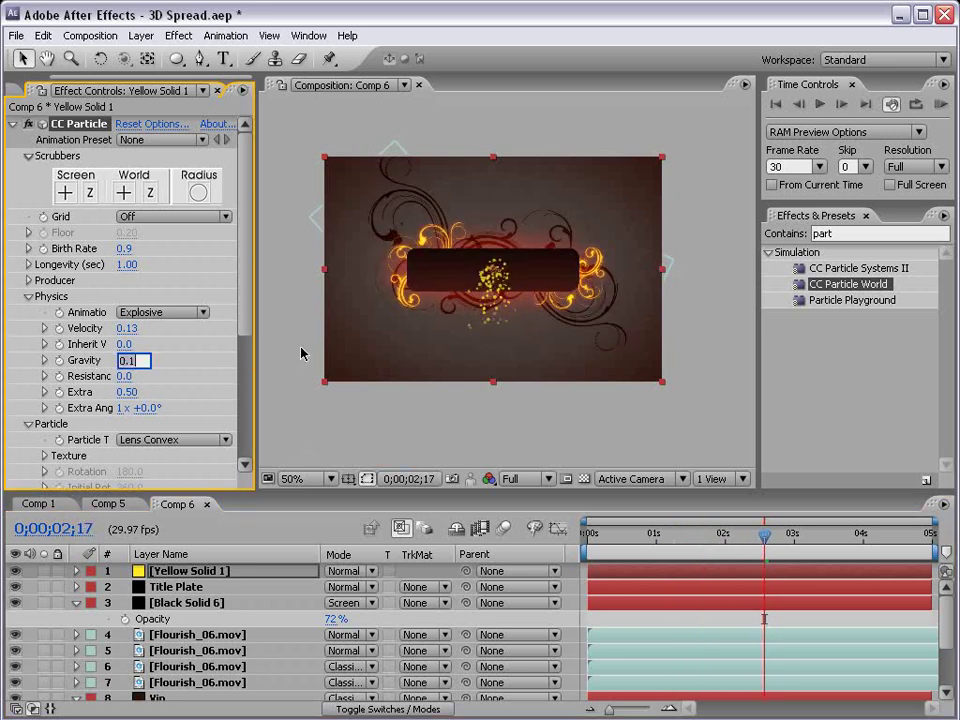
pyautogui.press('Return')
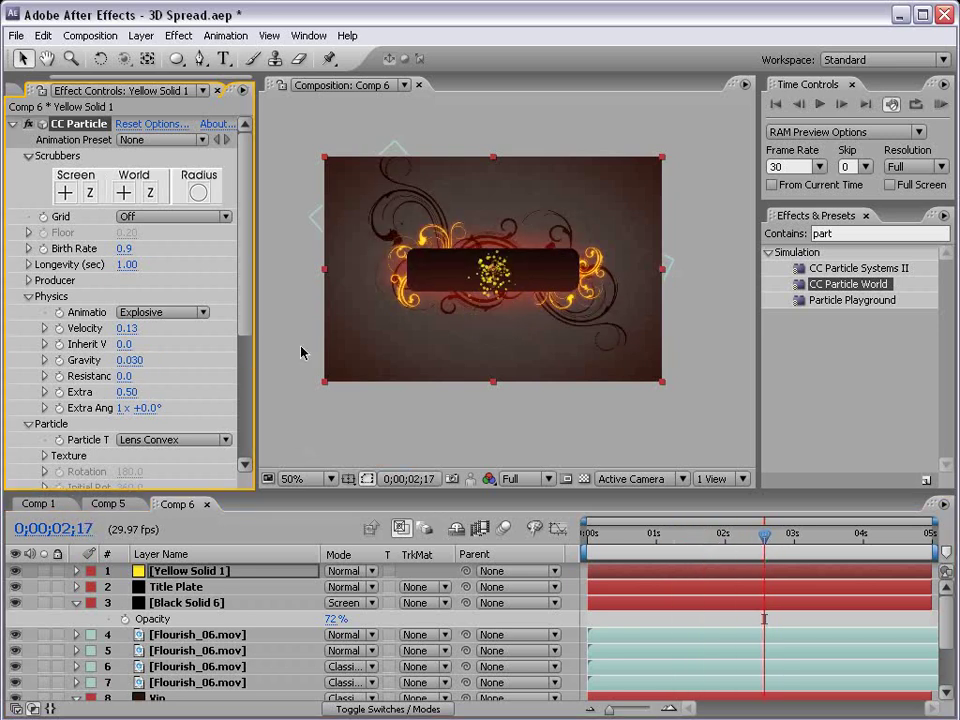
pyautogui.moveTo(775, 540); pyautogui.dragTo(836, 538)
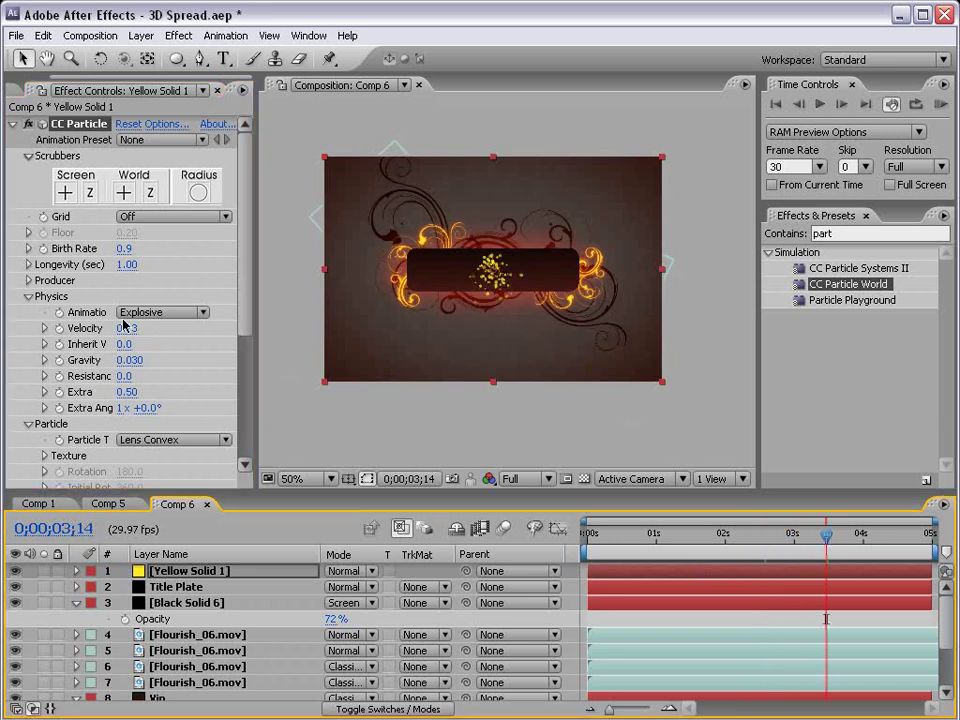
# - Spread the particle producer to Radius X 0.4 and Radius Y 0.1, and preview the composition enlarged
pyautogui.click(29, 296)
pyautogui.click(28, 312)
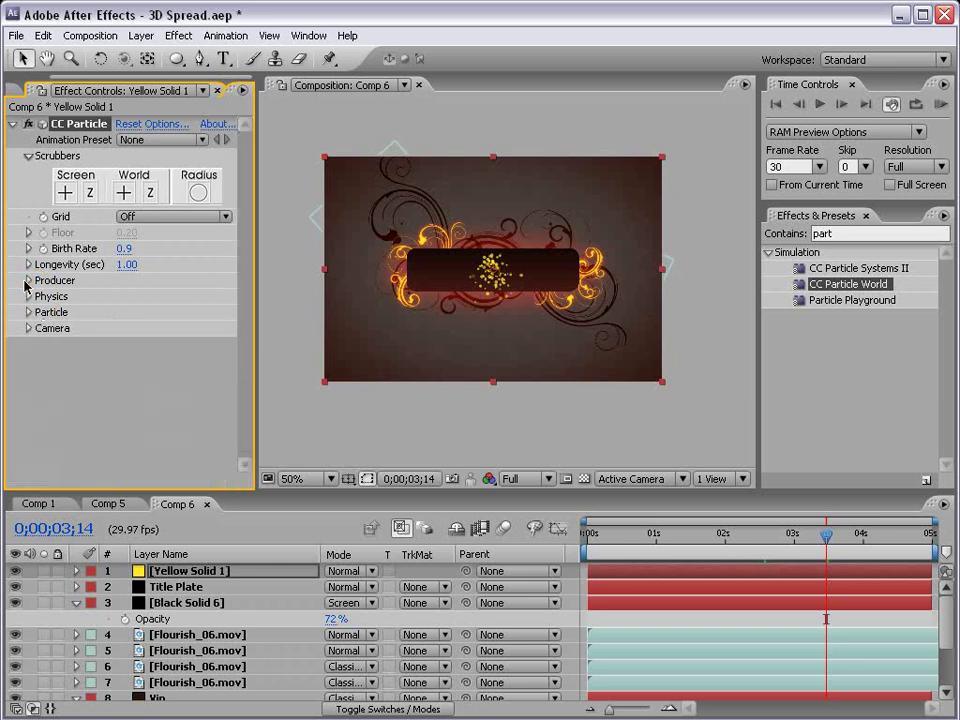
pyautogui.click(28, 280)
pyautogui.moveTo(124, 344)
pyautogui.mouseDown()
pyautogui.moveTo(153, 336)
pyautogui.moveTo(129, 360)
pyautogui.mouseUp()
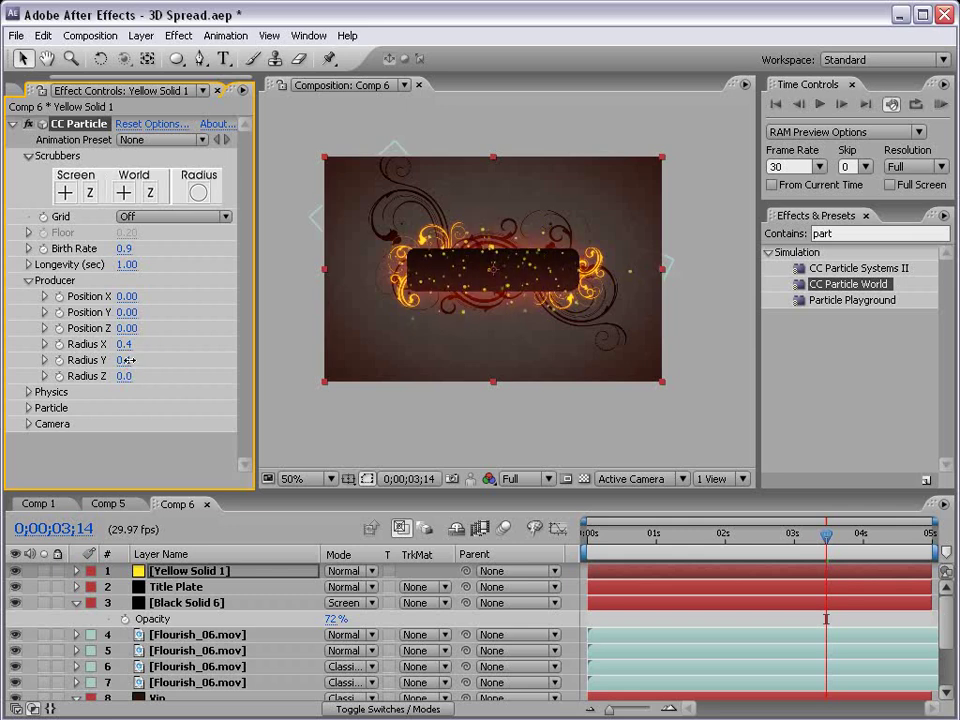
pyautogui.scroll(2, 482, 315)
pyautogui.press('`')
pyautogui.press('`')
# - Apply a Glow effect to the yellow particle layer and place the layer directly below Title Plate
pyautogui.click(178, 35)
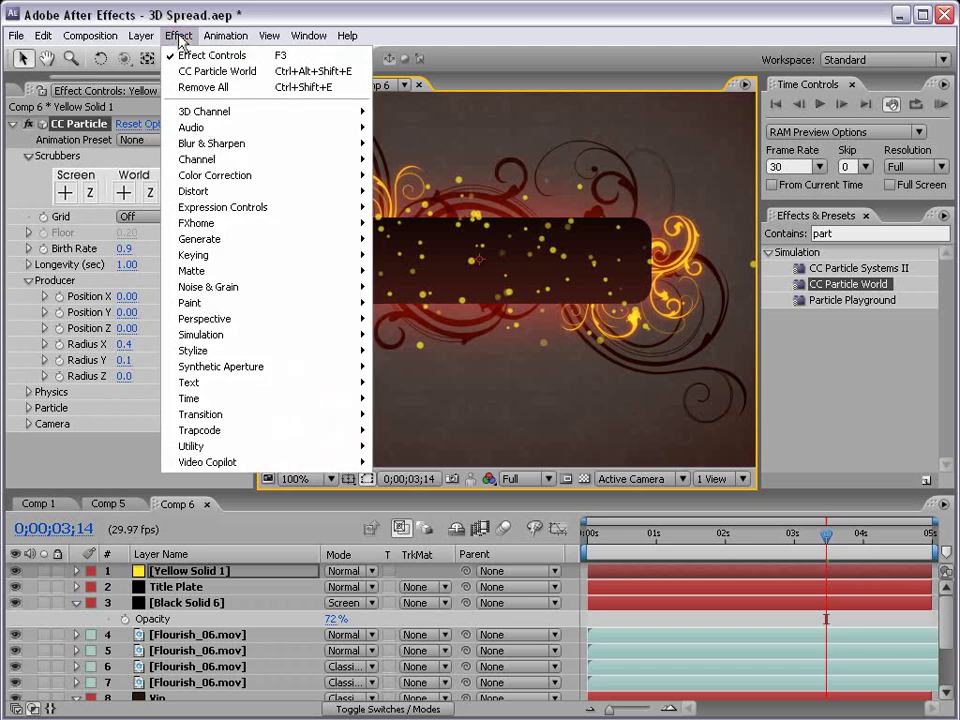
pyautogui.moveTo(245, 350)
pyautogui.click(452, 526)
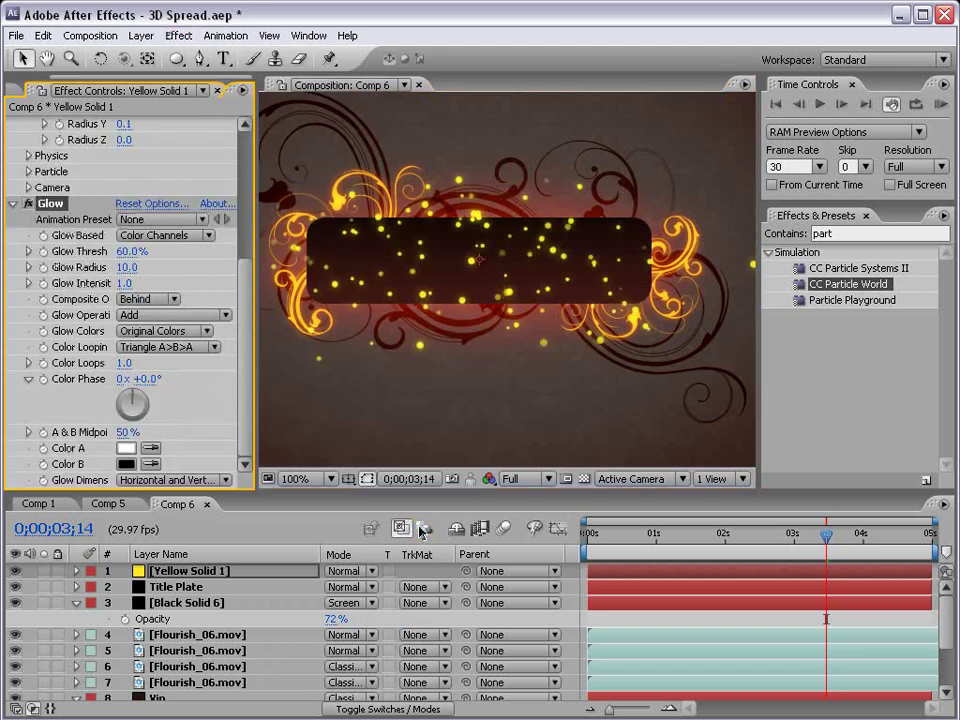
pyautogui.moveTo(180, 571)
pyautogui.mouseDown()
pyautogui.moveTo(186, 606)
pyautogui.moveTo(176, 596)
pyautogui.mouseUp()
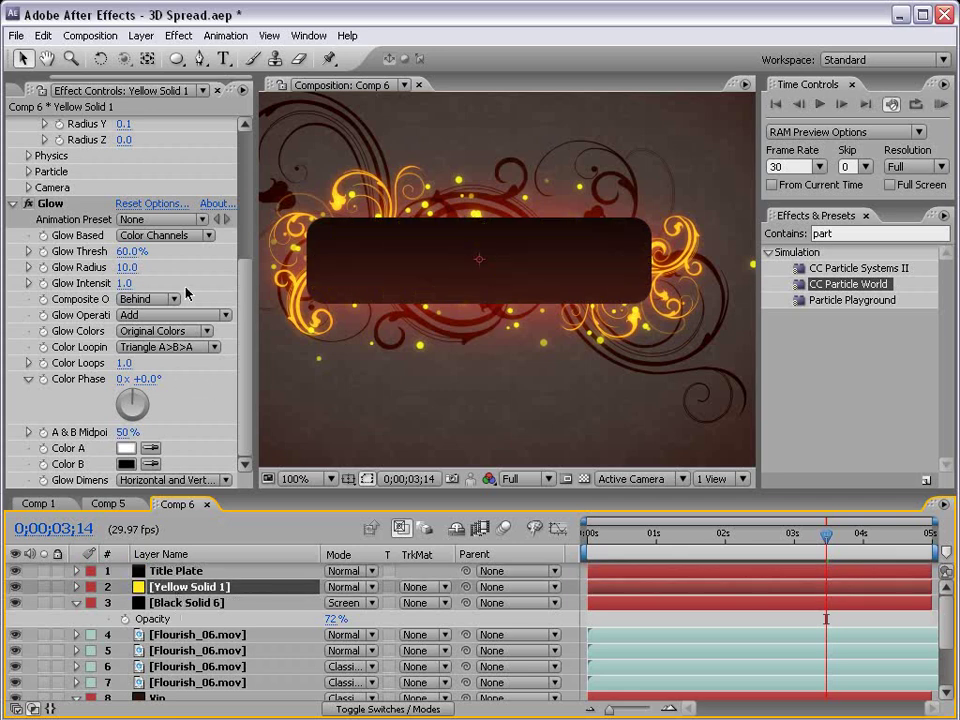
# - Change the particle solid's colour to pale yellow FFF8BA and preview the result enlarged
pyautogui.click(141, 35)
pyautogui.click(150, 70)
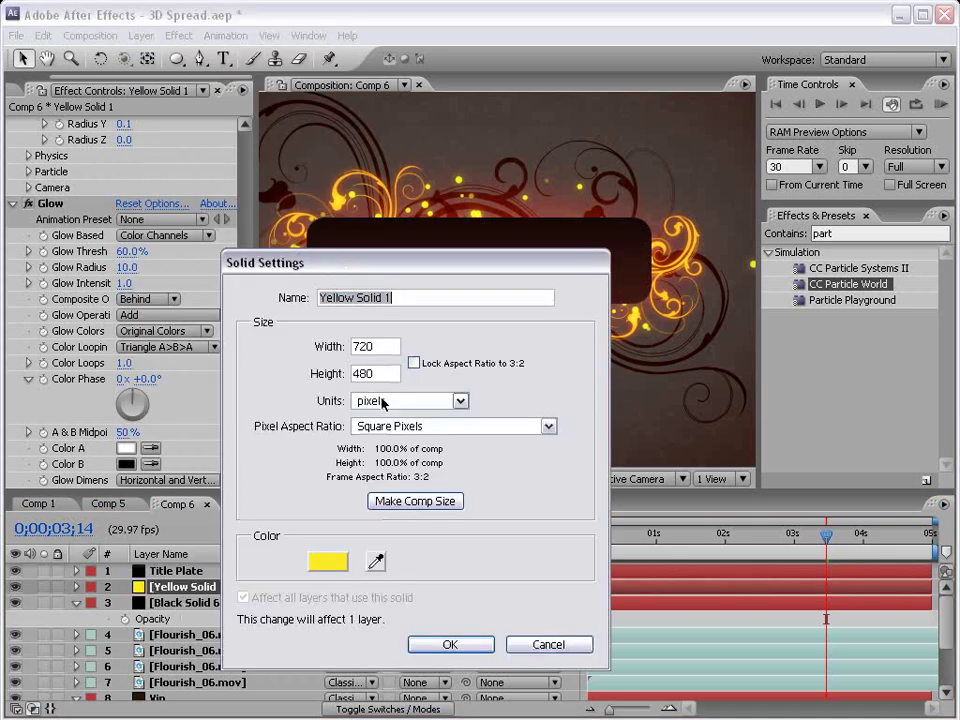
pyautogui.click(328, 561)
pyautogui.click(339, 384)
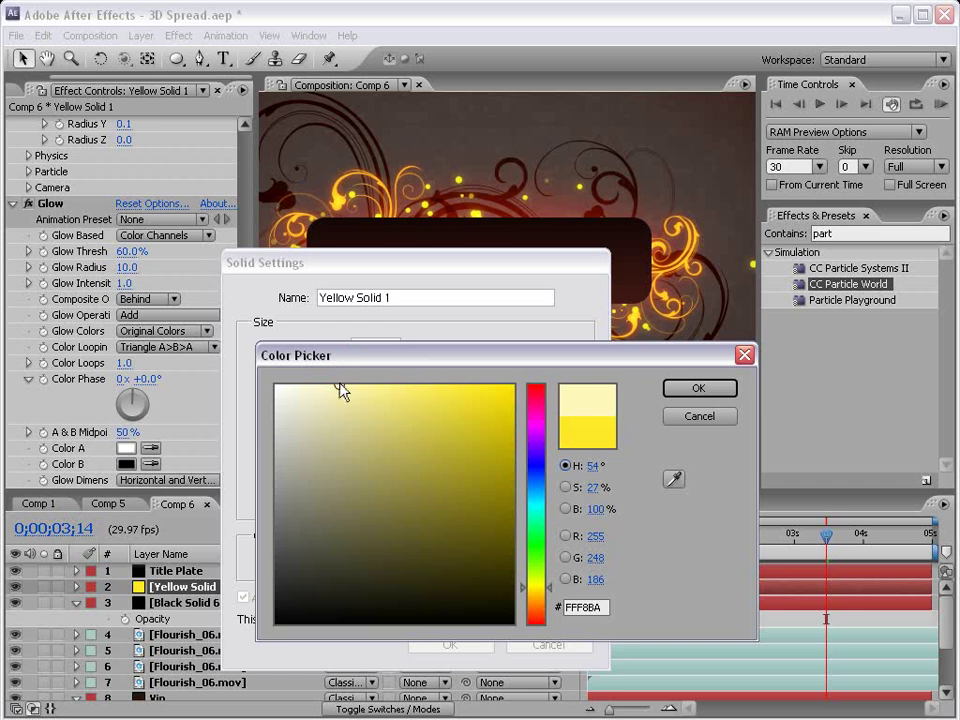
pyautogui.click(699, 388)
pyautogui.click(450, 644)
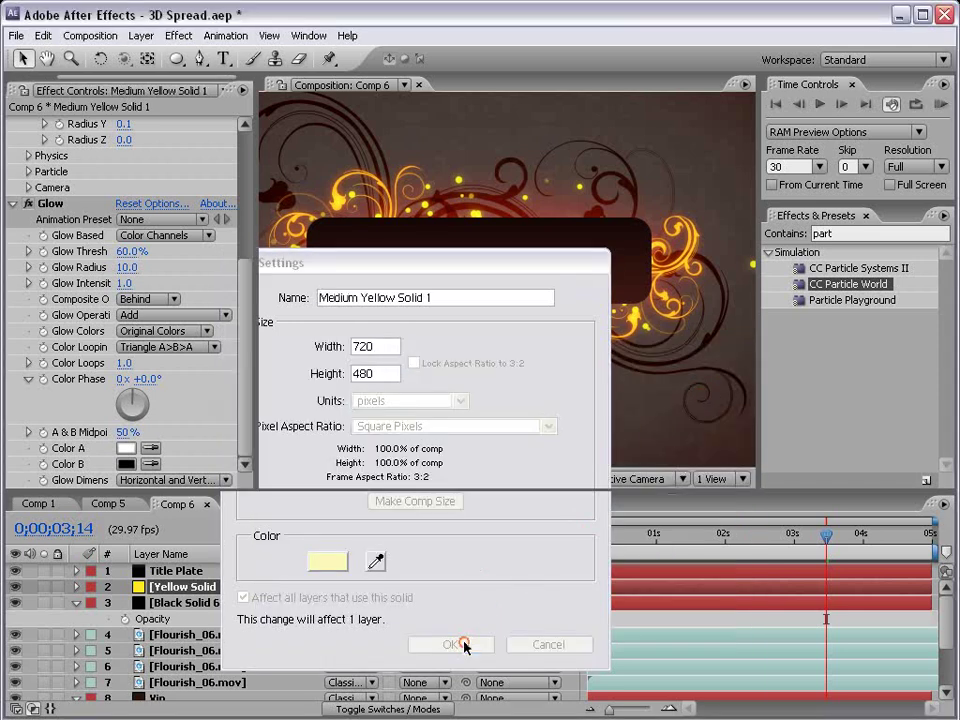
pyautogui.press('`')
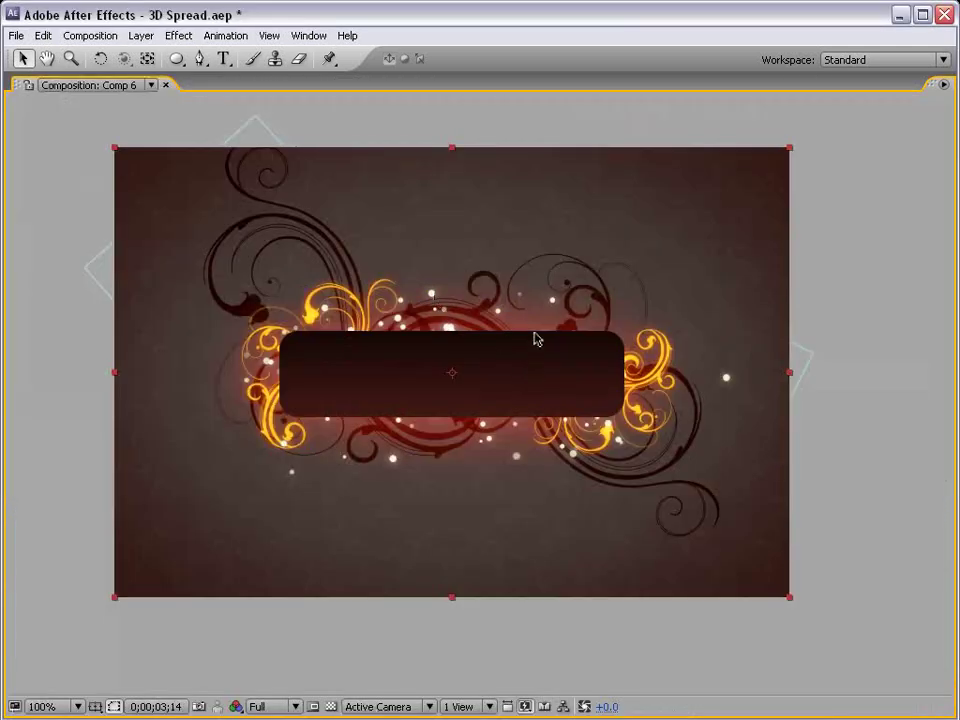
pyautogui.press('`')
# - Reduce the particle Birth Size to 0.007 on the yellow particle layer and save the project
pyautogui.scroll(8, 236, 261)
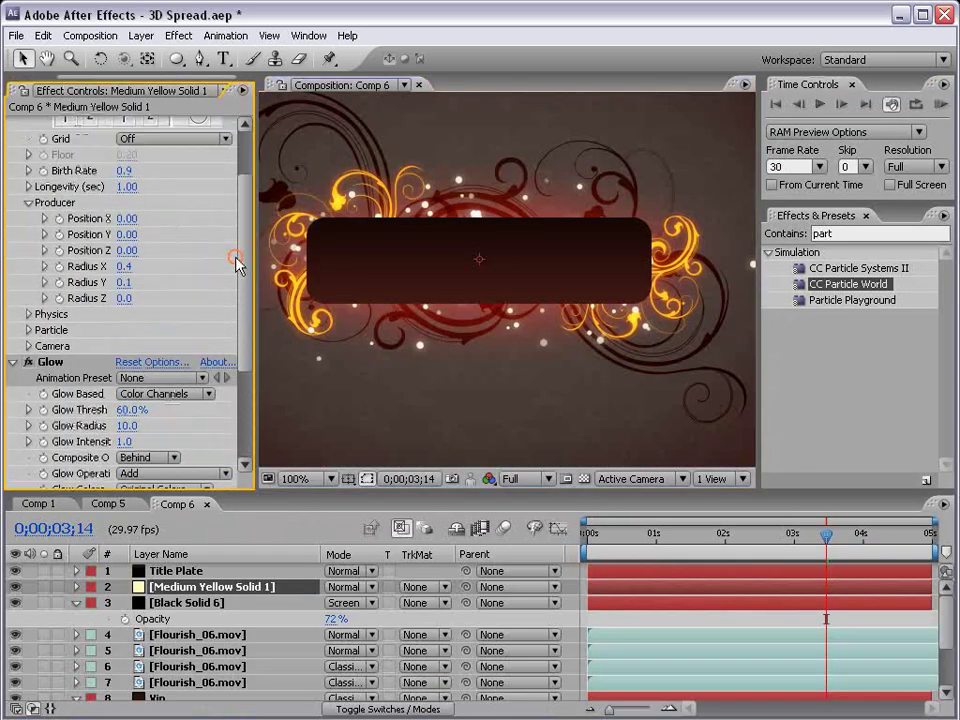
pyautogui.click(28, 257)
pyautogui.click(28, 273)
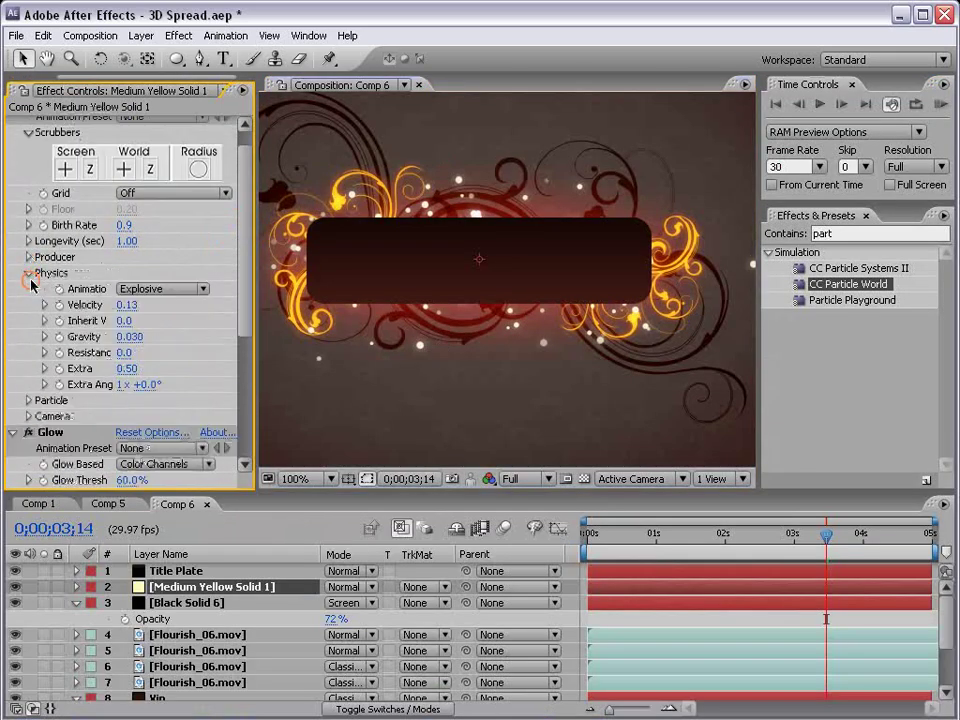
pyautogui.click(28, 400)
pyautogui.scroll(-6, 80, 300)
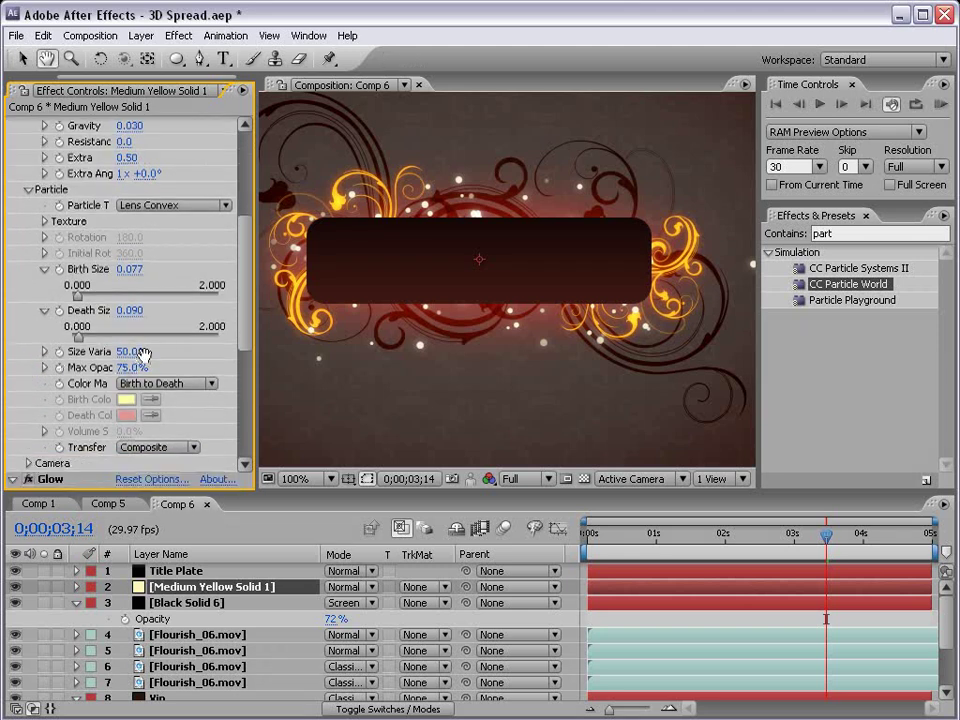
pyautogui.moveTo(128, 214)
pyautogui.mouseDown()
pyautogui.moveTo(140, 214)
pyautogui.moveTo(128, 214)
pyautogui.mouseUp()
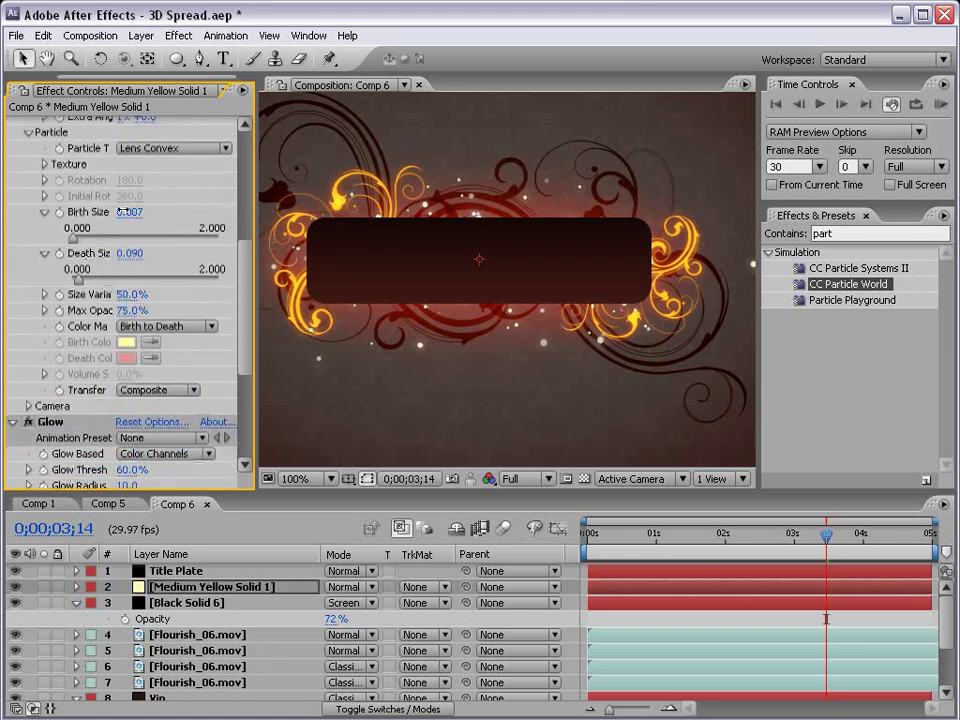
pyautogui.click(573, 613)
pyautogui.hotkey('ctrl', 's')
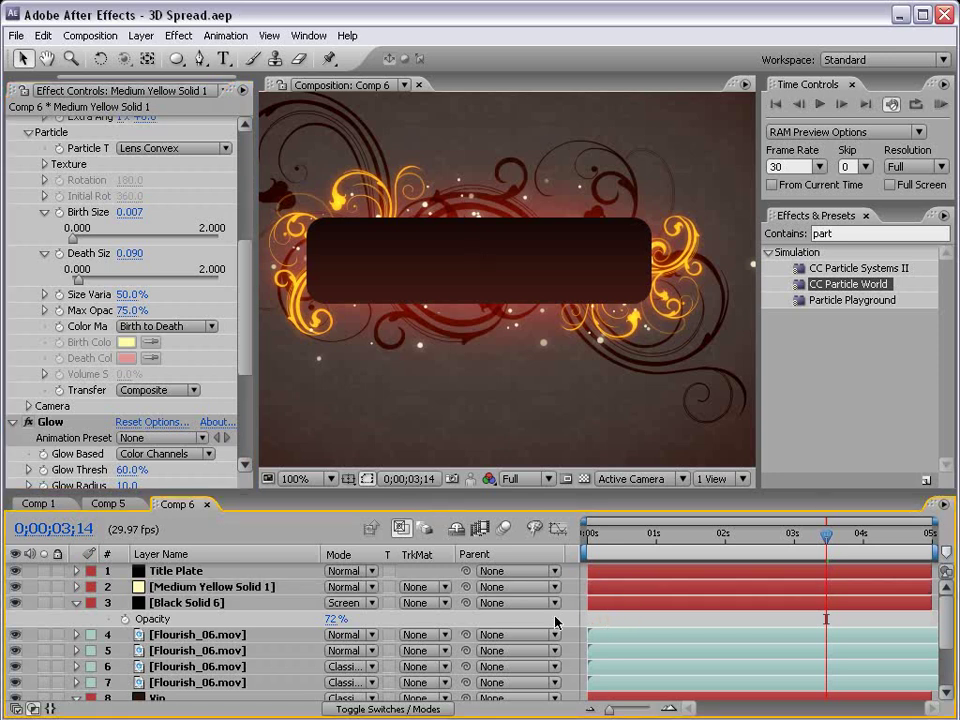
# - Collapse the expanded properties of the Black Solid 6 and Vin layers and check the whole composition at different magnifications
pyautogui.click(76, 604)
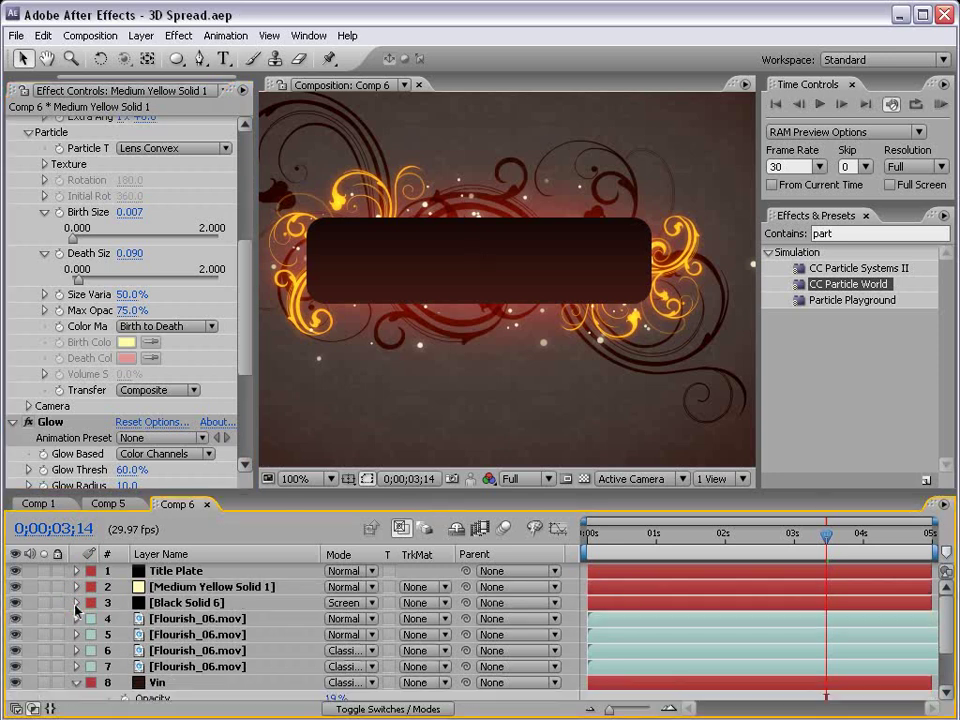
pyautogui.click(76, 683)
pyautogui.scroll(-2, 200, 640)
pyautogui.press('`')
pyautogui.press('`')
pyautogui.press(',')
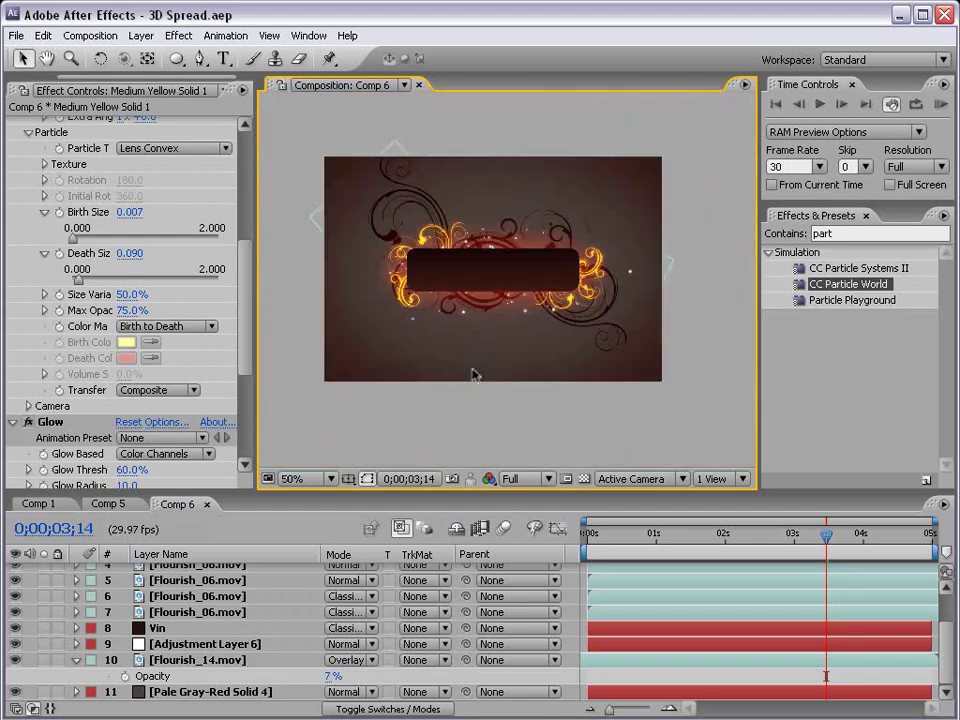
pyautogui.press('.')
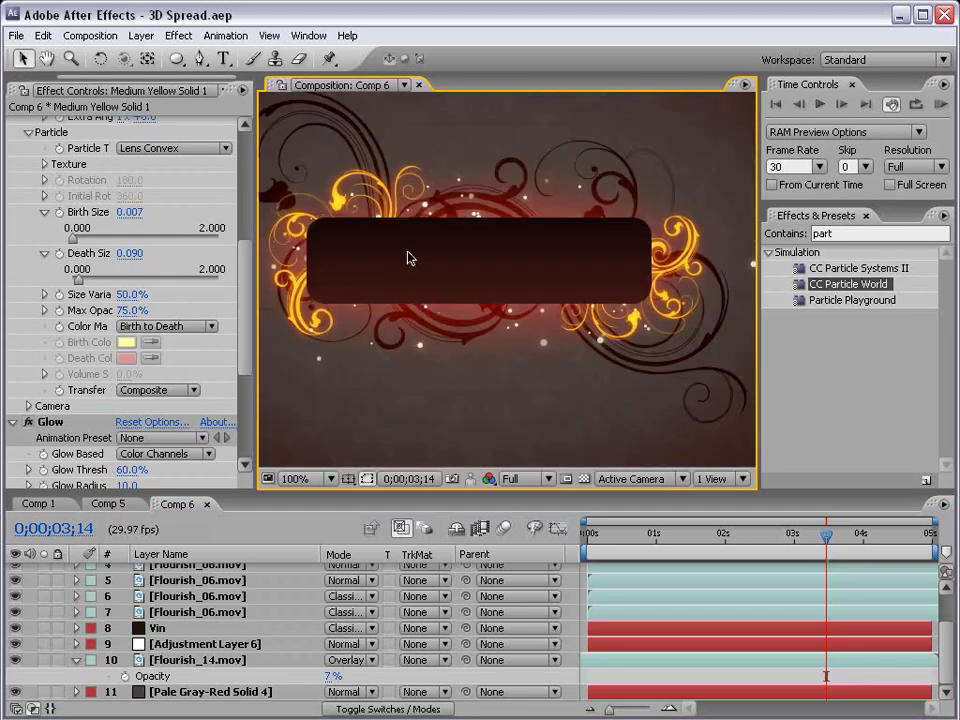
# - Add the yellow text TITLE IT UP, centre it on the title plate, and preview the result enlarged
pyautogui.hotkey('ctrl', 't')
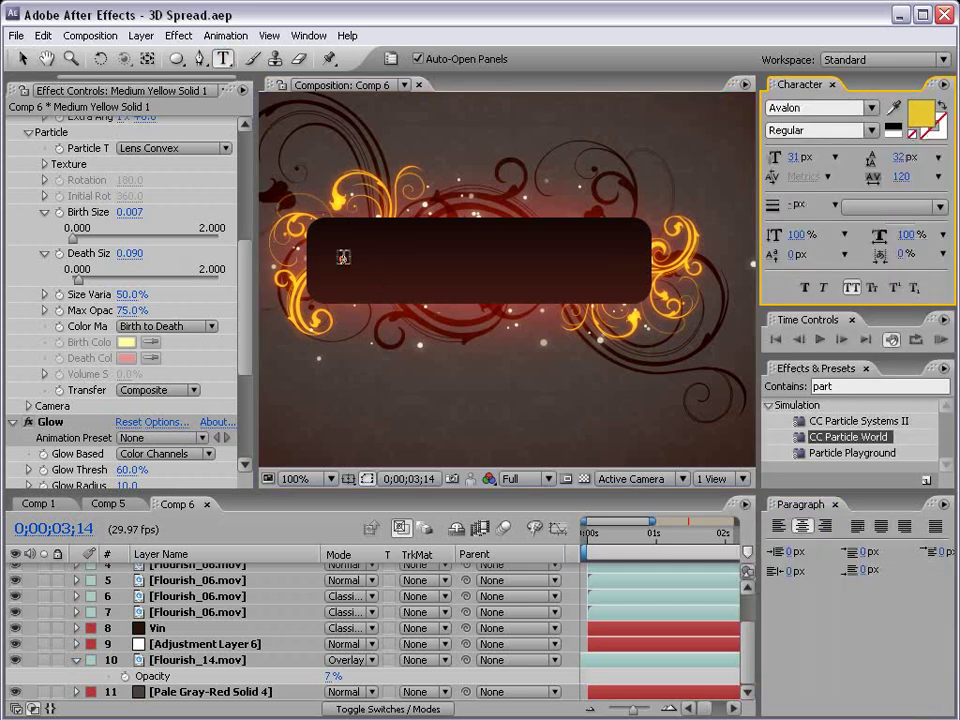
pyautogui.click(343, 255)
pyautogui.write('TITLE ')
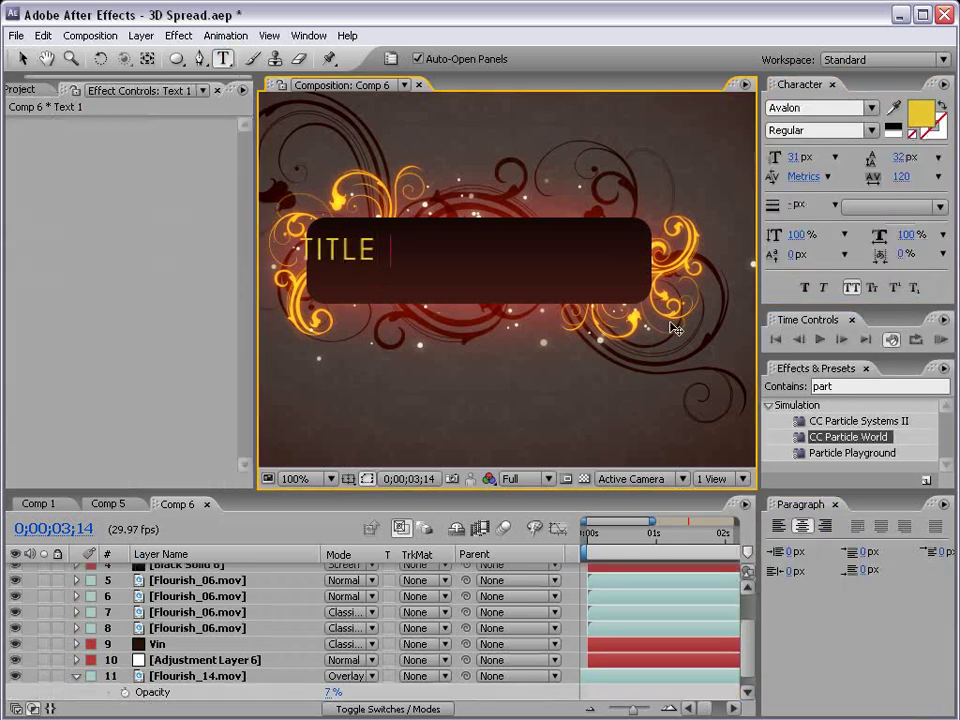
pyautogui.write('IT UP')
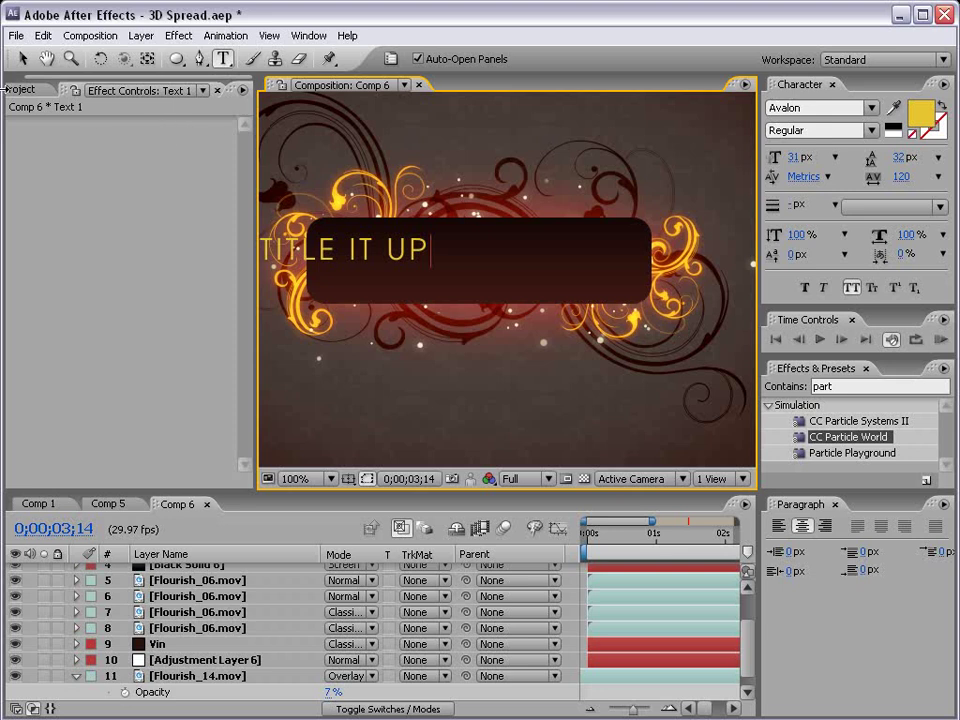
pyautogui.click(21, 58)
pyautogui.moveTo(380, 250); pyautogui.dragTo(583, 253)
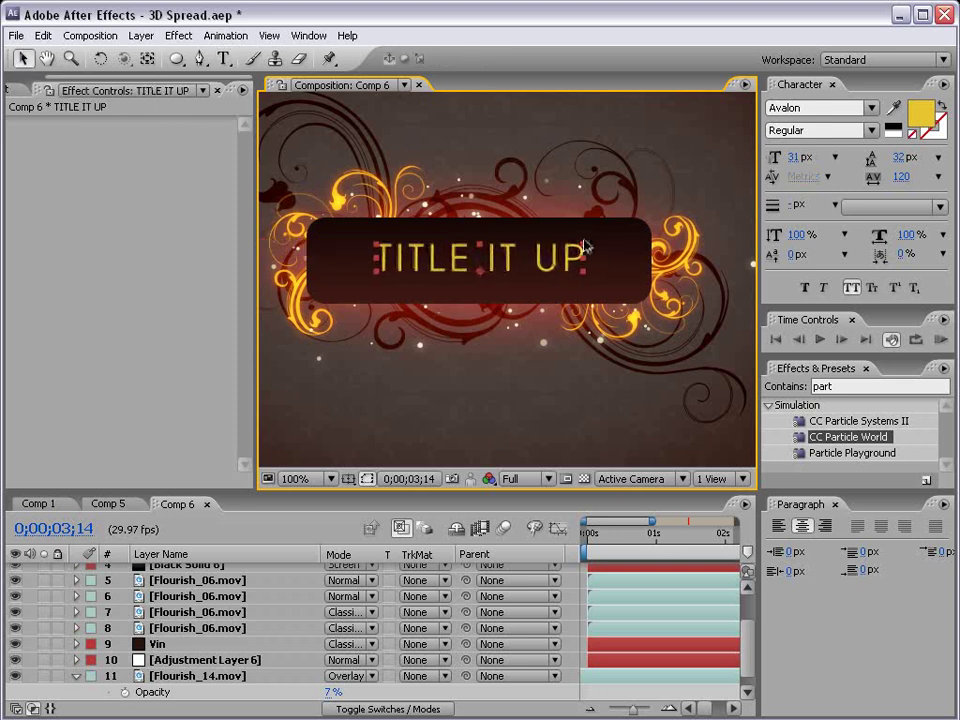
pyautogui.click(514, 401)
pyautogui.press('`')
pyautogui.press('`')
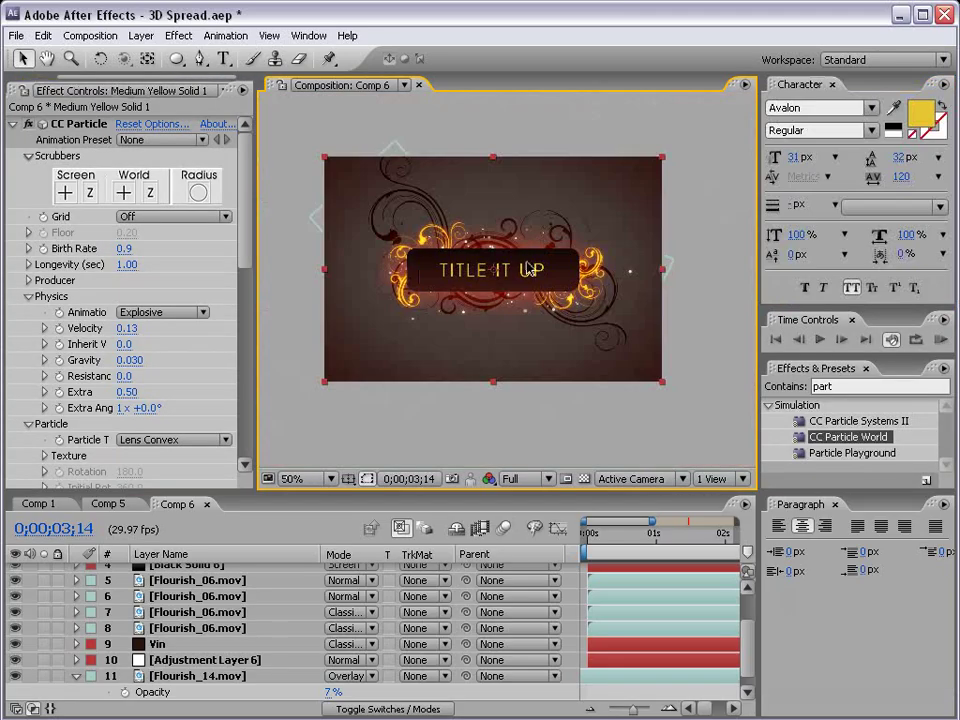
# - Delete the TITLE IT UP text from the title plate
pyautogui.press('h')
pyautogui.scroll(1, 222, 638)
pyautogui.press('v')
pyautogui.click(490, 270)
pyautogui.press('Delete')
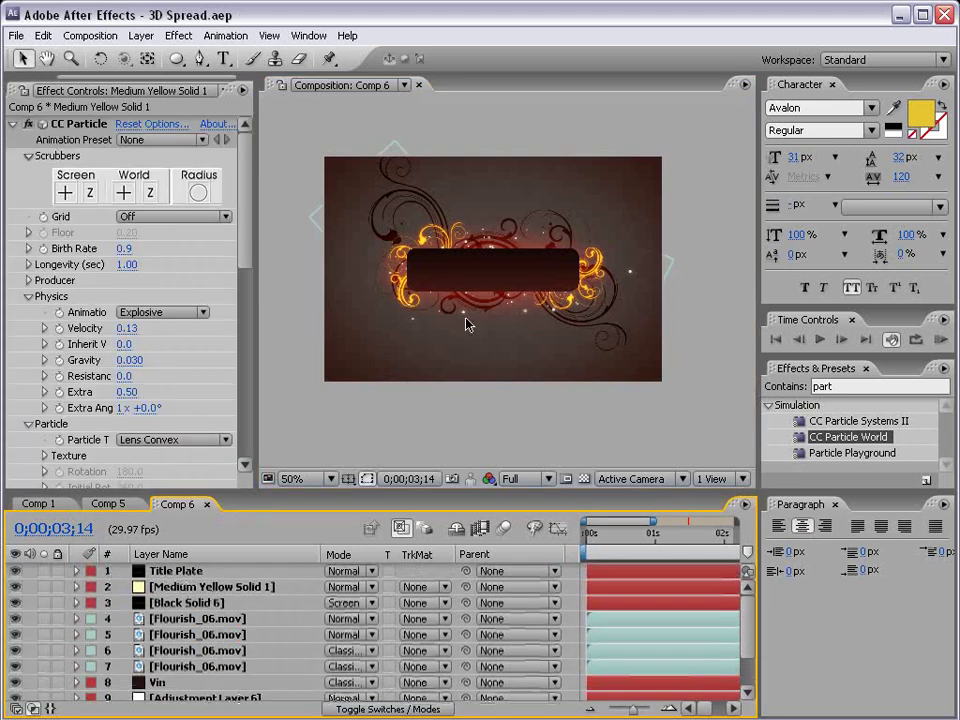
# - Enlarge the timeline, show the layer switches, and rename the Black Solid 6 layer as RED GLOW
pyautogui.moveTo(229, 492); pyautogui.dragTo(229, 427)
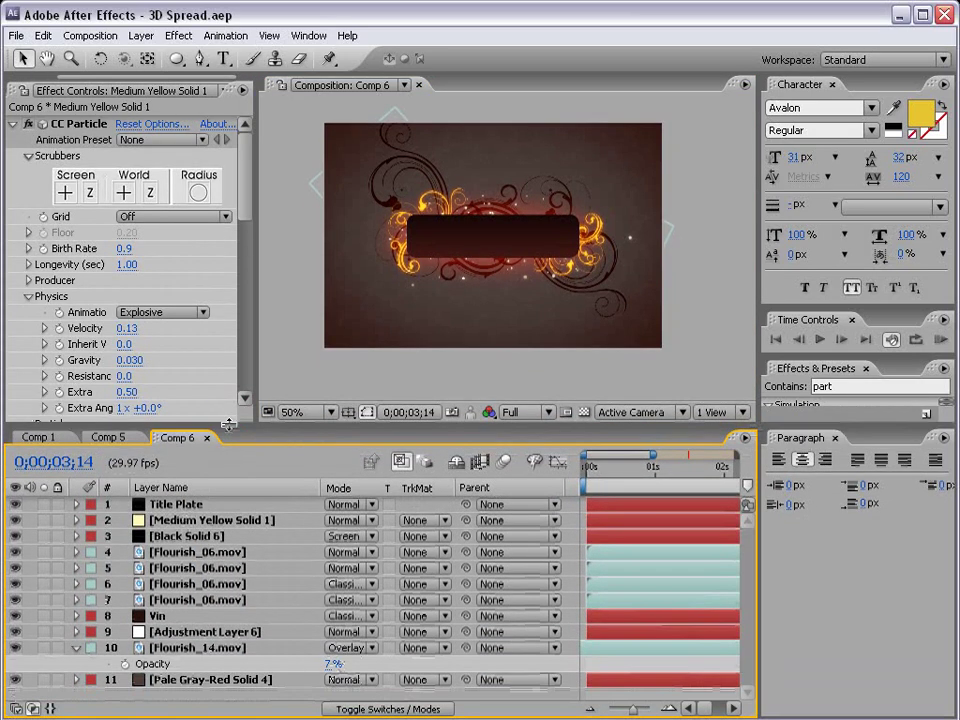
pyautogui.click(385, 709)
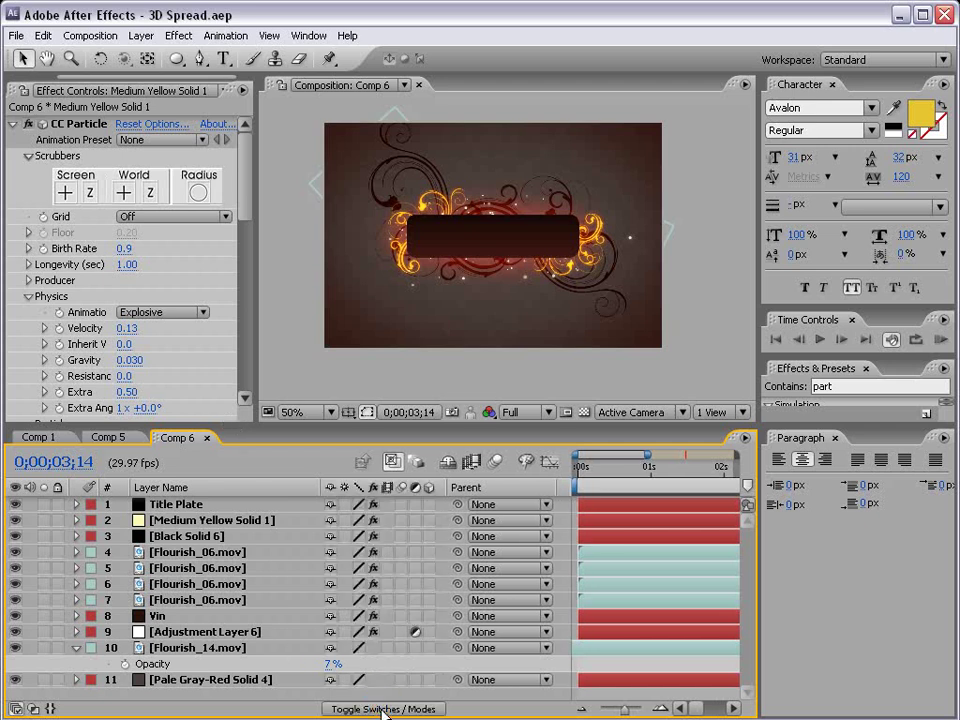
pyautogui.click(160, 600)
pyautogui.click(168, 538)
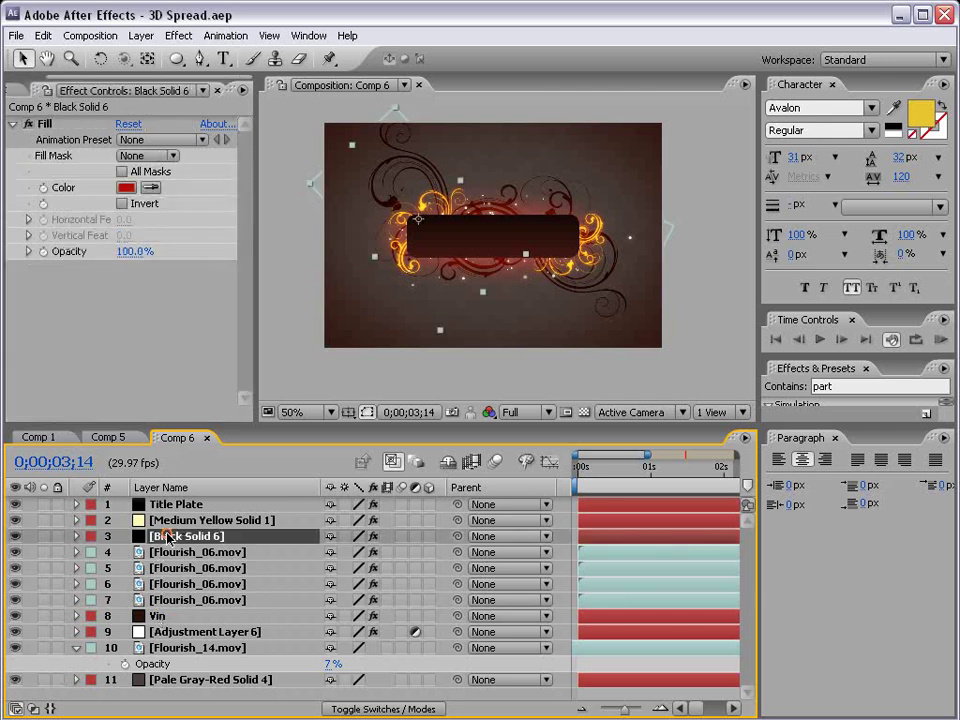
pyautogui.click(168, 538)
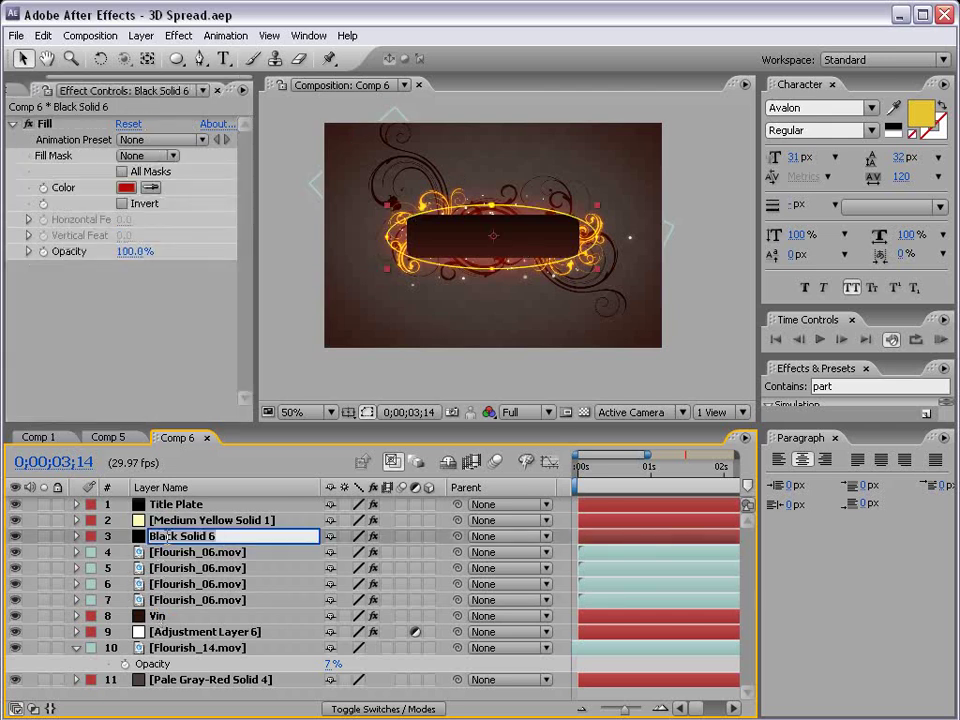
pyautogui.hotkey('ctrl', 'a')
pyautogui.write('RED GLOW')
pyautogui.press('Return')
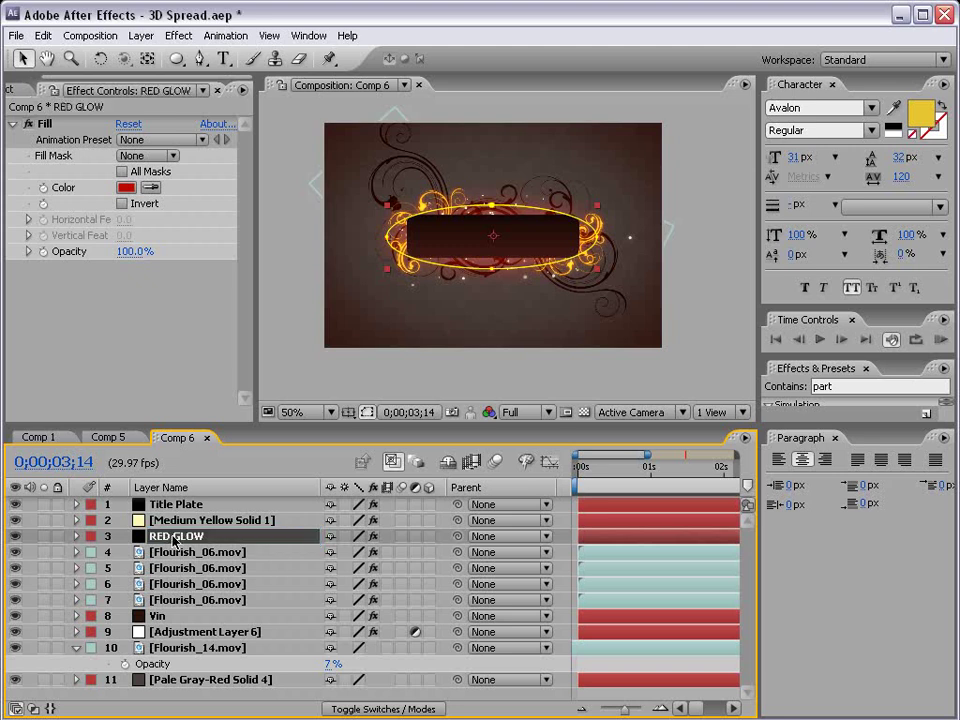
# - Rename the Medium Yellow Solid 1 layer as Particles and deselect all layers
pyautogui.click(190, 520)
pyautogui.press('Return')
pyautogui.write('Part')
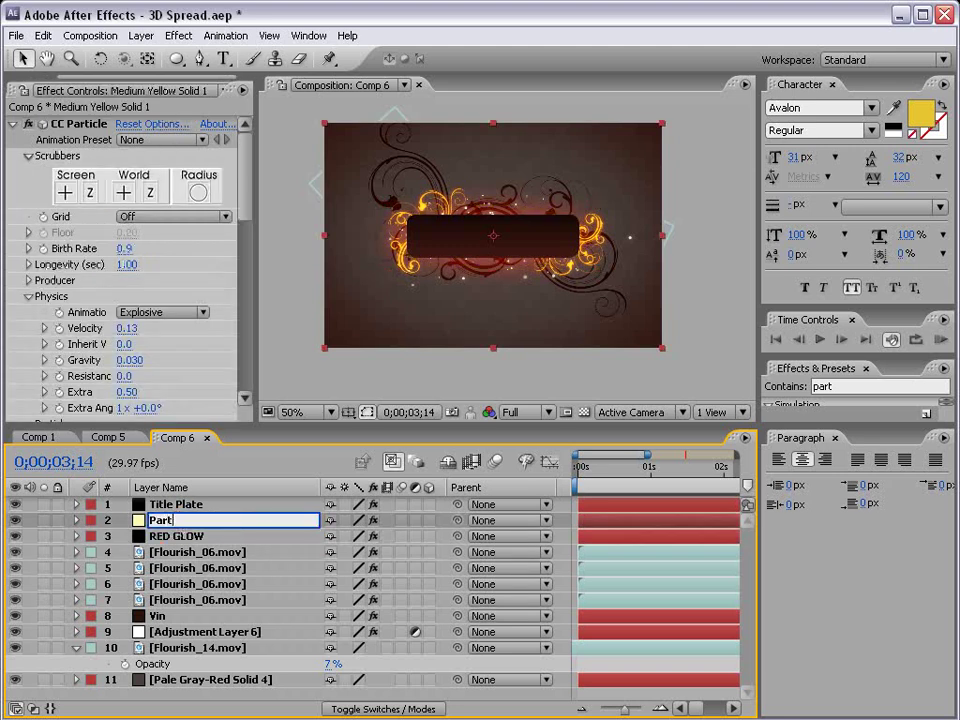
pyautogui.write('icles')
pyautogui.press('Return')
pyautogui.press('F2')
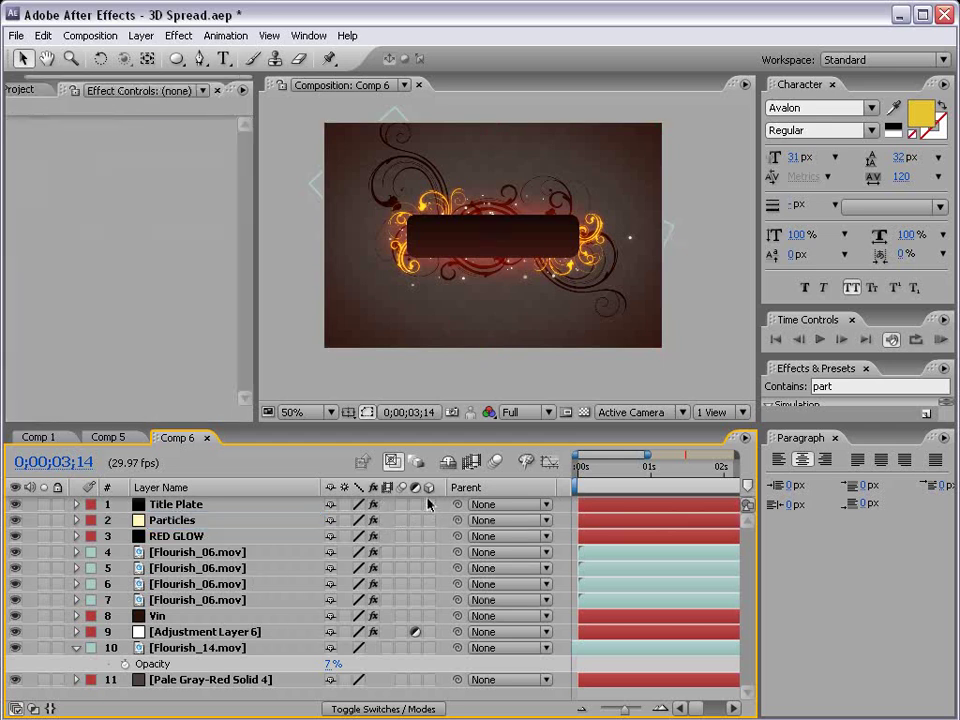
# - Make the four Flourish_06.mov layers, RED GLOW and Title Plate 3D, leaving Particles 2D, and preview the composition enlarged
pyautogui.moveTo(429, 600); pyautogui.dragTo(432, 540)
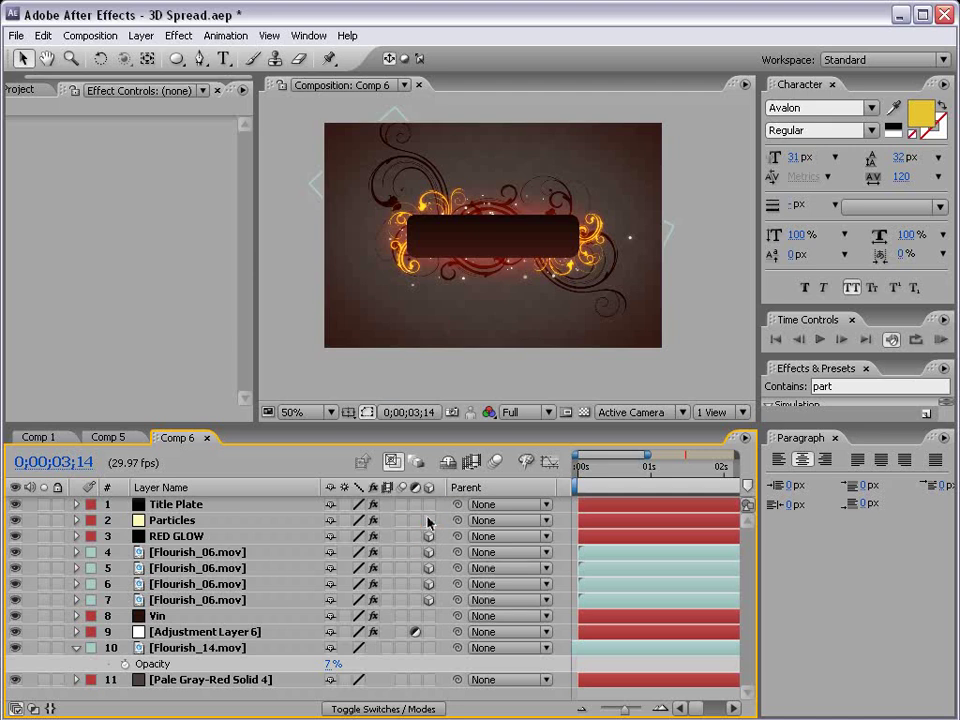
pyautogui.click(428, 506)
pyautogui.click(440, 521)
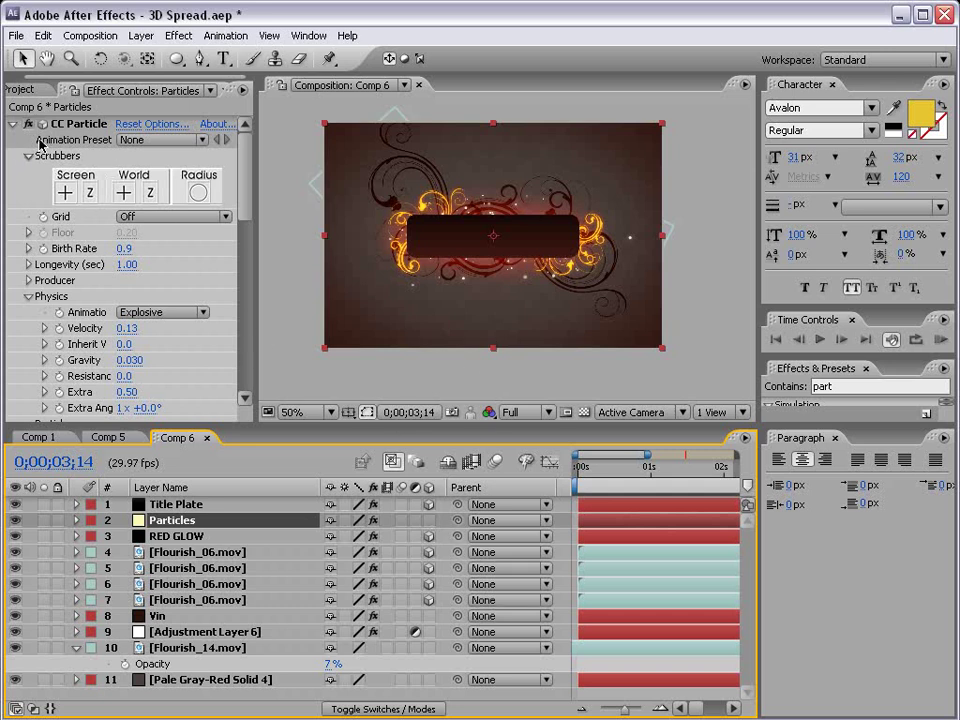
pyautogui.press('.')
pyautogui.press('`')
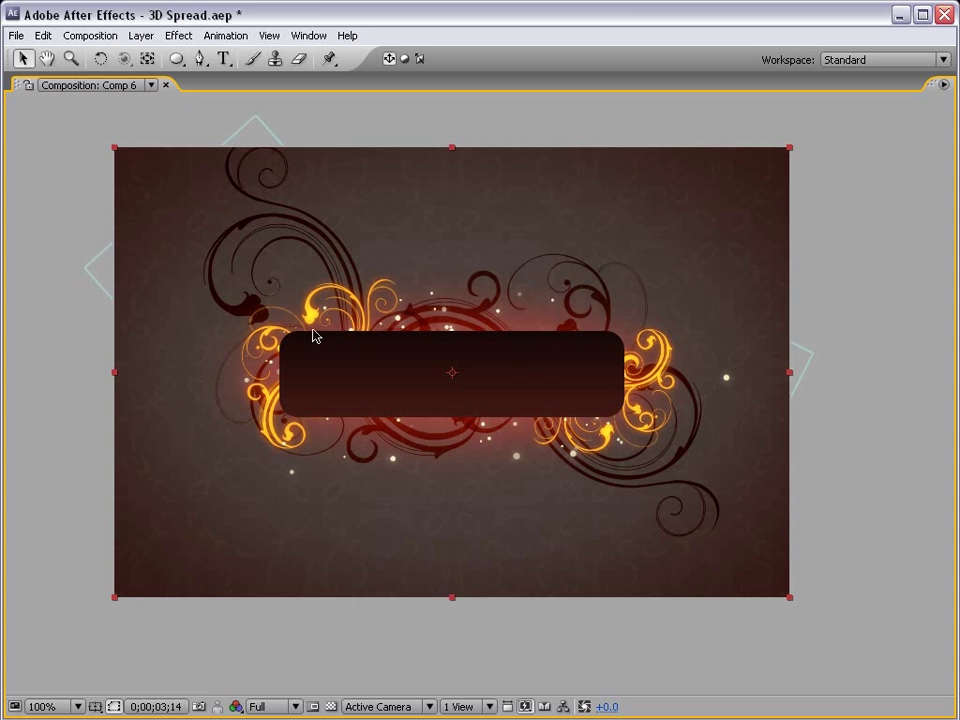
pyautogui.press('`')
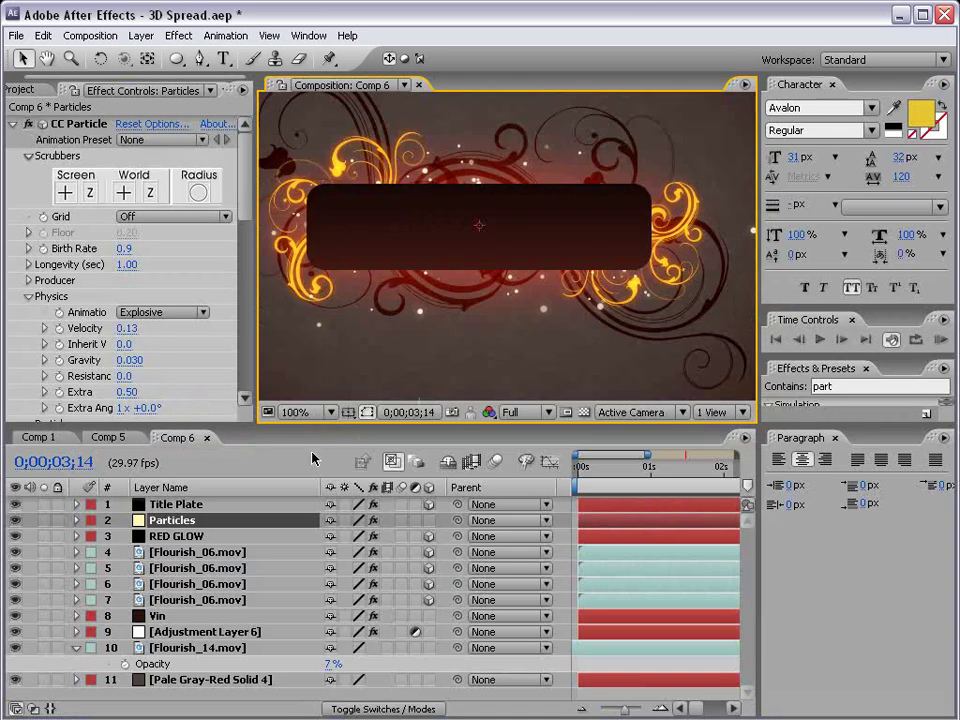
# - Create a new camera above the Title Plate layer using the 35mm preset
pyautogui.click(172, 504)
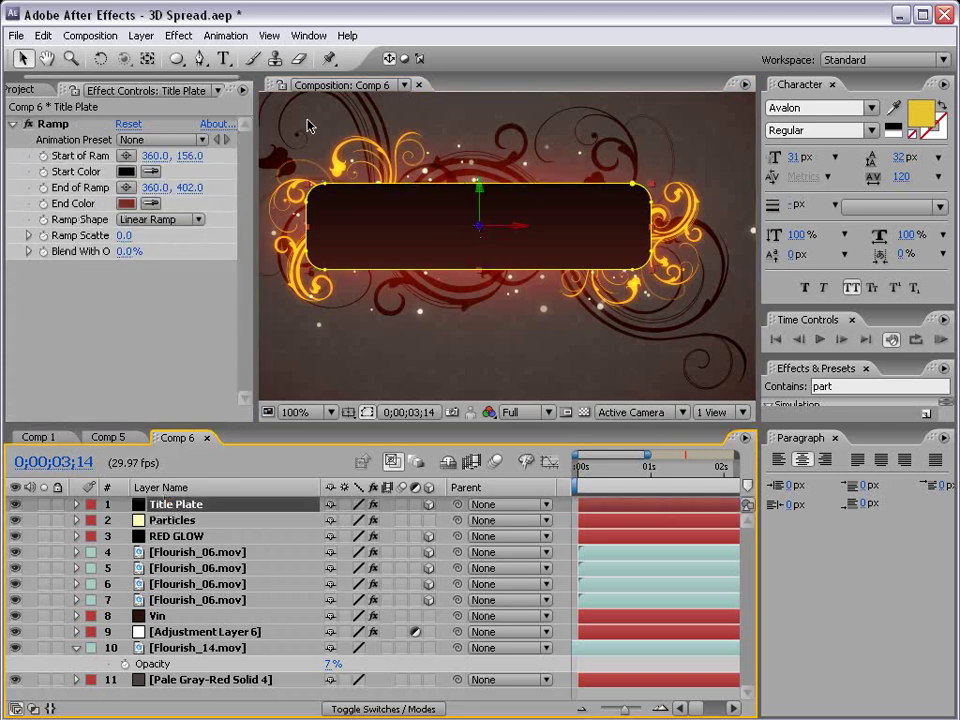
pyautogui.click(141, 36)
pyautogui.moveTo(152, 55)
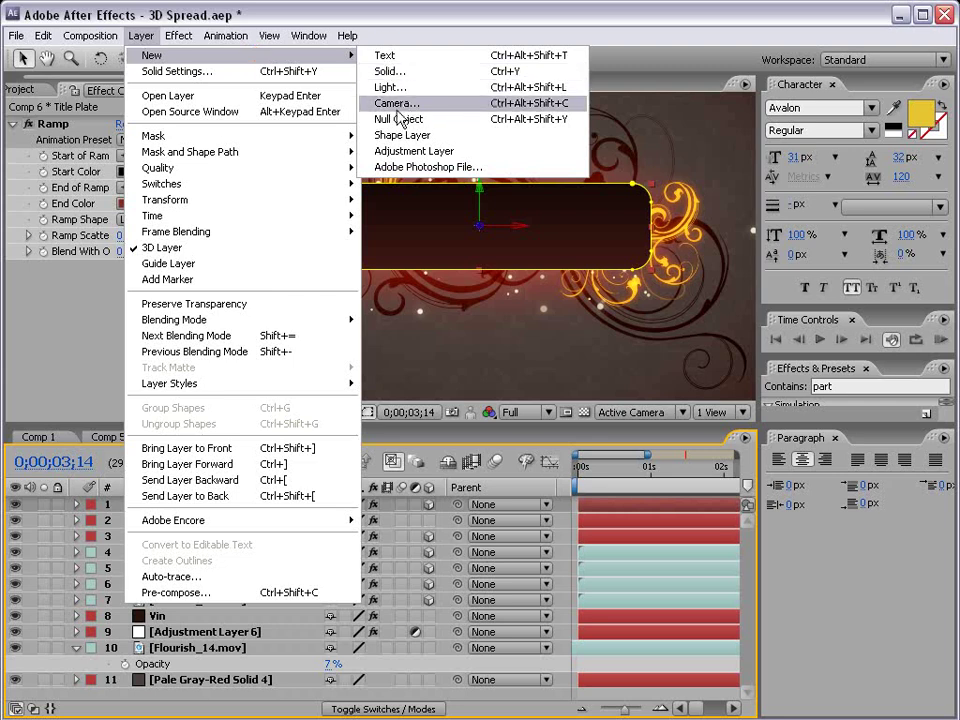
pyautogui.click(396, 103)
pyautogui.click(575, 252)
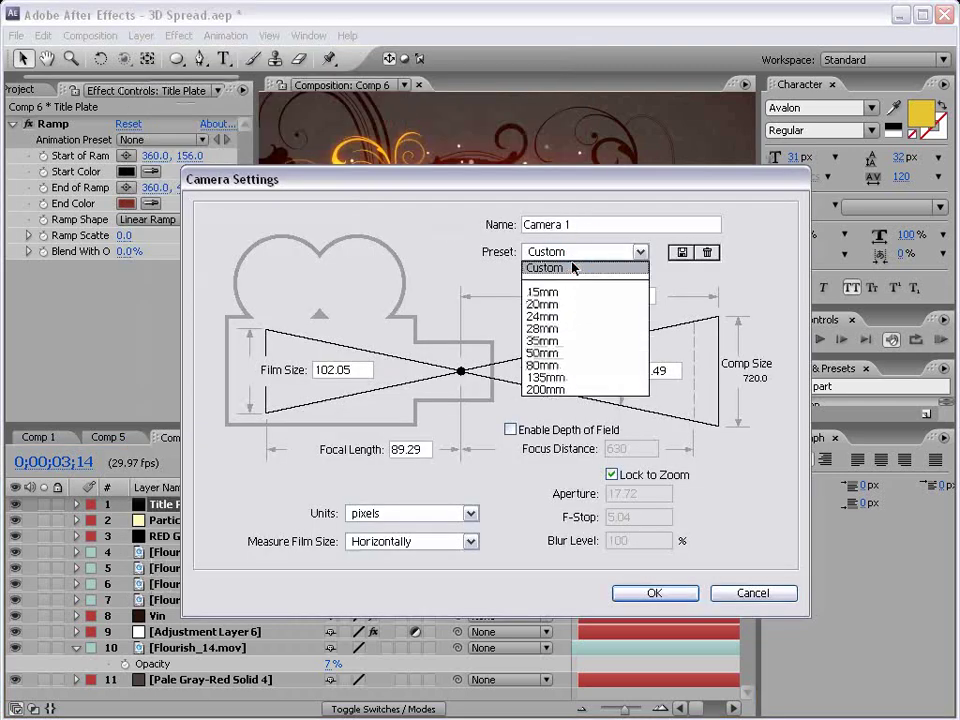
pyautogui.click(555, 340)
pyautogui.click(646, 596)
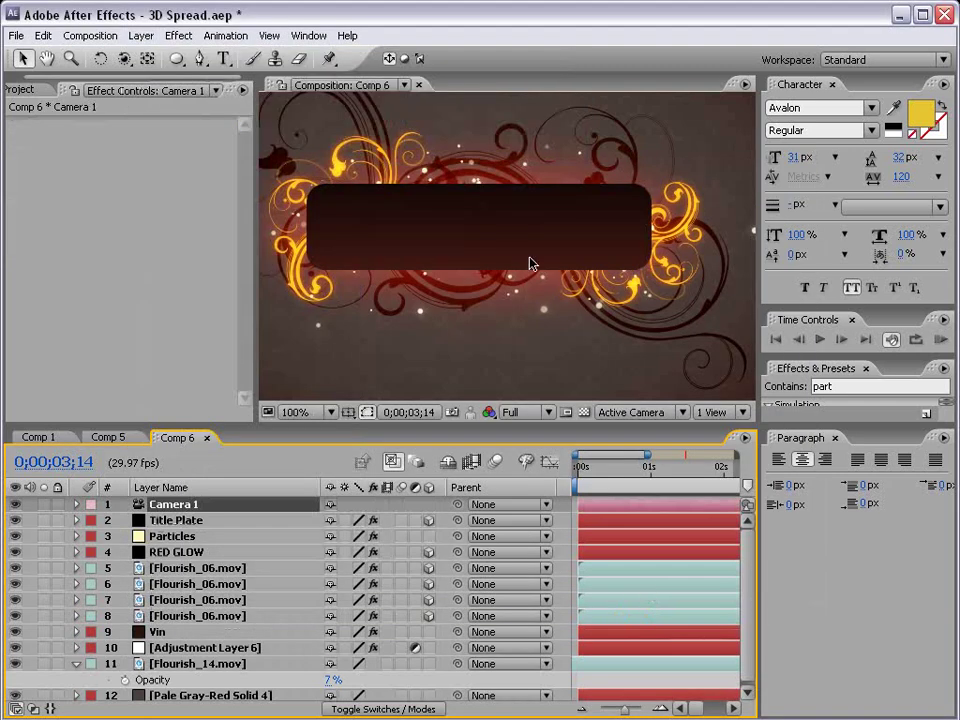
# - Orbit the camera around the title so that the plate is seen at an angle
pyautogui.scroll(-2, 529, 261)
pyautogui.click(123, 59)
pyautogui.moveTo(123, 59); pyautogui.dragTo(180, 61)
pyautogui.moveTo(408, 213); pyautogui.dragTo(360, 195)
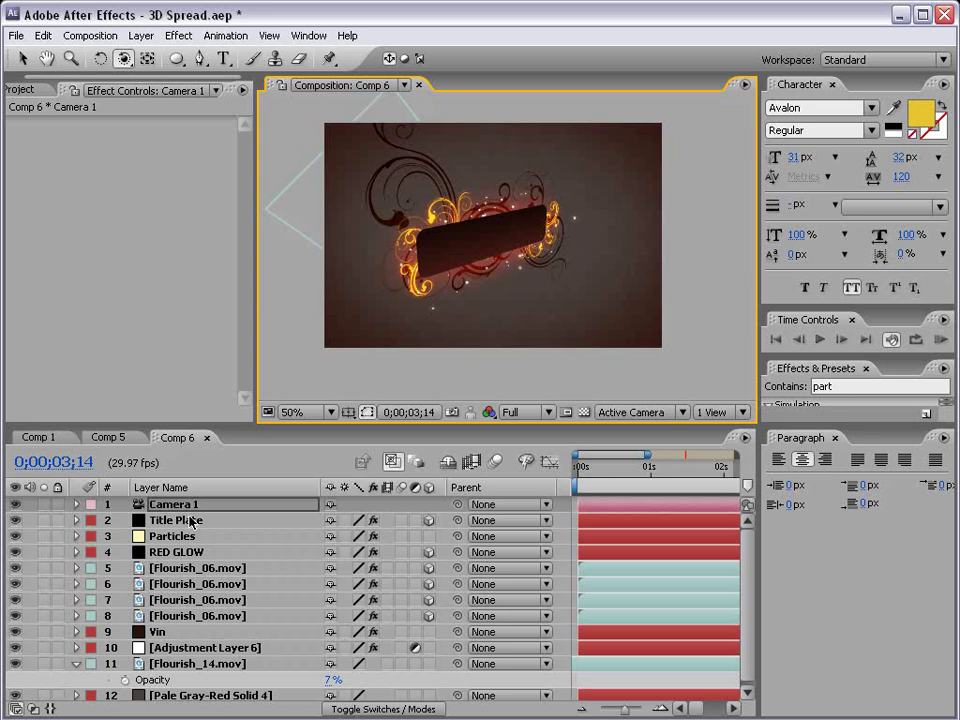
# - Move Title Plate slightly forward along its Z axis and push the two orange Flourish_06.mov layers back in depth
pyautogui.click(190, 521)
pyautogui.press('v')
pyautogui.moveTo(515, 248); pyautogui.dragTo(520, 250)
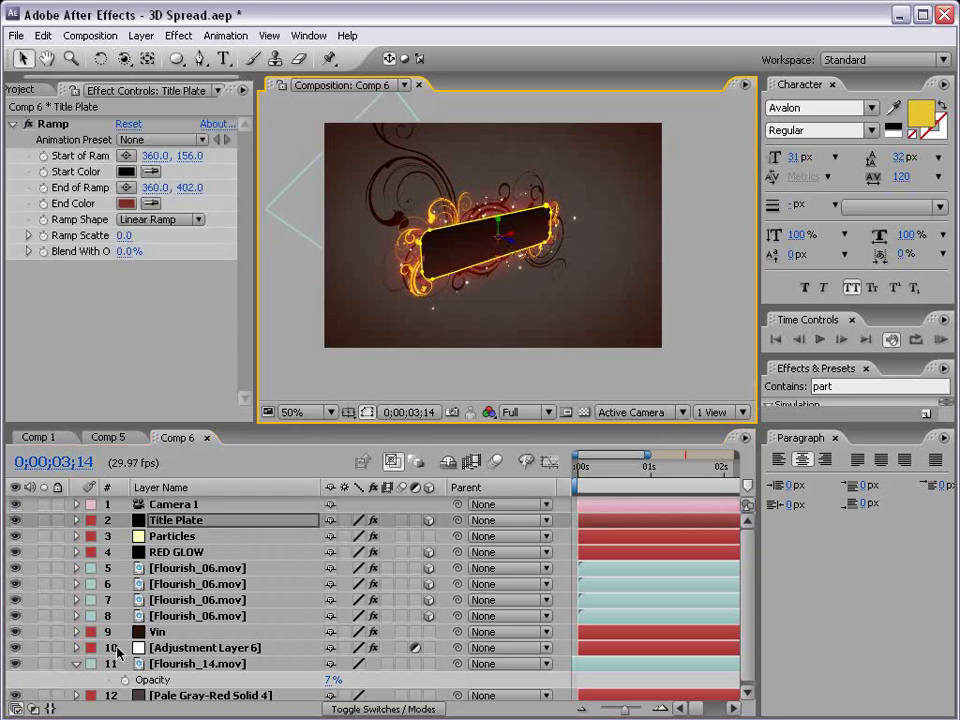
pyautogui.click(175, 568)
pyautogui.keyDown('shift'); pyautogui.click(170, 589); pyautogui.keyUp('shift')
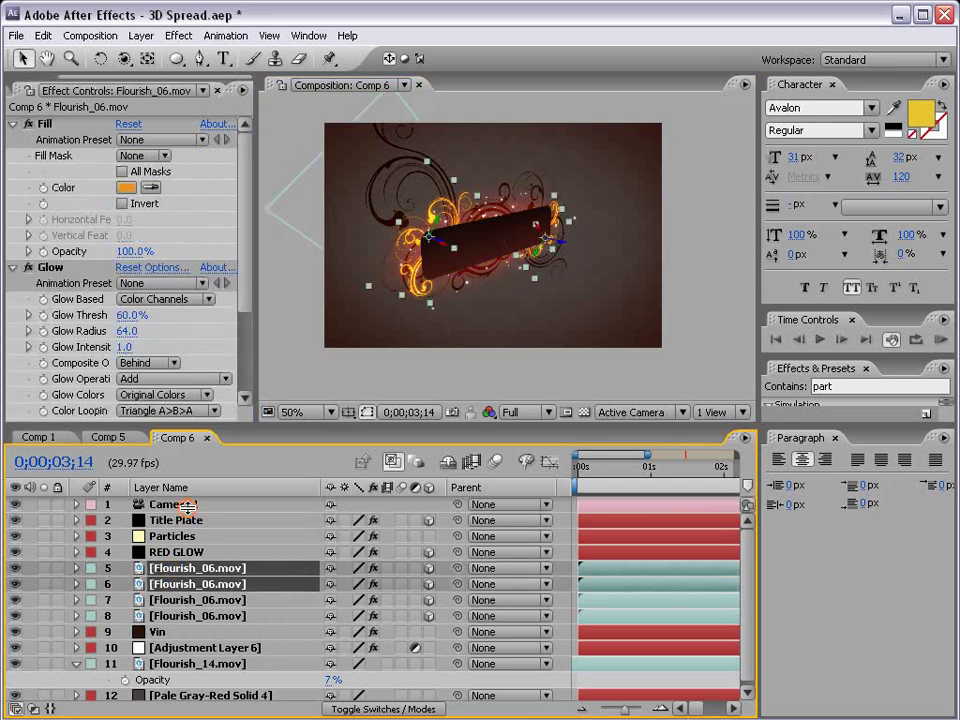
pyautogui.moveTo(447, 247)
pyautogui.mouseDown()
pyautogui.moveTo(424, 250)
pyautogui.moveTo(431, 246)
pyautogui.mouseUp()
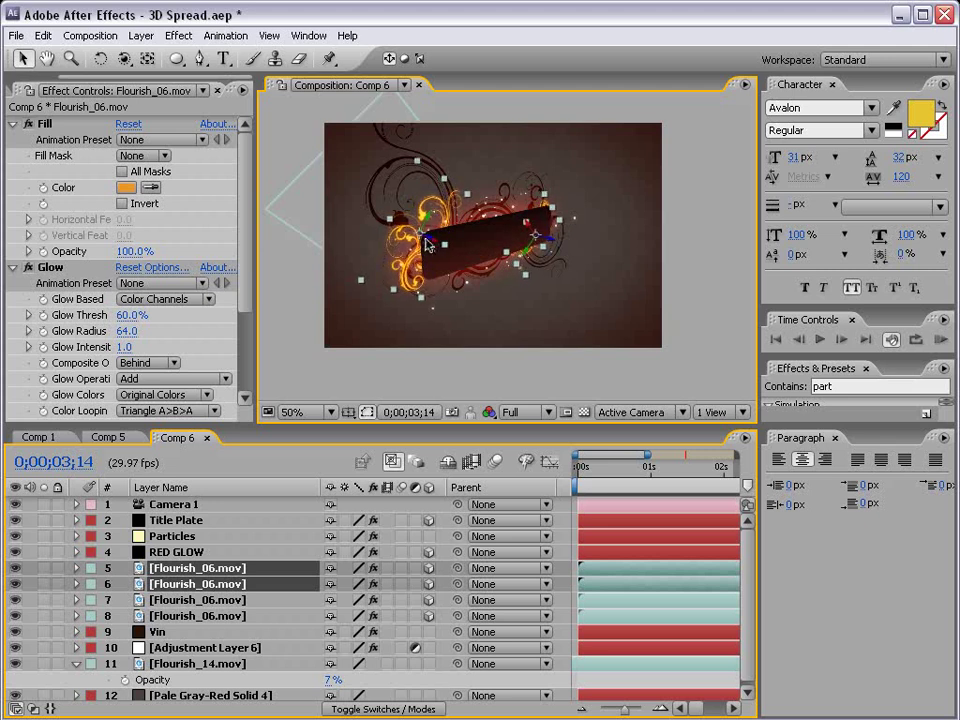
# - Duplicate the Title Plate layer
pyautogui.click(165, 520)
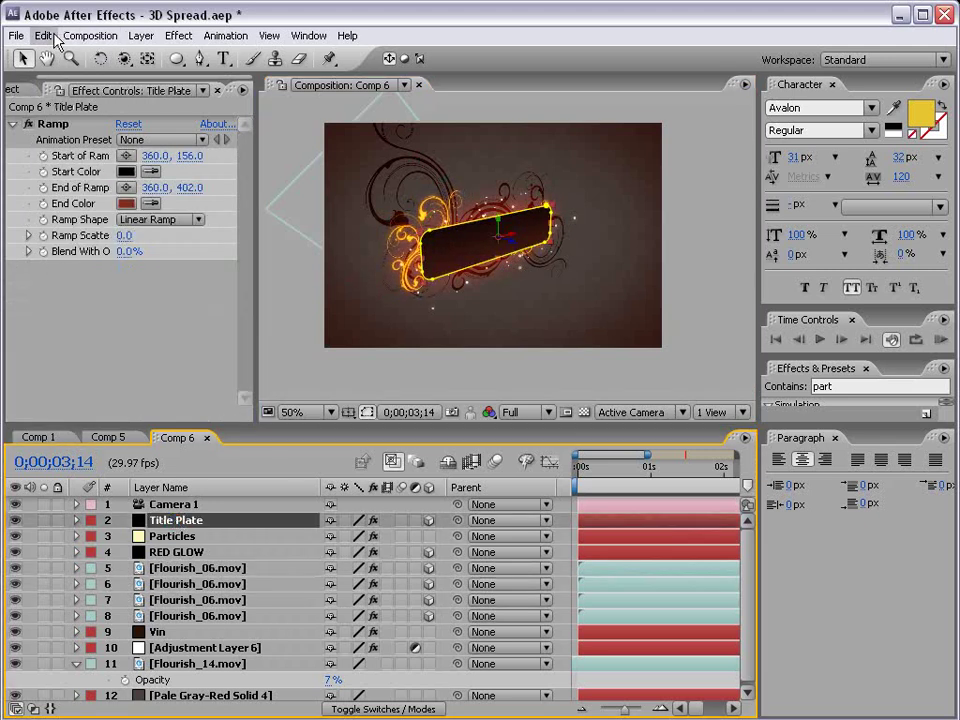
pyautogui.click(43, 35)
pyautogui.click(75, 200)
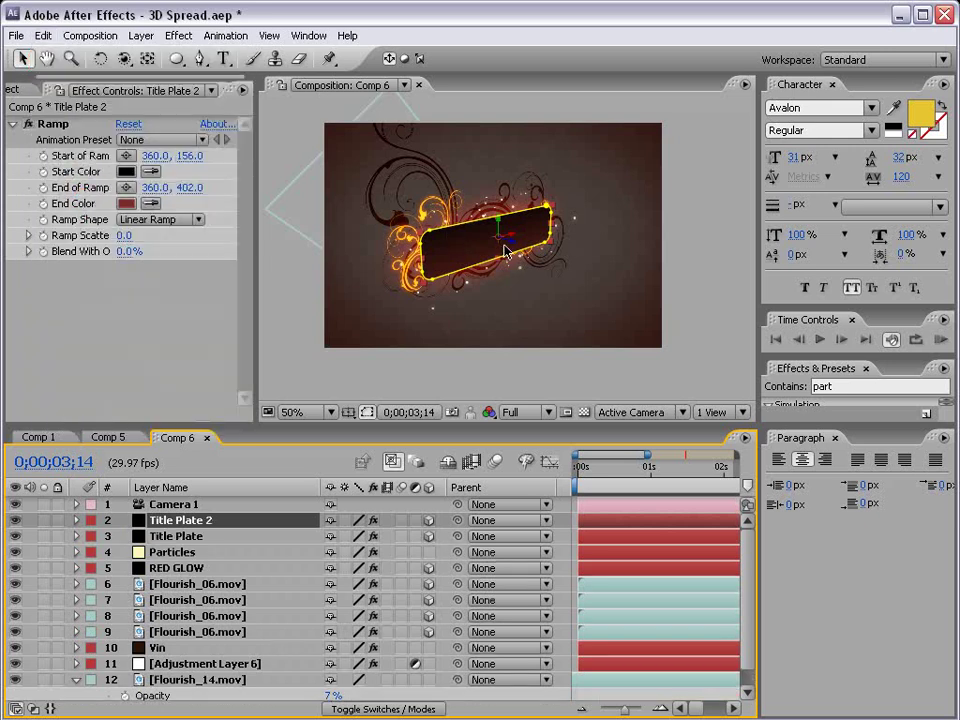
# - Push Title Plate 2 back in depth and move the Particles layer below the Flourish_06.mov layers, directly above Vin
pyautogui.moveTo(514, 250); pyautogui.dragTo(489, 249)
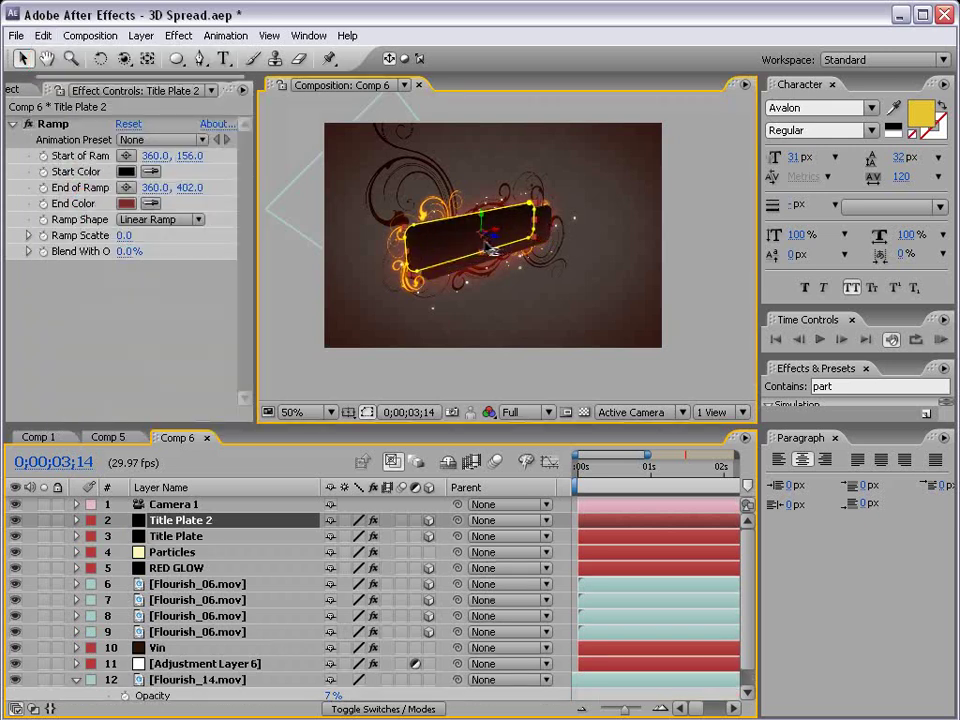
pyautogui.click(185, 552)
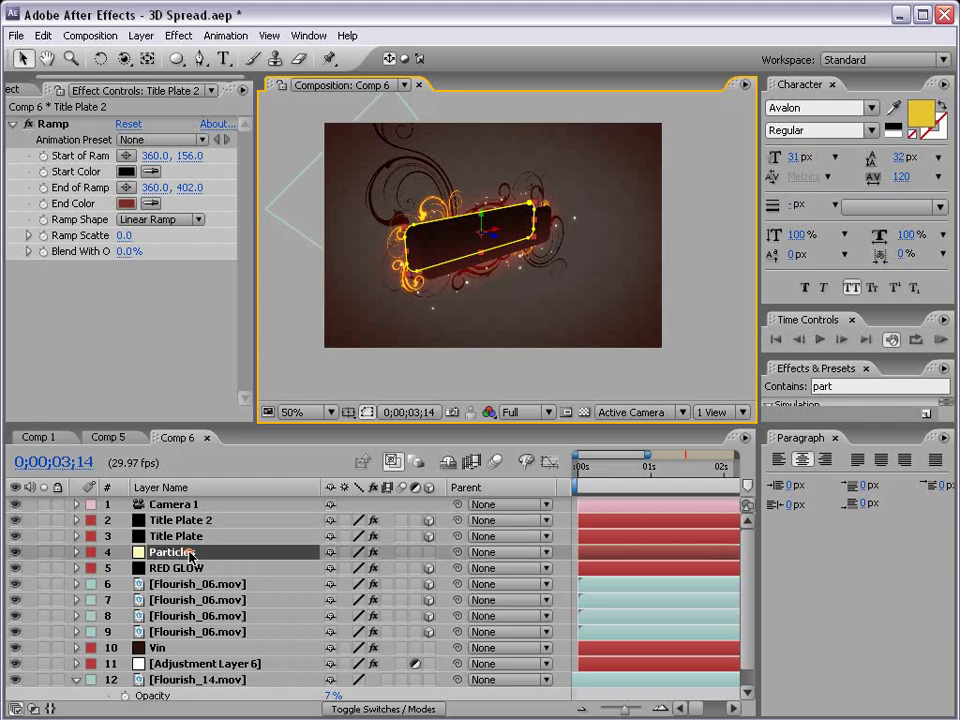
pyautogui.press('`')
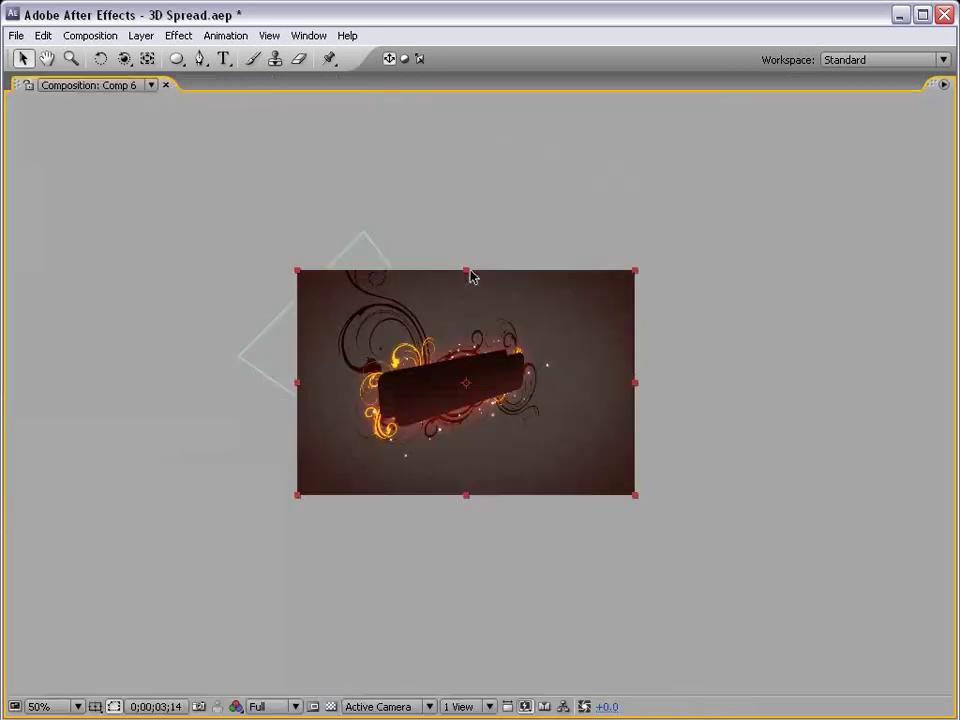
pyautogui.press('.')
pyautogui.press('`')
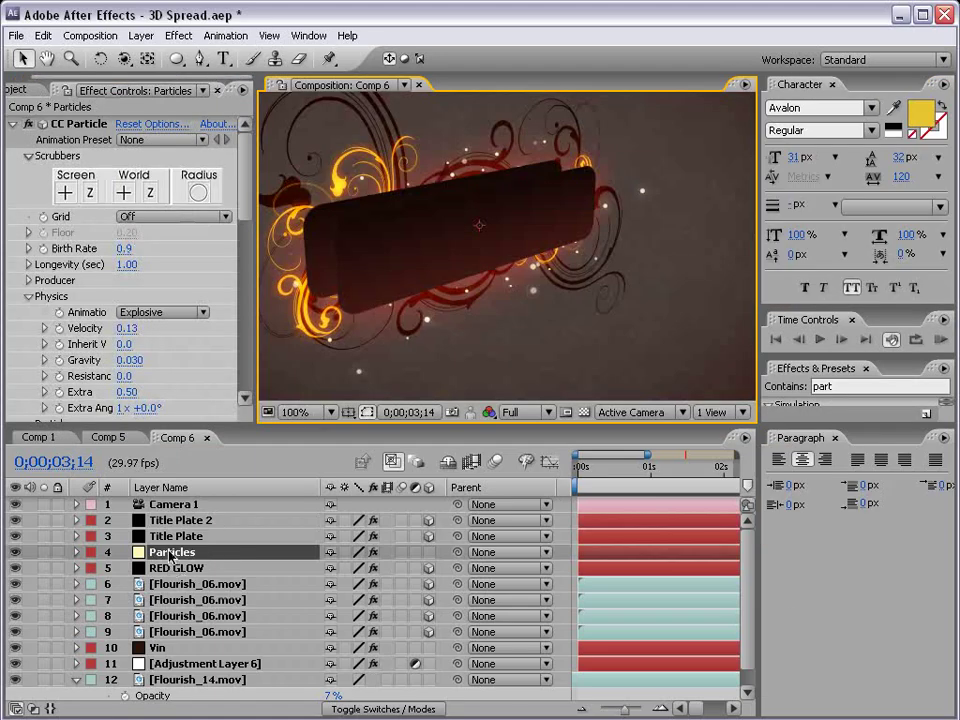
pyautogui.moveTo(170, 556); pyautogui.dragTo(176, 573)
pyautogui.moveTo(180, 645); pyautogui.dragTo(180, 643)
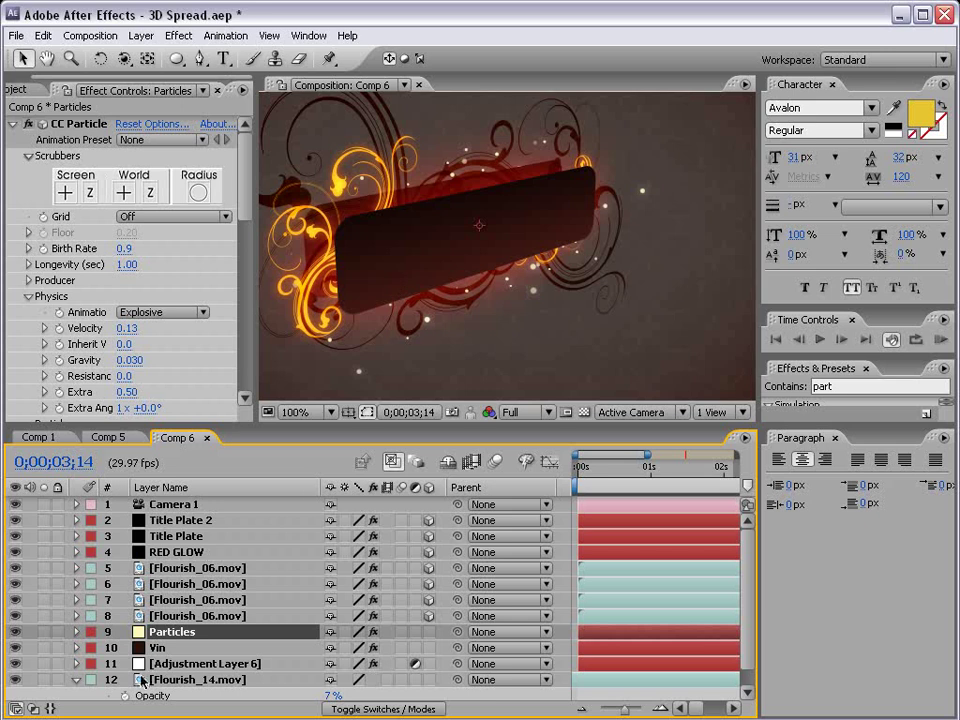
pyautogui.click(160, 616)
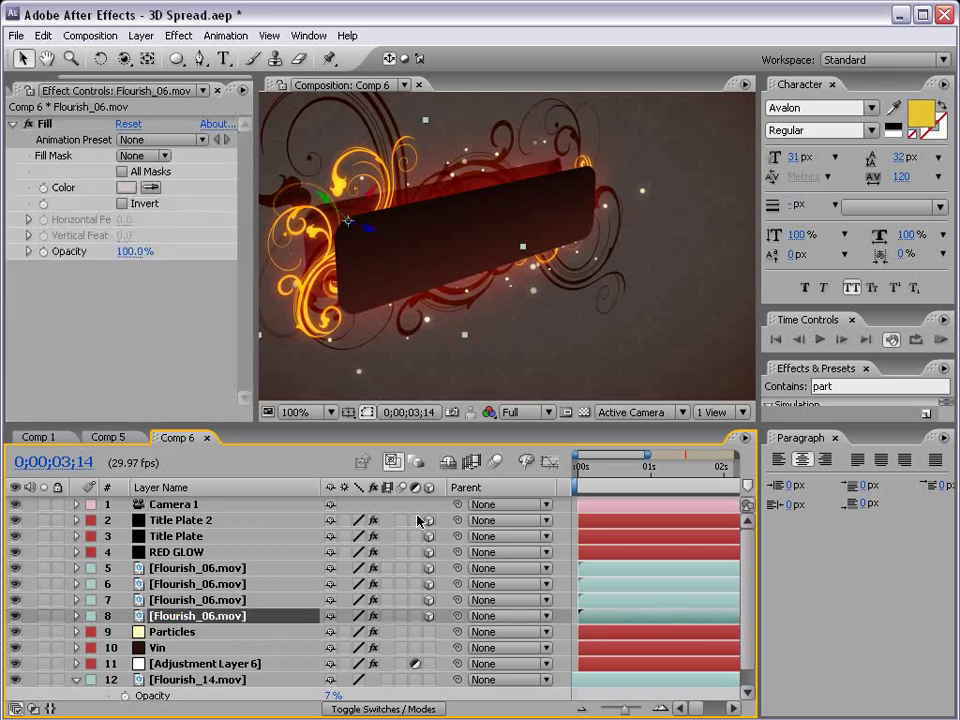
pyautogui.click(429, 616)
pyautogui.click(192, 600)
pyautogui.click(185, 568)
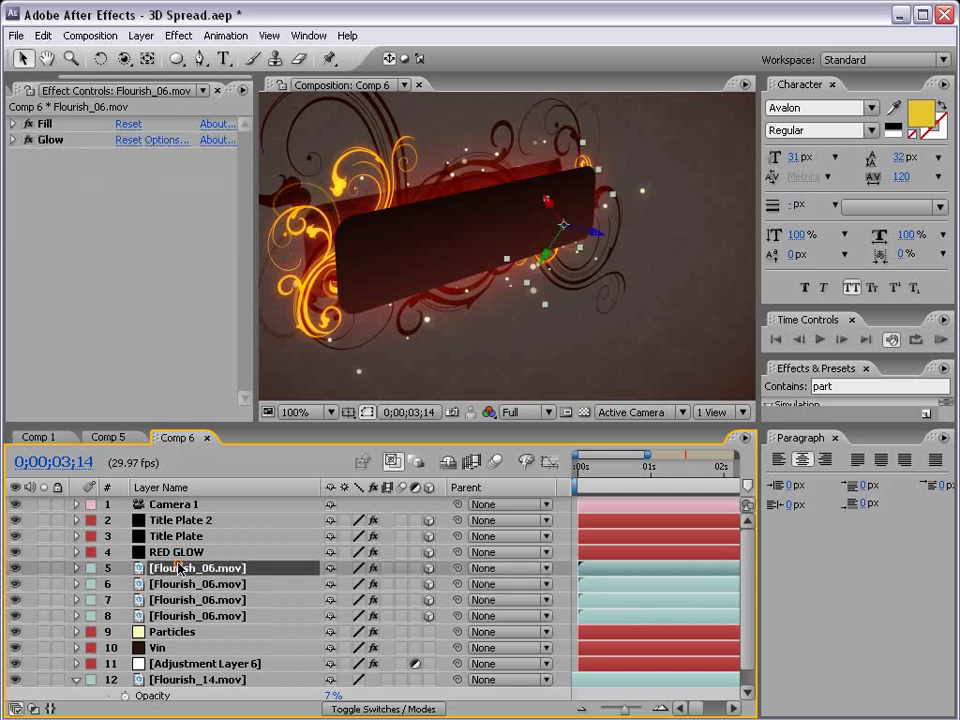
pyautogui.click(175, 537)
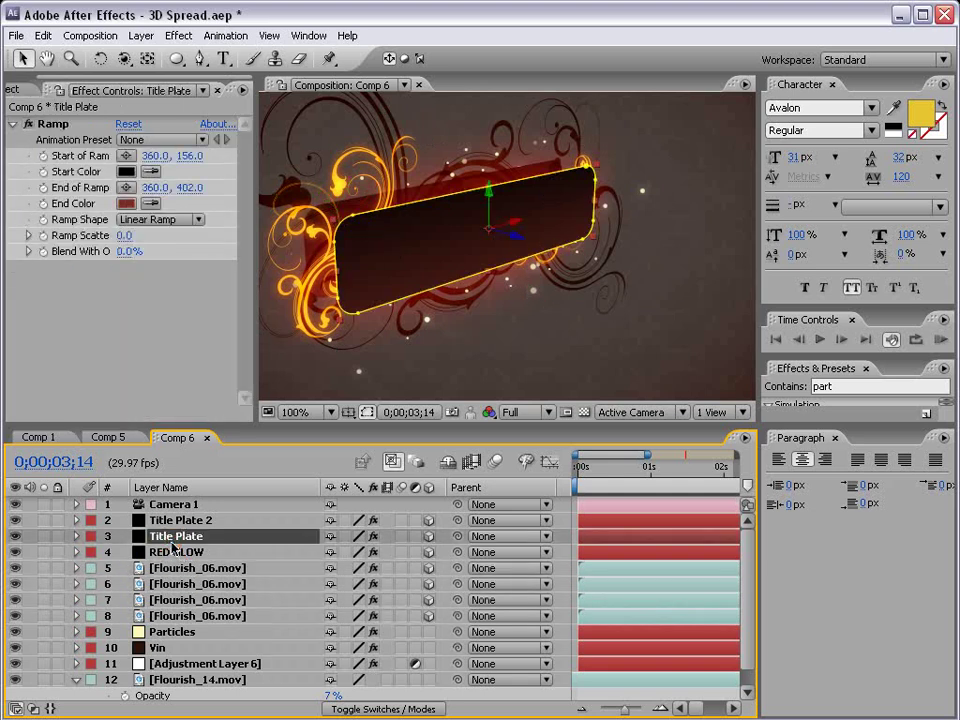
pyautogui.moveTo(165, 636)
pyautogui.mouseDown()
pyautogui.moveTo(170, 586)
pyautogui.moveTo(157, 640)
pyautogui.mouseUp()
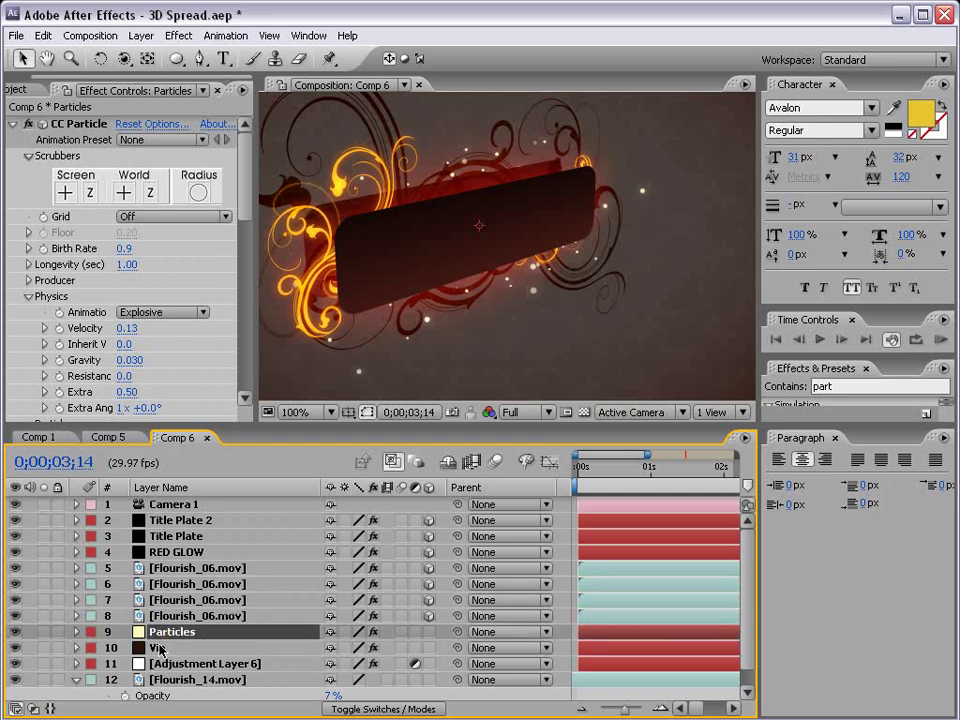
# - Orbit the camera back around so the title plate faces nearly front-on with only a slight angle
pyautogui.press('`')
pyautogui.press('c')
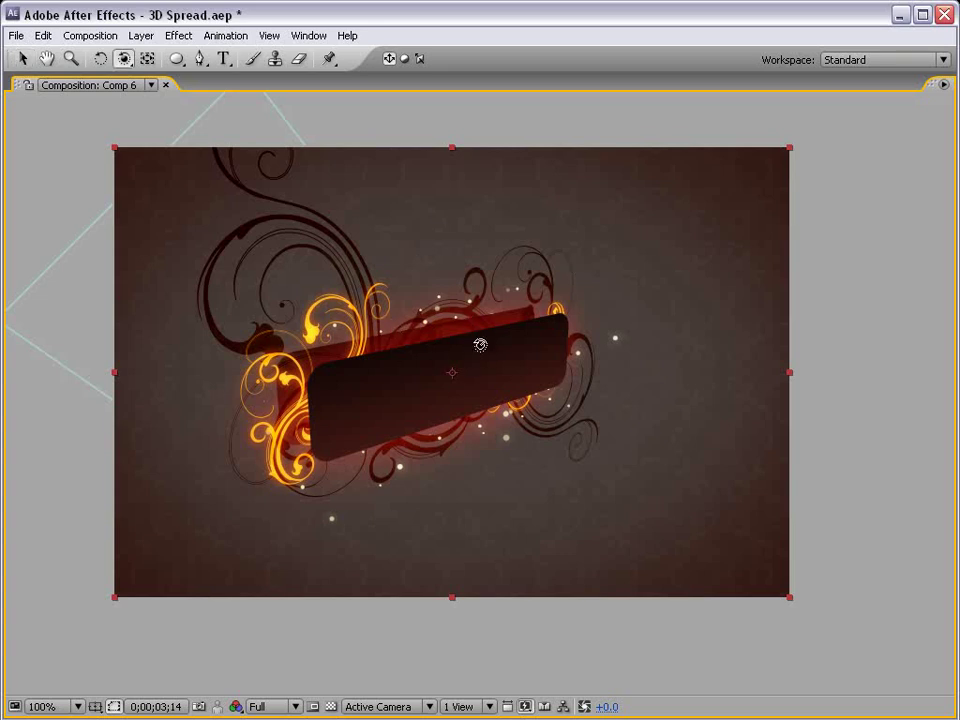
pyautogui.moveTo(542, 405); pyautogui.dragTo(364, 332)
pyautogui.press('`')
pyautogui.press('.')
pyautogui.moveTo(455, 245); pyautogui.dragTo(588, 253)
pyautogui.press('`')
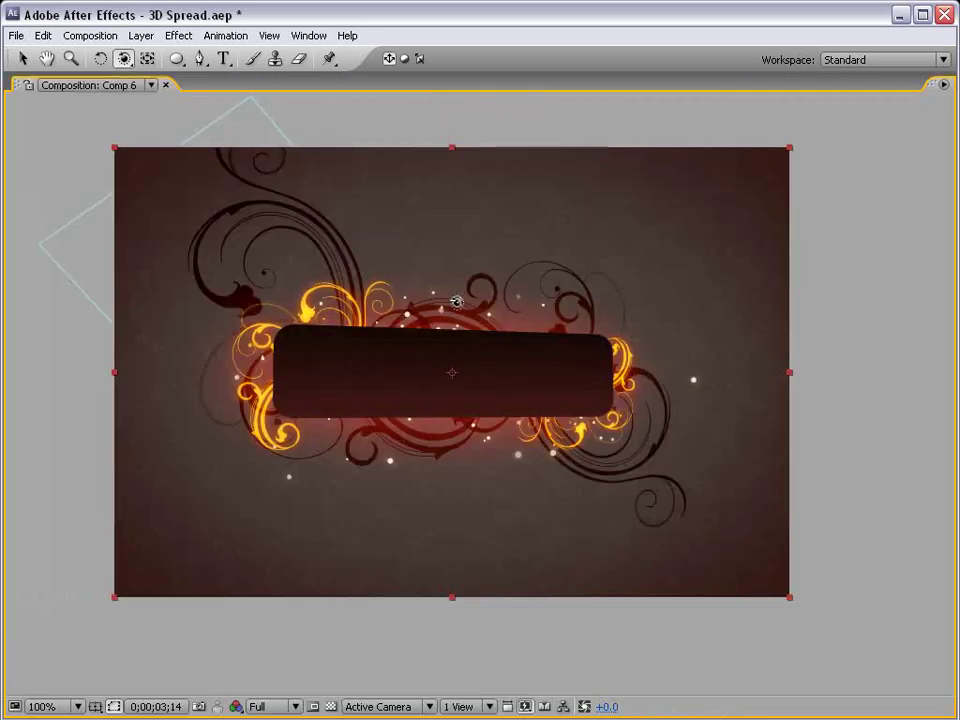
pyautogui.press('`')
pyautogui.press(',')
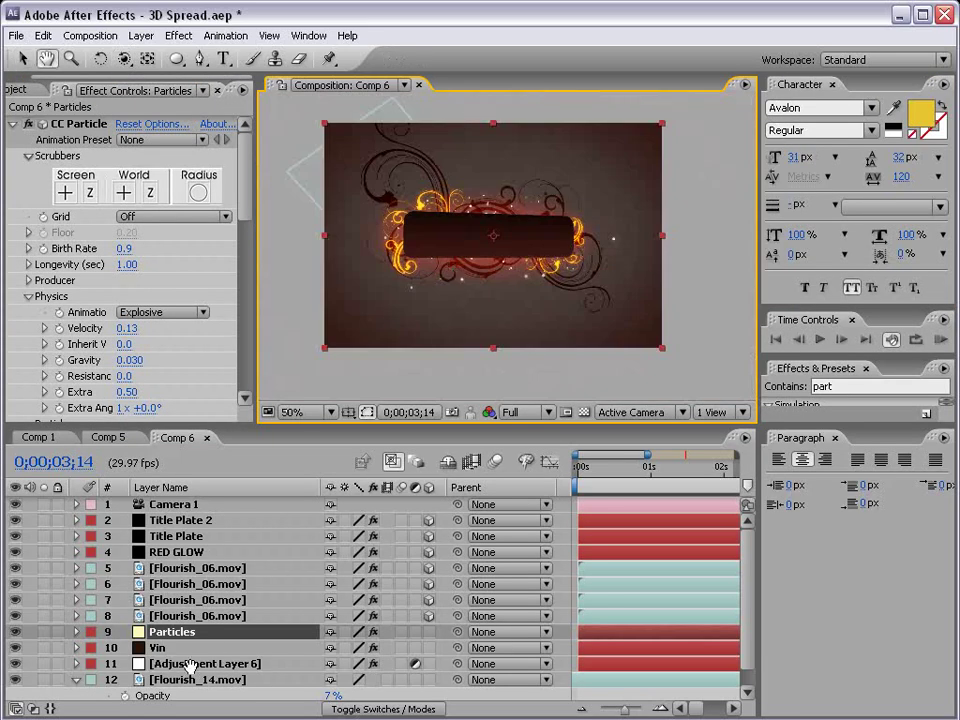
# - Collapse the Flourish_14.mov properties and apply a Fill effect to the Pale Gray-Red Solid 4 background layer
pyautogui.click(78, 658)
pyautogui.press('v')
pyautogui.click(76, 660)
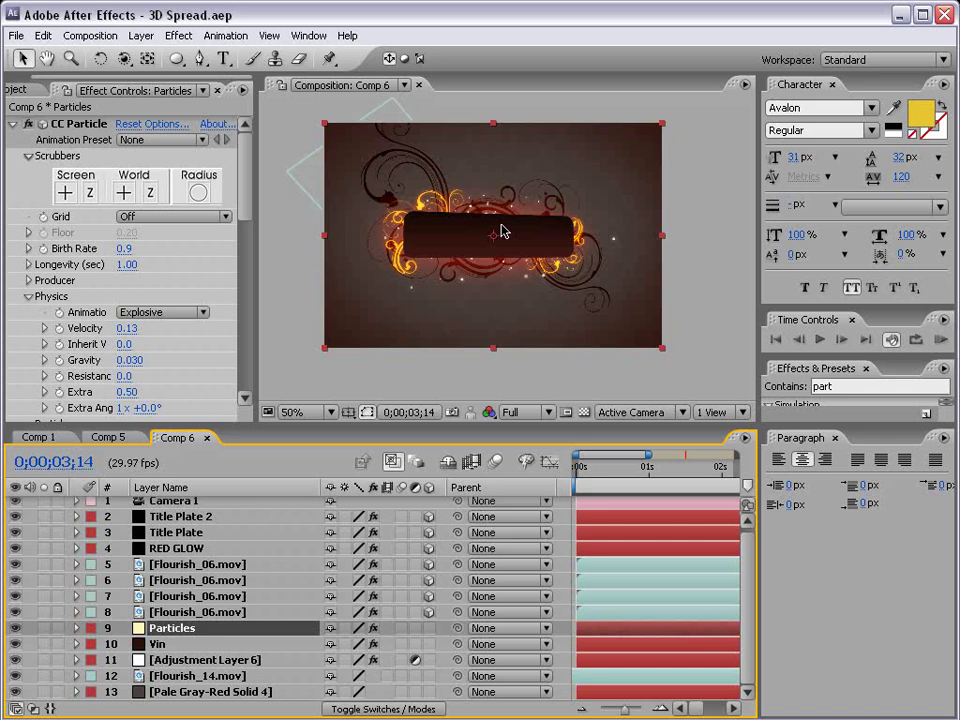
pyautogui.click(230, 691)
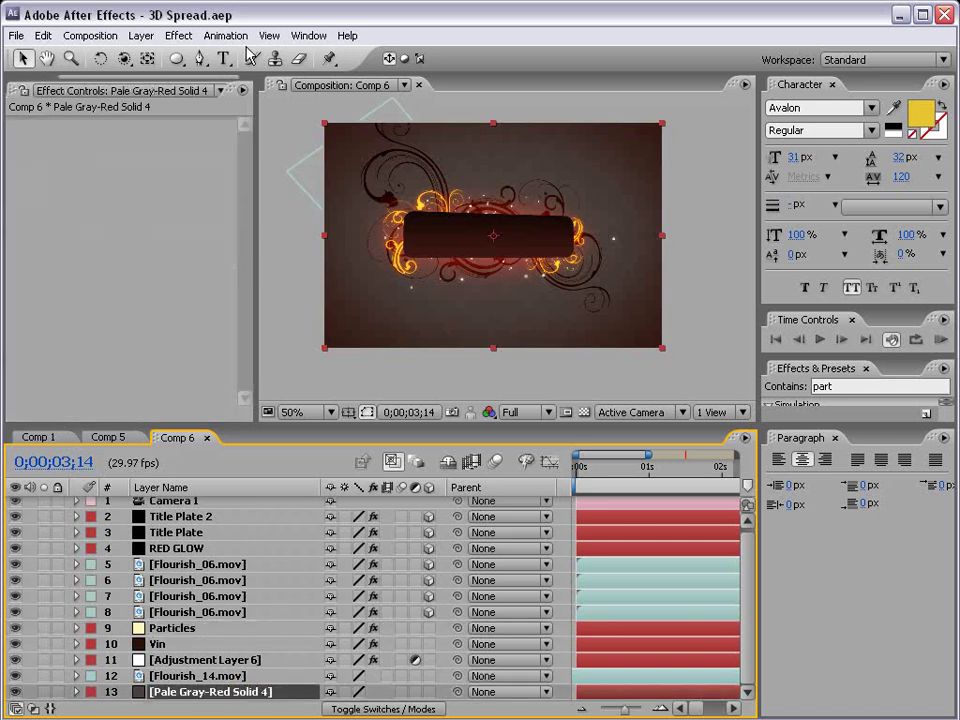
pyautogui.click(178, 35)
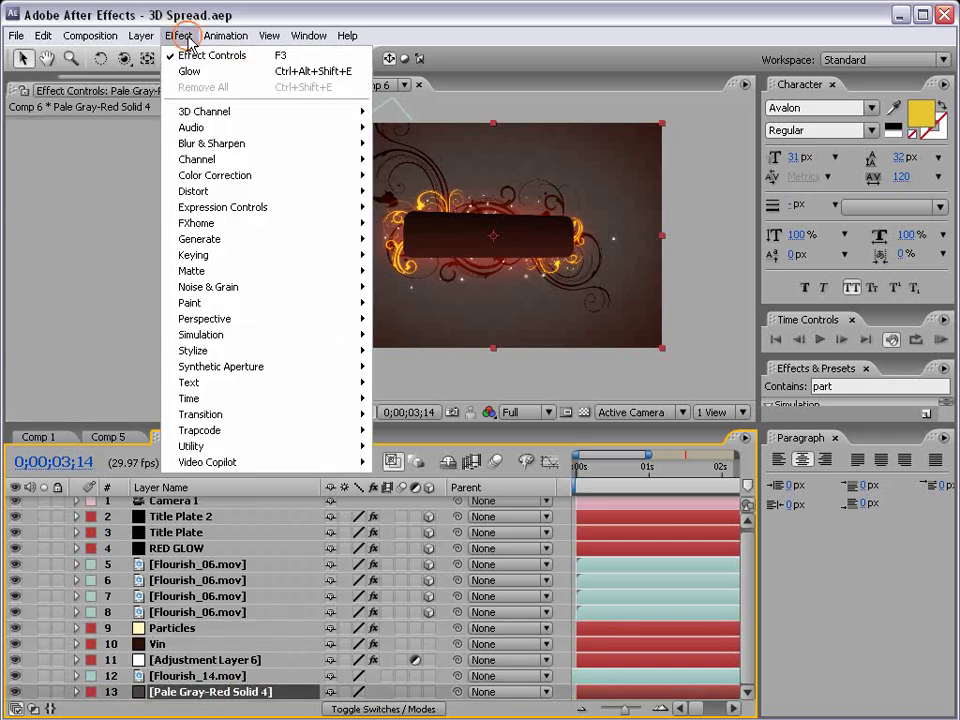
pyautogui.moveTo(220, 239)
pyautogui.click(414, 463)
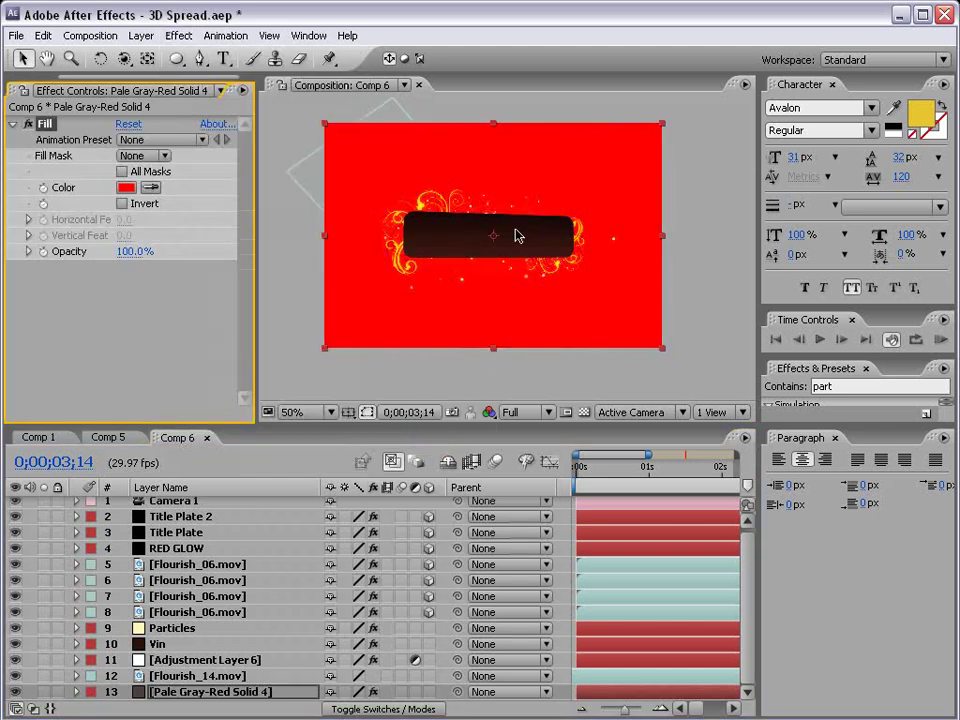
# - Try different Fill colors on the background solid, settle on a very dark red, and check the composition enlarged
pyautogui.click(138, 187)
pyautogui.click(339, 551)
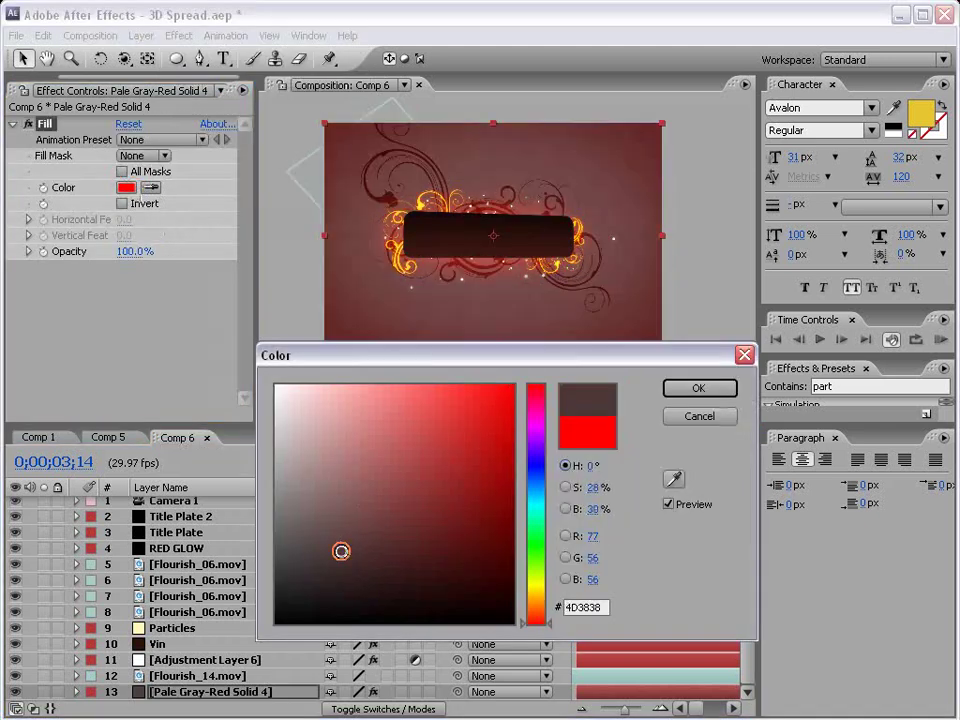
pyautogui.click(437, 578)
pyautogui.click(508, 572)
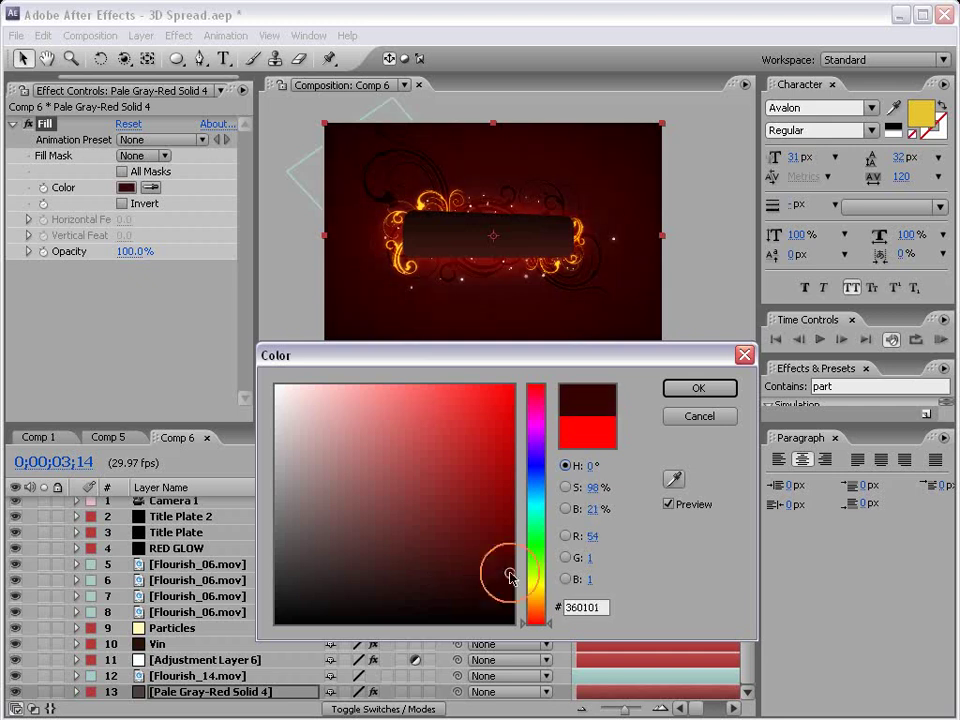
pyautogui.click(353, 586)
pyautogui.moveTo(353, 586); pyautogui.dragTo(418, 579)
pyautogui.click(431, 582)
pyautogui.click(698, 388)
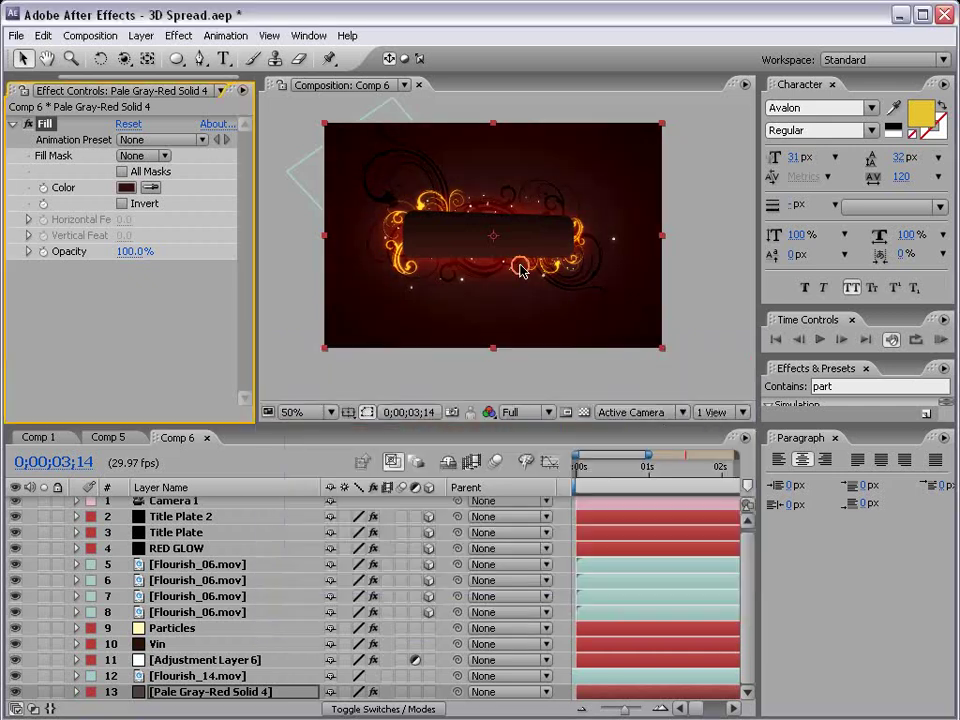
pyautogui.scroll(2, 518, 272)
pyautogui.press('`')
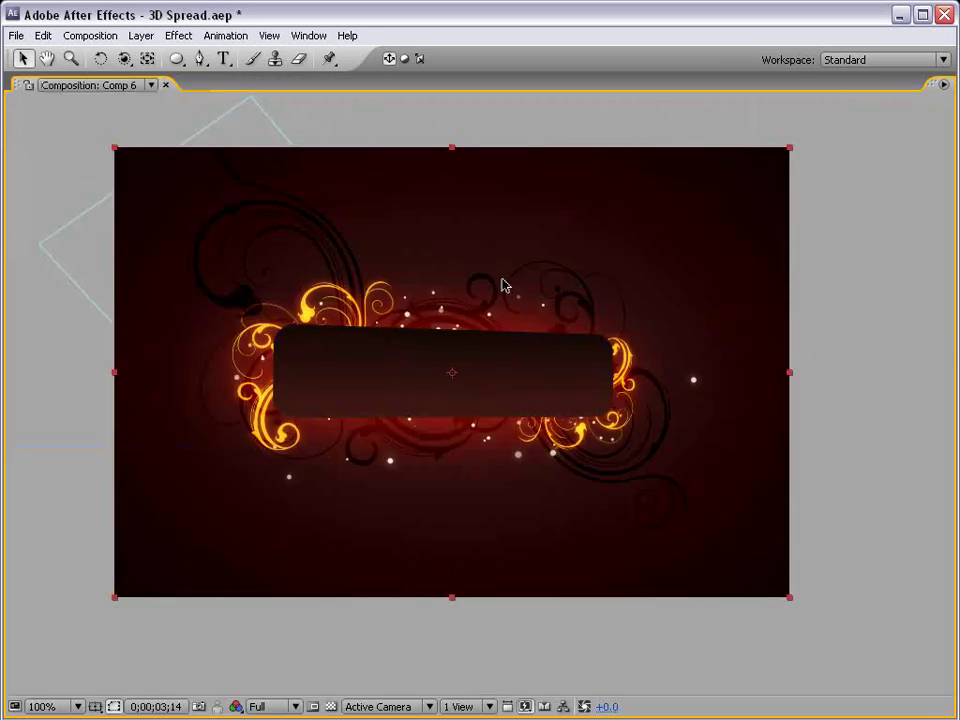
pyautogui.press('`')
pyautogui.scroll(-2, 489, 261)
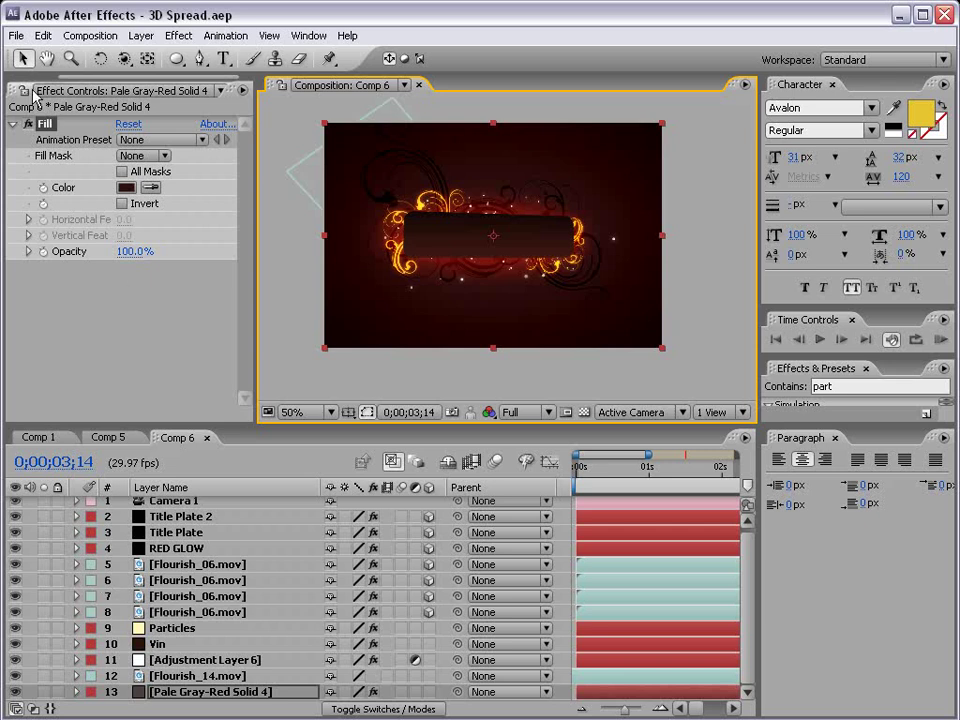
# - Turn off the Fill effect on the background solid and save the project
pyautogui.click(28, 123)
pyautogui.moveTo(90, 76); pyautogui.dragTo(35, 76)
pyautogui.hotkey('ctrl', 's')
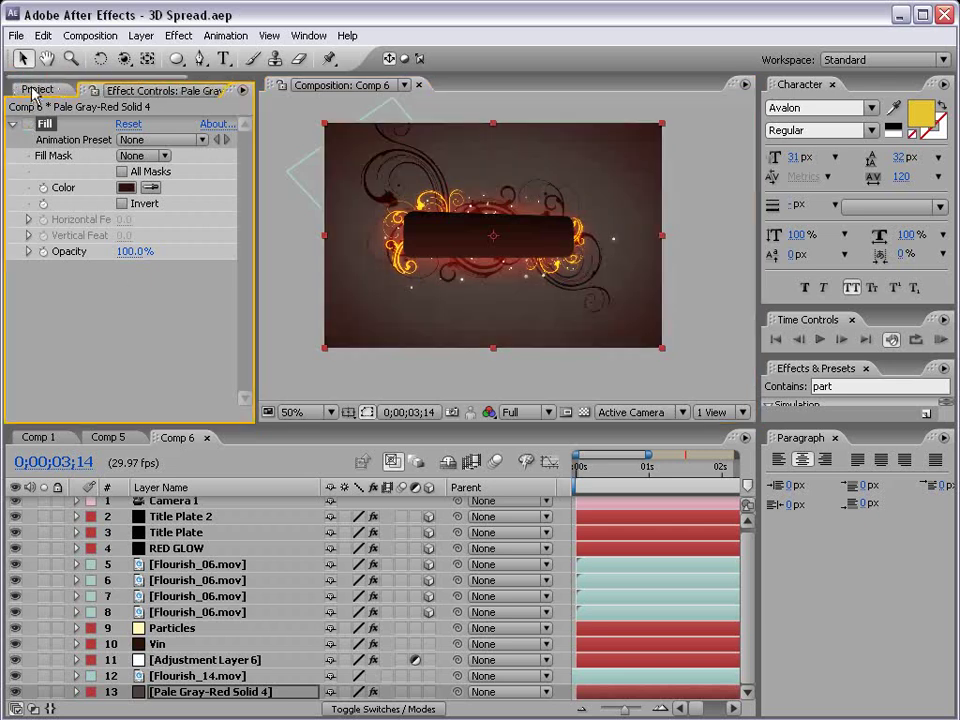
# - Add Paper_09.jpg from the Riot Gear folder between the Title Plate and RED GLOW layers and scale it to 38%
pyautogui.click(37, 89)
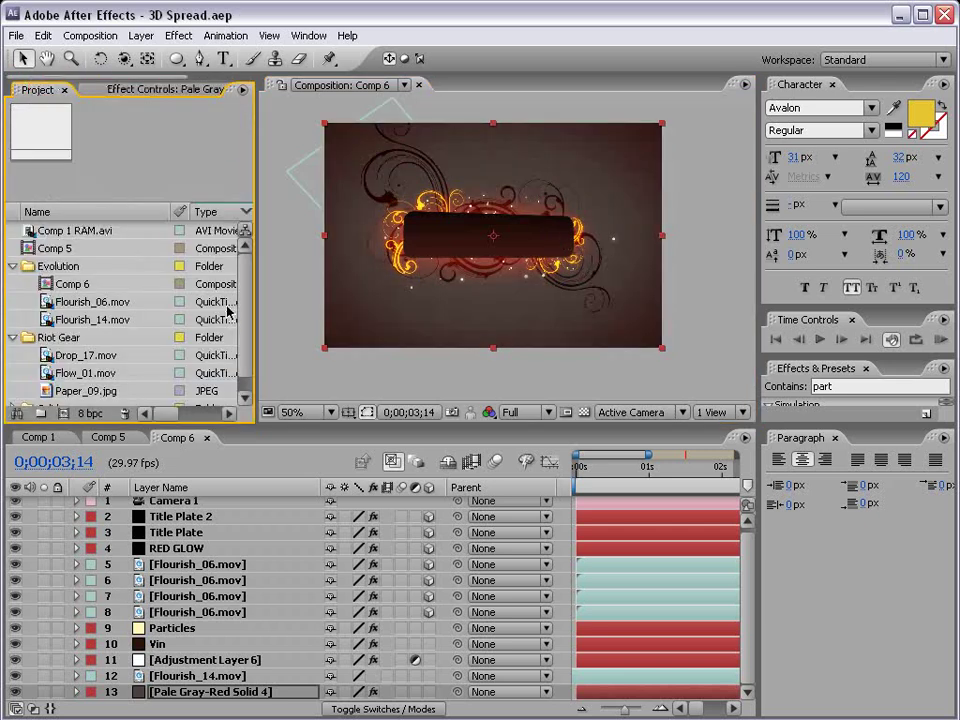
pyautogui.click(60, 338)
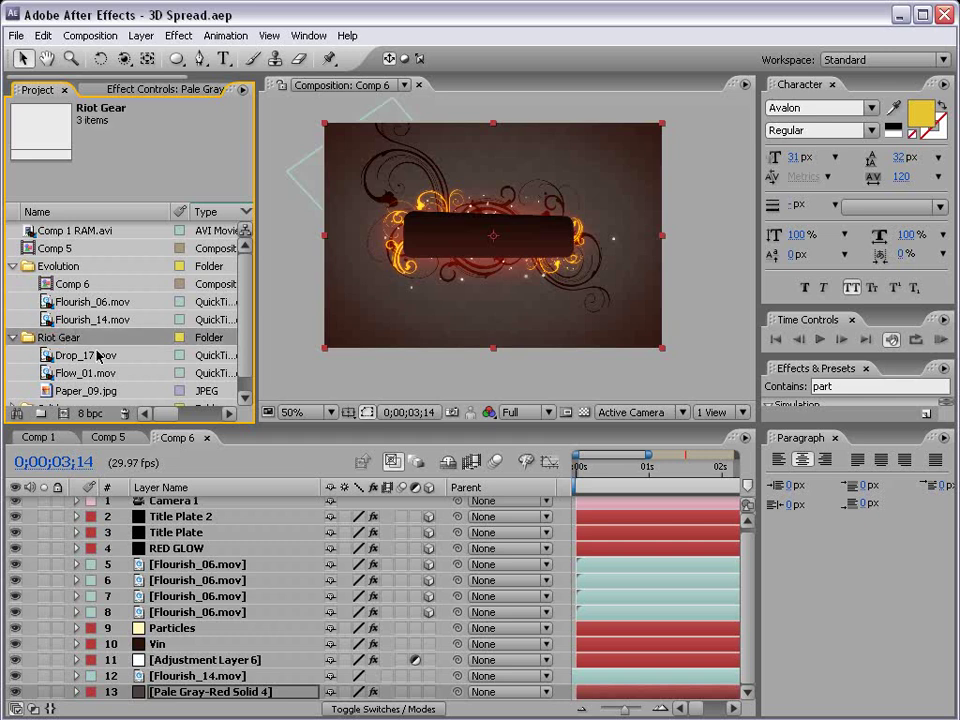
pyautogui.click(80, 388)
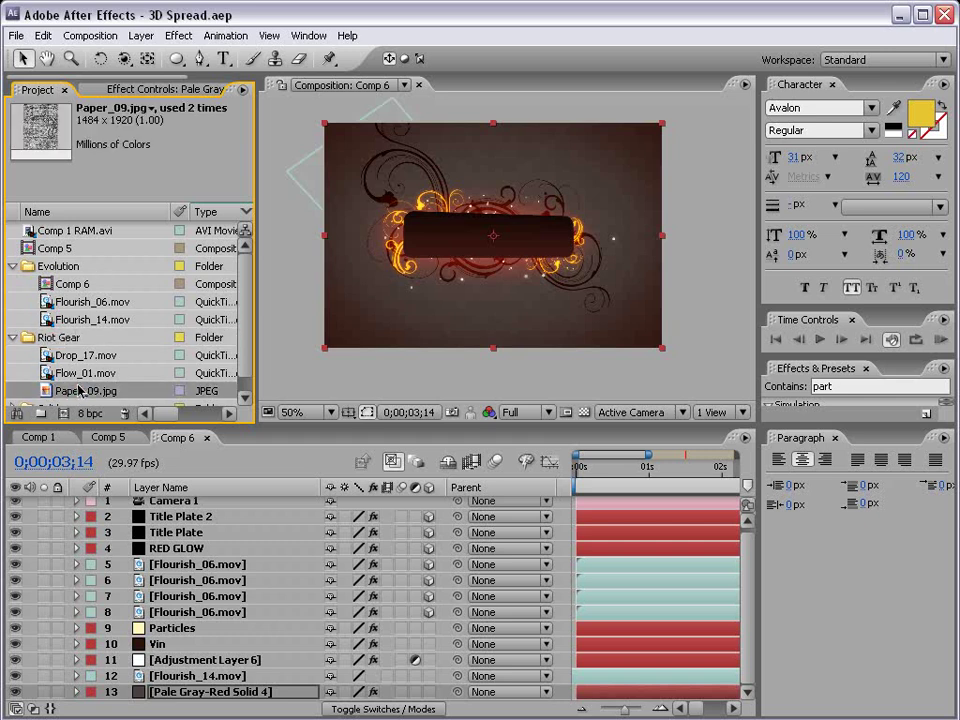
pyautogui.moveTo(78, 396); pyautogui.dragTo(210, 545)
pyautogui.scroll(-2, 522, 215)
pyautogui.press('s')
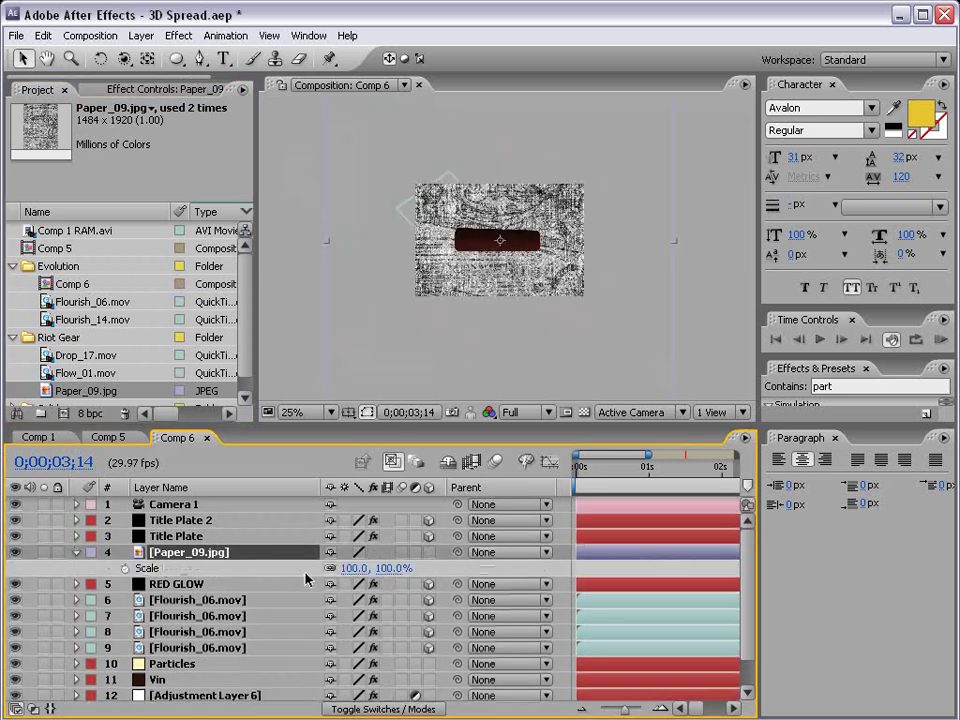
pyautogui.moveTo(392, 570); pyautogui.dragTo(362, 558)
# - Set the blending mode of Paper_09.jpg to Multiply
pyautogui.press('F4')
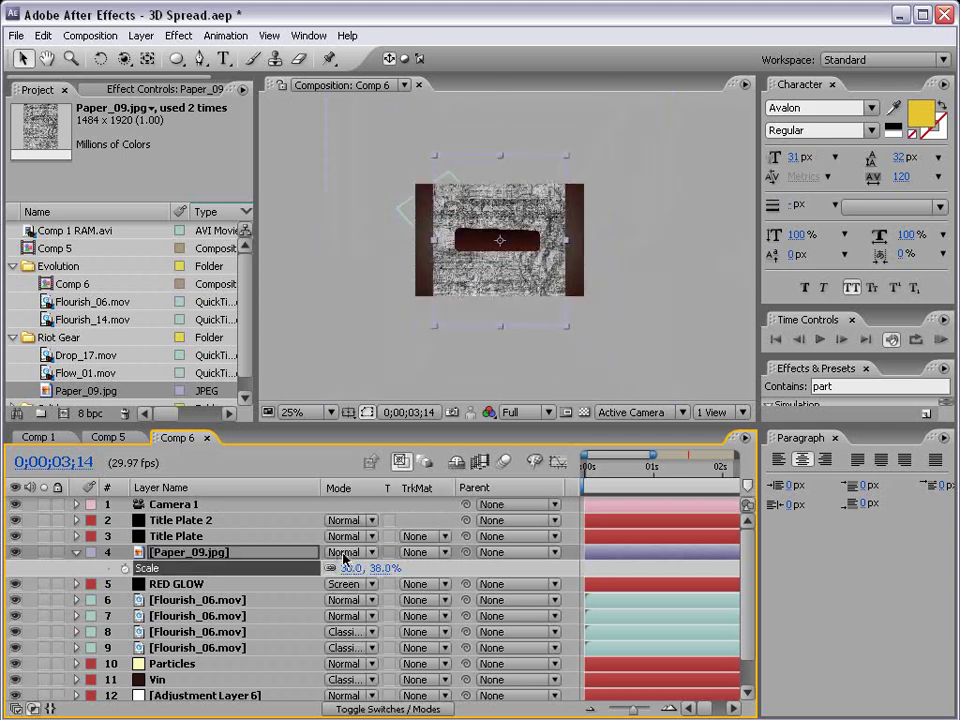
pyautogui.click(350, 552)
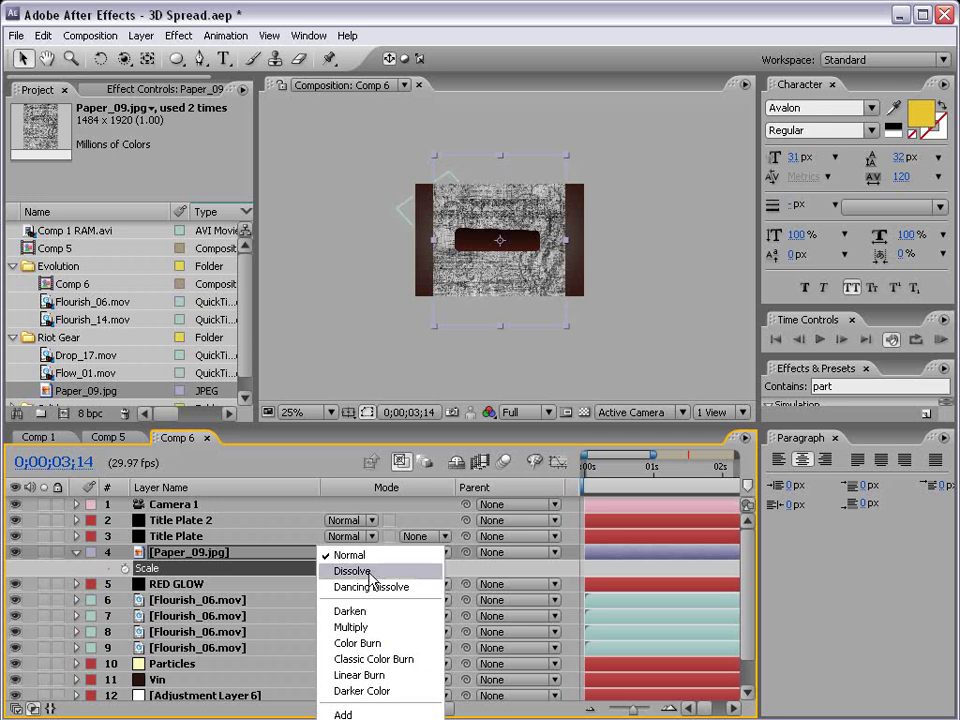
pyautogui.click(350, 627)
pyautogui.press('.')
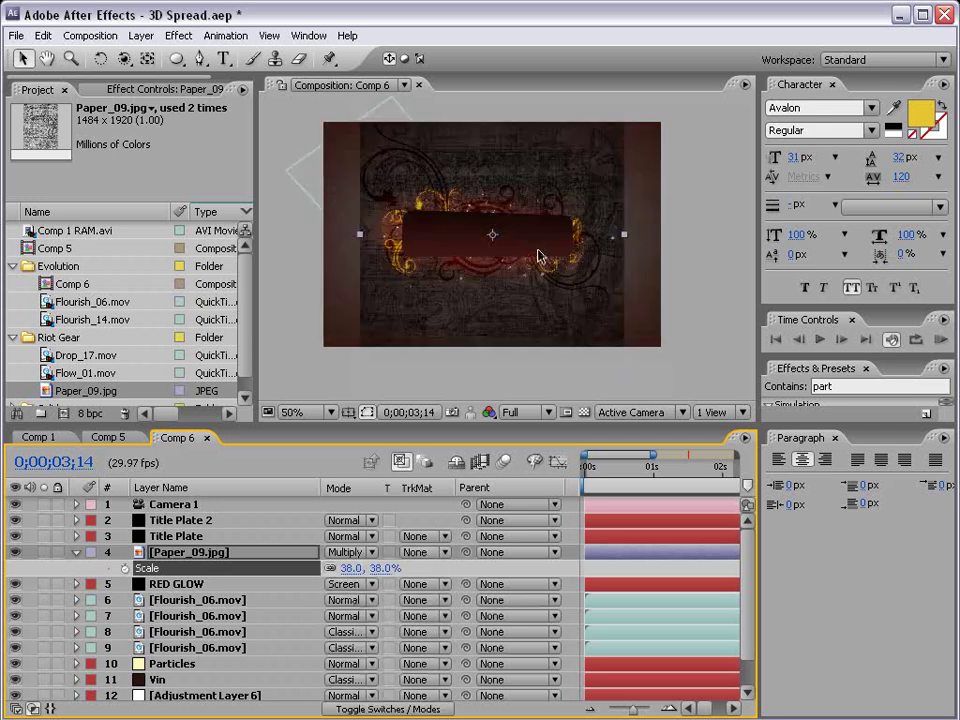
# - Set the Paper_09.jpg blending mode to Classic Color Burn and its opacity to 11%
pyautogui.press('t')
pyautogui.click(350, 552)
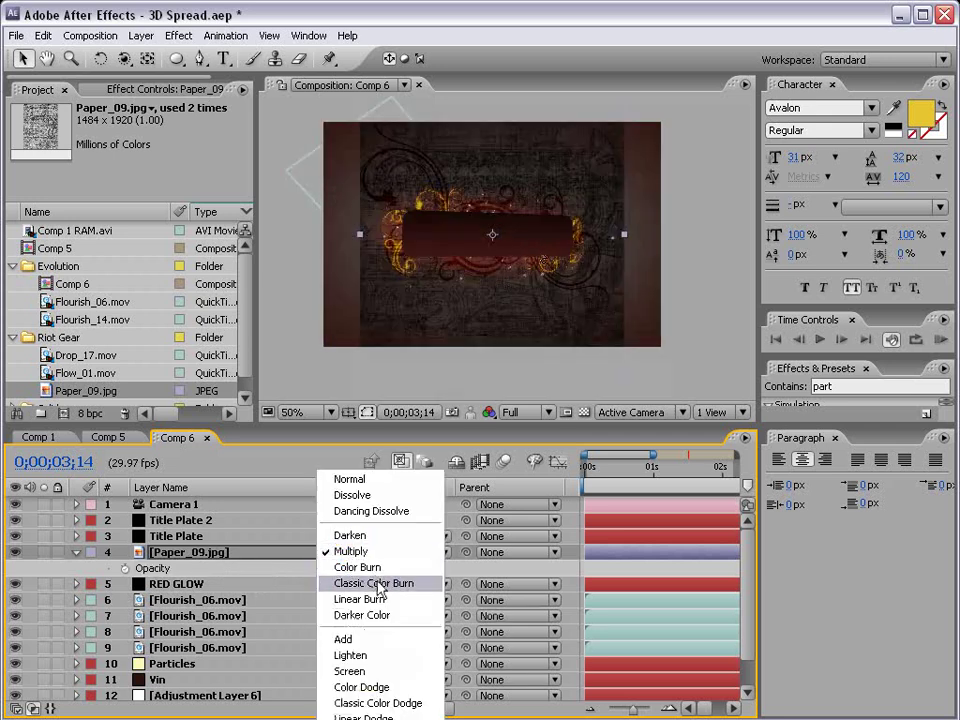
pyautogui.click(380, 585)
pyautogui.press('t')
pyautogui.press('t')
pyautogui.moveTo(336, 569); pyautogui.dragTo(255, 573)
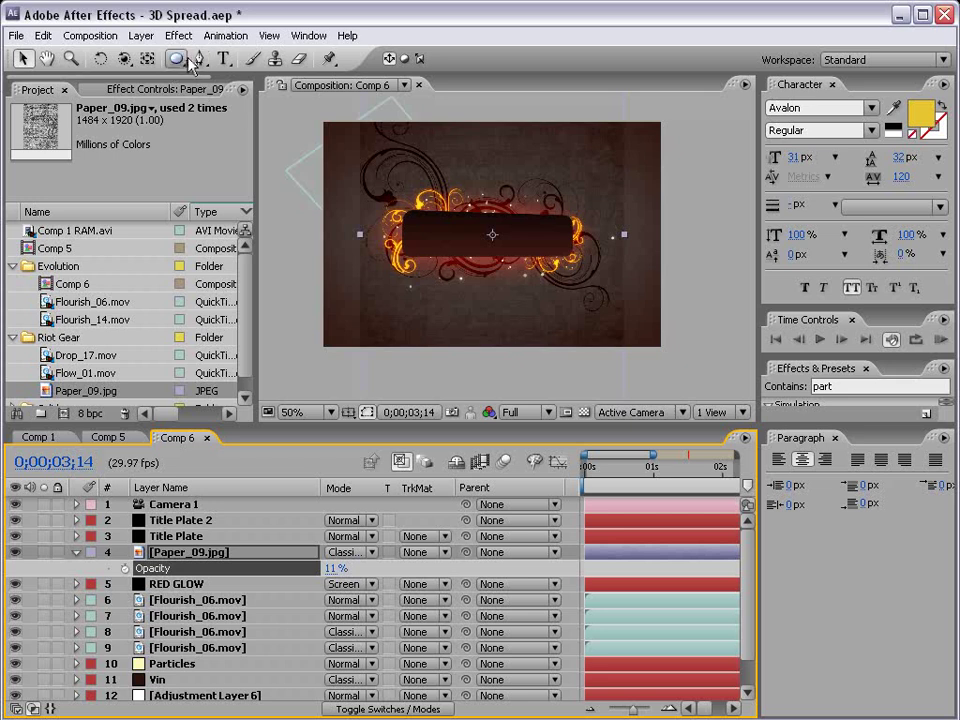
# - Draw a four-point Pen mask on Paper_09.jpg closely around the title plate and adjust the mask feather
pyautogui.press('g')
pyautogui.click(566, 212)
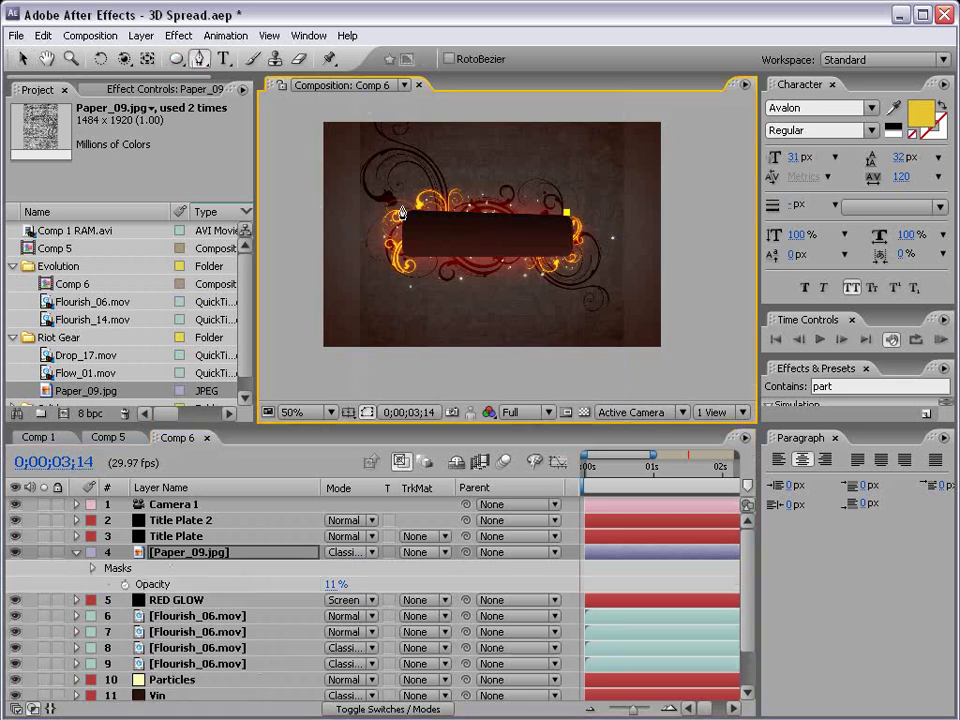
pyautogui.click(400, 213)
pyautogui.click(400, 260)
pyautogui.click(574, 259)
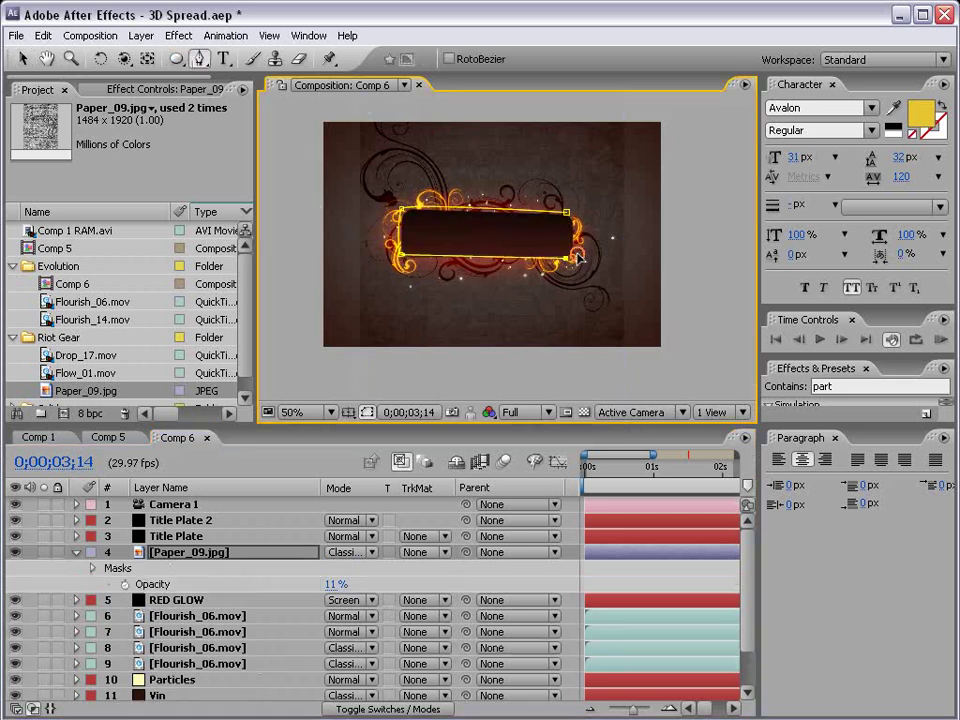
pyautogui.click(566, 213)
pyautogui.press('f')
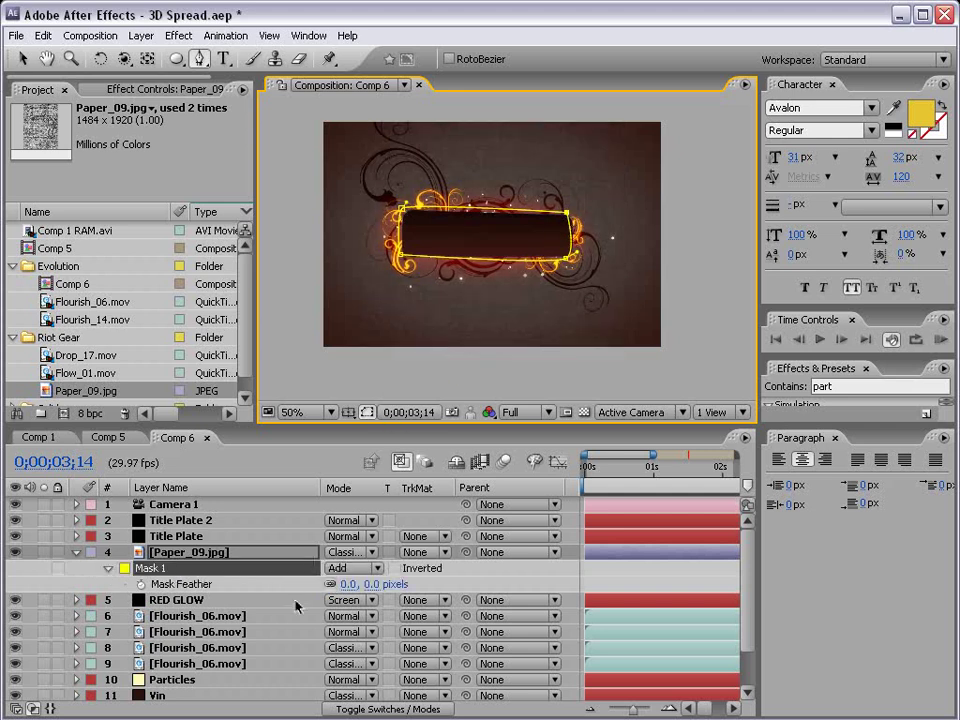
pyautogui.moveTo(368, 588); pyautogui.dragTo(341, 592)
# - Set the opacity of Paper_09.jpg to 34%
pyautogui.press('t')
pyautogui.click(333, 568)
pyautogui.write('34')
pyautogui.press('Return')
pyautogui.scroll(-1, 160, 660)
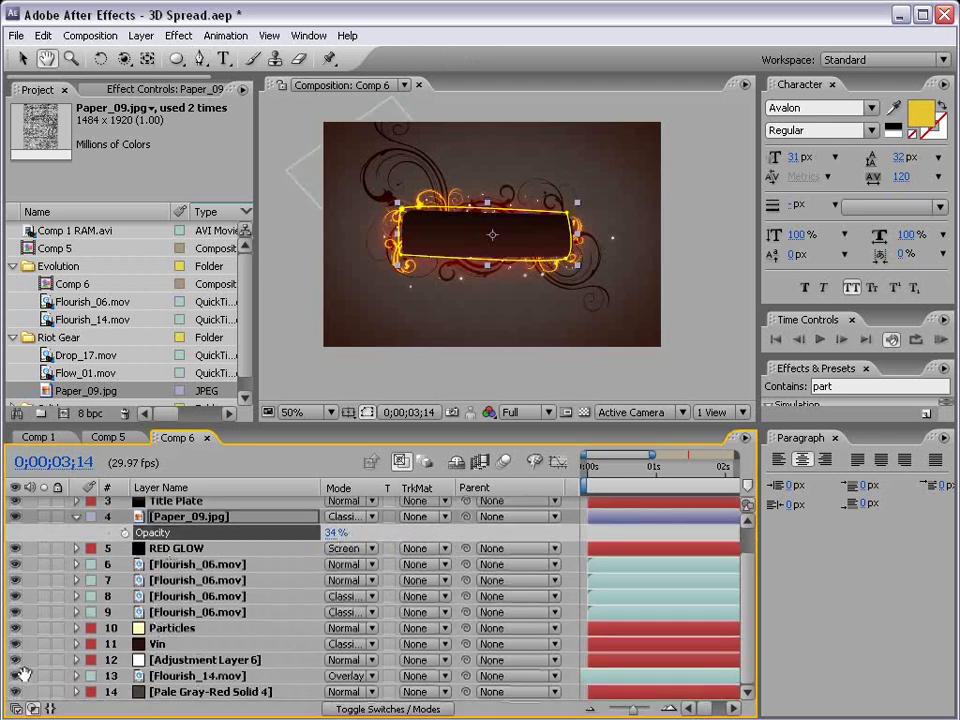
# - Set the mask expansion of Mask 1 on Paper_09.jpg to 56 pixels and check the whole composition
pyautogui.scroll(2, 525, 255)
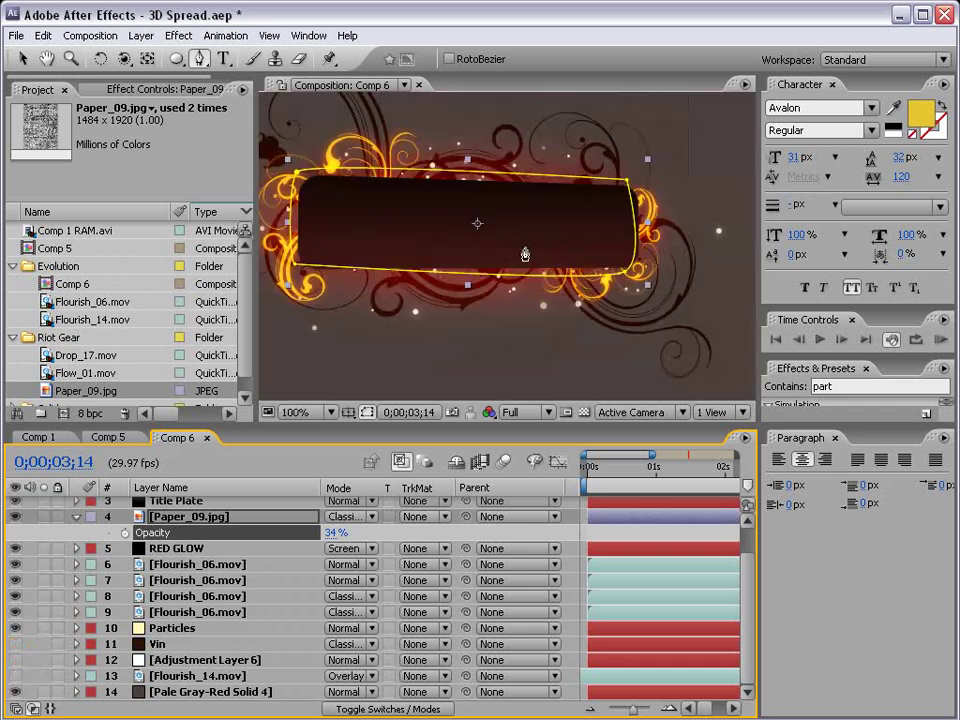
pyautogui.press('m')
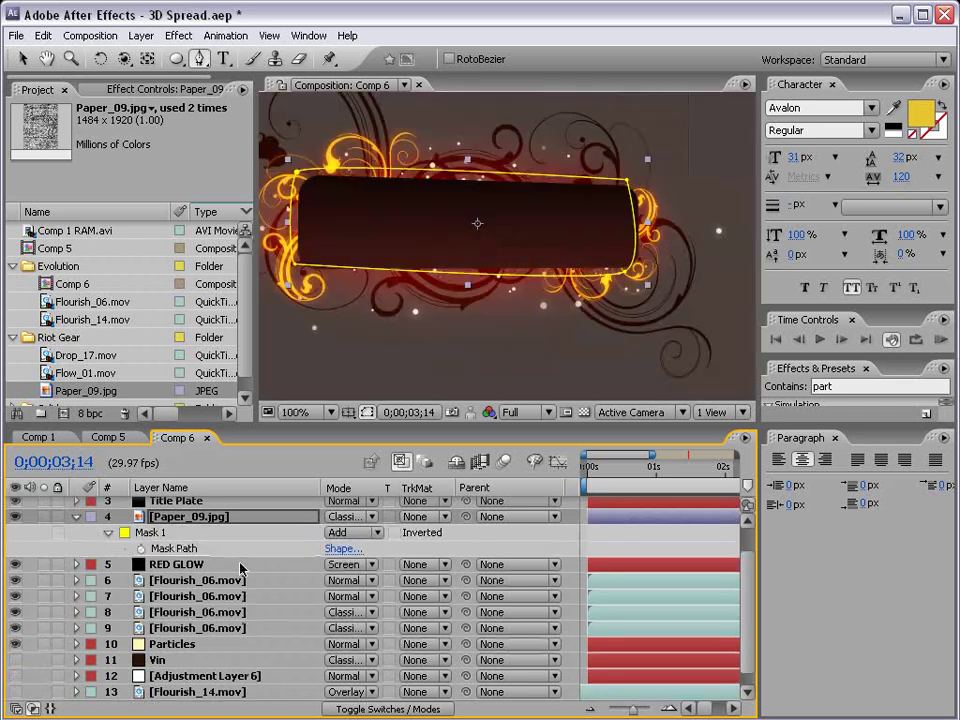
pyautogui.press('m')
pyautogui.moveTo(339, 597); pyautogui.dragTo(383, 577)
pyautogui.click(673, 540)
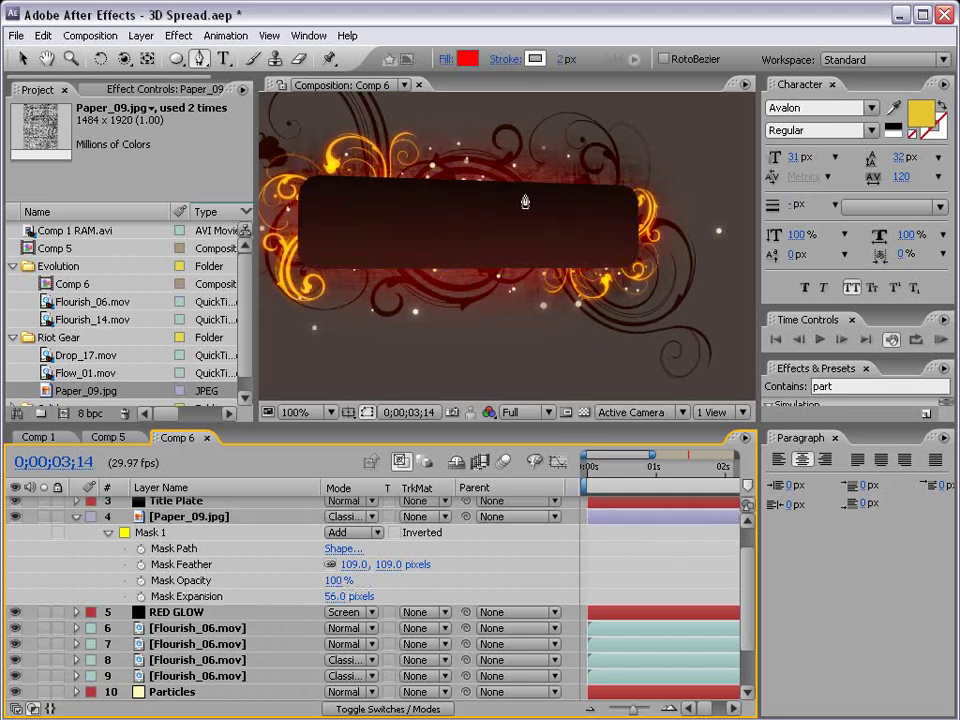
pyautogui.press('`')
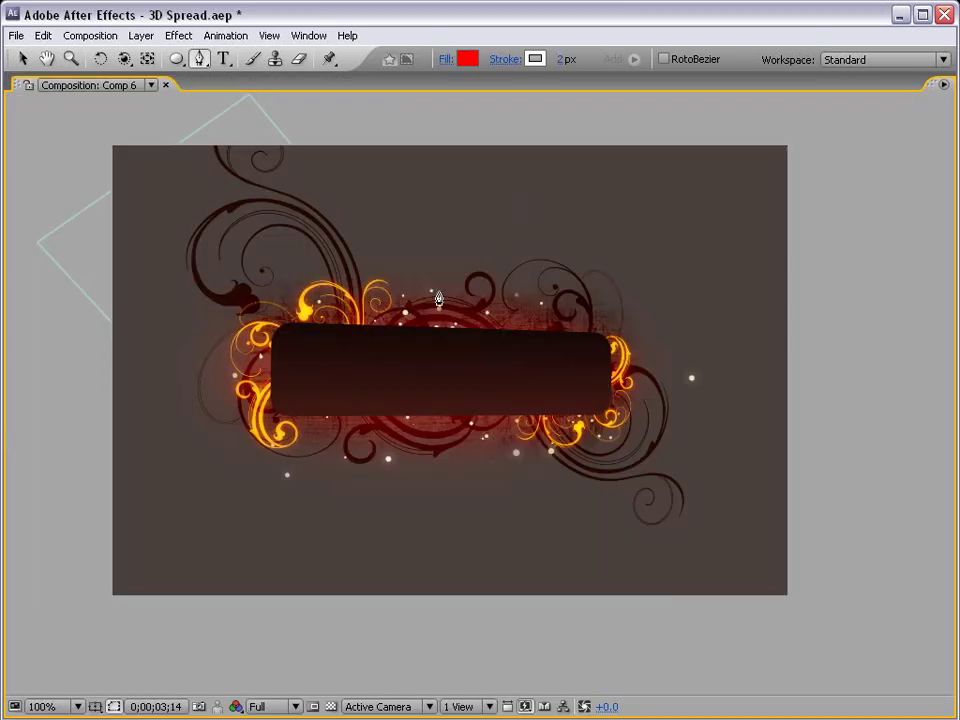
pyautogui.press('`')
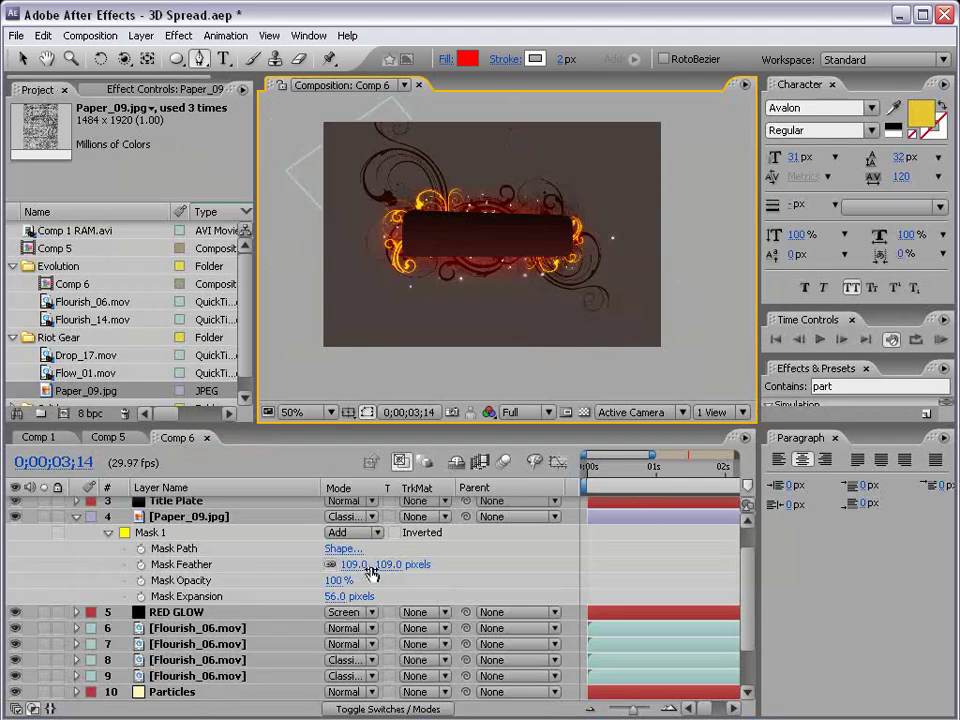
# - Set the mask feather of Mask 1 on Paper_09.jpg to 197 pixels and check the softened paper texture
pyautogui.click(406, 557)
pyautogui.moveTo(406, 557); pyautogui.dragTo(489, 557)
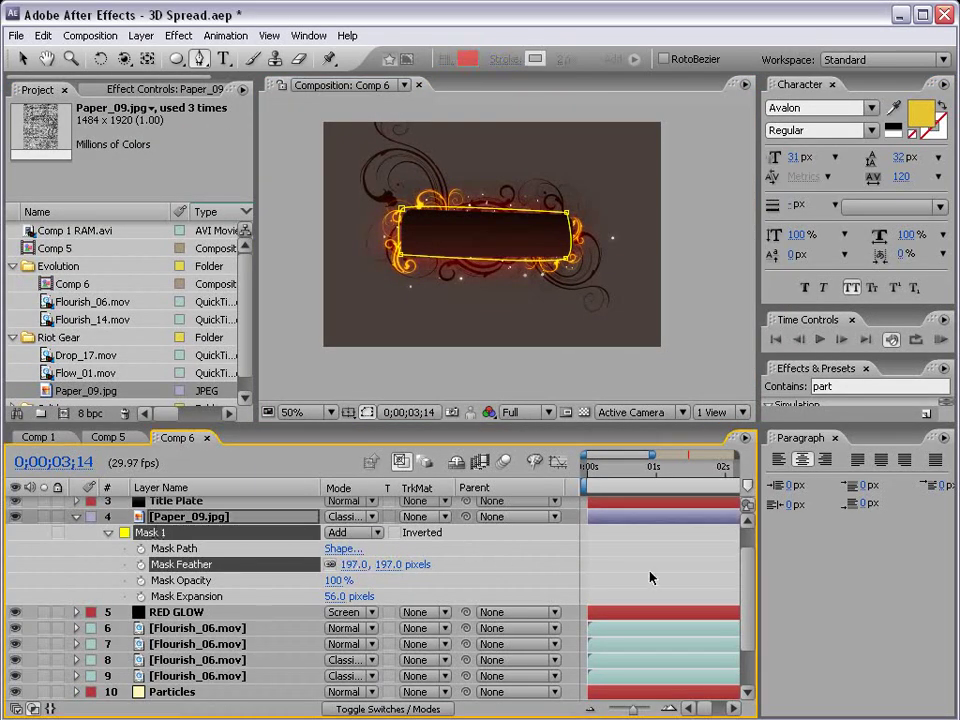
pyautogui.press('`')
pyautogui.press('.')
pyautogui.press('`')
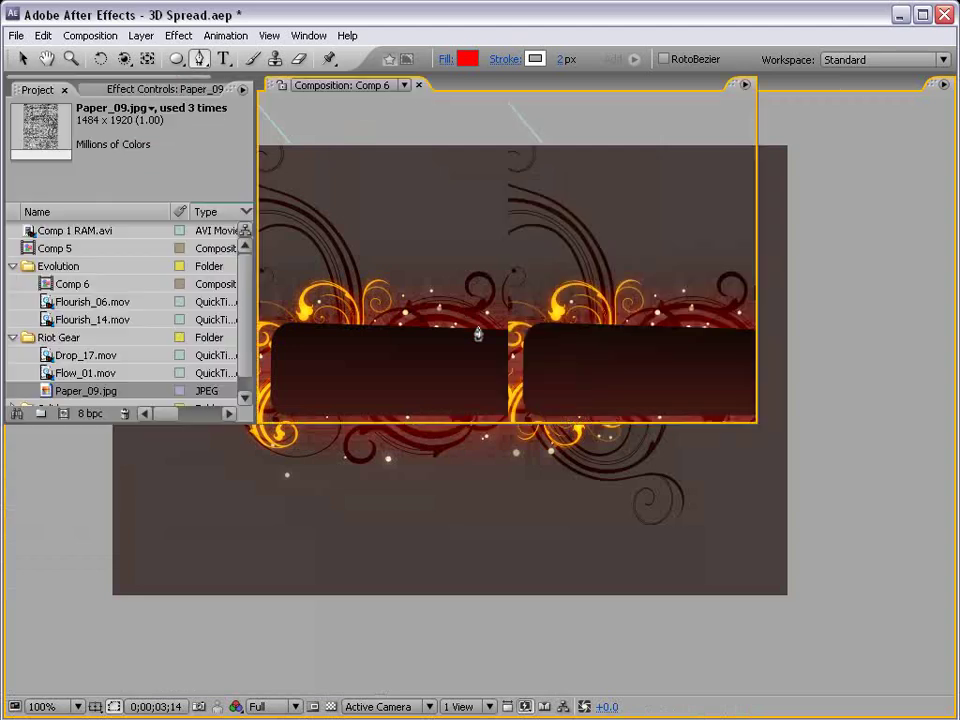
# - Make Paper_09.jpg a 3D layer and show the Vin, Adjustment Layer 6 and Flourish_14.mov layers again
pyautogui.press('F4')
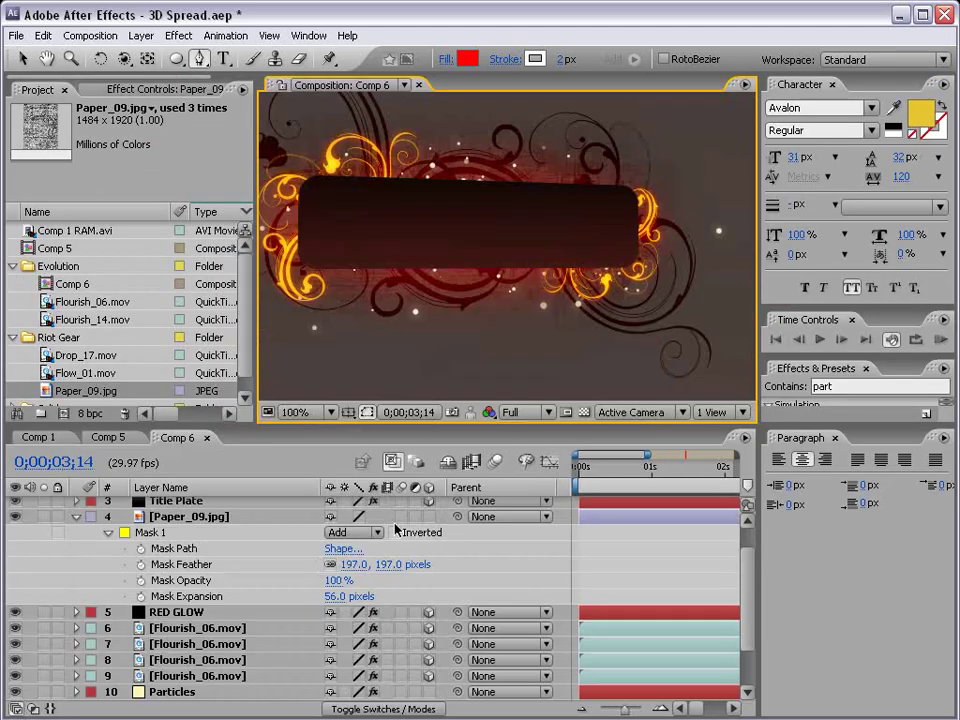
pyautogui.click(429, 516)
pyautogui.scroll(2, 584, 553)
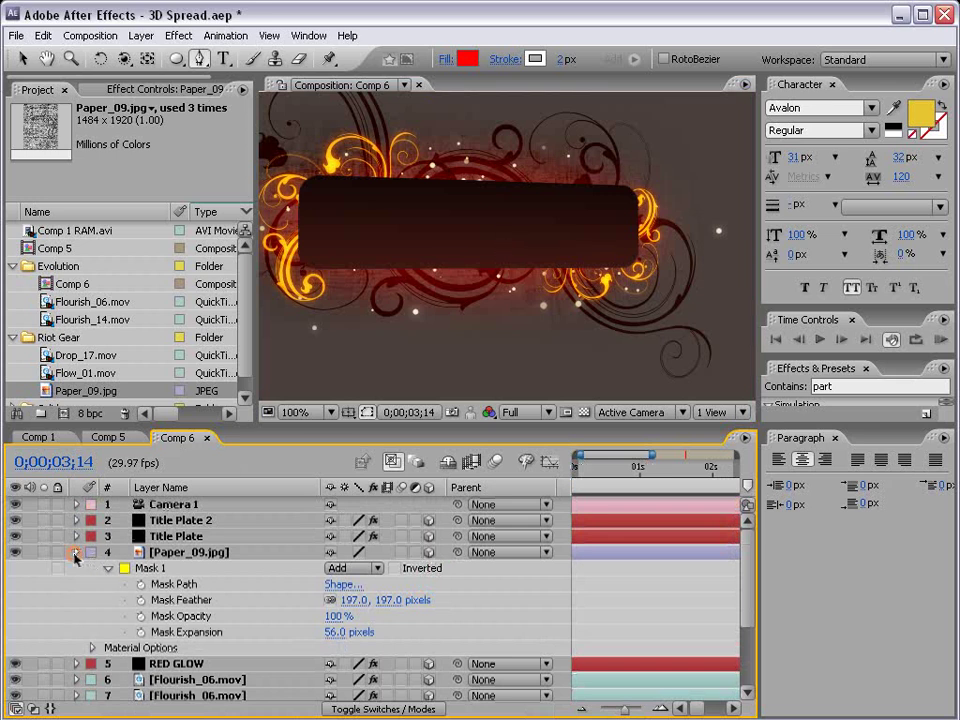
pyautogui.click(75, 553)
pyautogui.scroll(-1, 27, 504)
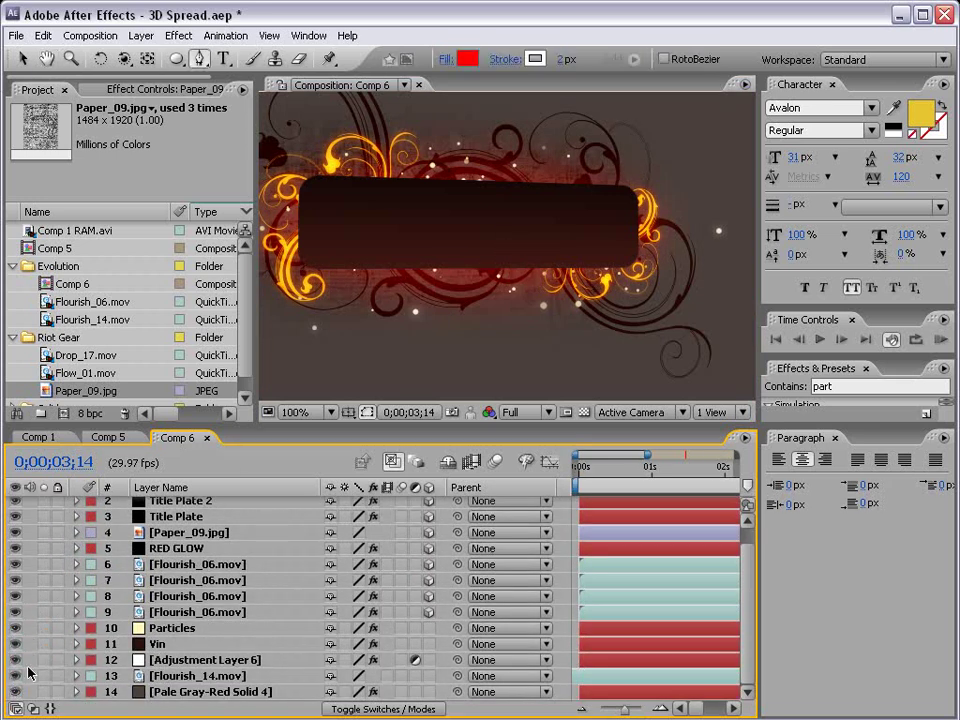
# - Orbit the camera around the title plate in the enlarged composition view to check the 3D depth of the layers
pyautogui.press('`')
pyautogui.press('c')
pyautogui.moveTo(540, 356); pyautogui.dragTo(569, 357)
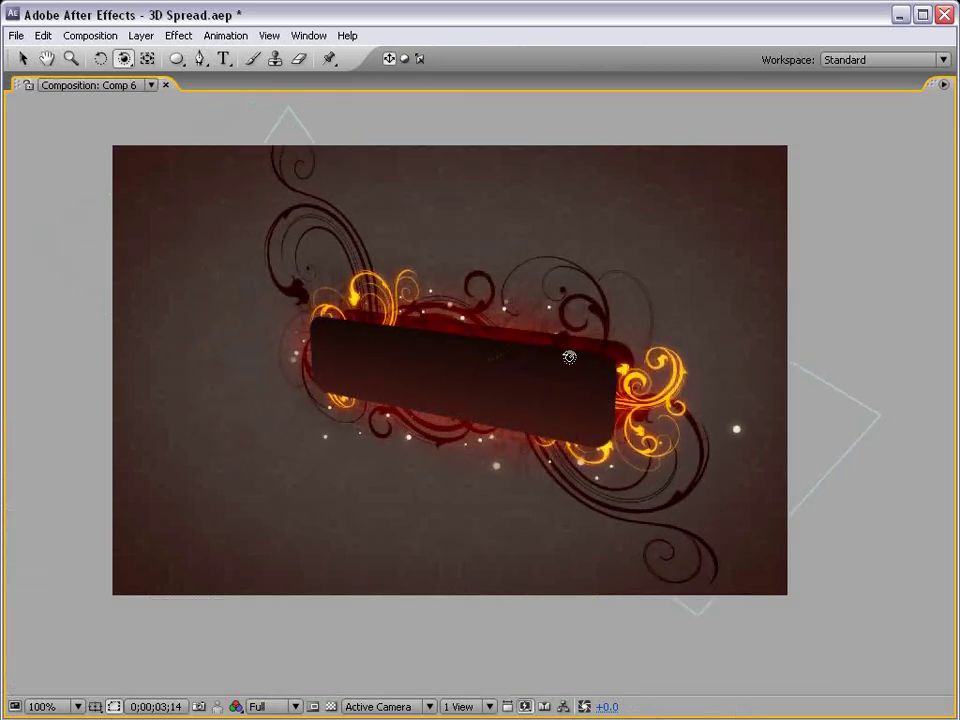
pyautogui.moveTo(439, 411); pyautogui.dragTo(590, 332)
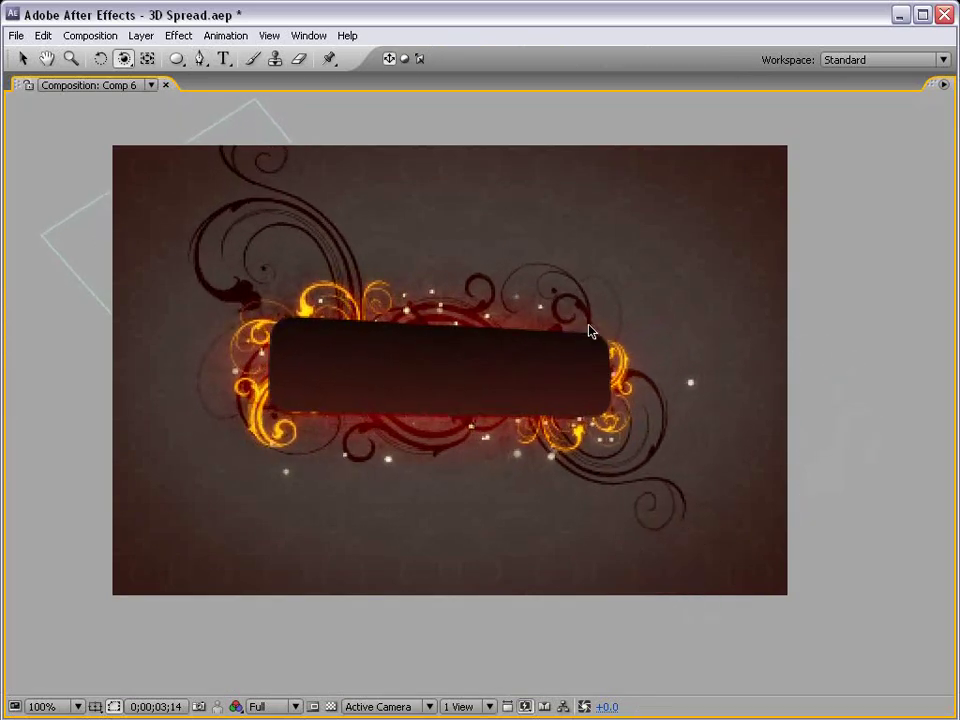
pyautogui.press('`')
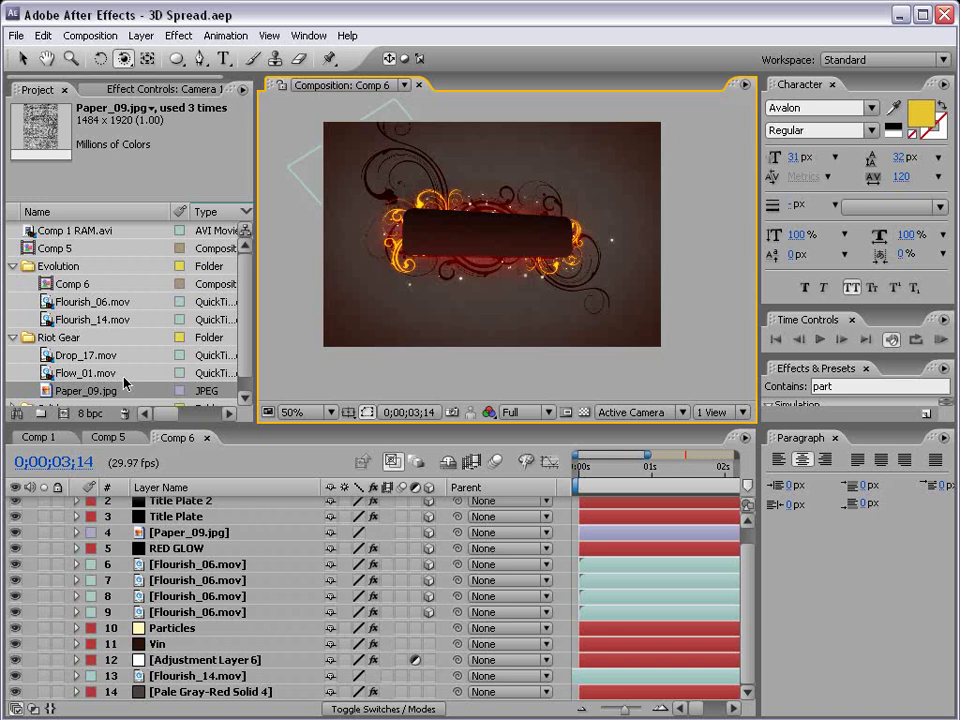
# - Add the Flow_01.mov smoke footage as the top layer of Comp 6 and set its blending mode to Screen
pyautogui.click(70, 355)
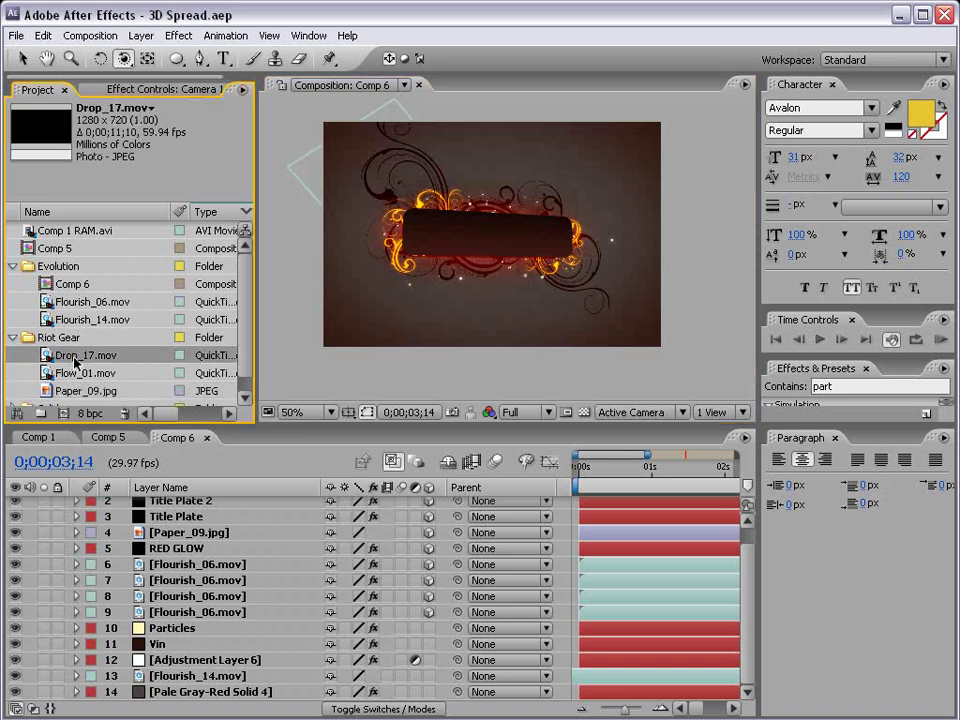
pyautogui.moveTo(50, 372); pyautogui.dragTo(489, 238)
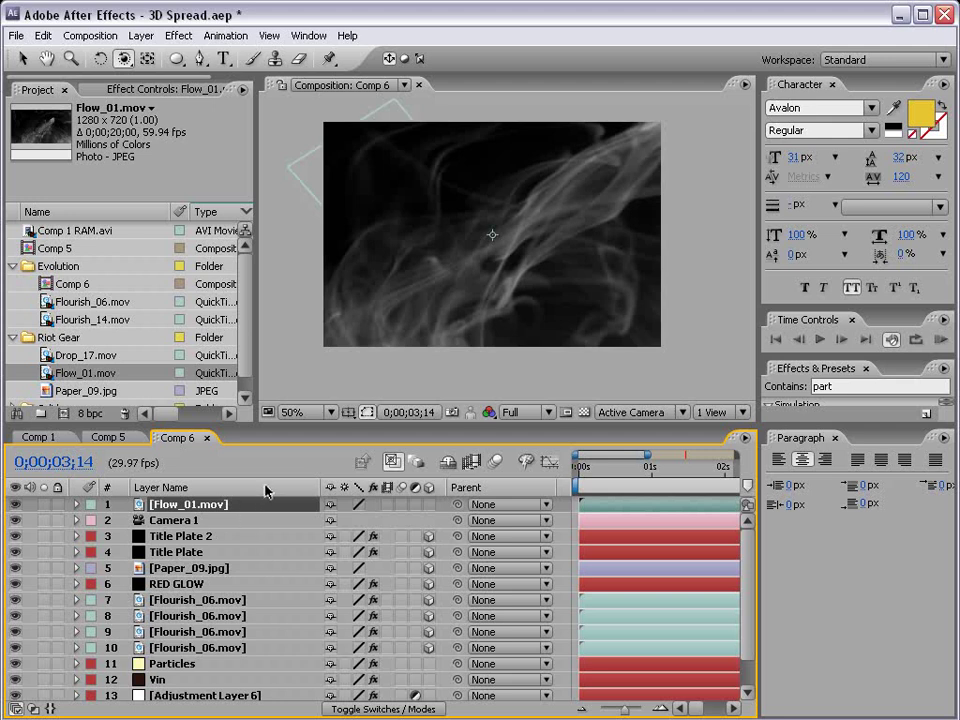
pyautogui.press('F4')
pyautogui.click(345, 504)
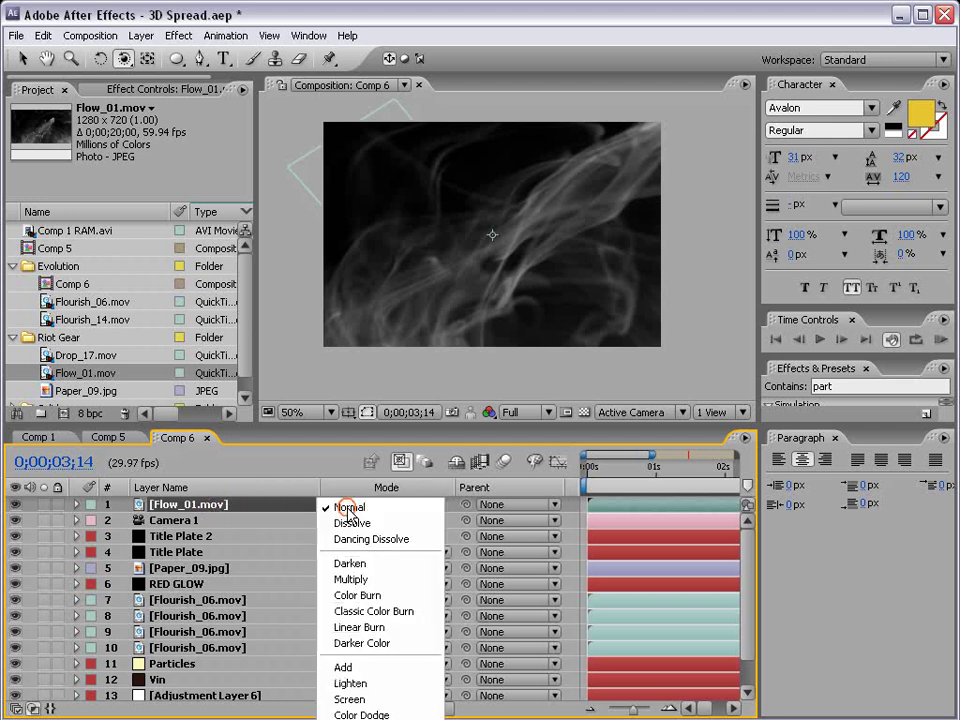
pyautogui.click(348, 519)
pyautogui.click(345, 504)
pyautogui.click(370, 626)
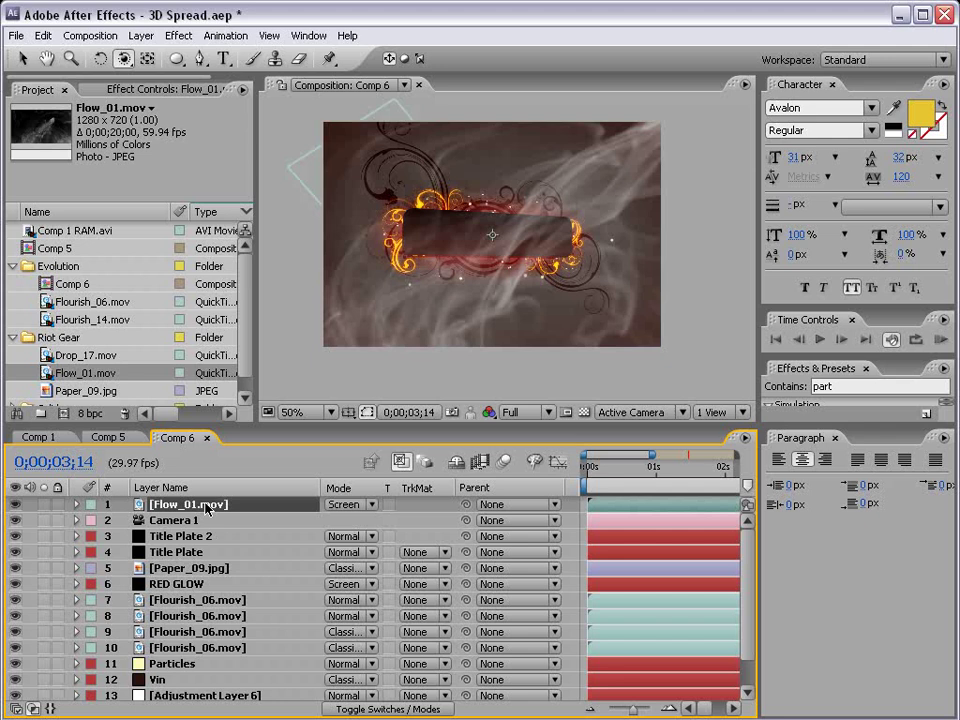
# - Try several blending modes on the Flow_01.mov layer and settle on Add
pyautogui.hotkey('shift', '=')
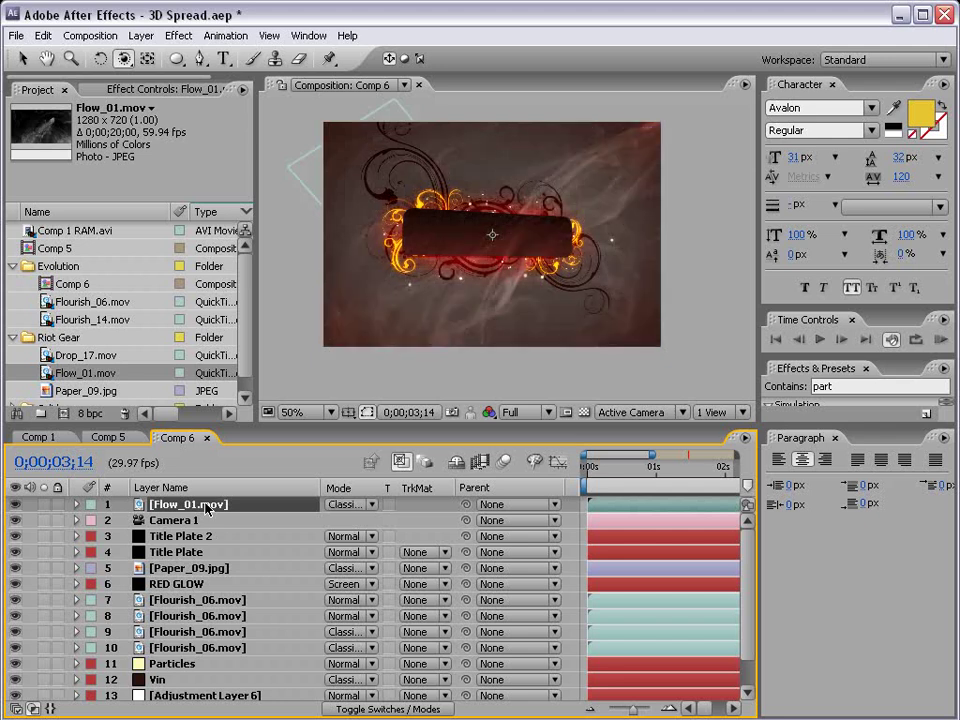
pyautogui.hotkey('shift', '-')
pyautogui.hotkey('shift', '-')
pyautogui.hotkey('shift', '-')
pyautogui.hotkey('shift', '-')
pyautogui.hotkey('shift', '-')
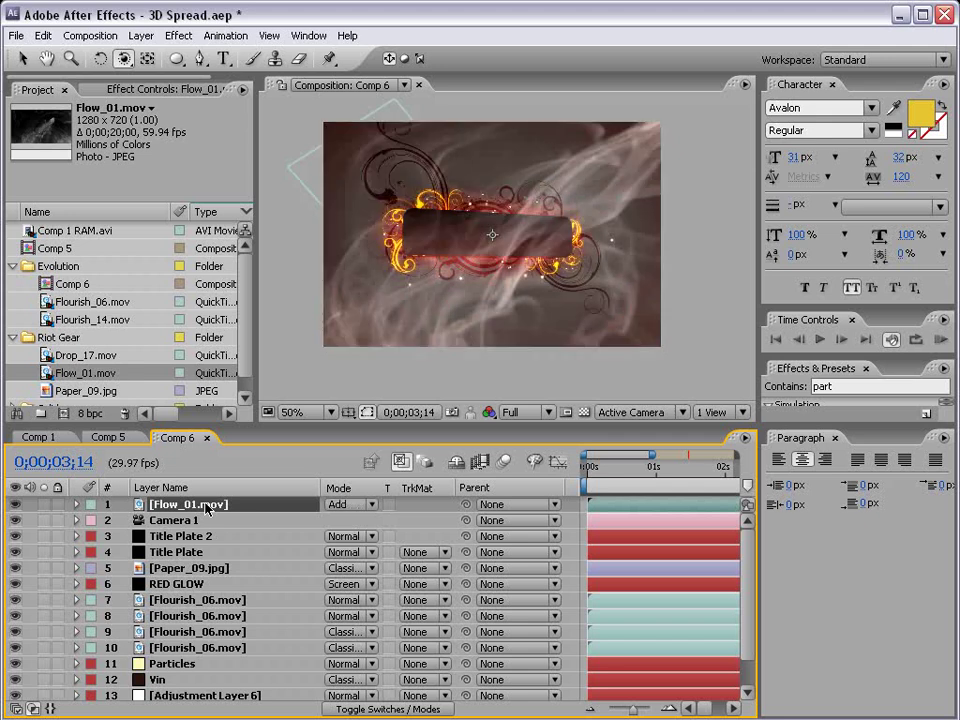
# - Go to 0;00;01;03 and set the opacity of Flow_01.mov to 31%, checking the smoke in the enlarged composition view
pyautogui.press('v')
pyautogui.moveTo(657, 468)
pyautogui.mouseDown()
pyautogui.moveTo(682, 468)
pyautogui.moveTo(615, 468)
pyautogui.moveTo(665, 483)
pyautogui.mouseUp()
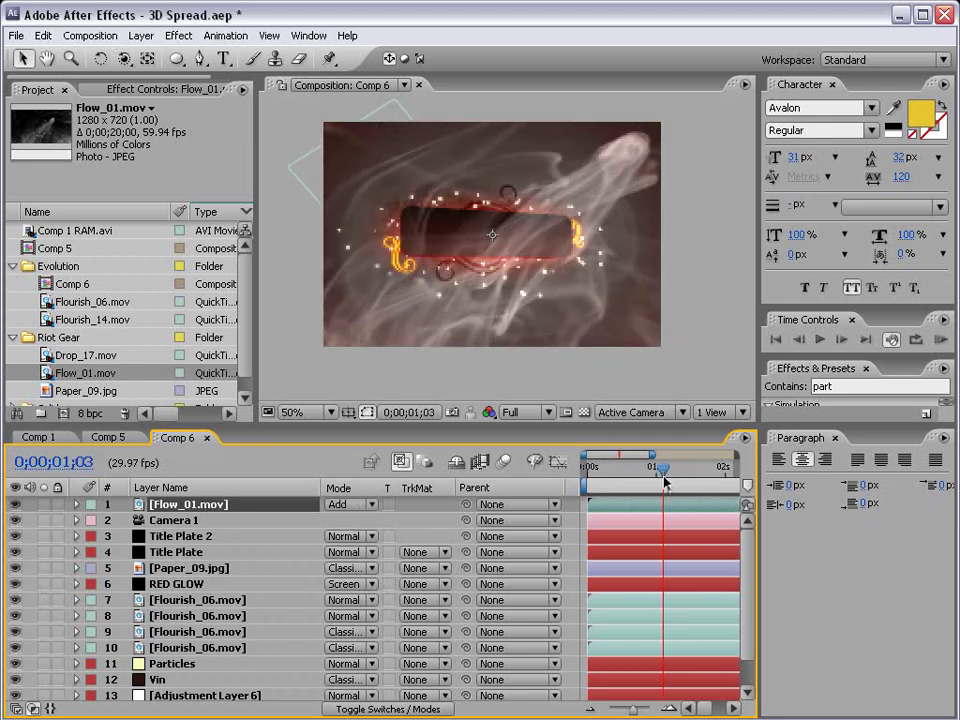
pyautogui.press('t')
pyautogui.moveTo(338, 521); pyautogui.dragTo(274, 521)
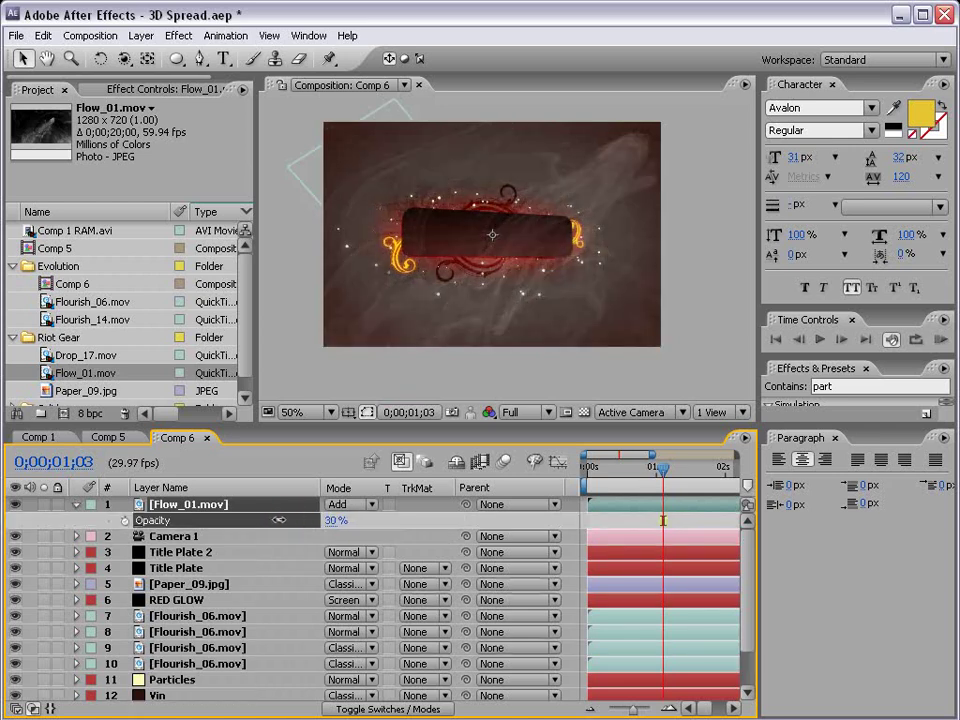
pyautogui.press('`')
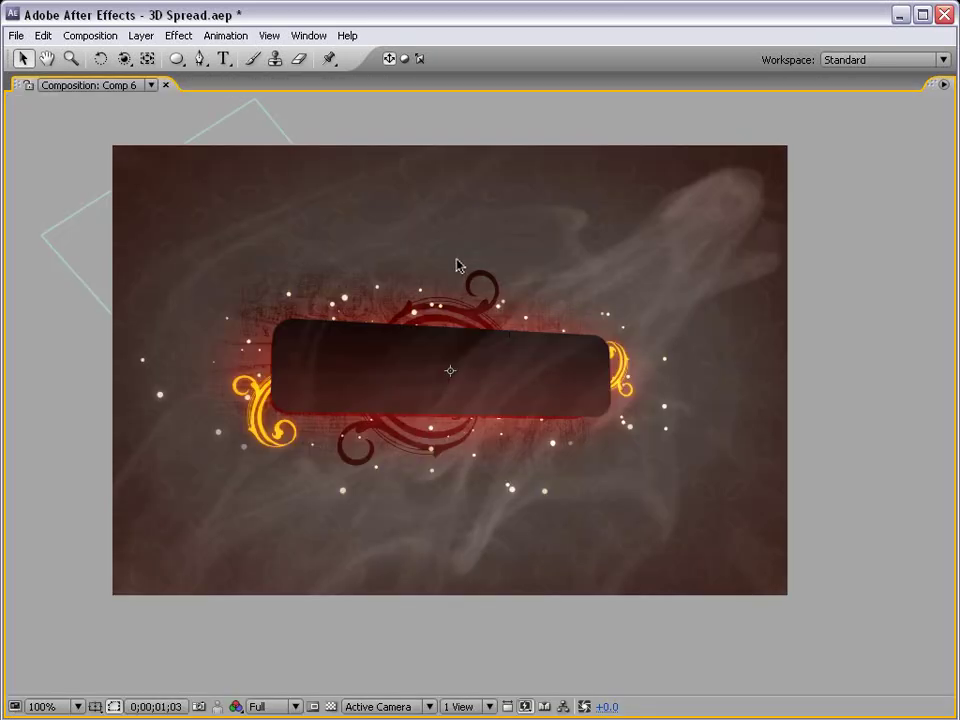
pyautogui.press('`')
# - Move the Flow_01.mov layer down the stack between Vin and Adjustment Layer 6 and check the result
pyautogui.moveTo(200, 505); pyautogui.dragTo(190, 628)
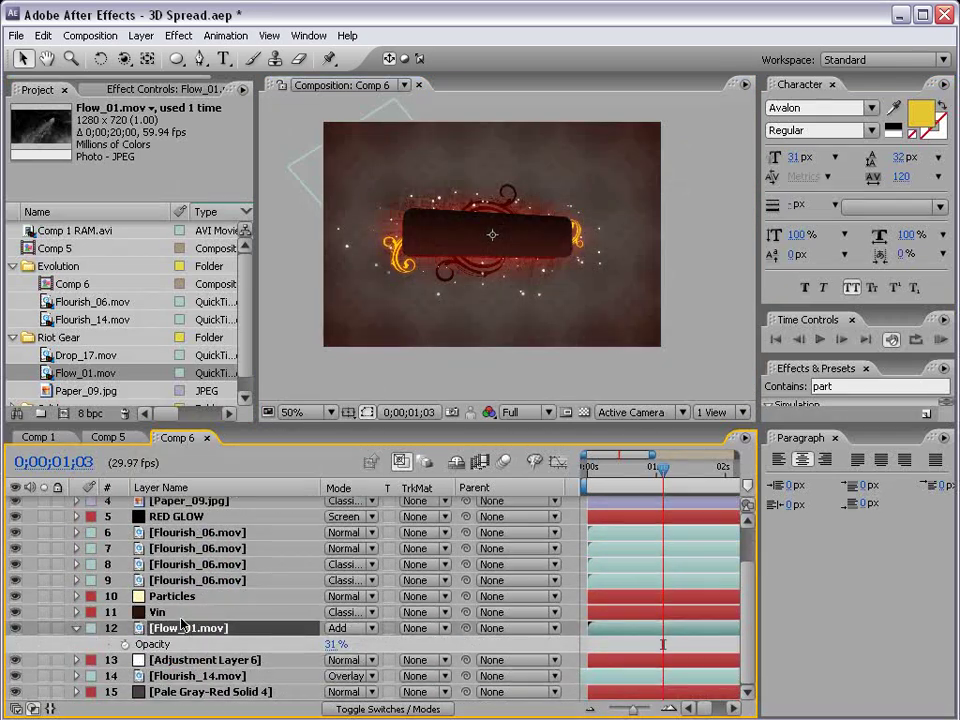
pyautogui.press('`')
pyautogui.press('.')
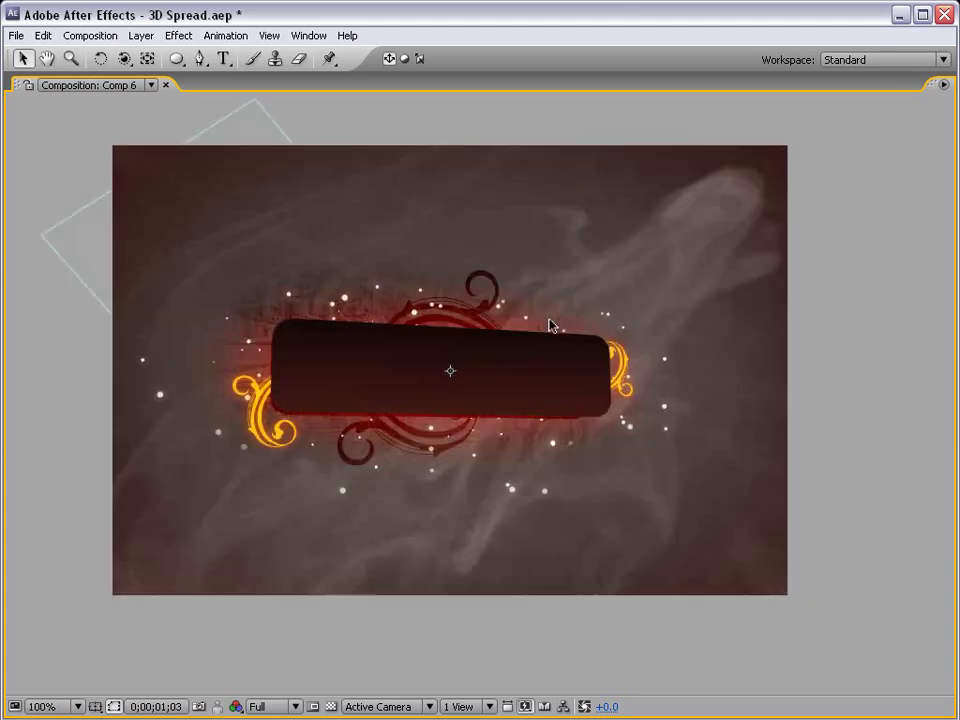
pyautogui.press('`')
# - Scrub back through the animation to 0;00;00;04 to examine the smoke behind the title plate
pyautogui.press('pageup')
pyautogui.press('pageup')
pyautogui.press('pageup')
pyautogui.press('pageup')
pyautogui.press('pageup')
pyautogui.press('pageup')
pyautogui.press('pageup')
pyautogui.press('pageup')
pyautogui.press('pageup')
pyautogui.press('pageup')
pyautogui.press('pageup')
pyautogui.press('pageup')
pyautogui.press('pageup')
pyautogui.press('pageup')
pyautogui.press('pageup')
pyautogui.press('pageup')
pyautogui.press('pageup')
pyautogui.press('pageup')
pyautogui.press('pageup')
pyautogui.press('pageup')
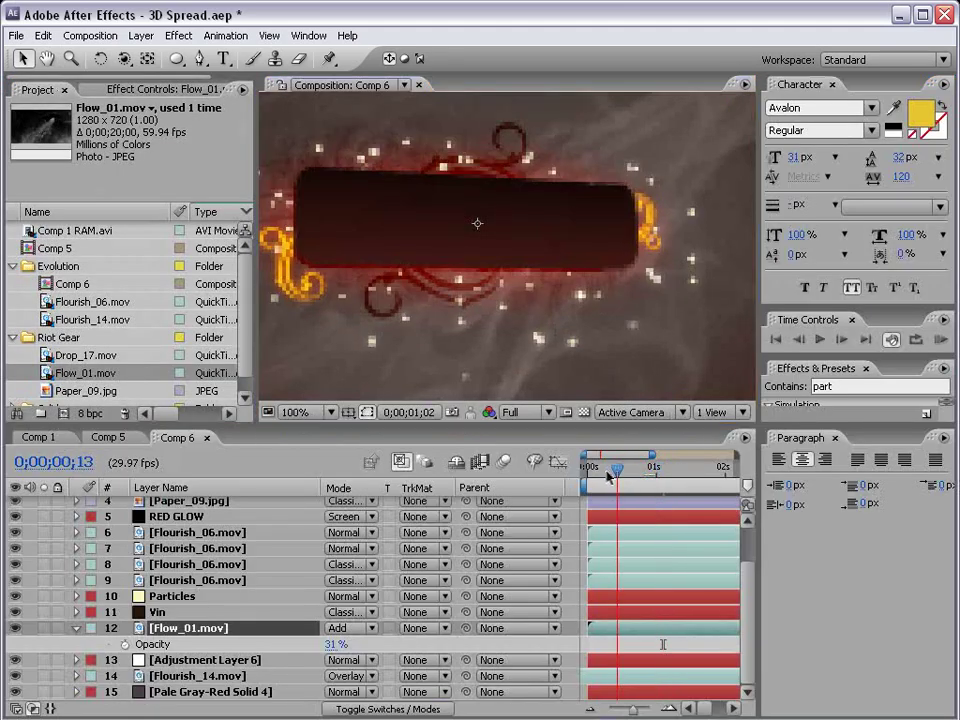
pyautogui.press(',')
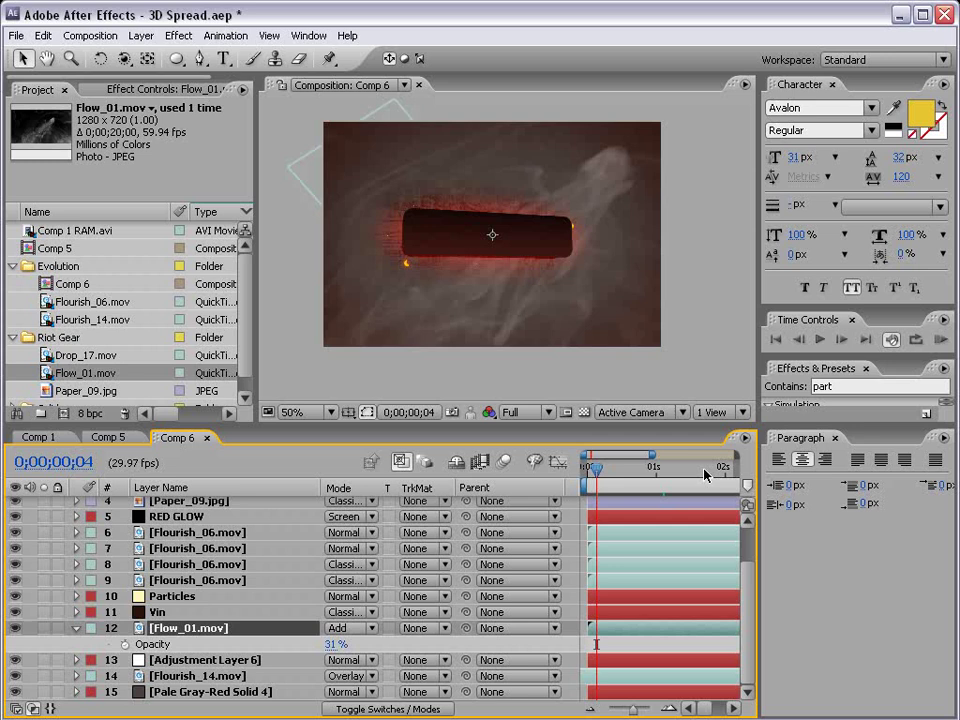
# - Extend the work area to the end of the composition at 0;00;04;29 and preview the animation
pyautogui.press('-')
pyautogui.press('End')
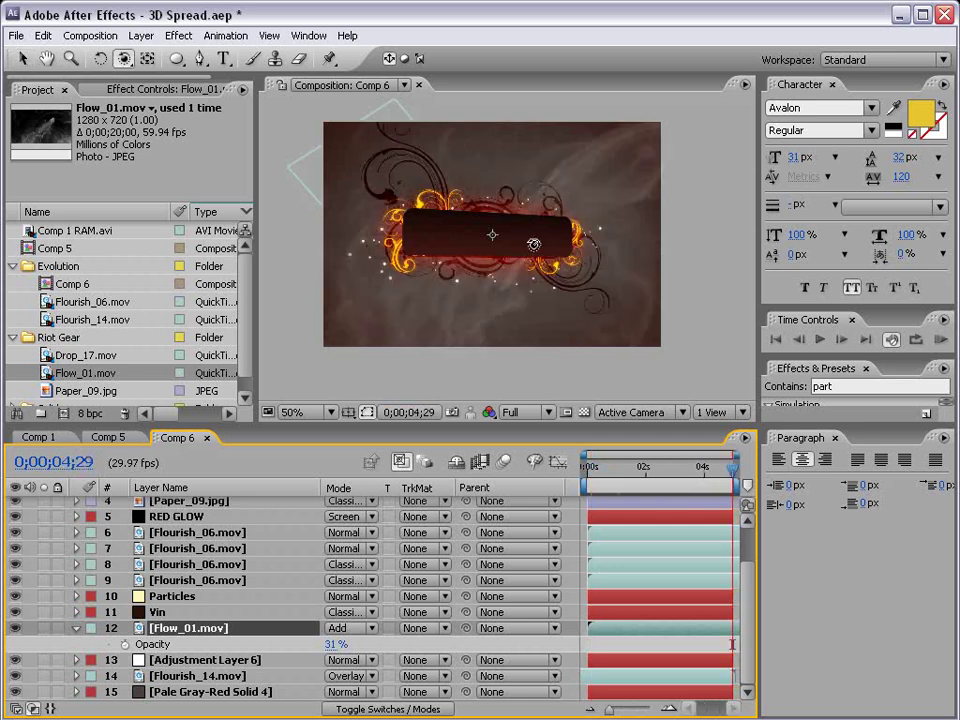
pyautogui.press('KP_0')
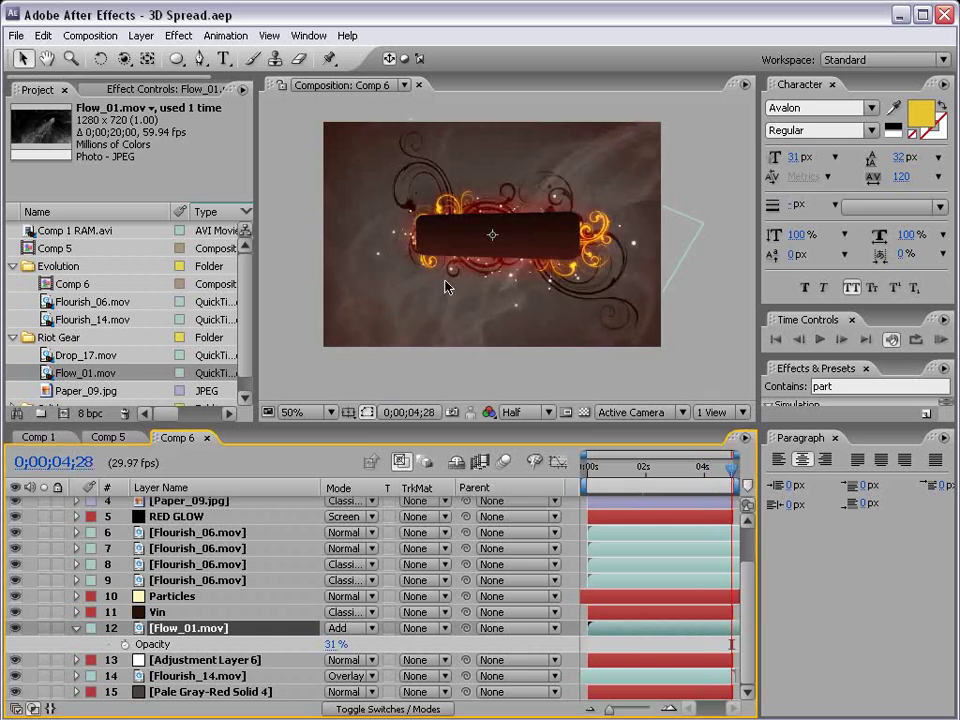
# - Orbit the camera around the title plate at 0;00;04;28 to a new viewing angle
pyautogui.press('c')
pyautogui.moveTo(447, 256); pyautogui.dragTo(509, 262)
pyautogui.moveTo(444, 260); pyautogui.dragTo(460, 268)
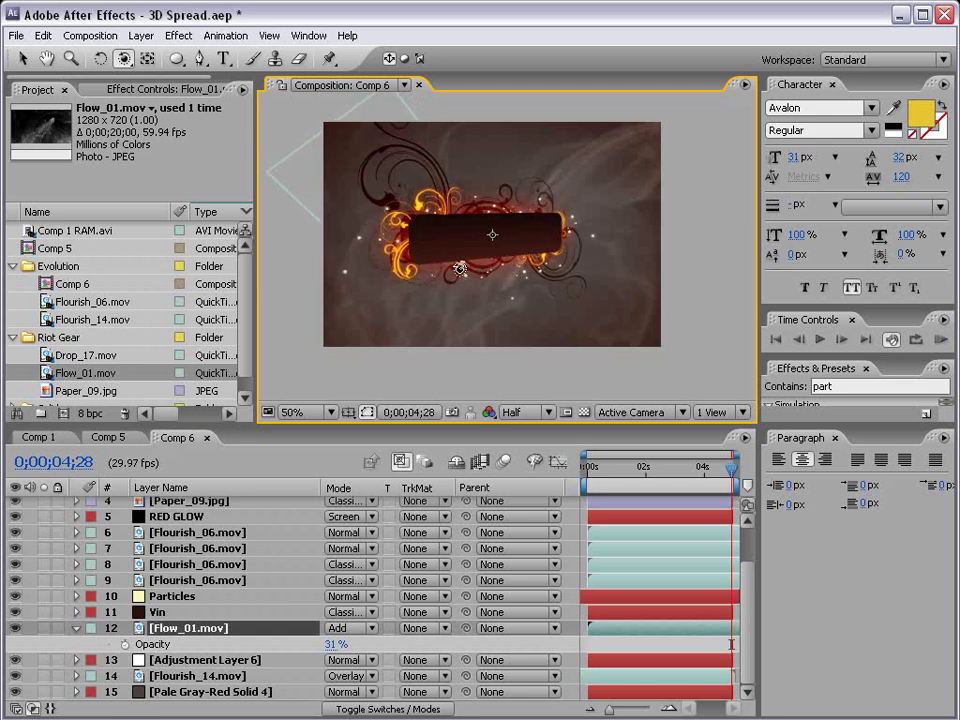